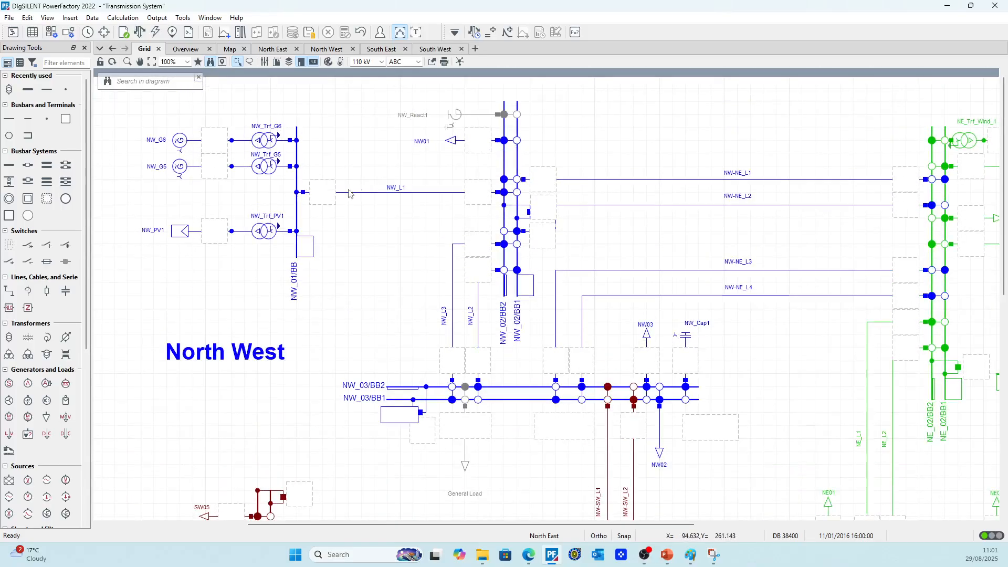
Run a 3-phase short-circuit calculation for a fault on line NW_L1 in the North West grid
scroll(202, 158, up, 3)
scroll(262, 211, down, 3)
scroll(261, 211, down, 2)
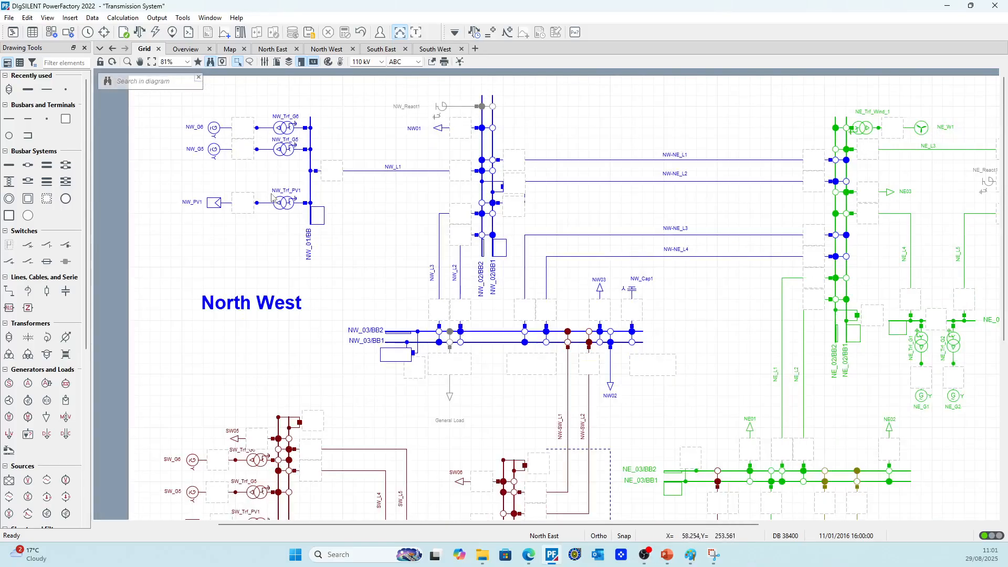
scroll(323, 212, up, 2)
scroll(323, 212, down, 1)
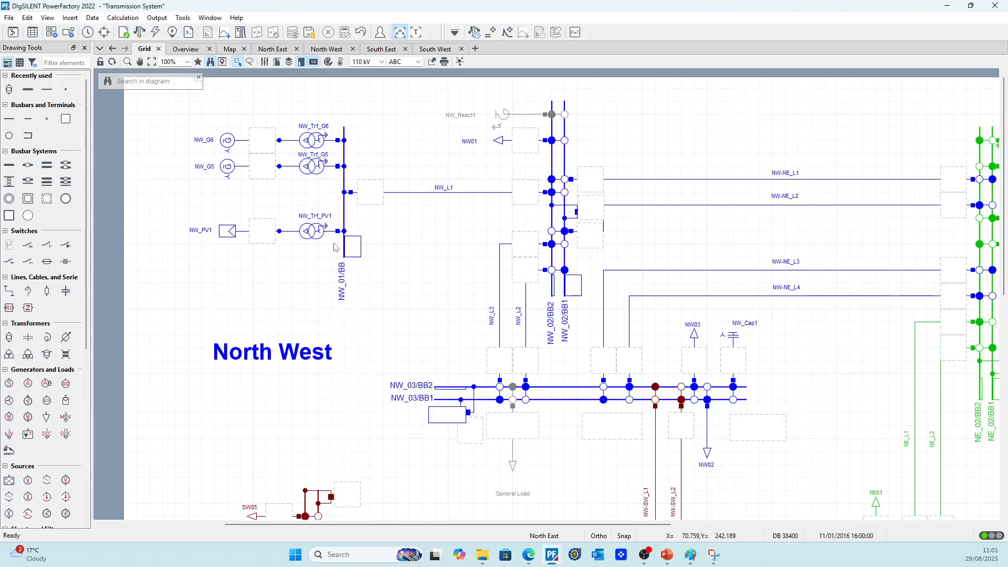
scroll(321, 199, up, 4)
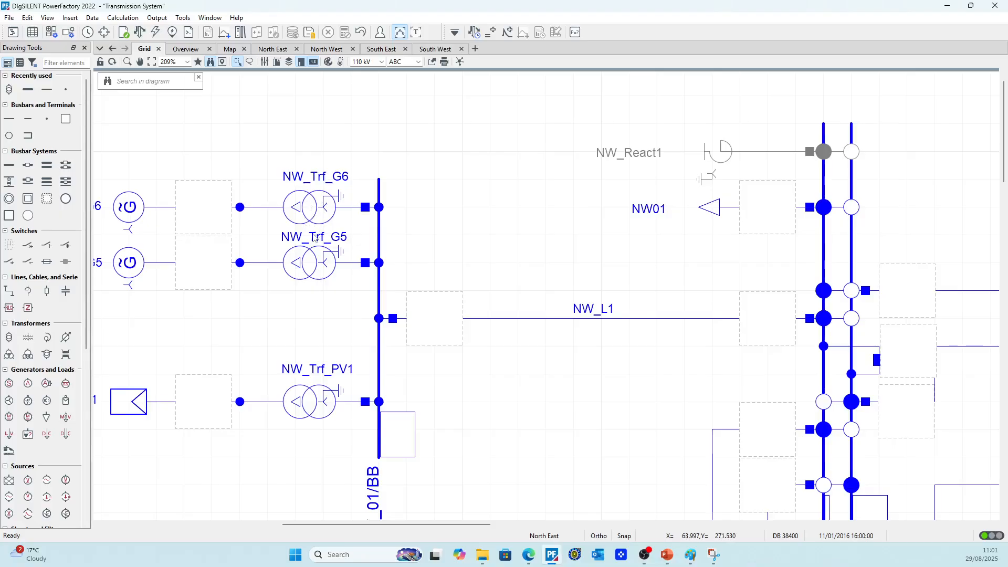
scroll(289, 226, down, 1)
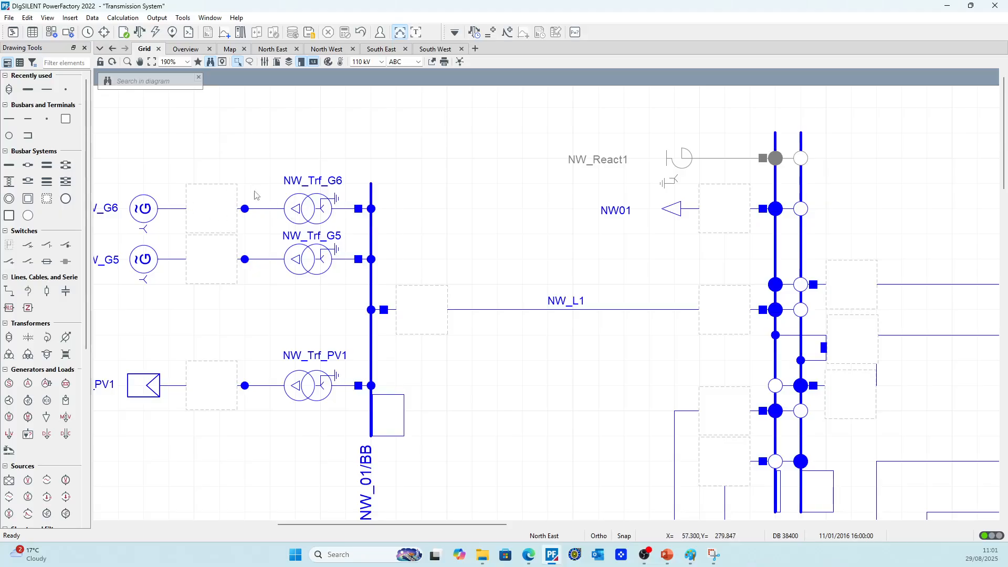
click(476, 314)
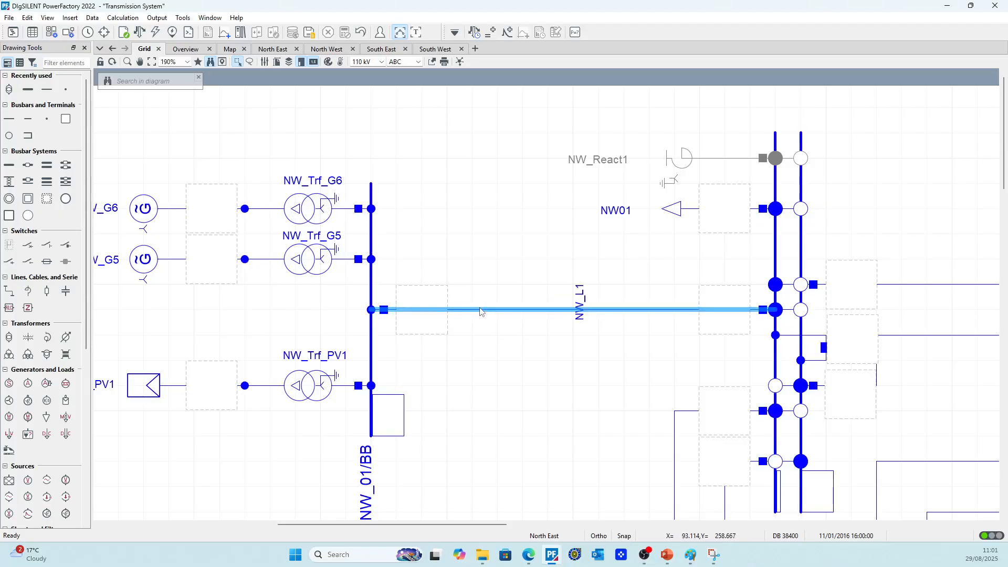
right_click(476, 314)
mouse_move(567, 143)
click(612, 143)
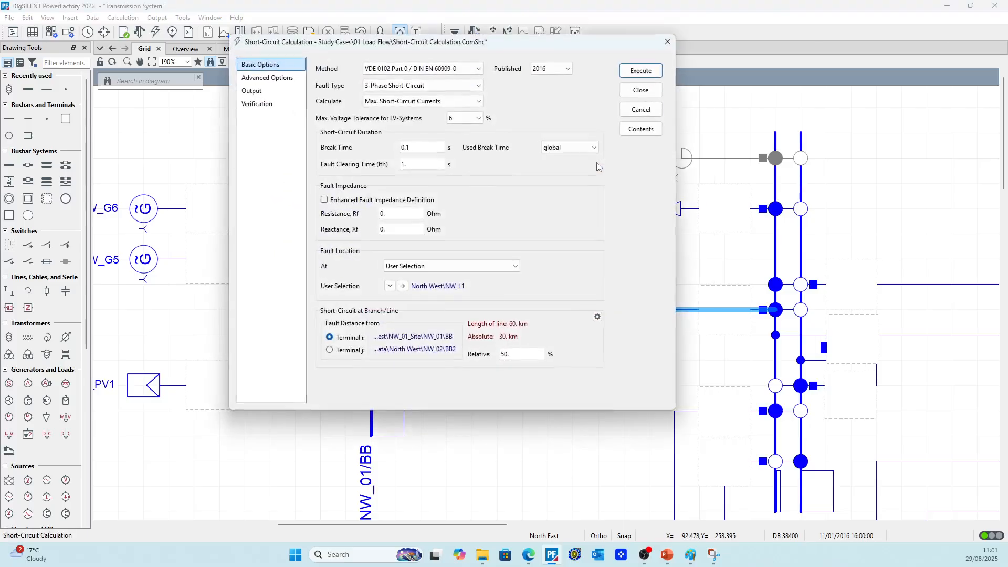
click(640, 70)
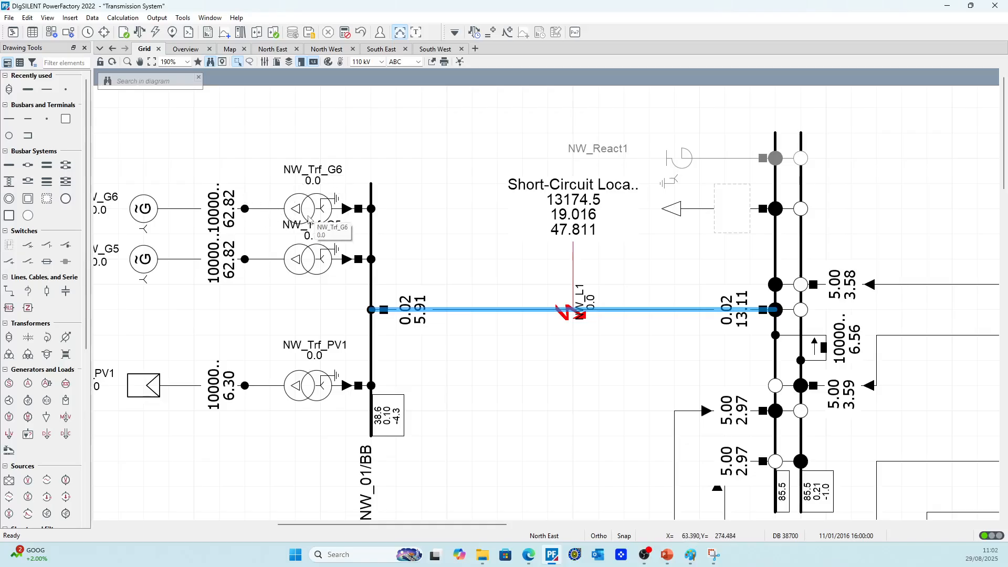
scroll(308, 219, down, 2)
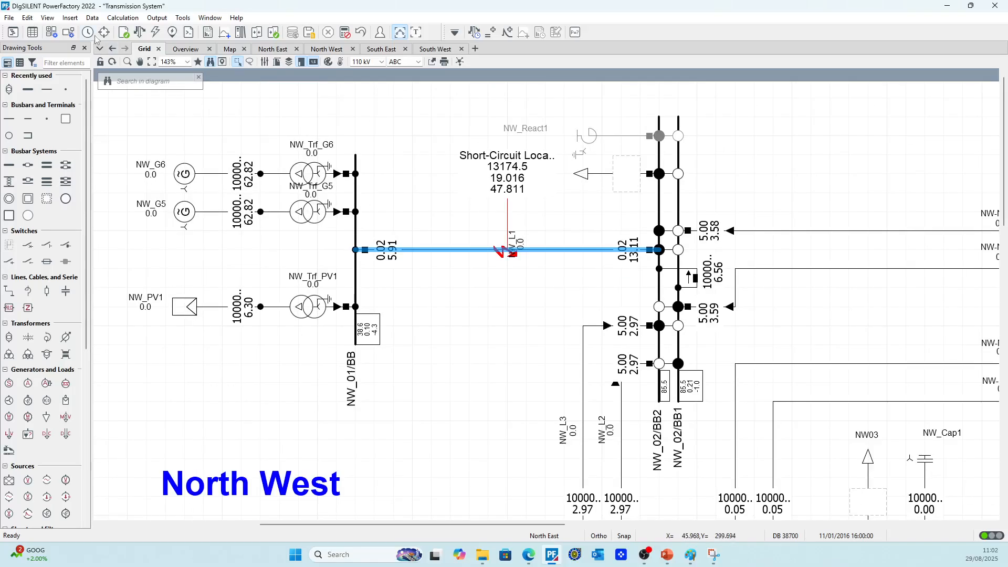
Look through the element categories in the Network Model Manager down to the protection devices, and close it
click(32, 32)
scroll(128, 394, down, 2)
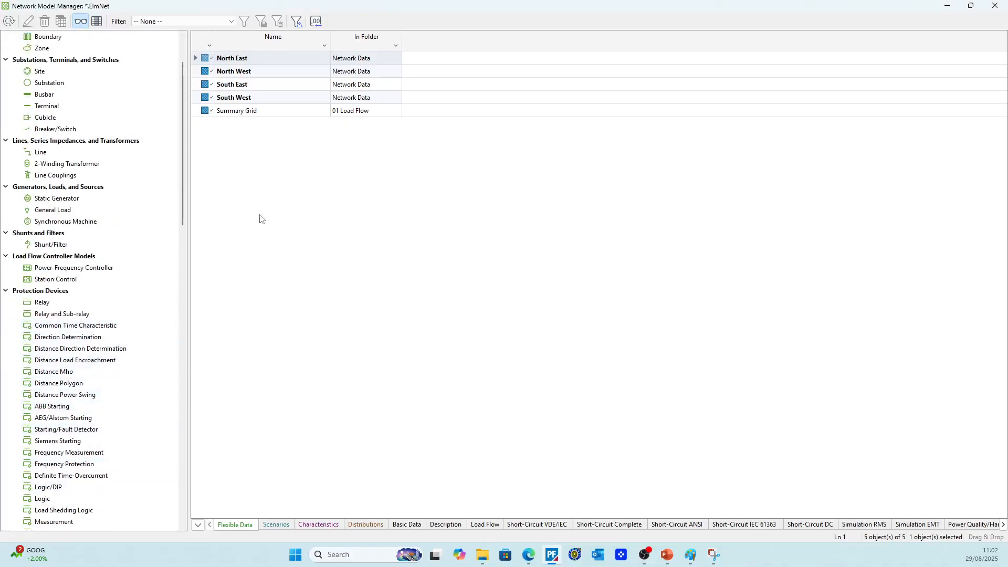
click(995, 5)
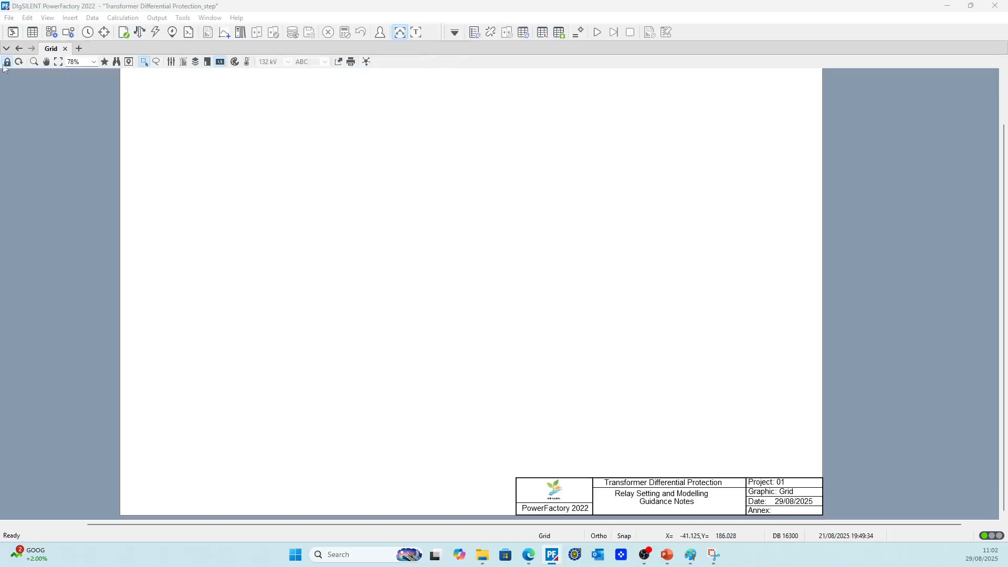
Unlock the empty grid diagram for editing and place two short busbar terminals, one below the other
click(7, 62)
click(9, 119)
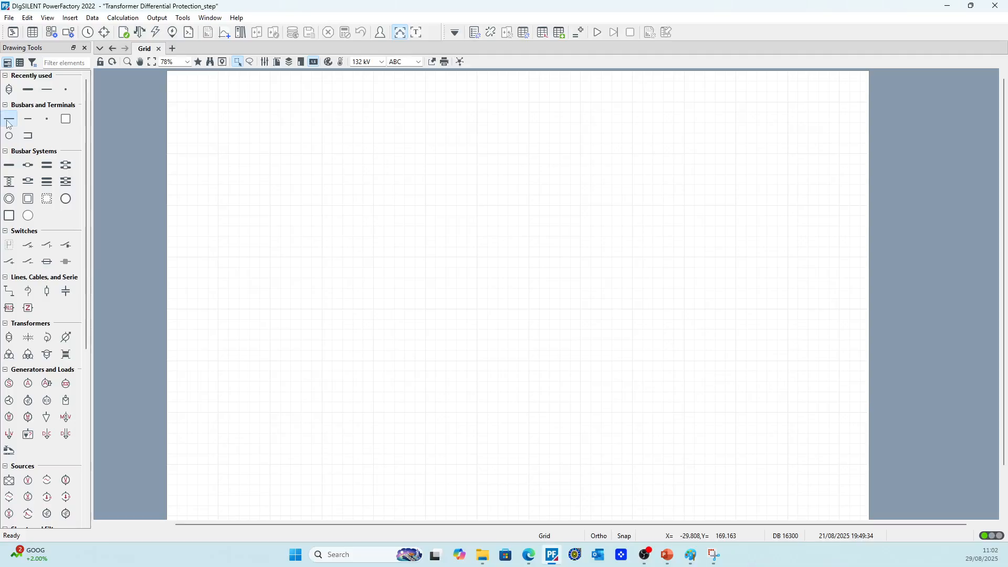
click(323, 163)
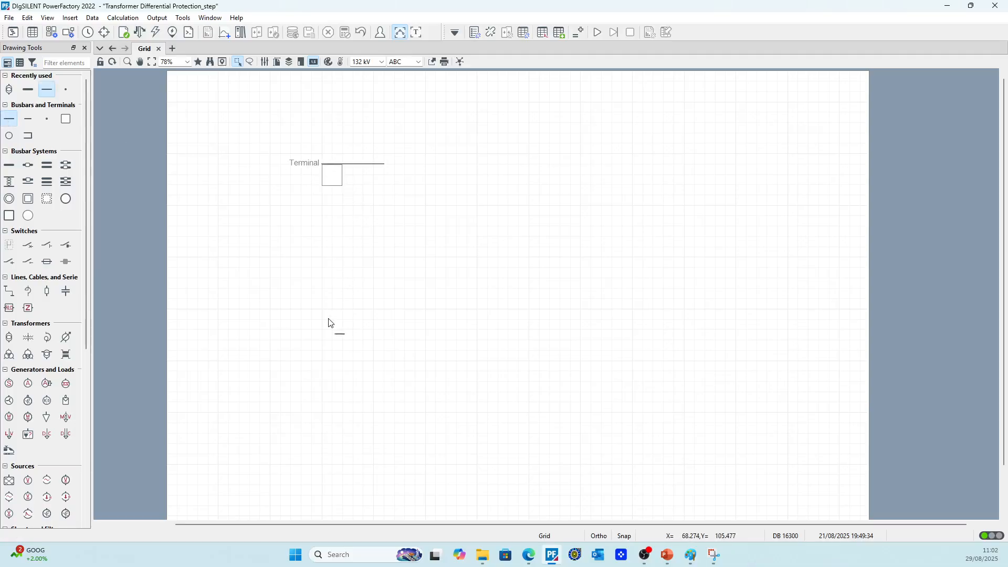
click(329, 318)
key(Escape)
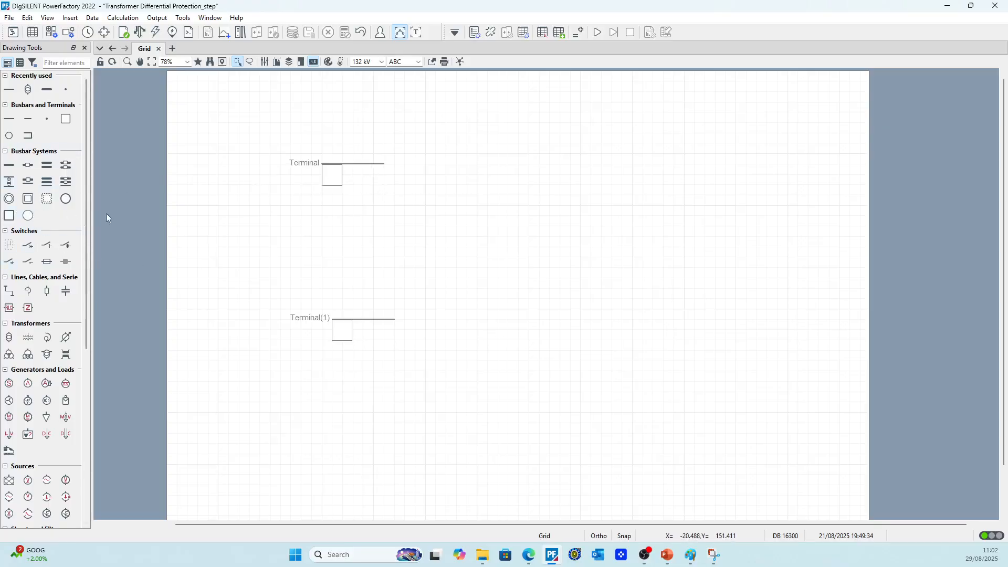
Connect a 2-winding transformer between the upper and lower terminals
click(28, 90)
click(363, 164)
click(364, 321)
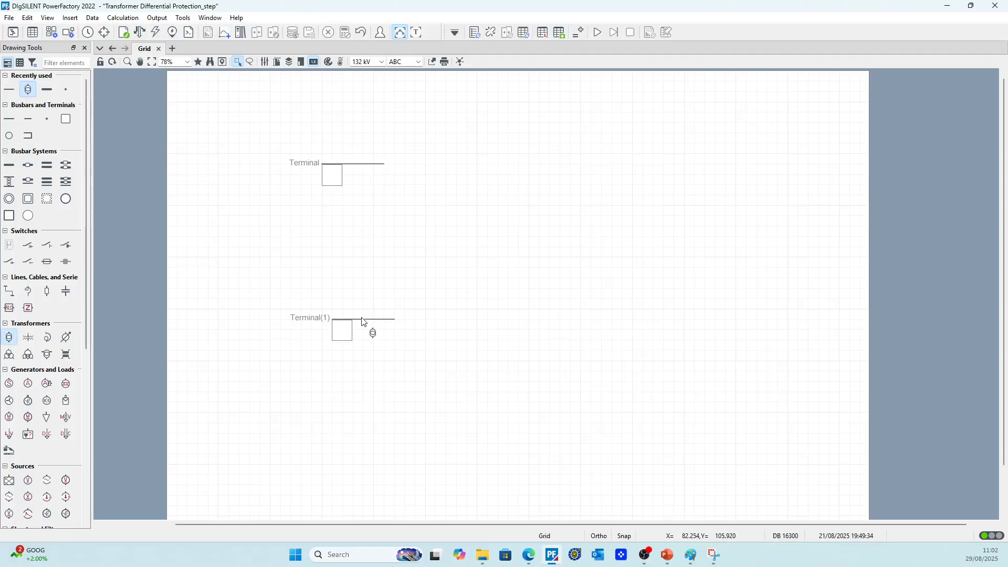
key(Escape)
Try rotating the upper terminal's result box counter-clockwise and undo the rotation
drag(230, 106, 599, 432)
right_click(332, 178)
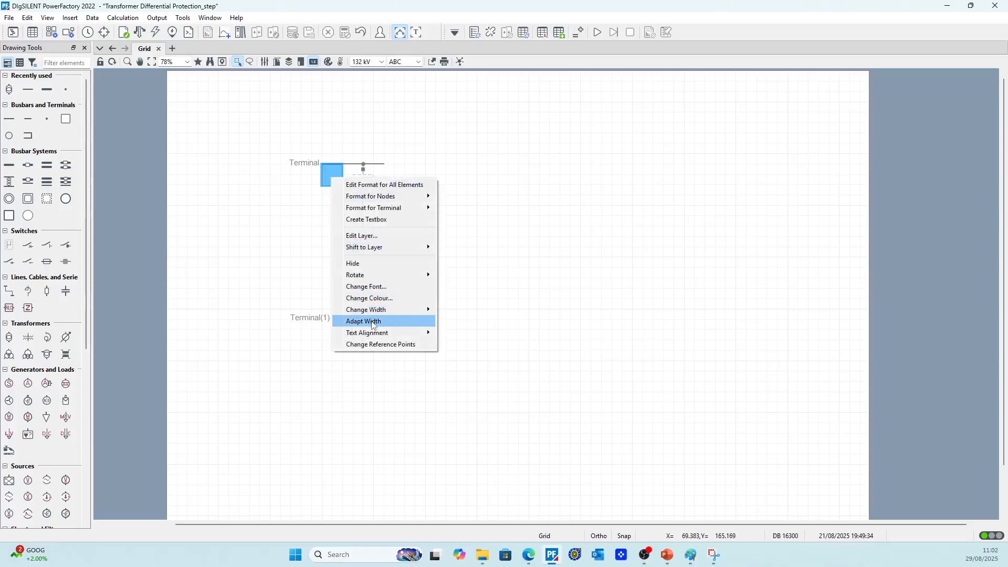
mouse_move(372, 275)
click(461, 287)
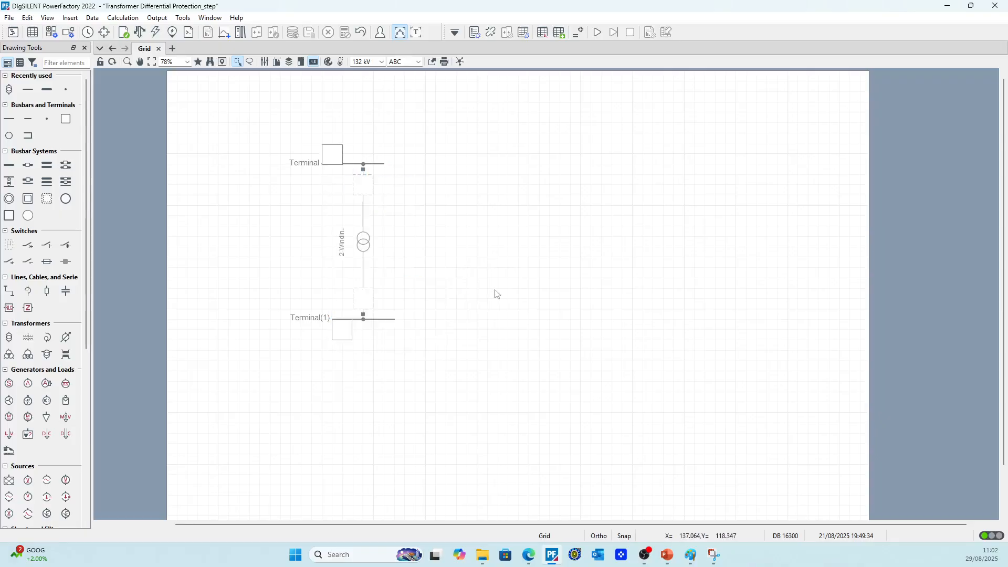
key(ctrl+z)
Rotate the upper terminal counter-clockwise so that it stands vertically
click(355, 169)
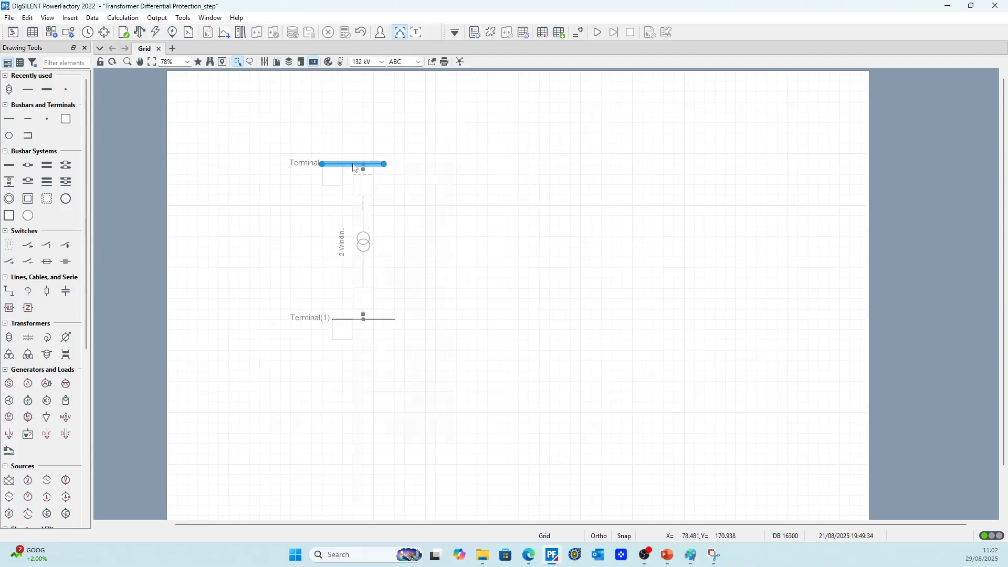
right_click(353, 165)
mouse_move(420, 463)
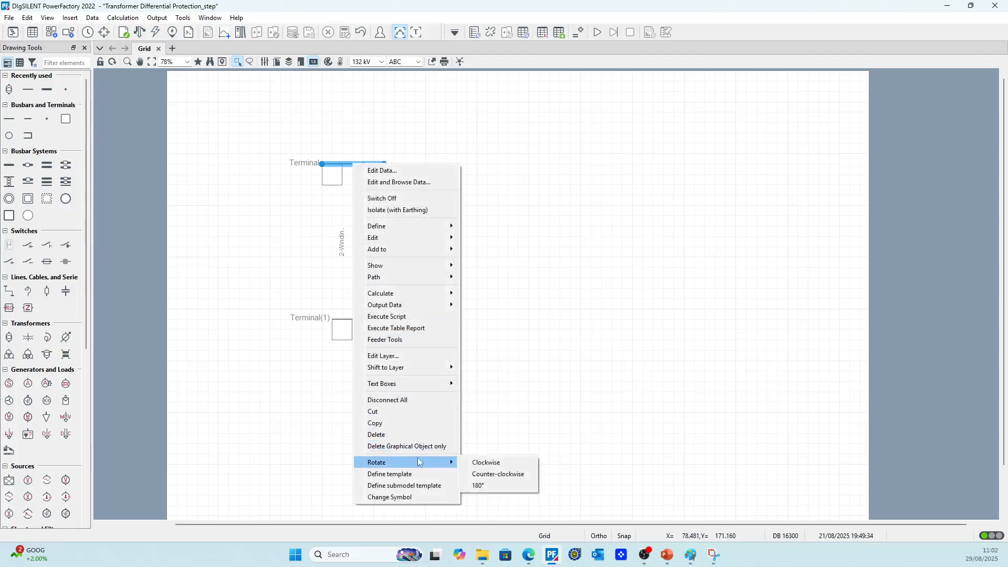
click(496, 474)
Rotate the lower terminal counter-clockwise and move it level with the first terminal, on the transformer's far side
click(382, 320)
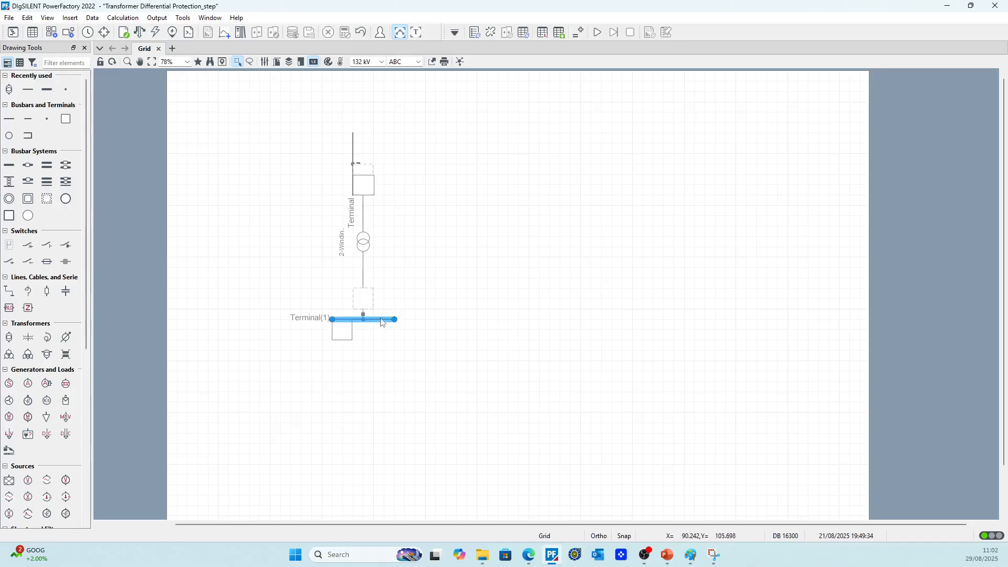
right_click(383, 318)
mouse_move(457, 303)
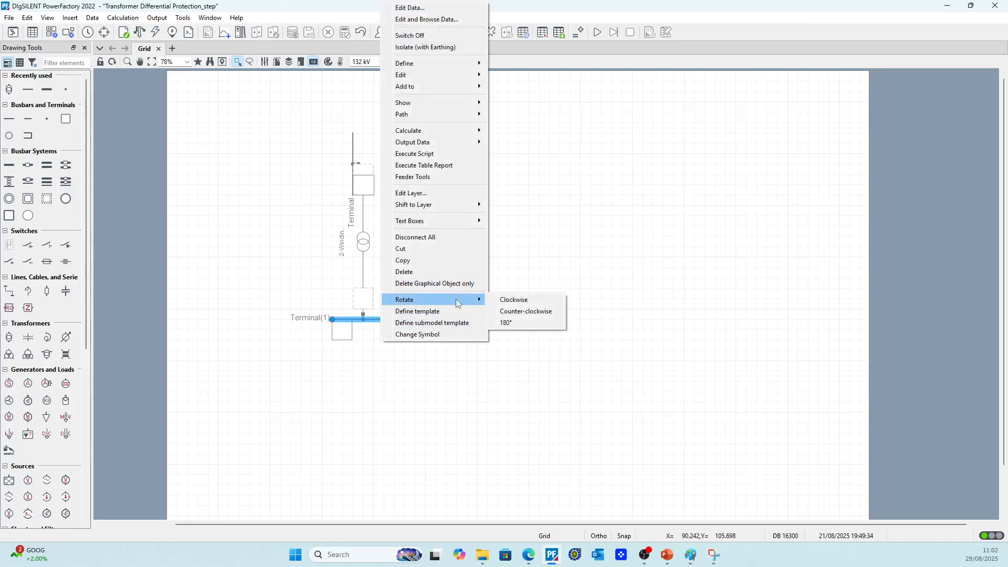
click(526, 312)
drag(366, 318, 532, 164)
click(489, 283)
Disconnect the 2-winding transformer from both terminals and rotate its symbol counter-clockwise
click(460, 176)
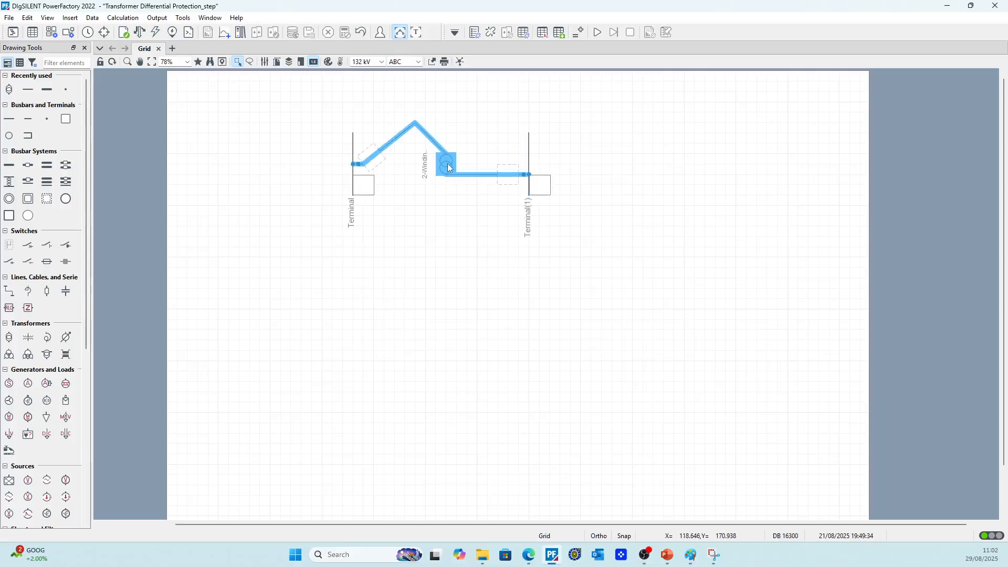
right_click(460, 175)
click(497, 272)
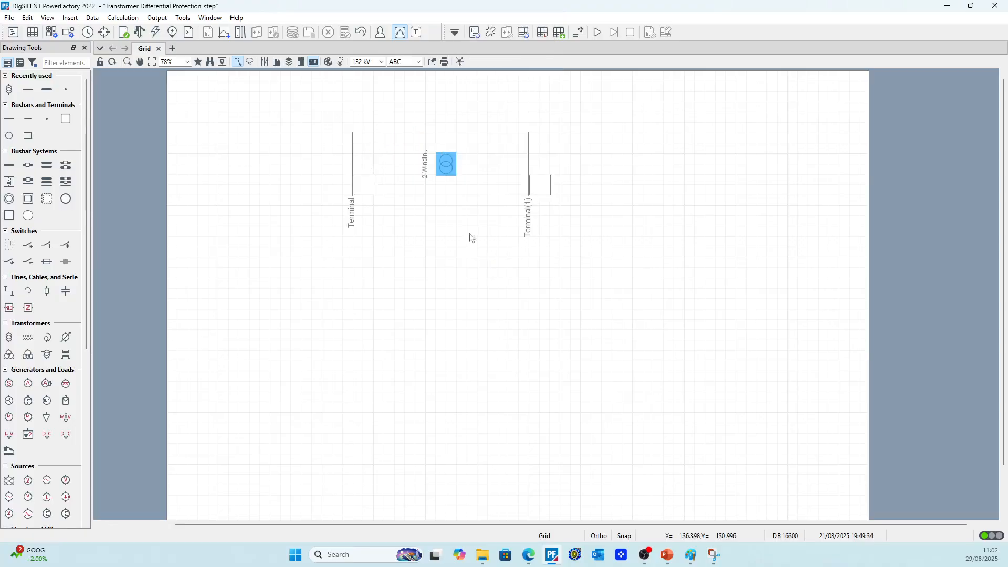
right_click(445, 164)
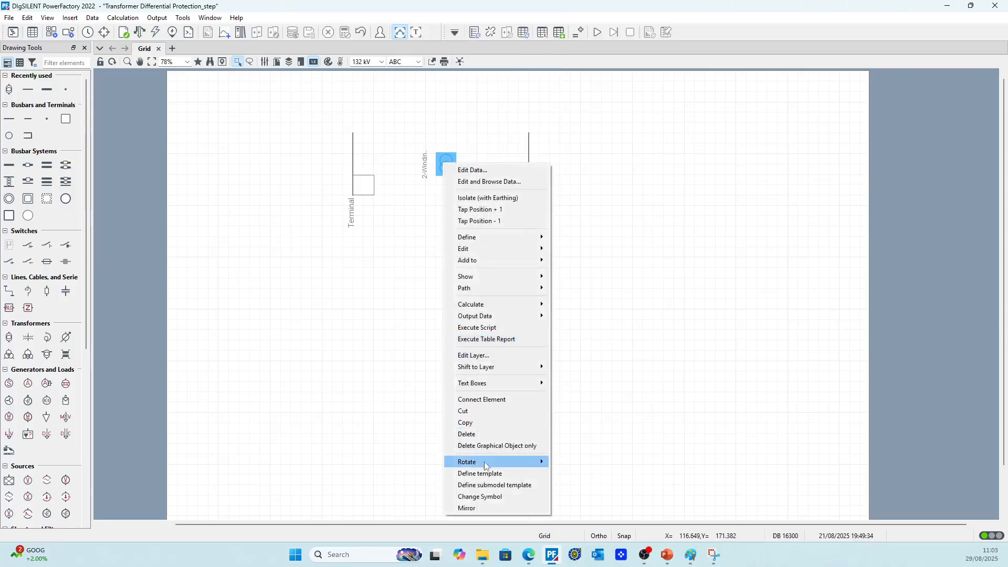
mouse_move(518, 465)
click(588, 473)
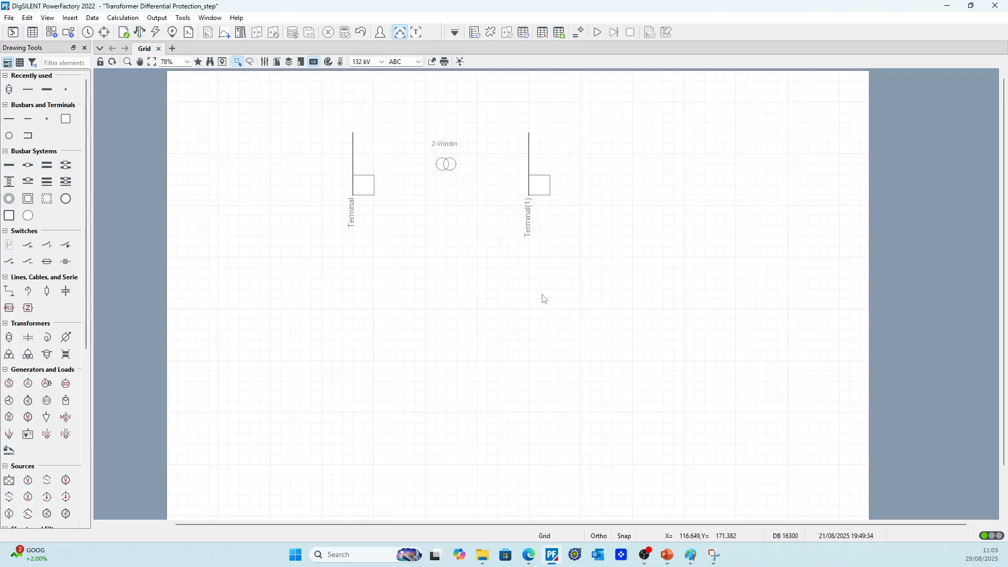
Reconnect the rotated 2-winding transformer to both vertical terminals with straight horizontal connections
right_click(449, 166)
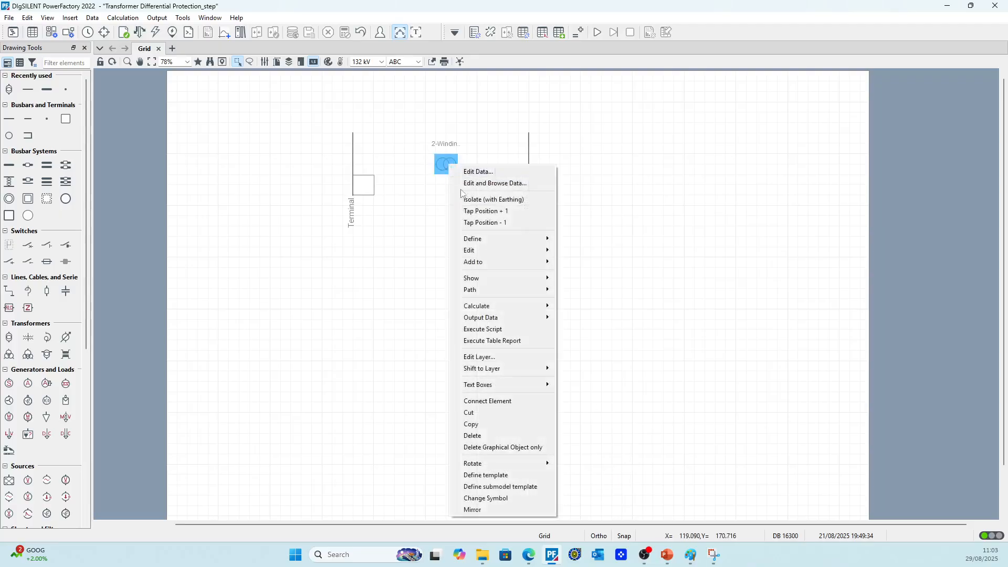
click(499, 401)
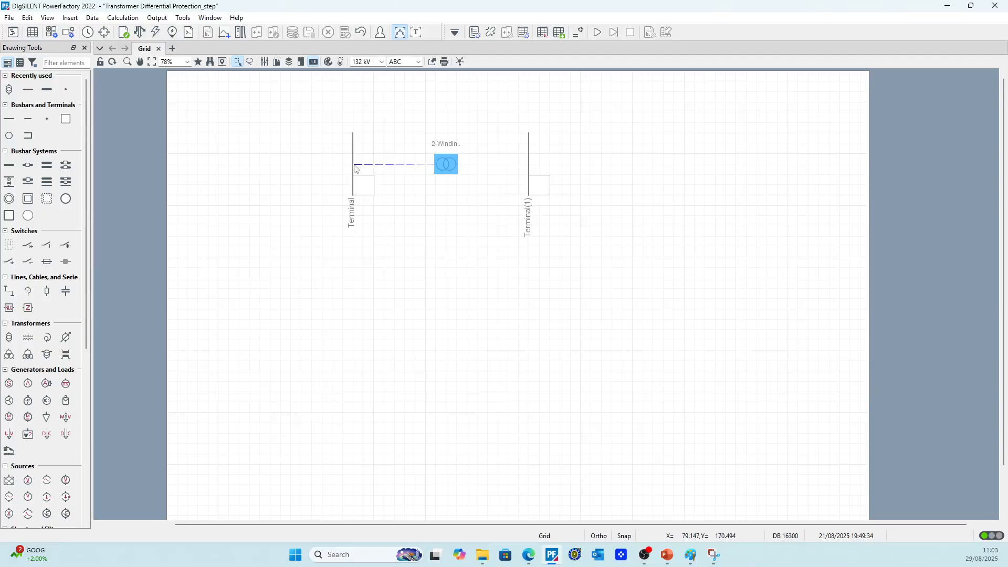
click(363, 164)
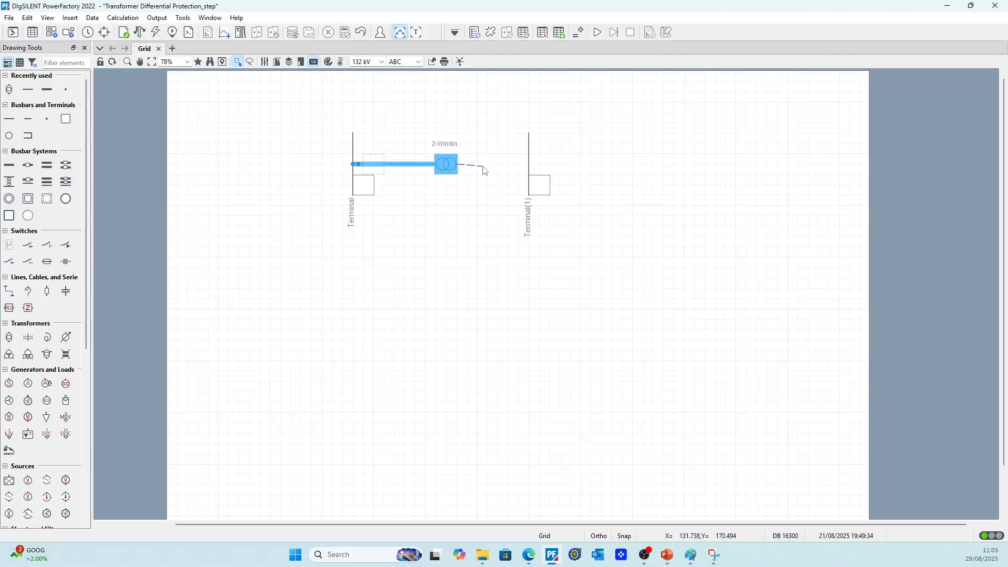
click(528, 169)
right_click(470, 219)
click(477, 253)
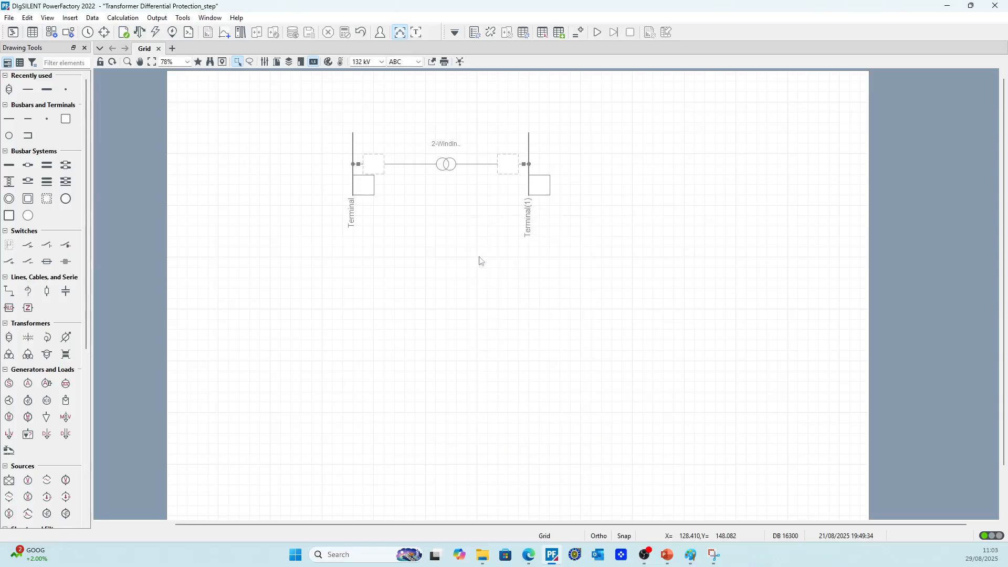
click(647, 67)
Examine which calculations are offered for the 2-winding transformer, including whether a short circuit can be applied to it
scroll(471, 152, up, 3)
scroll(534, 174, up, 2)
scroll(395, 232, down, 3)
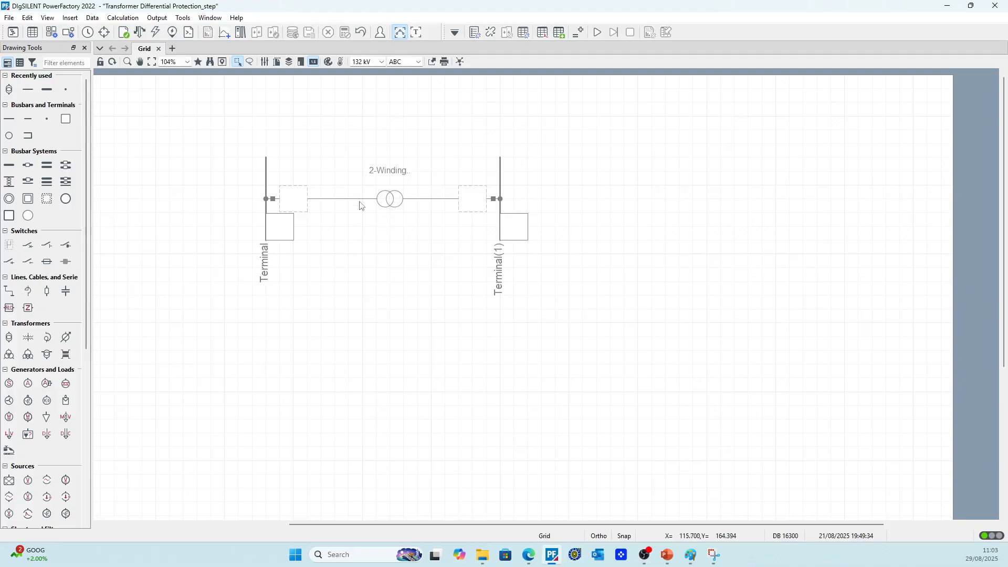
scroll(359, 204, up, 2)
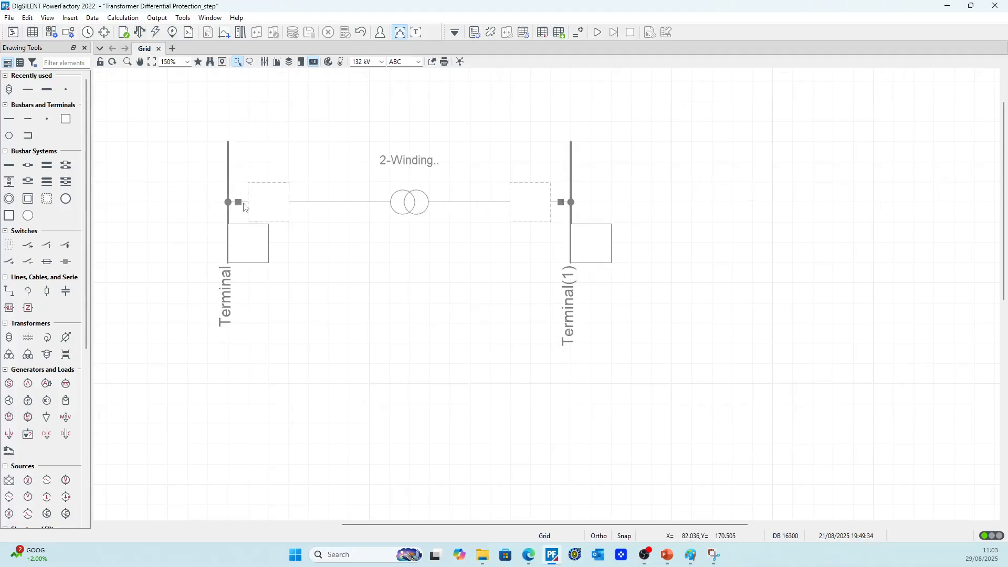
click(407, 211)
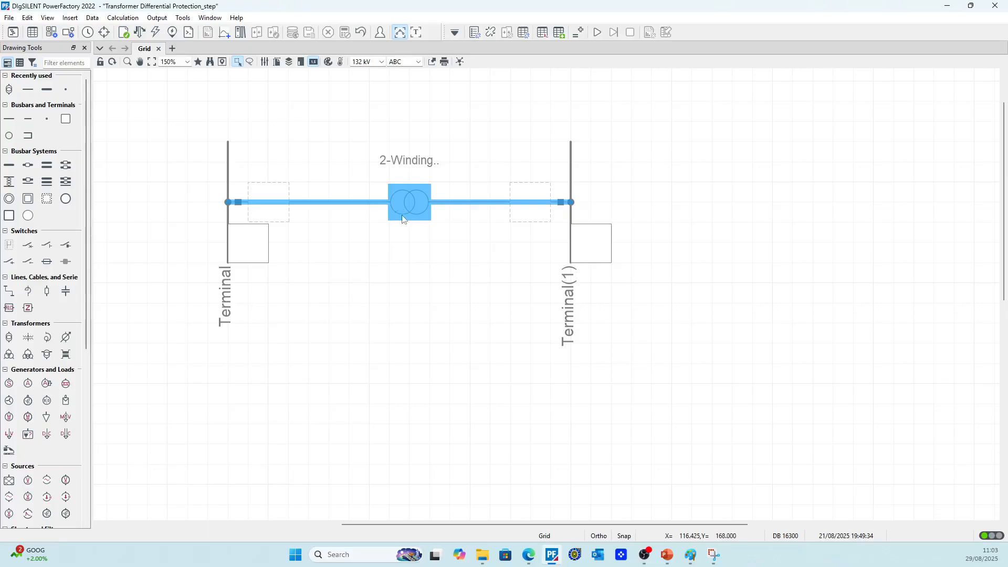
right_click(409, 210)
mouse_move(441, 154)
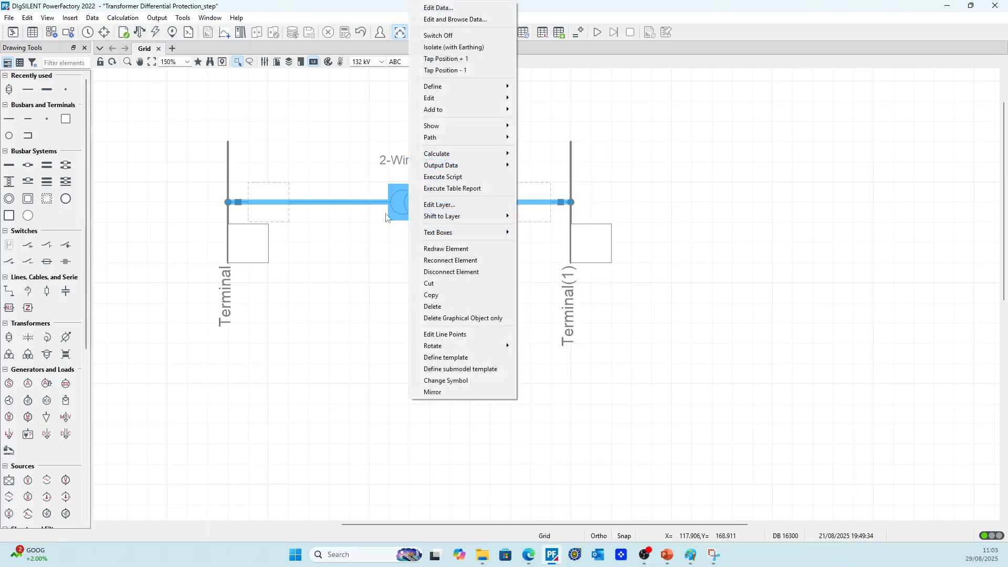
mouse_move(484, 161)
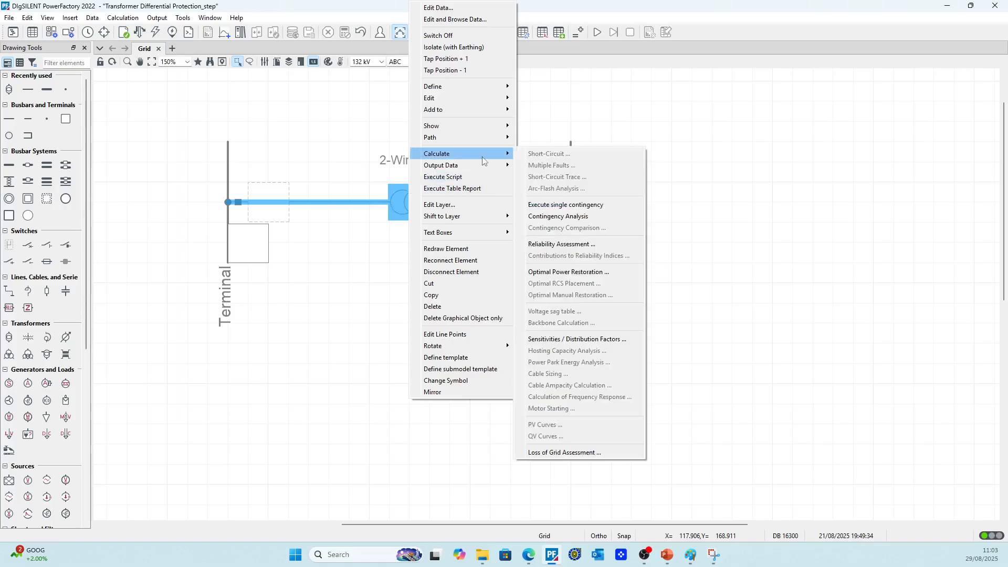
click(360, 230)
right_click(399, 202)
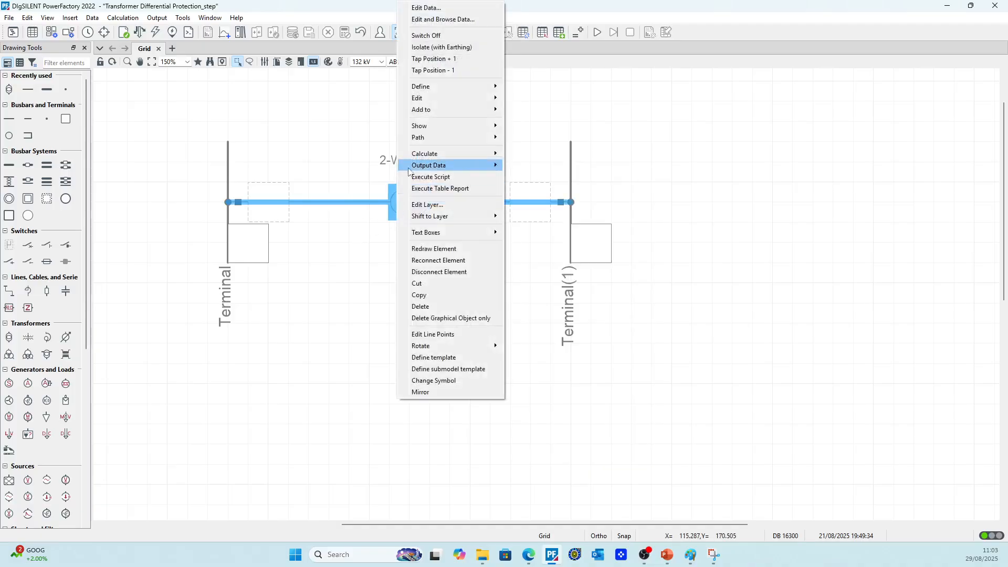
Recheck whether the connected 2-winding transformer offers a short-circuit calculation
click(346, 233)
right_click(419, 204)
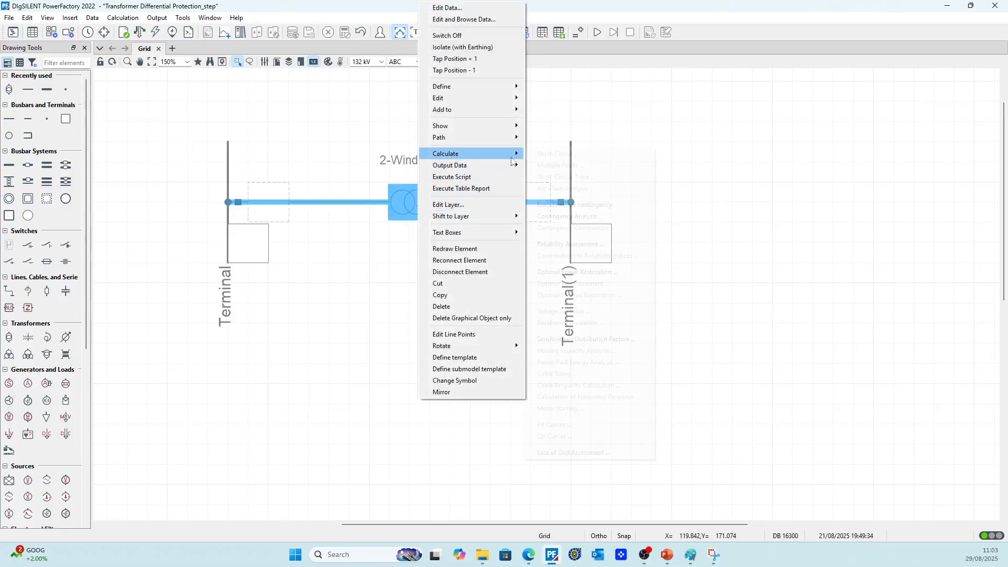
mouse_move(512, 155)
click(368, 239)
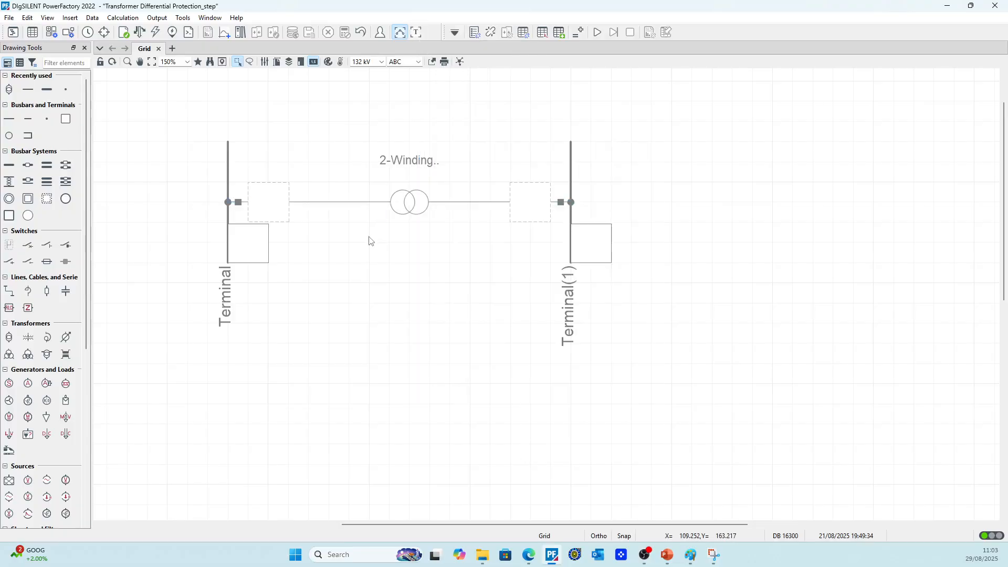
Disconnect the 2-winding transformer from both vertical terminals
click(410, 202)
right_click(412, 202)
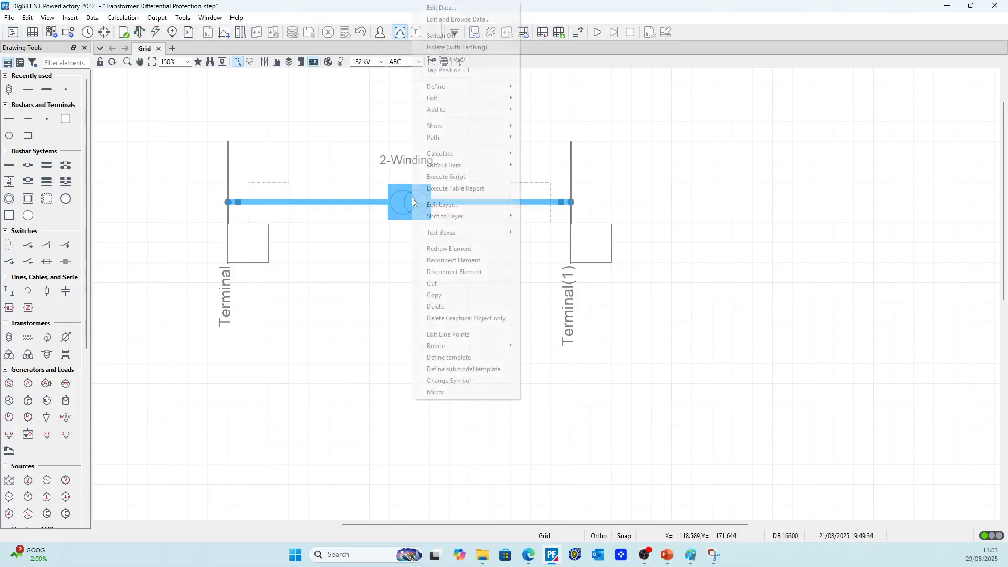
click(454, 274)
Move Terminal(1) farther from the first terminal and reposition the 2-winding transformer about midway between them
scroll(420, 281, down, 4)
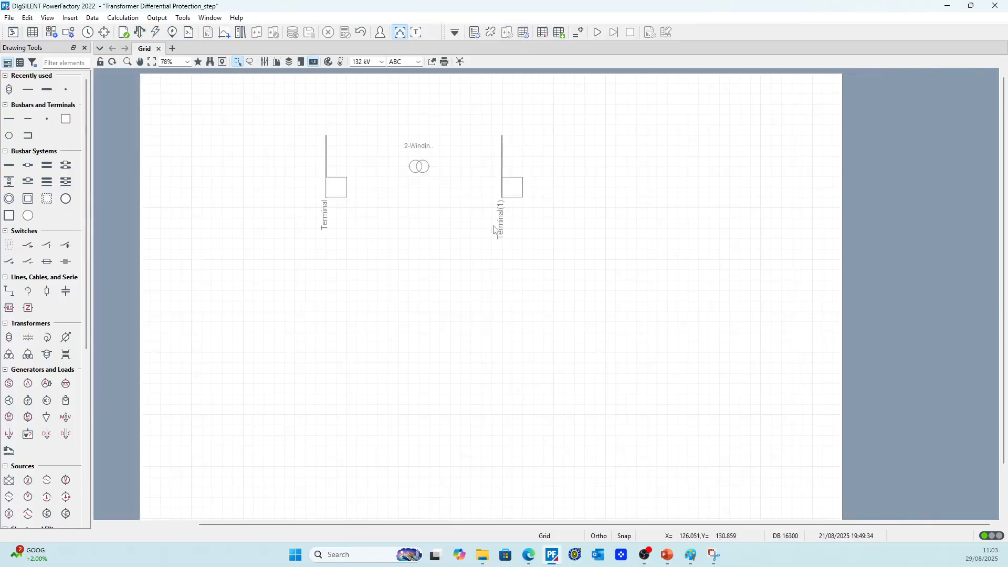
drag(502, 189, 709, 195)
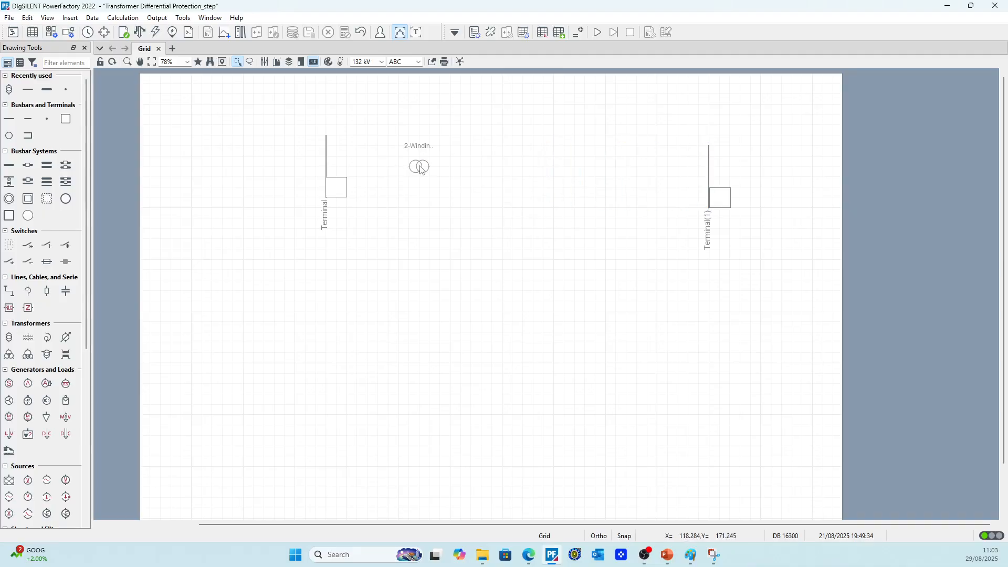
drag(421, 169, 505, 174)
scroll(524, 168, up, 2)
click(523, 168)
click(478, 188)
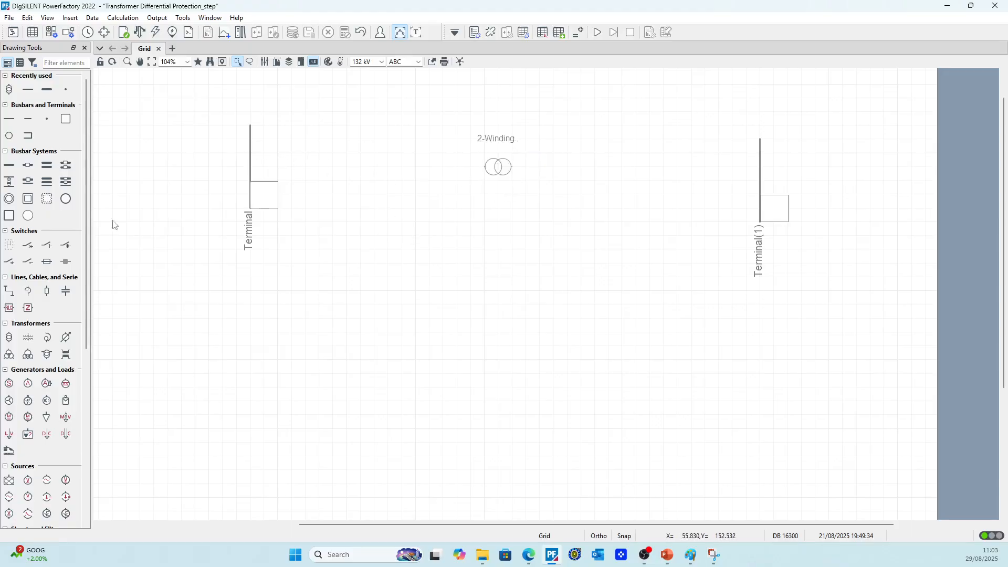
Place one junction node on each side of the 2-winding transformer and align both nodes with its horizontal axis
click(46, 120)
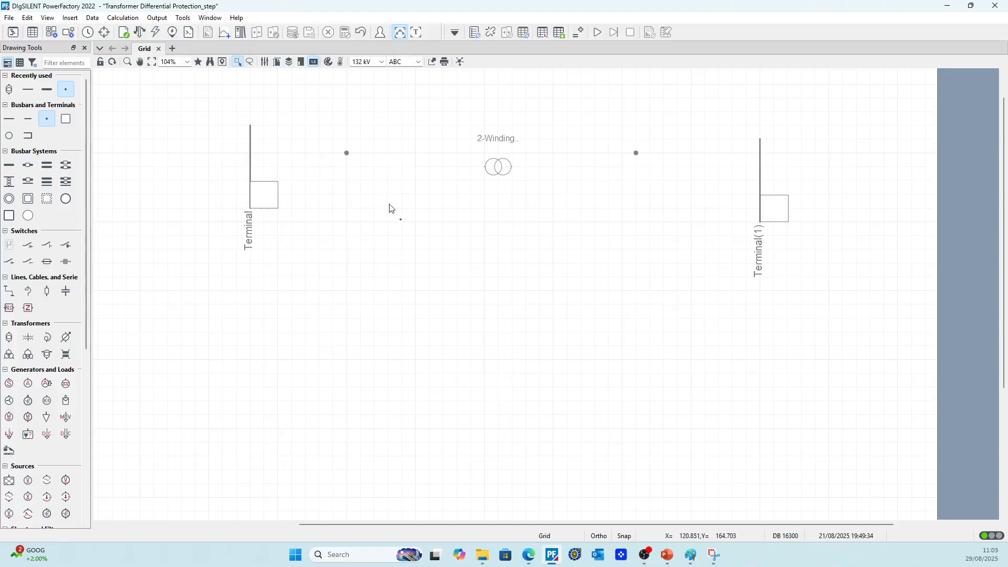
key(Escape)
click(347, 154)
drag(348, 164, 347, 166)
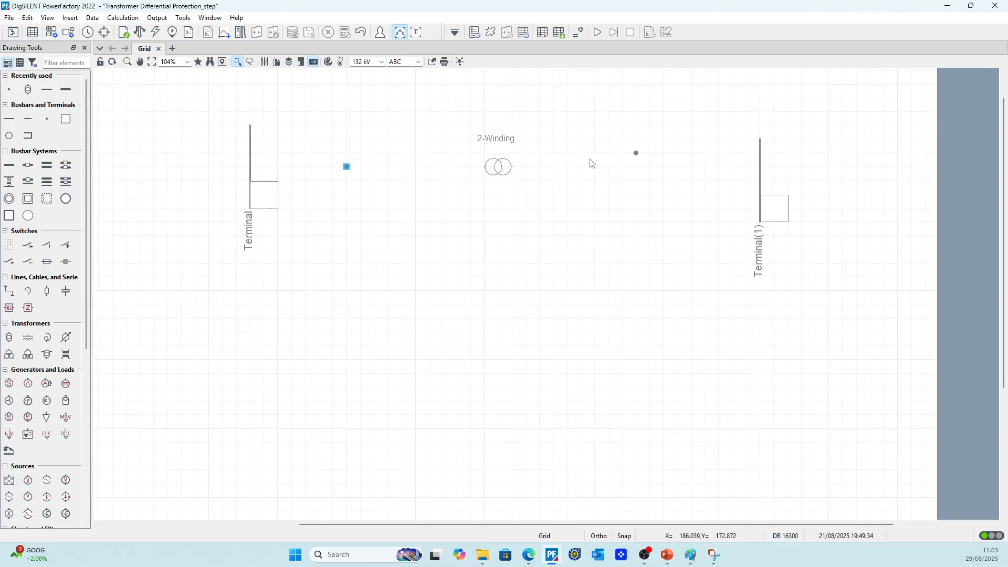
drag(633, 154, 636, 167)
click(389, 180)
Connect the 2-winding transformer to the junction nodes on both of its sides with straight horizontal connections
click(489, 167)
right_click(489, 166)
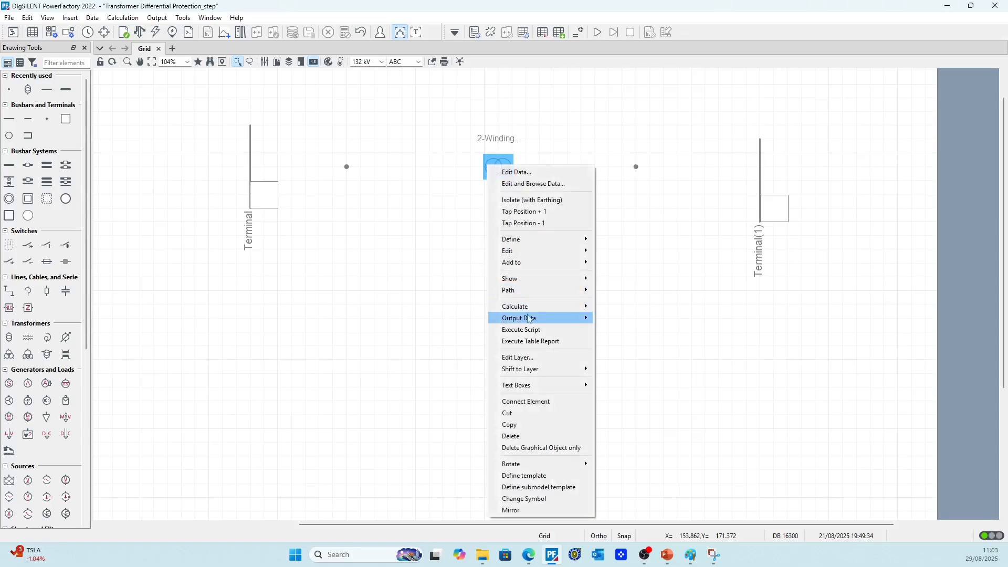
click(526, 401)
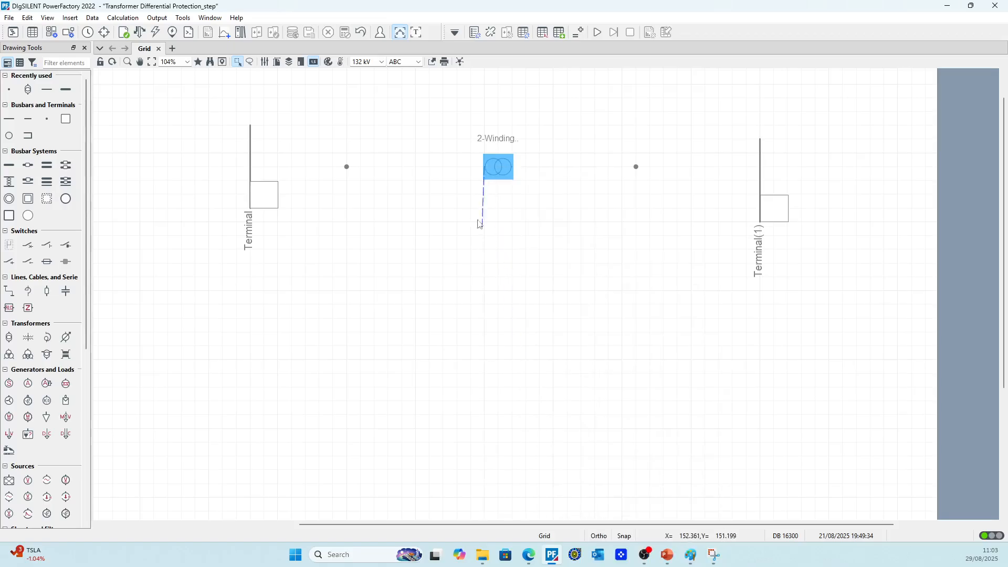
click(349, 169)
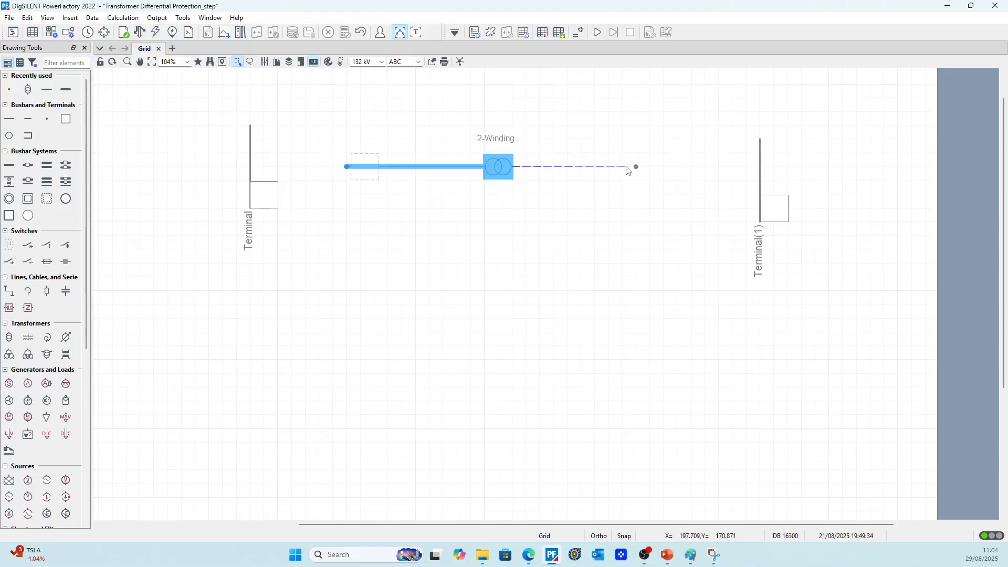
click(637, 168)
right_click(580, 215)
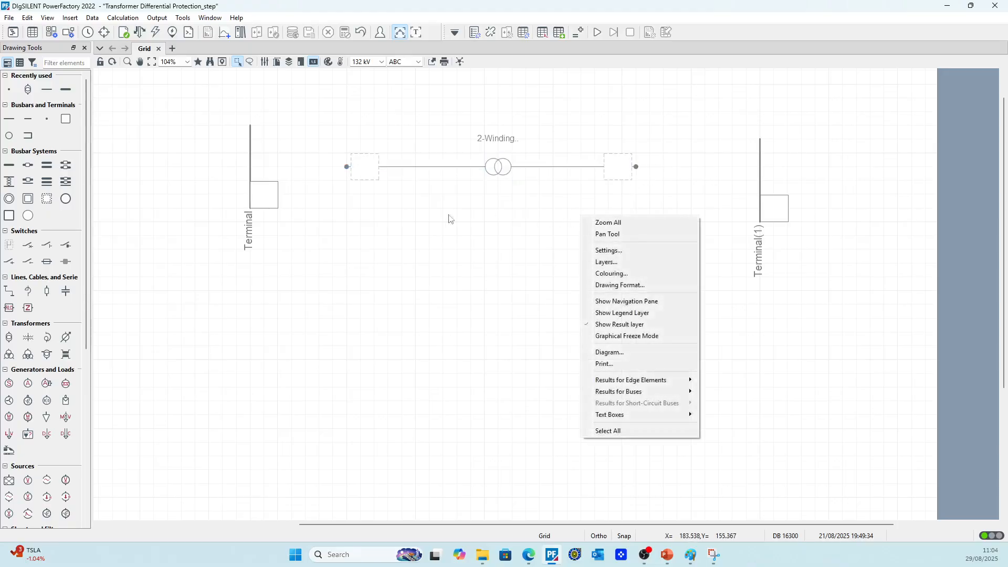
click(448, 216)
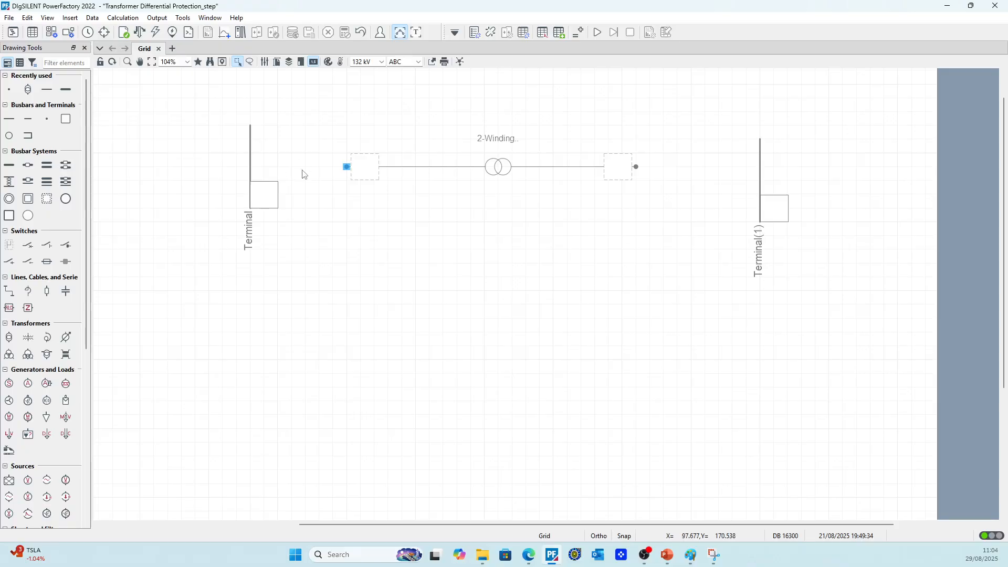
Try a breaker/switch between the first terminal and the nearest junction node, and delete it again
click(9, 262)
click(251, 167)
click(347, 169)
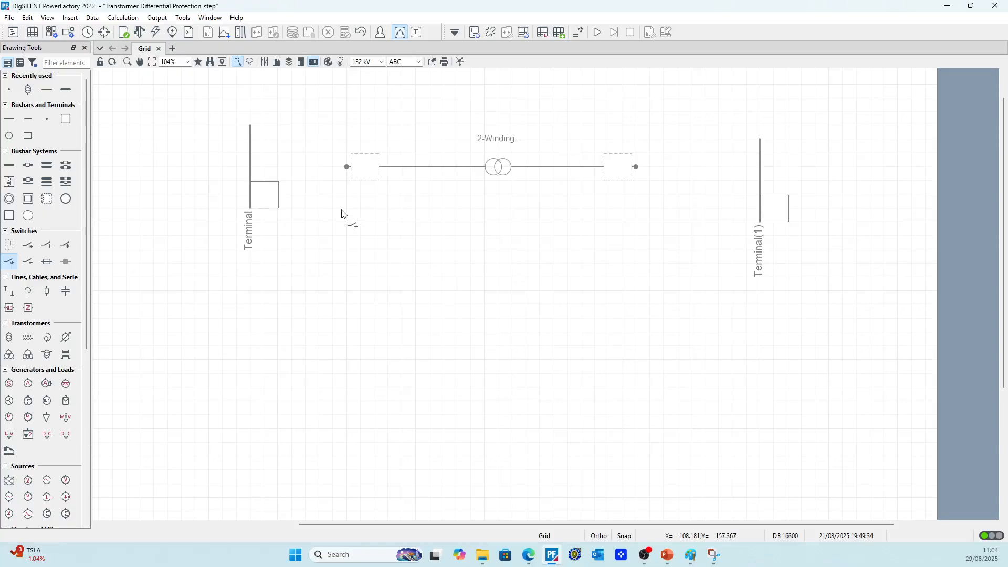
click(297, 168)
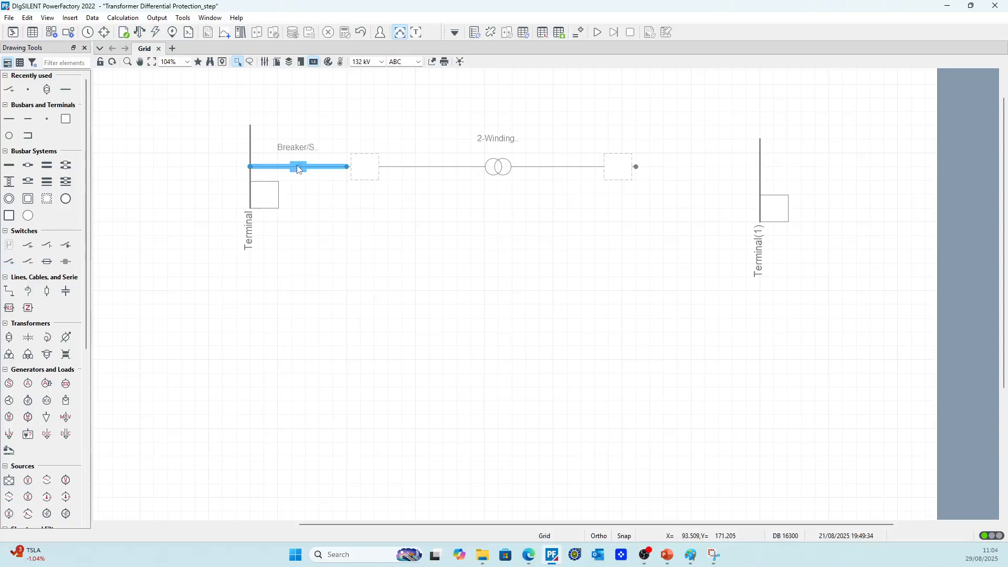
key(Delete)
key(Return)
Draw a line from the first terminal to its nearest junction node and another from the other node to Terminal(1)
click(9, 291)
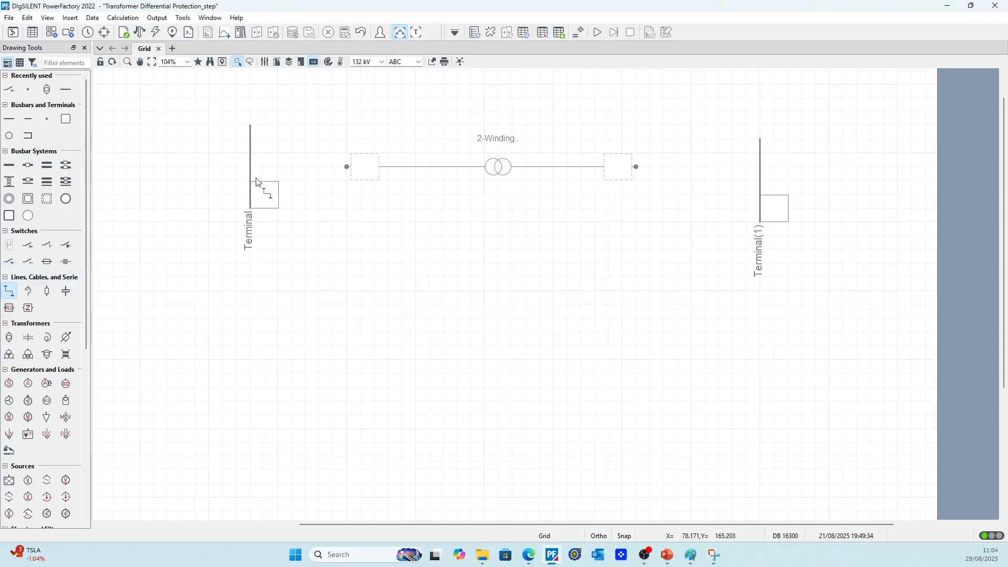
click(251, 167)
click(346, 168)
click(638, 168)
click(761, 182)
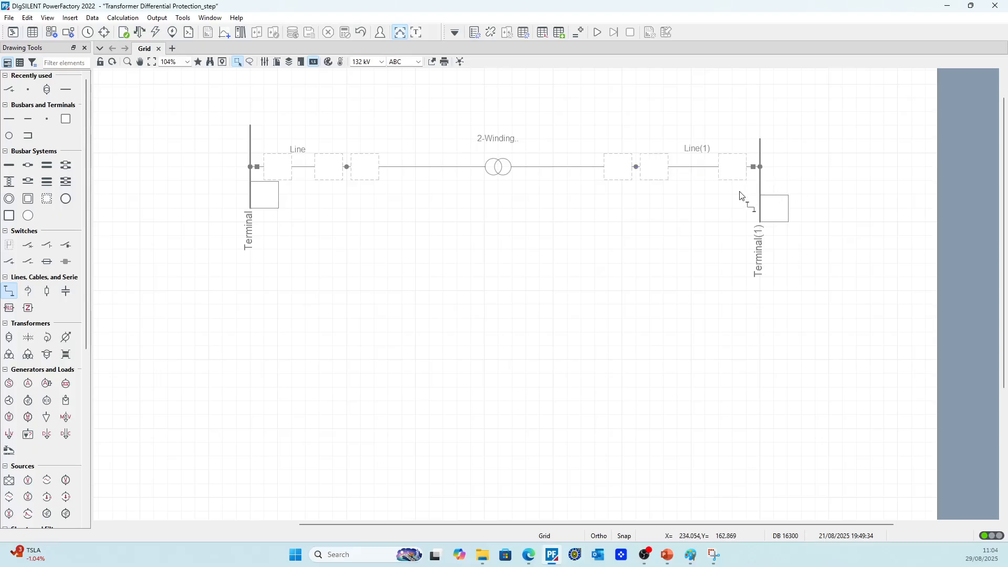
key(Escape)
Try to run a short-circuit calculation at the junction node between the transformer and Line(1)
right_click(636, 170)
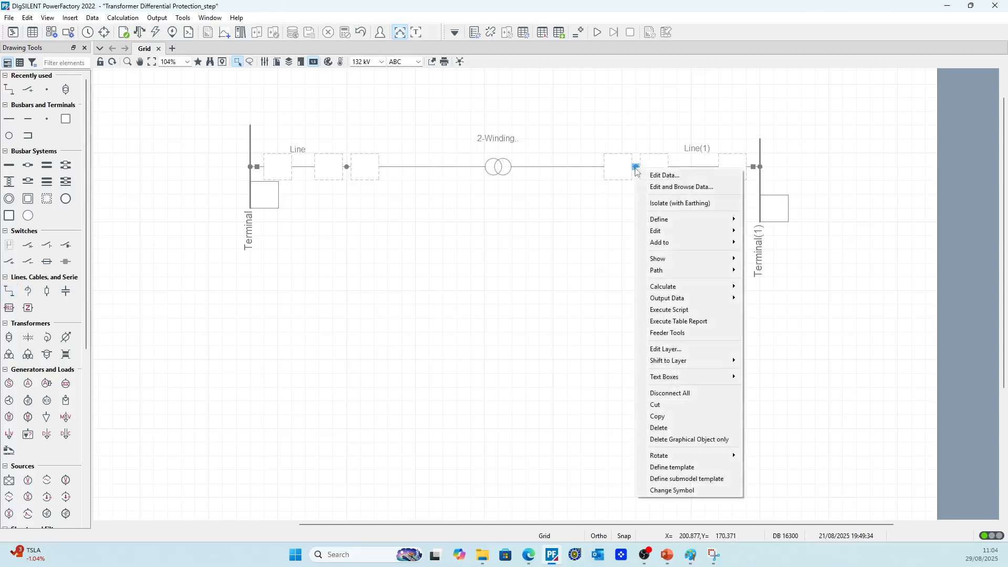
mouse_move(709, 288)
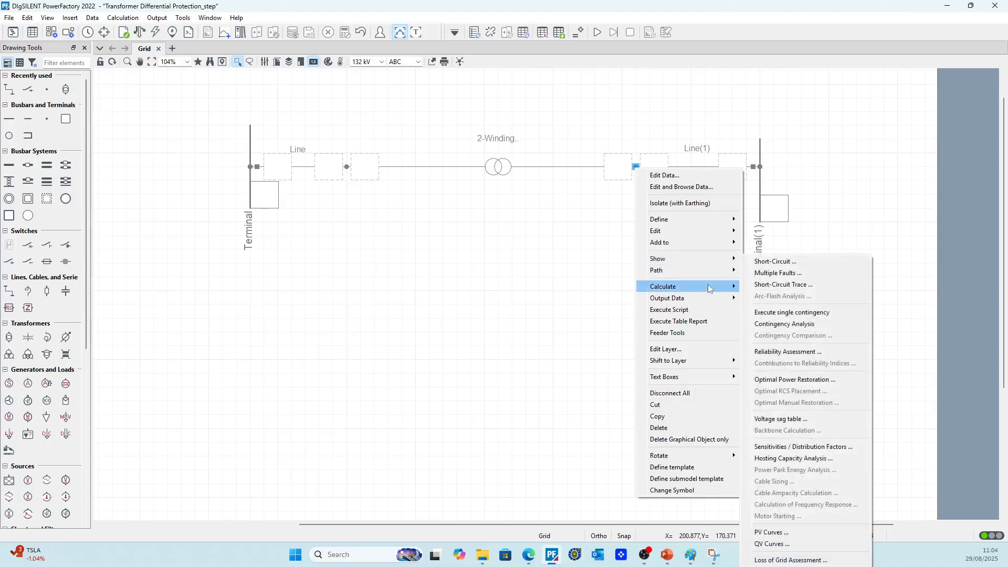
click(775, 262)
click(641, 73)
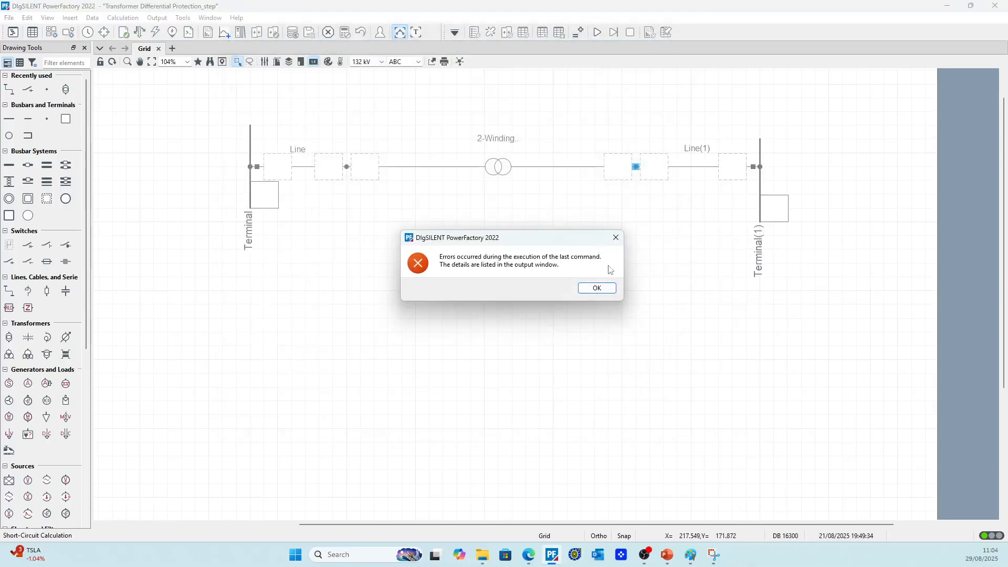
click(594, 287)
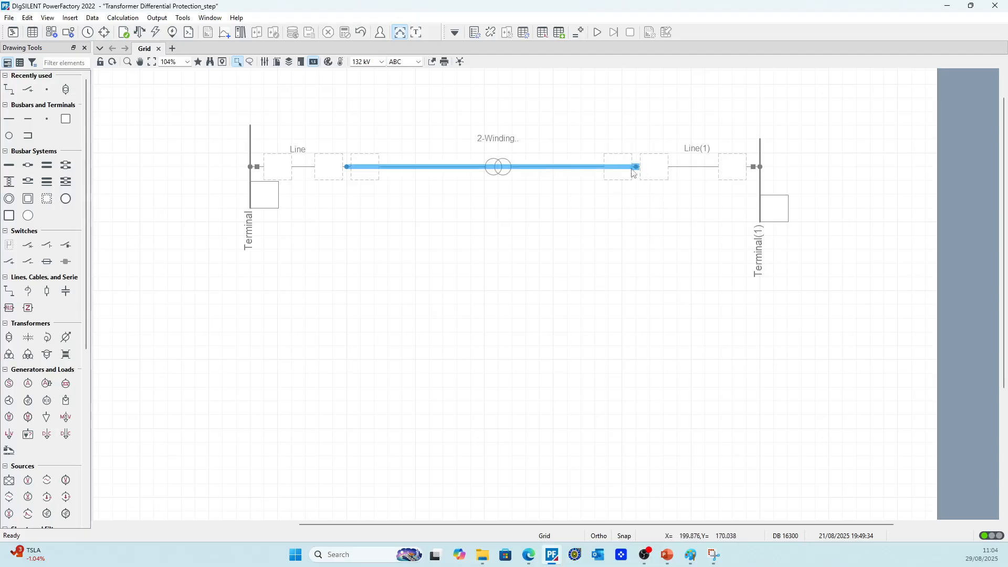
Check the short-circuit calculation for the junction node between Line and the transformer
right_click(348, 168)
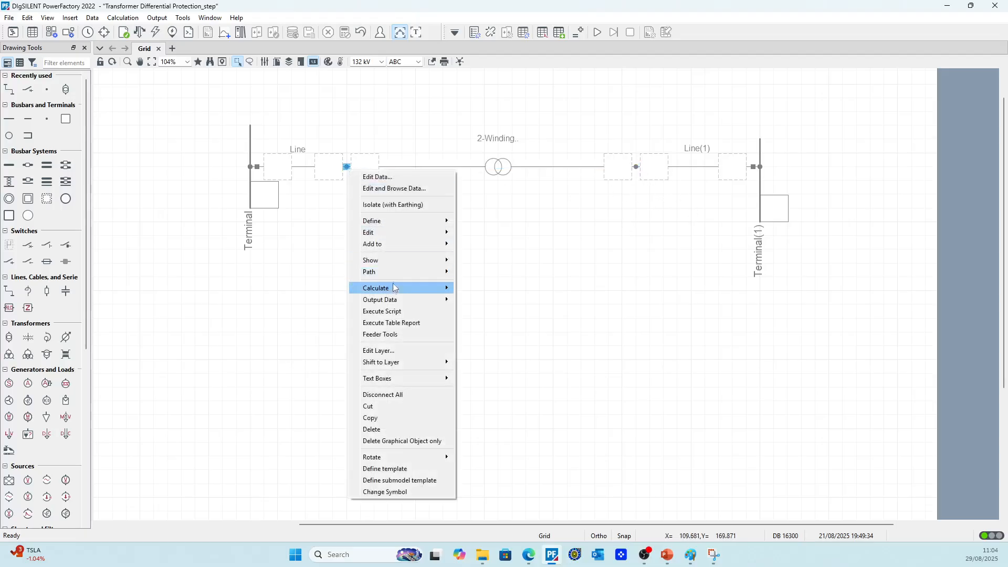
mouse_move(395, 291)
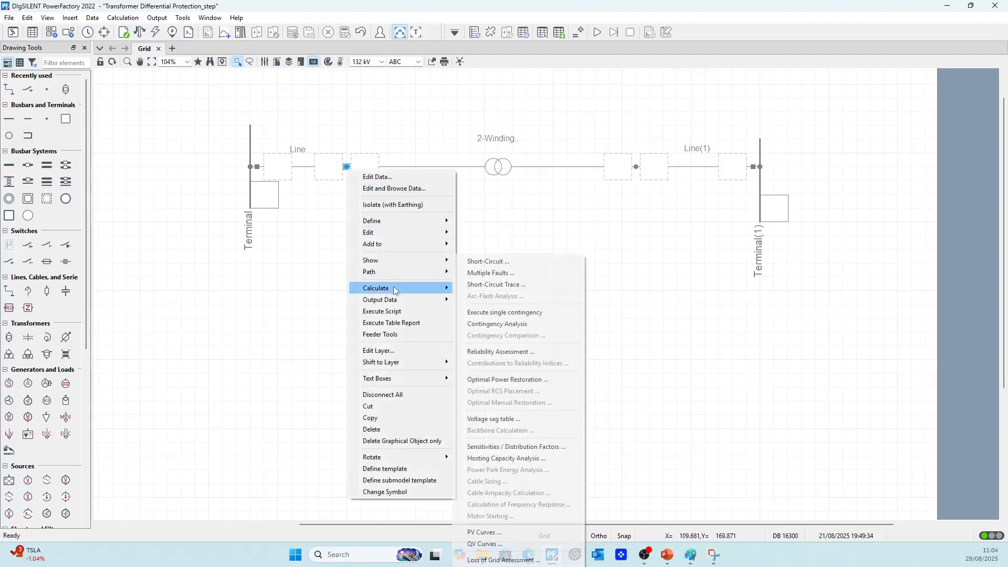
click(488, 262)
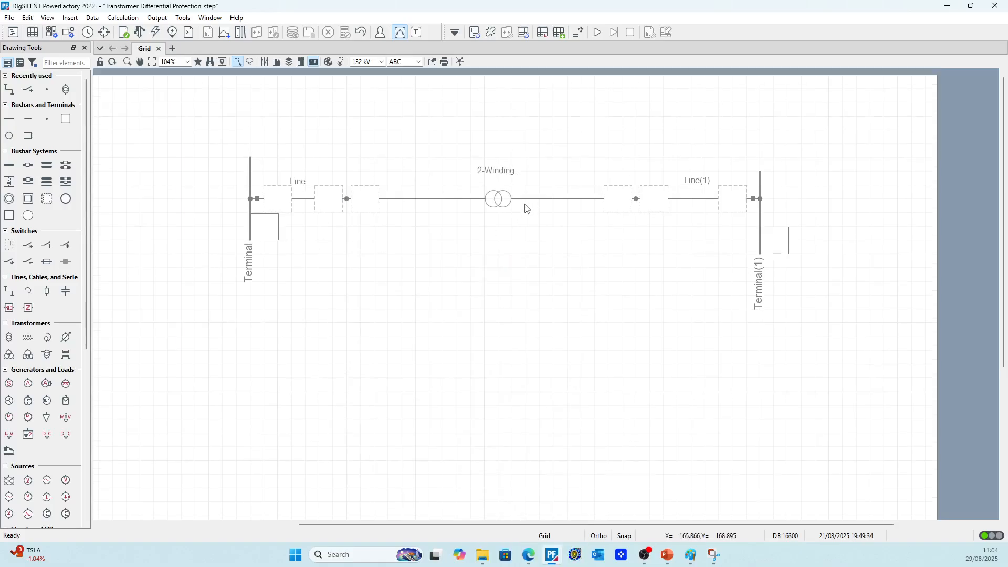
Rename the first terminal as BB1
click(251, 181)
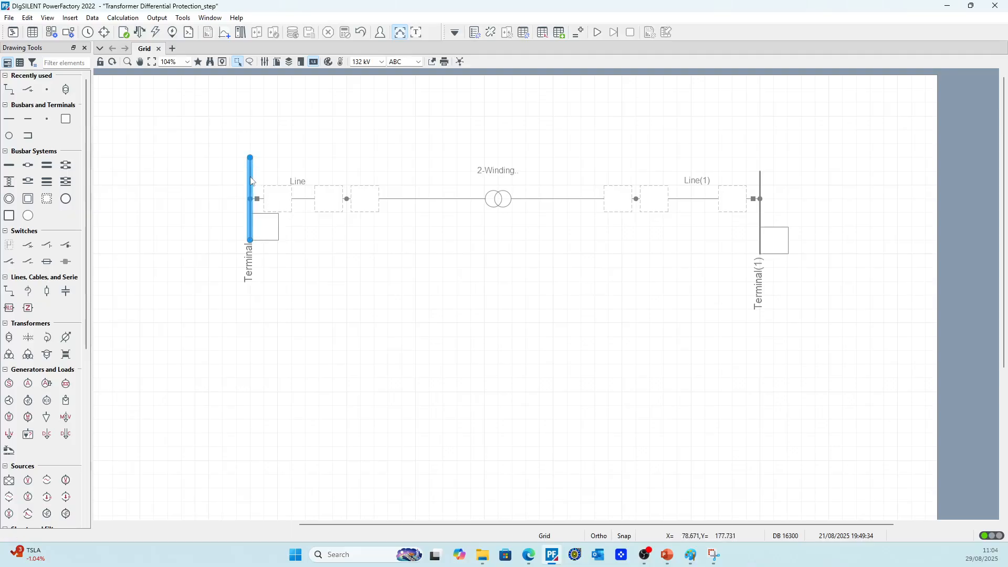
double_click(251, 182)
click(645, 97)
double_click(250, 193)
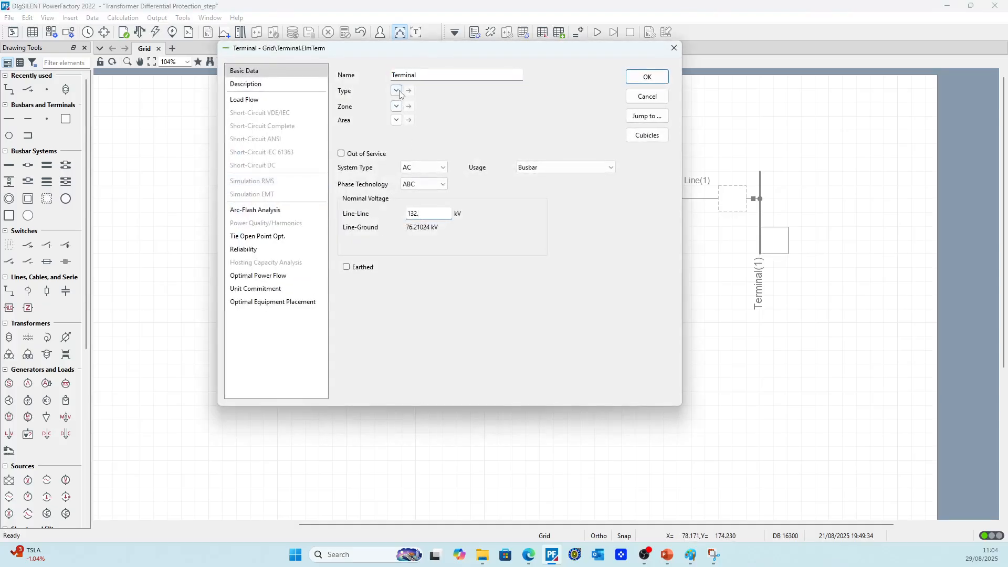
text(BB1)
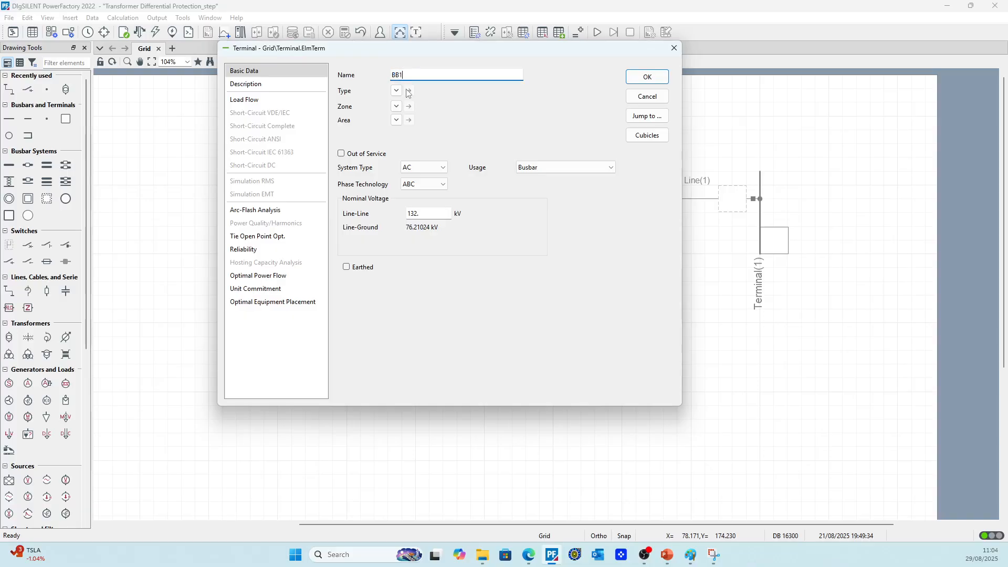
Review the BB1 busbar type in the project's Equipment Type Library and assign it to the BB1 terminal
click(419, 104)
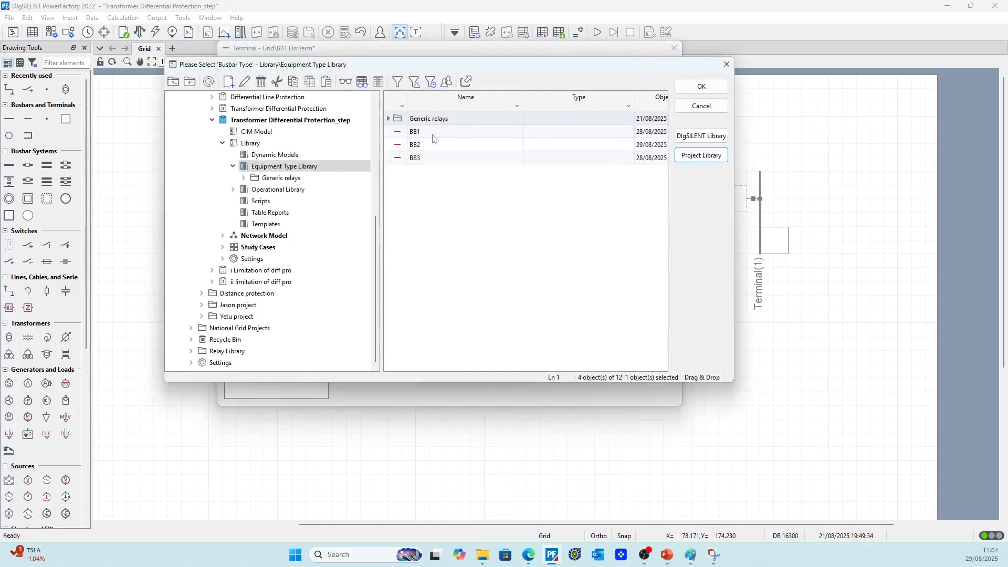
click(399, 132)
right_click(398, 130)
click(423, 130)
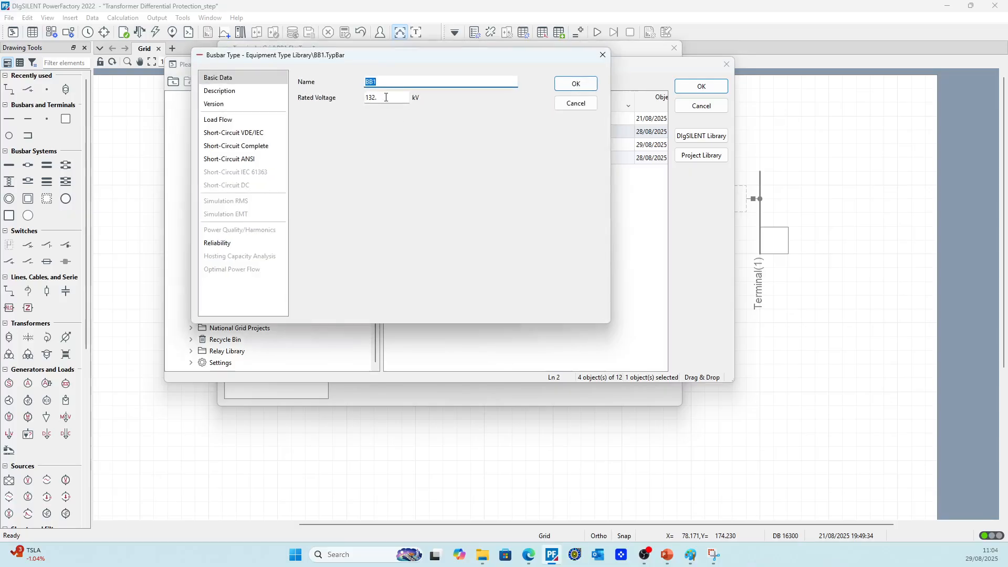
click(576, 84)
double_click(405, 134)
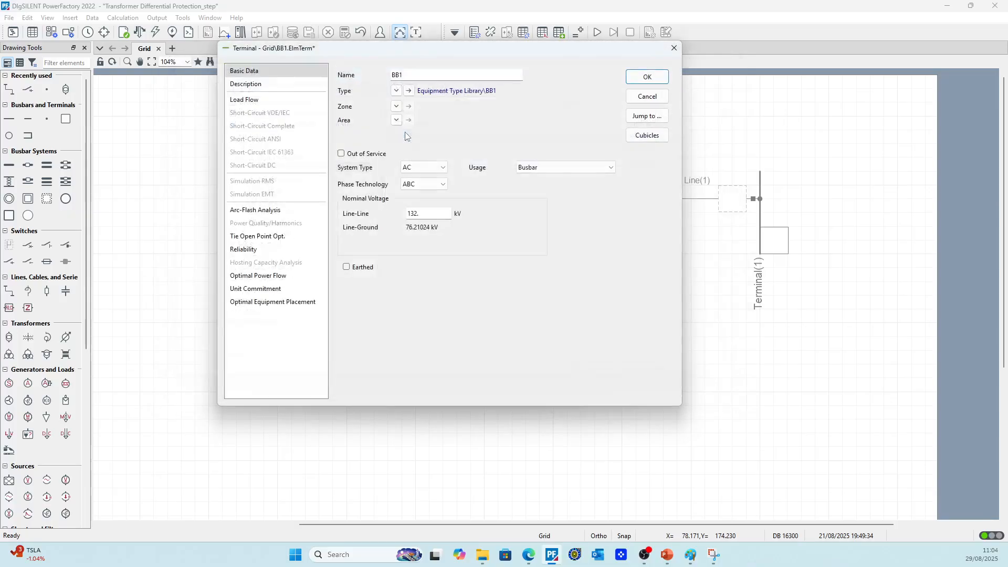
click(396, 90)
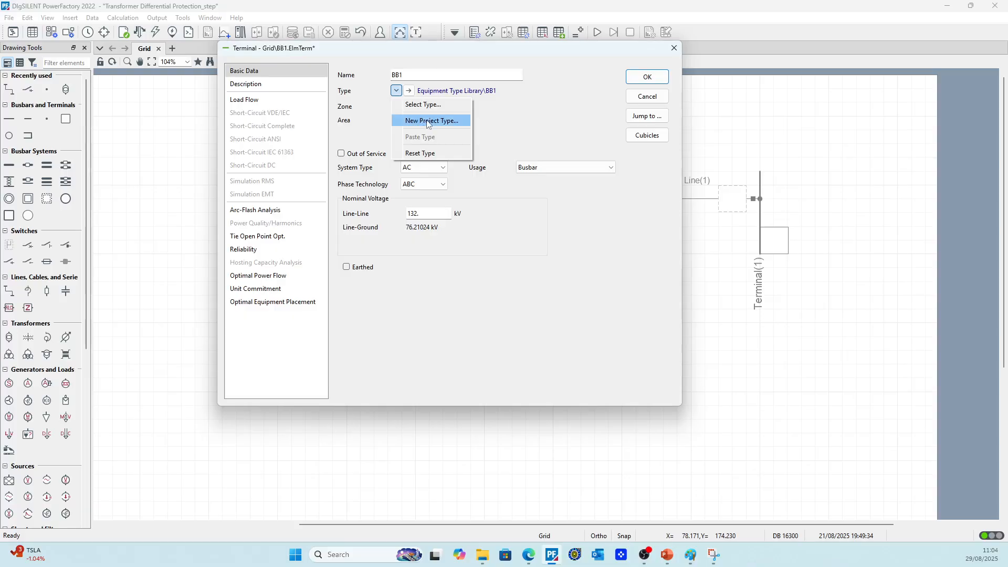
click(424, 121)
drag(373, 102, 339, 103)
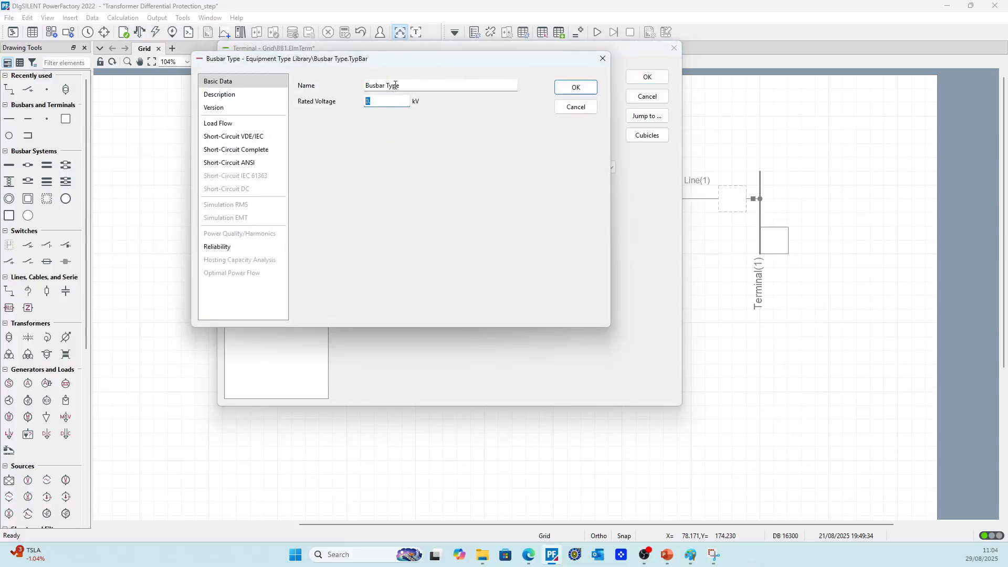
click(577, 108)
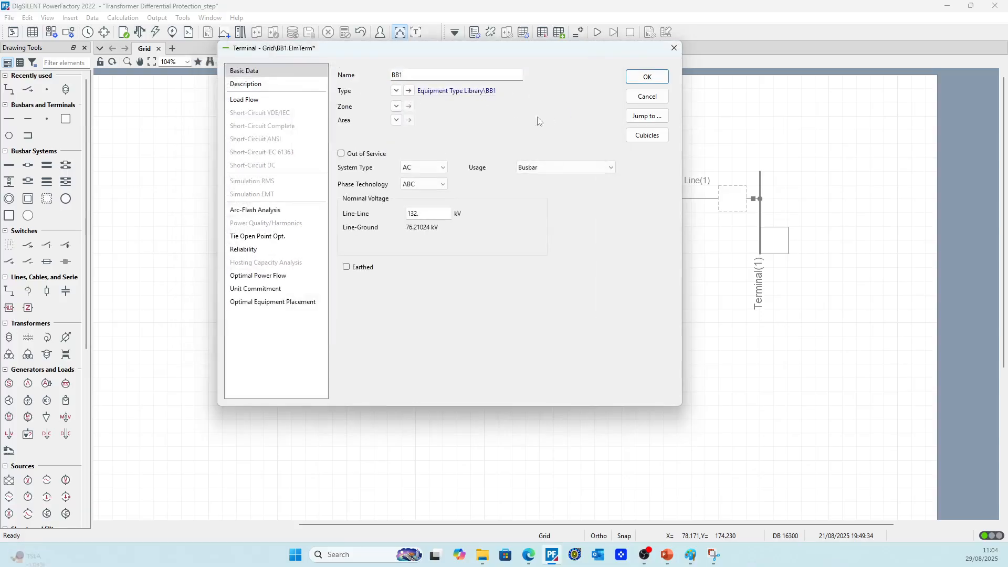
Accept BB1's settings, set the second busbar terminal's line-line nominal voltage to 33 kV and rename it BB2
click(647, 77)
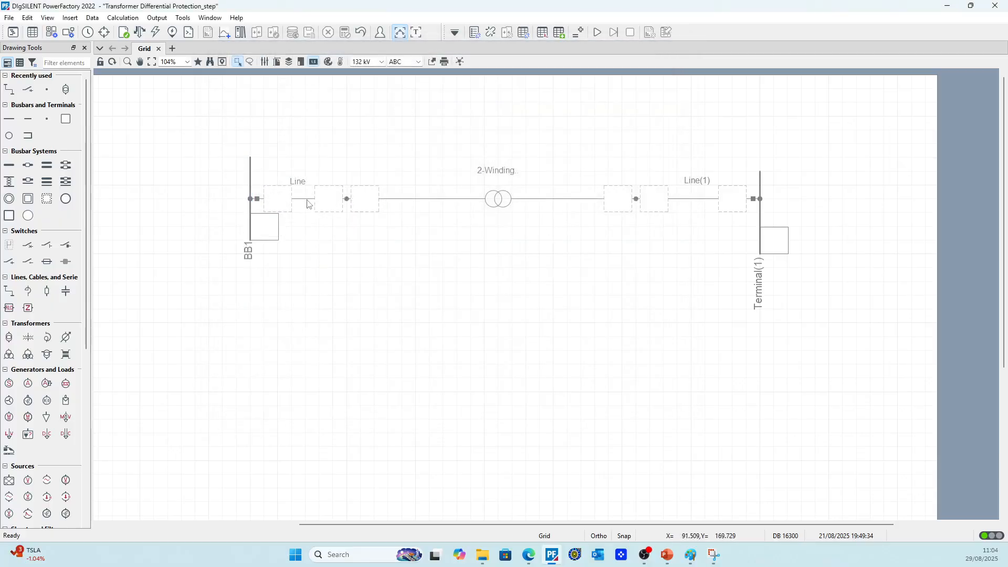
double_click(760, 221)
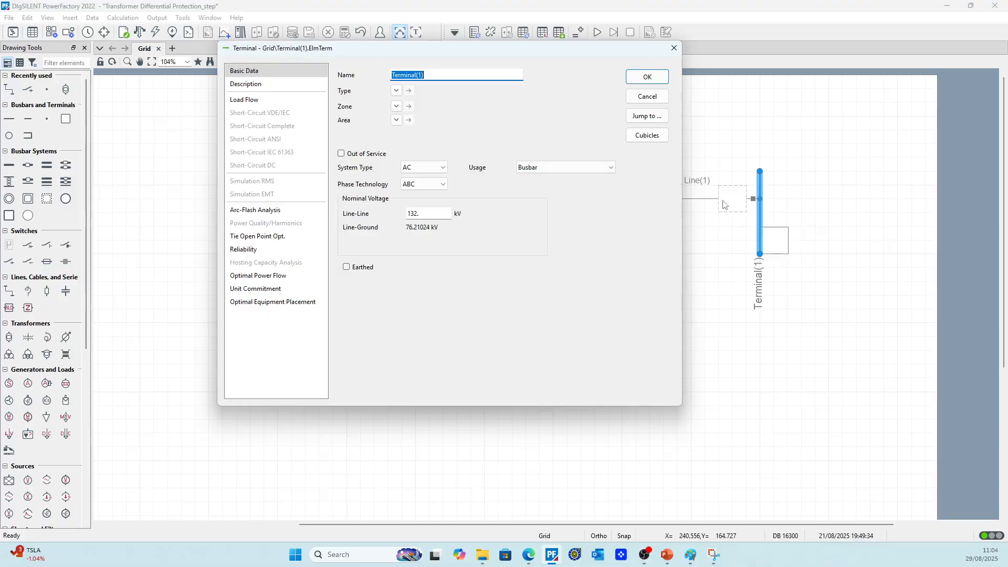
double_click(420, 213)
text(33)
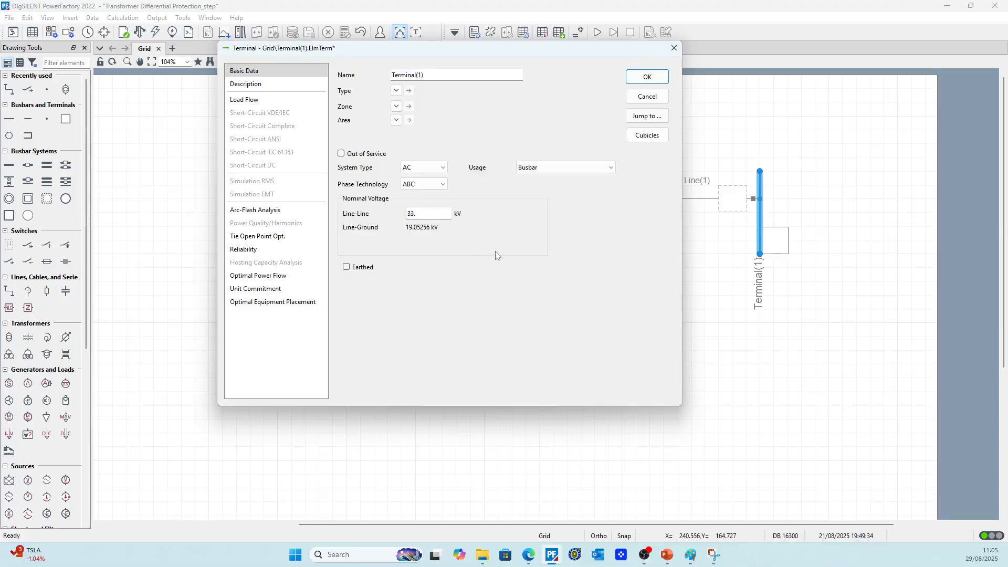
drag(427, 75, 337, 70)
text(B)
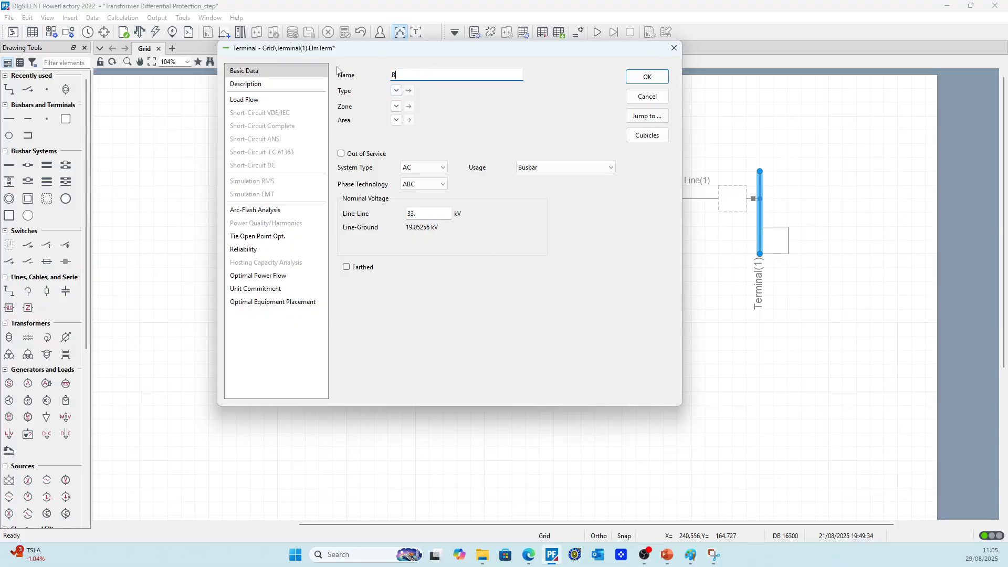
text(B2)
click(396, 90)
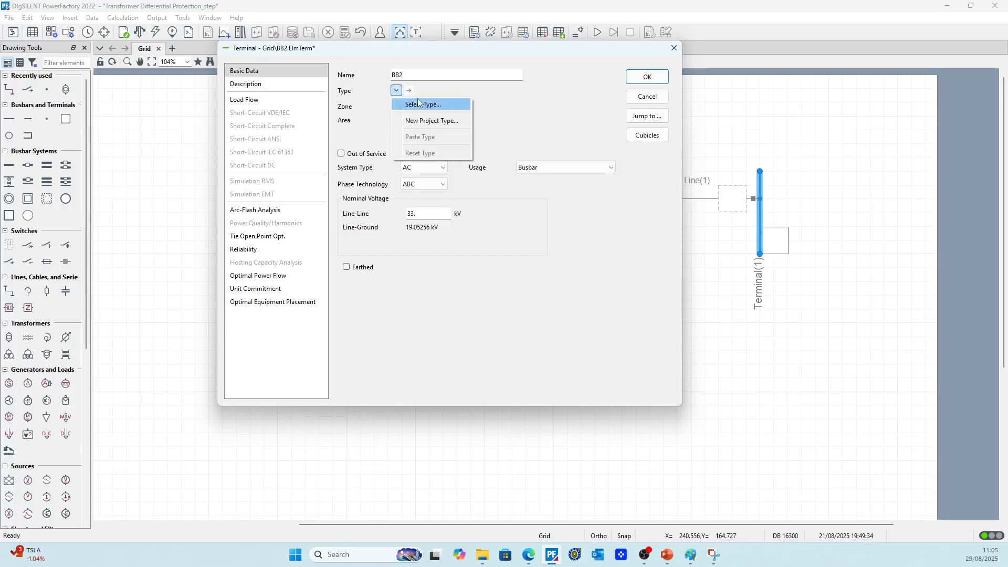
click(416, 121)
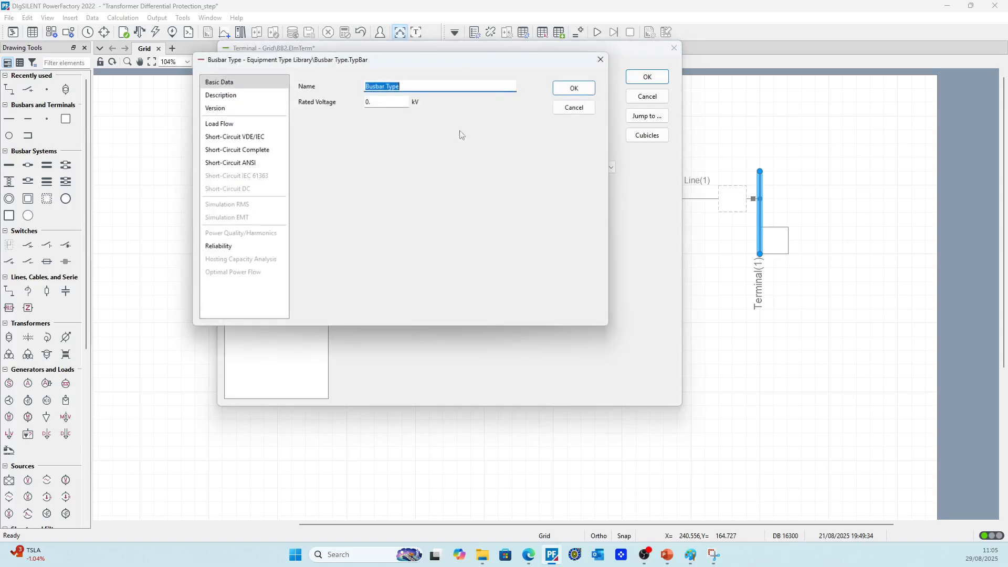
click(576, 108)
Review the existing BB2 busbar type in the project's Equipment Type Library and assign it to the BB2 terminal
click(396, 91)
click(412, 104)
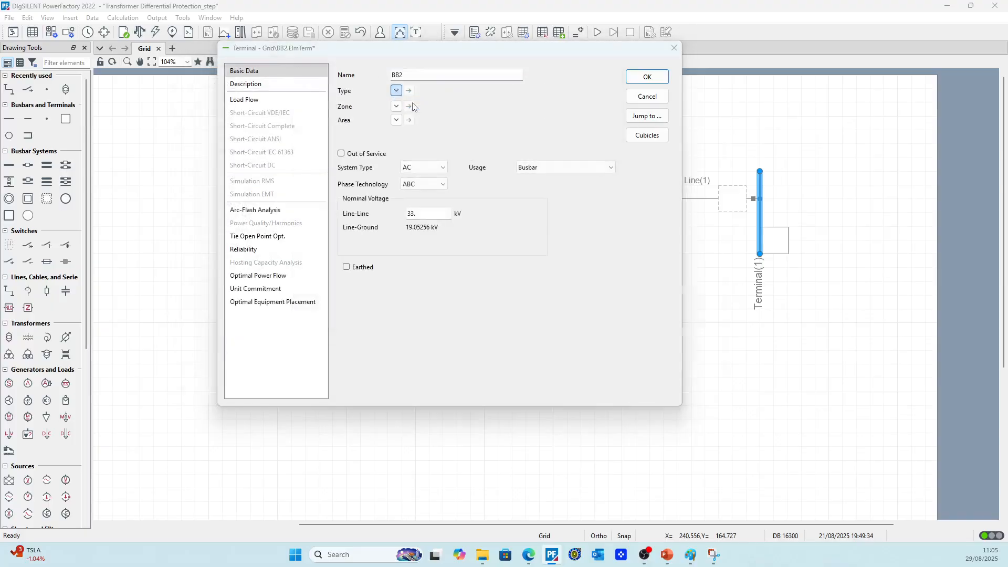
click(403, 145)
right_click(403, 145)
click(415, 149)
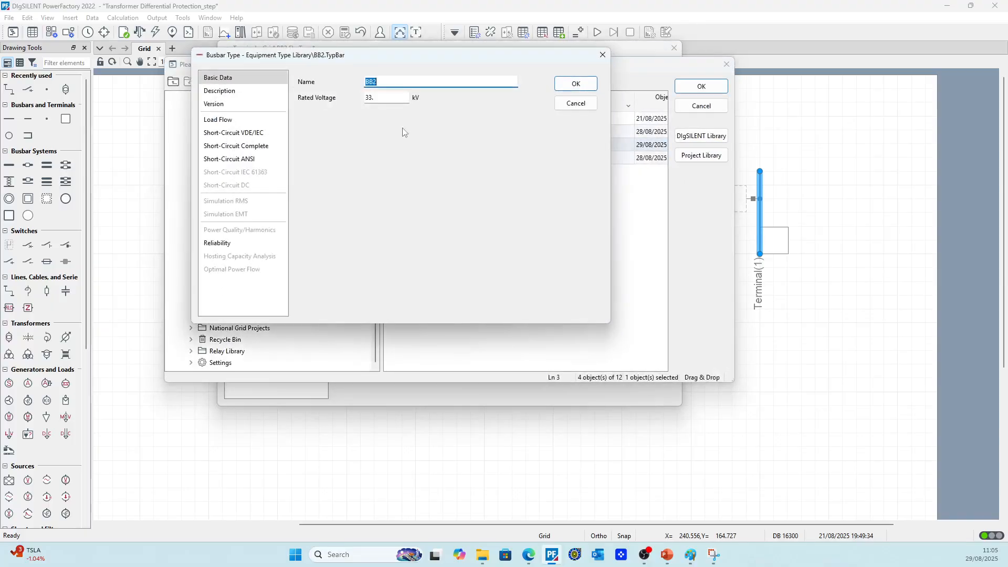
click(576, 84)
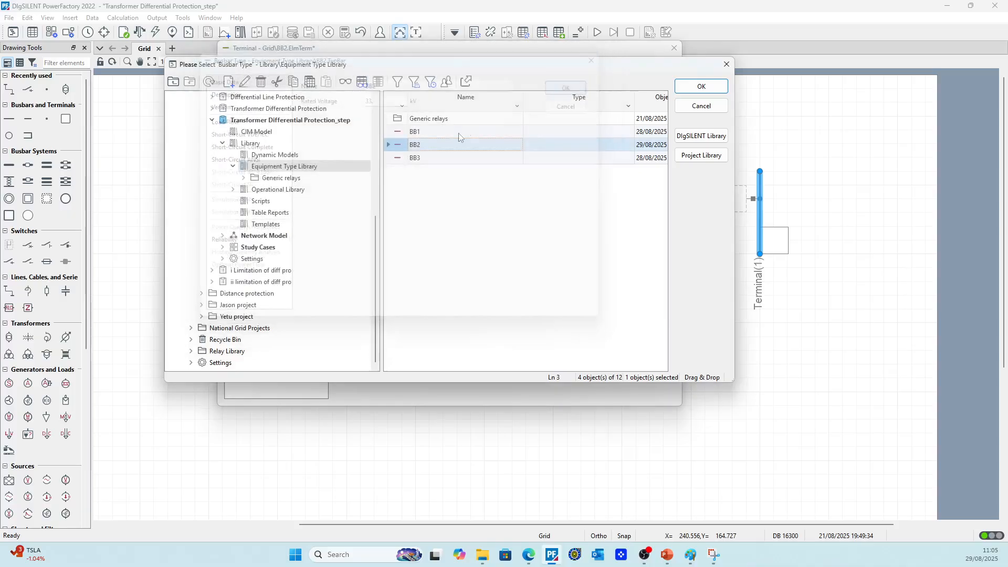
double_click(404, 145)
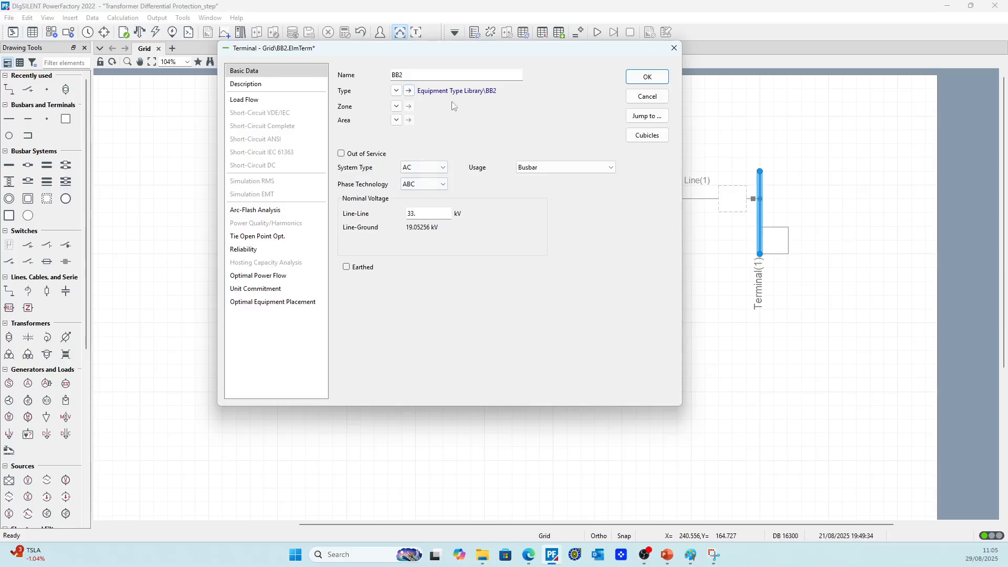
click(633, 77)
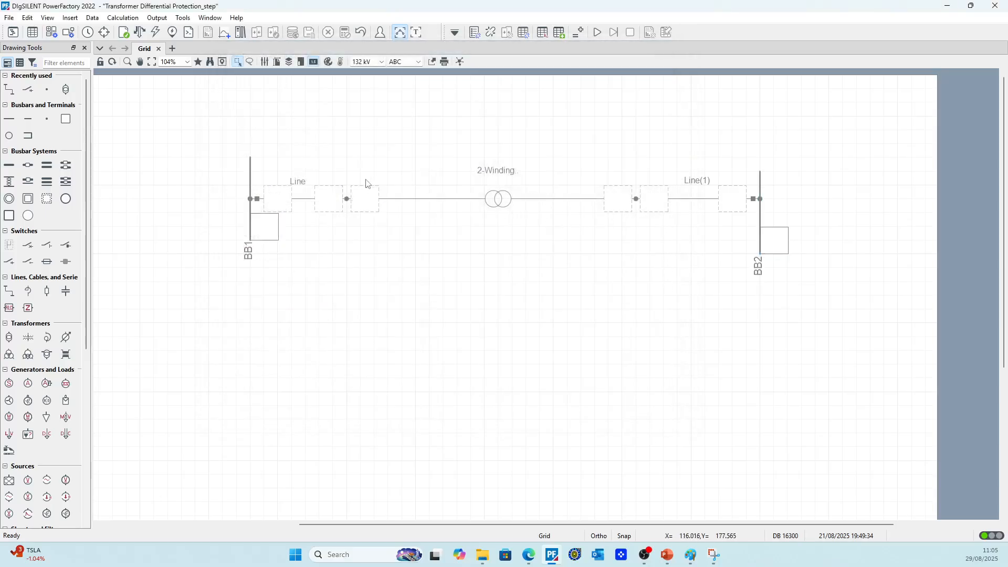
Rename the junction node between Line and the transformer as Terminal 1
double_click(347, 199)
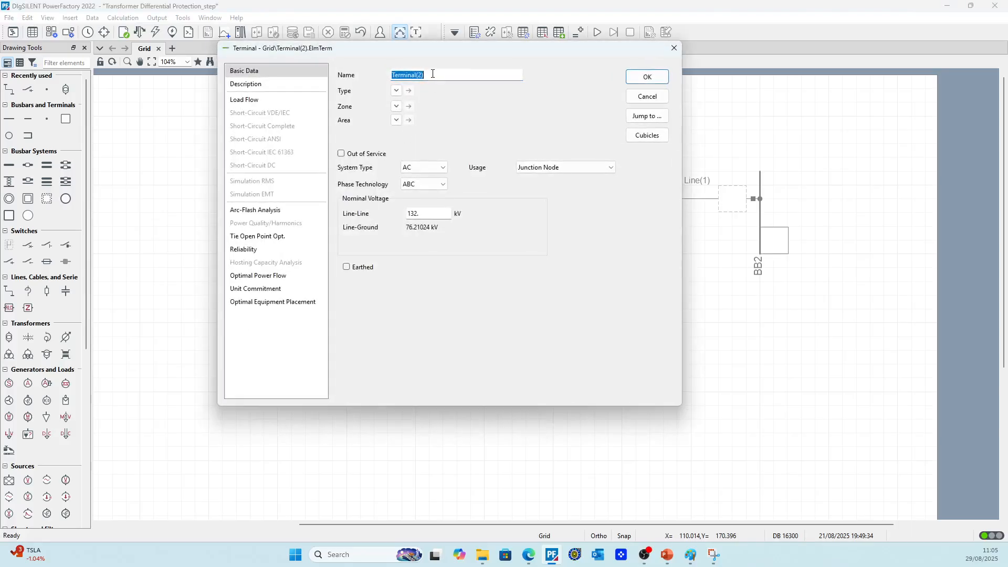
text(Termi)
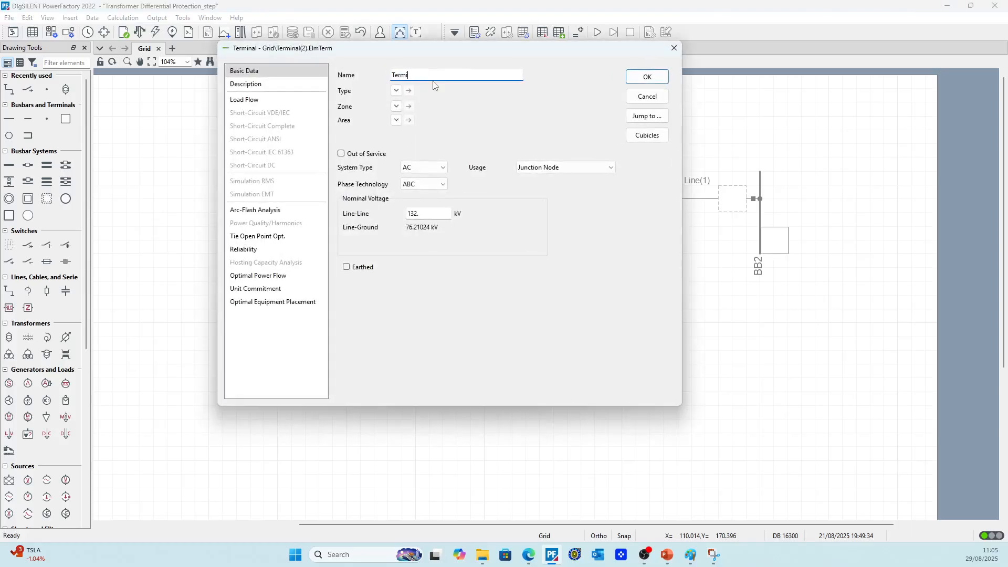
click(466, 135)
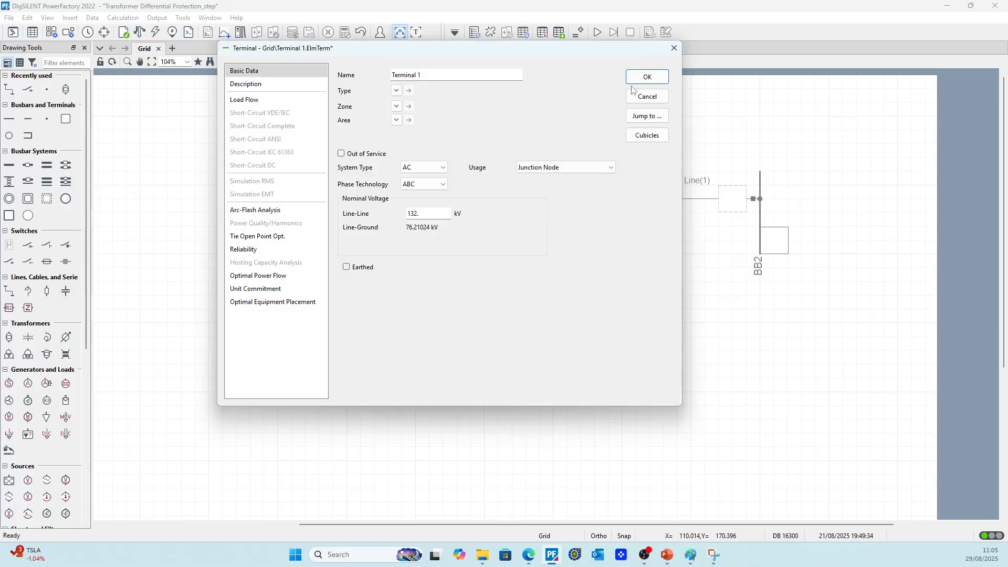
double_click(423, 214)
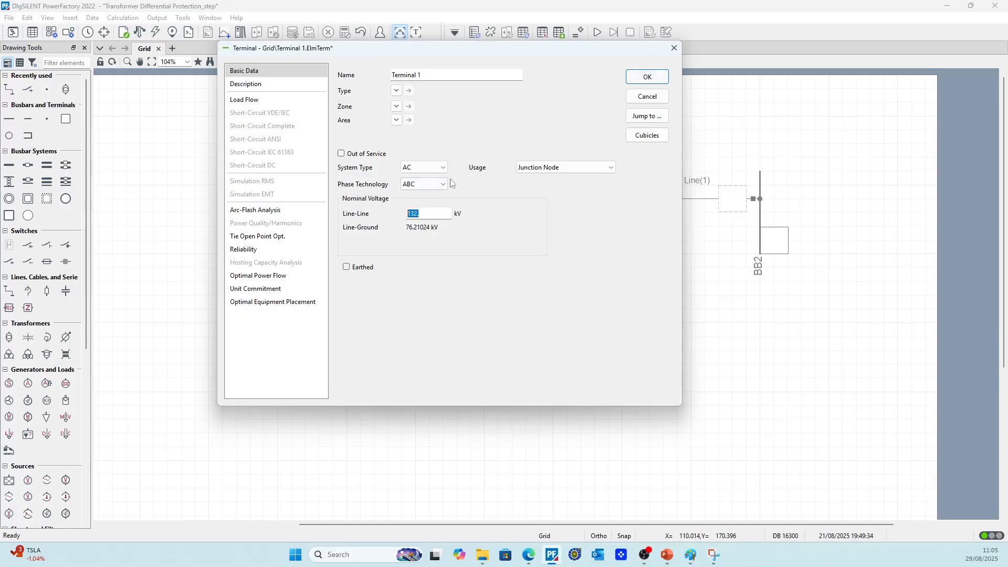
click(648, 76)
Rename the junction node between the transformer and Line(1) as Terminal 2 and set its line-line nominal voltage to 33 kV
double_click(635, 199)
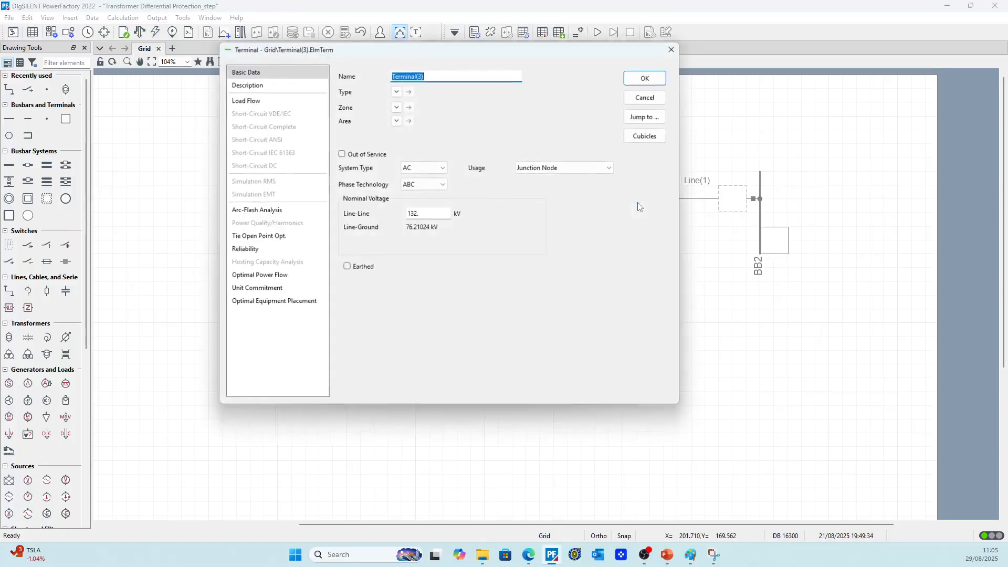
click(442, 71)
key(BackSpace)
key(BackSpace)
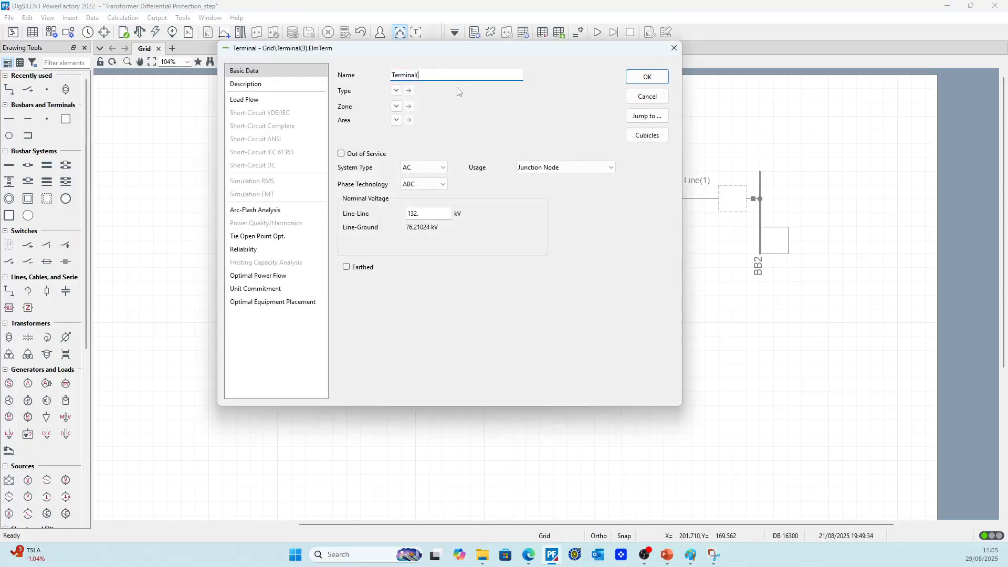
text(2)
double_click(423, 214)
text(33)
key(Tab)
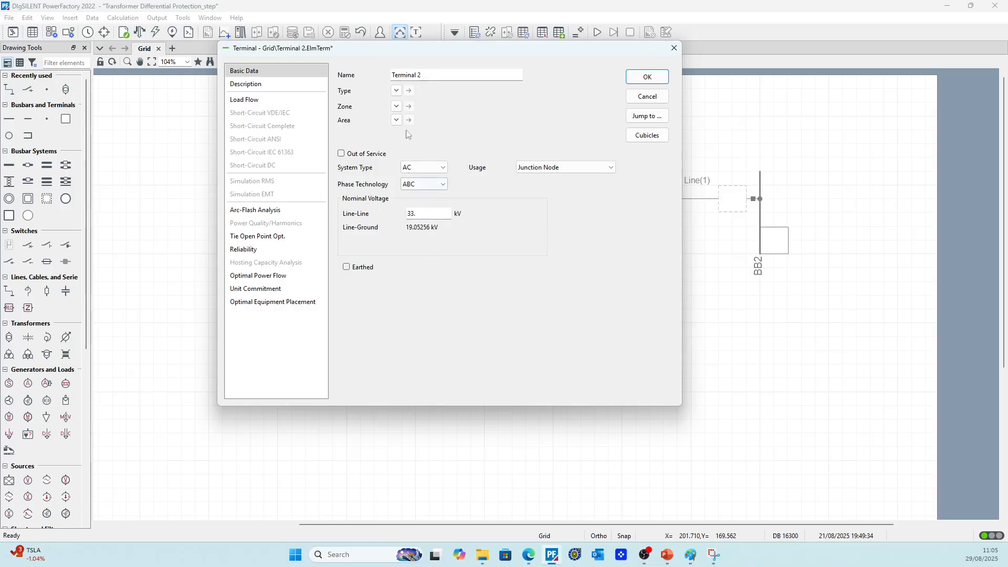
click(647, 77)
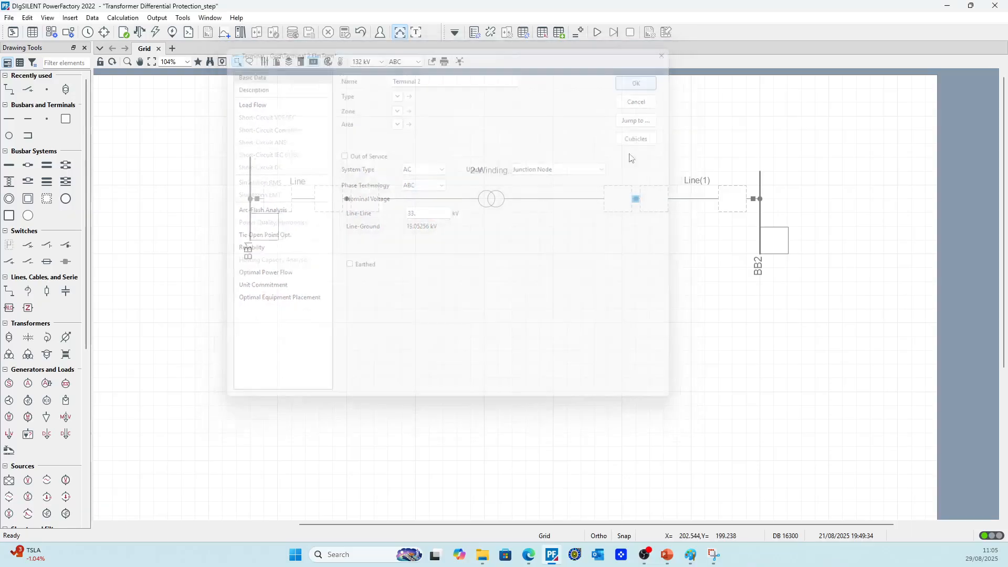
Rename the line between BB1 and Terminal 1 as Line 1
double_click(489, 203)
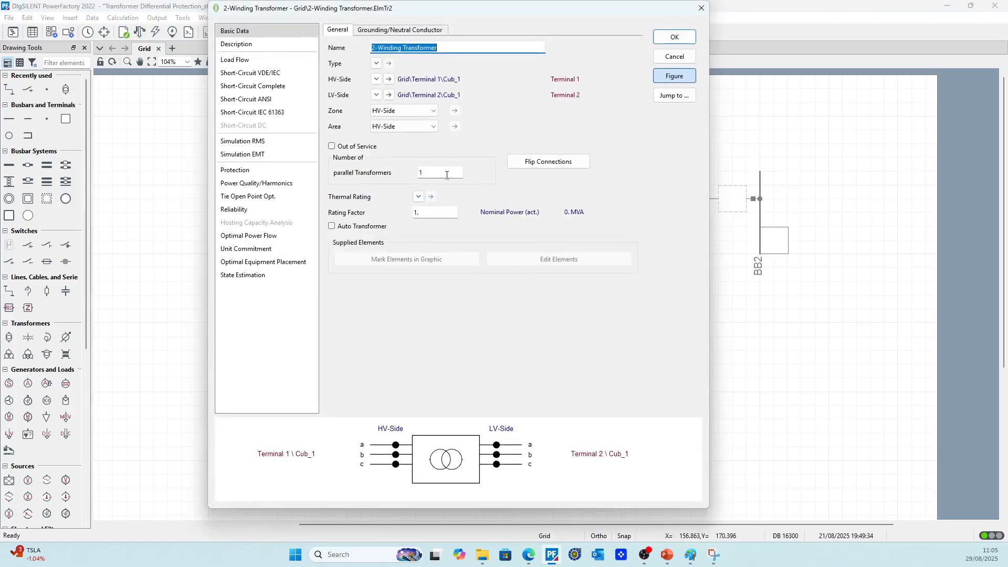
click(666, 59)
click(297, 198)
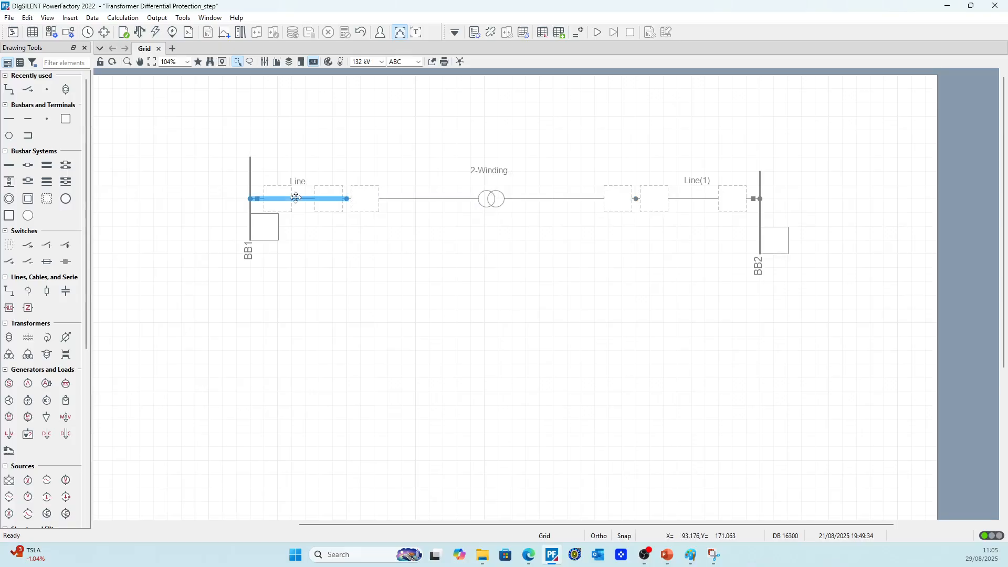
double_click(296, 198)
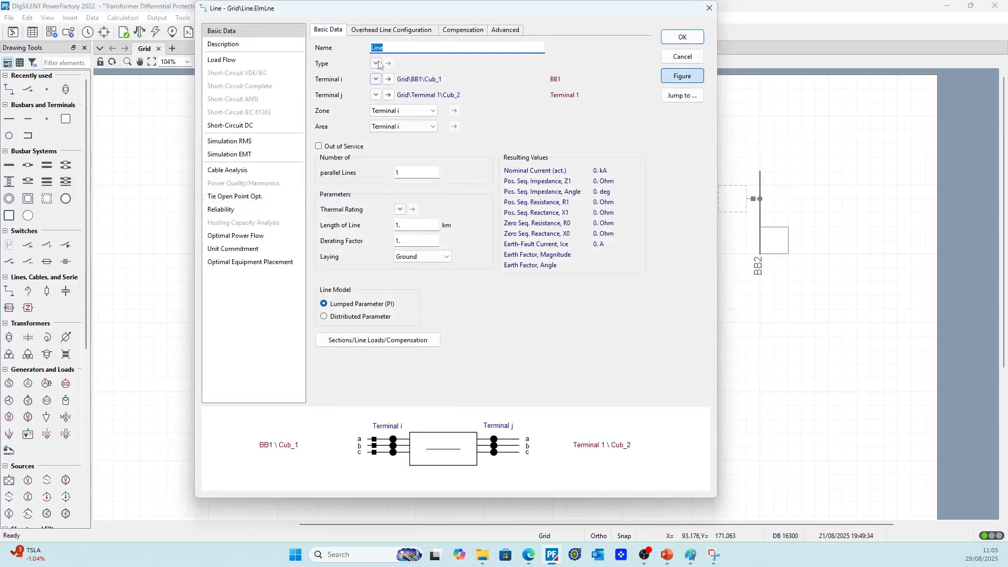
click(392, 47)
text(0)
Assign the Line 0 type from the project's Equipment Type Library to the line after BB1 and rename the line as Line 0
click(376, 63)
mouse_move(441, 77)
click(496, 77)
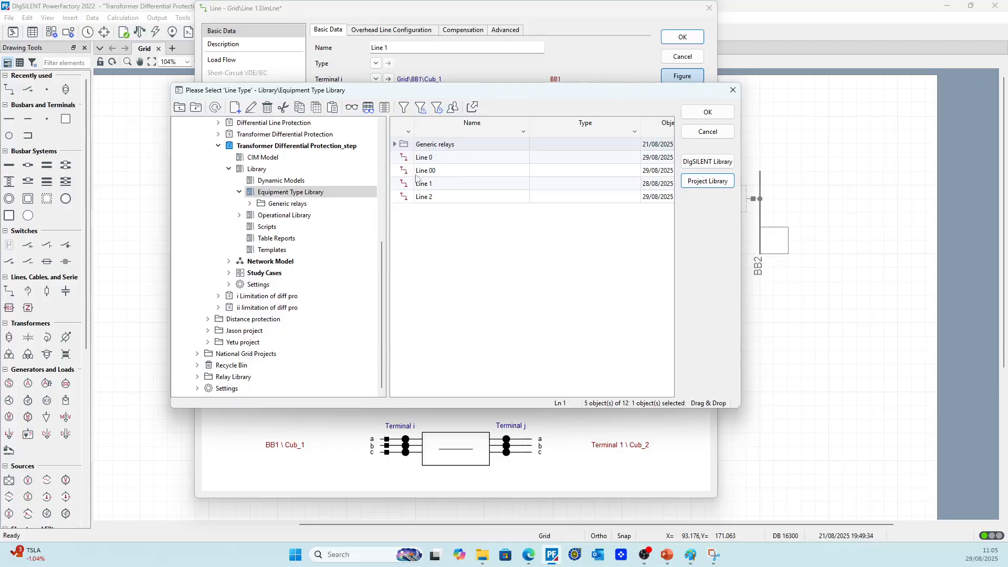
click(404, 160)
right_click(404, 161)
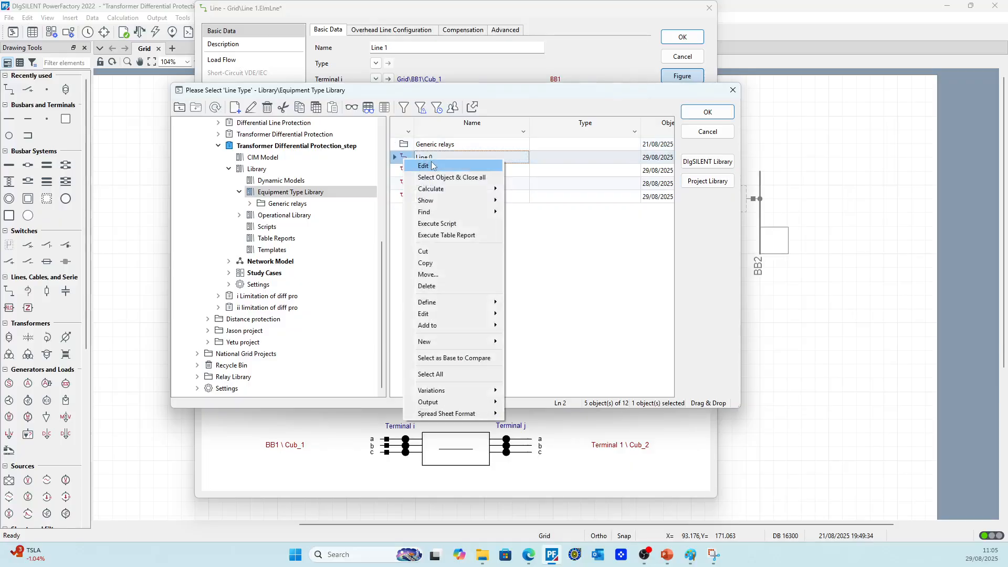
click(420, 165)
click(341, 56)
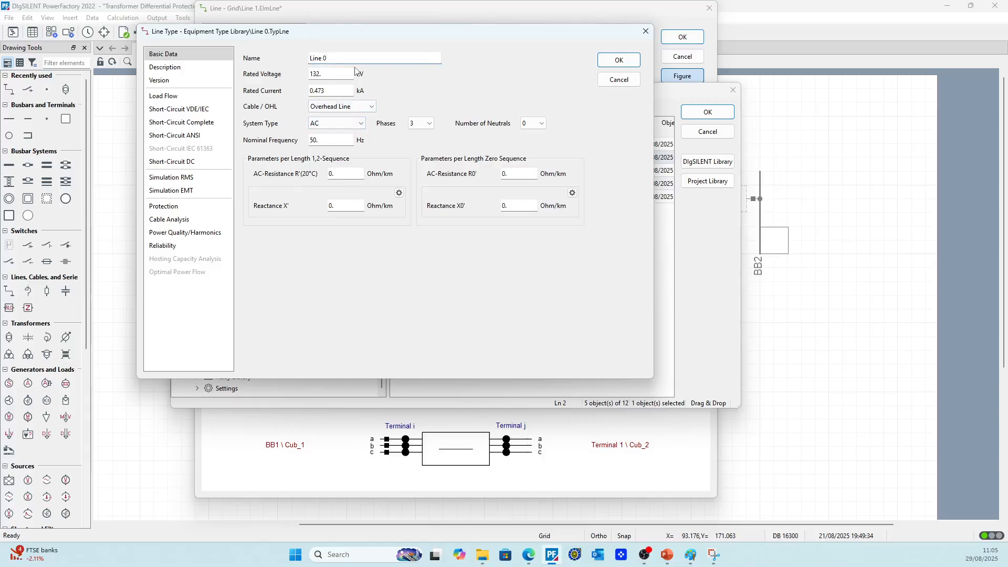
click(618, 60)
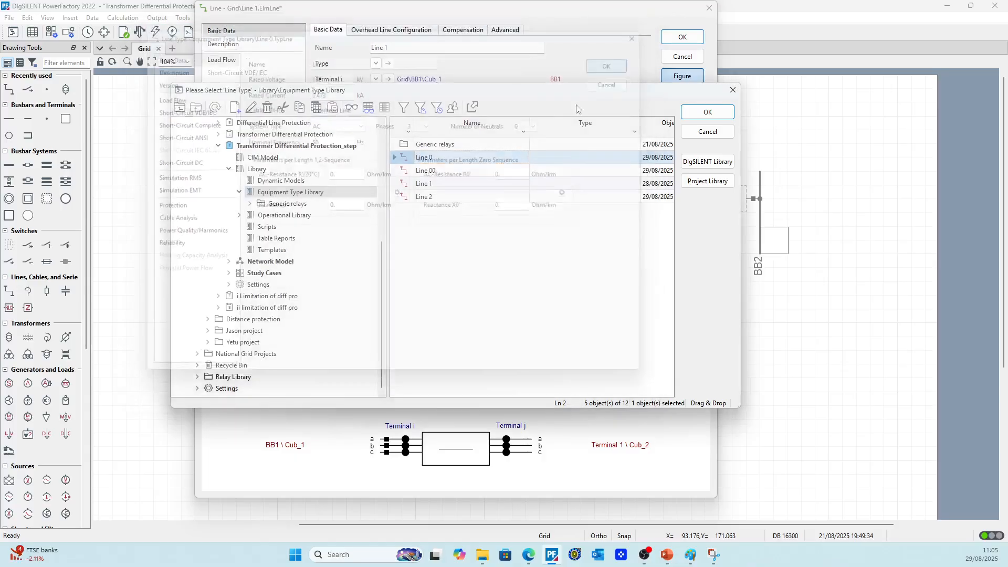
double_click(404, 162)
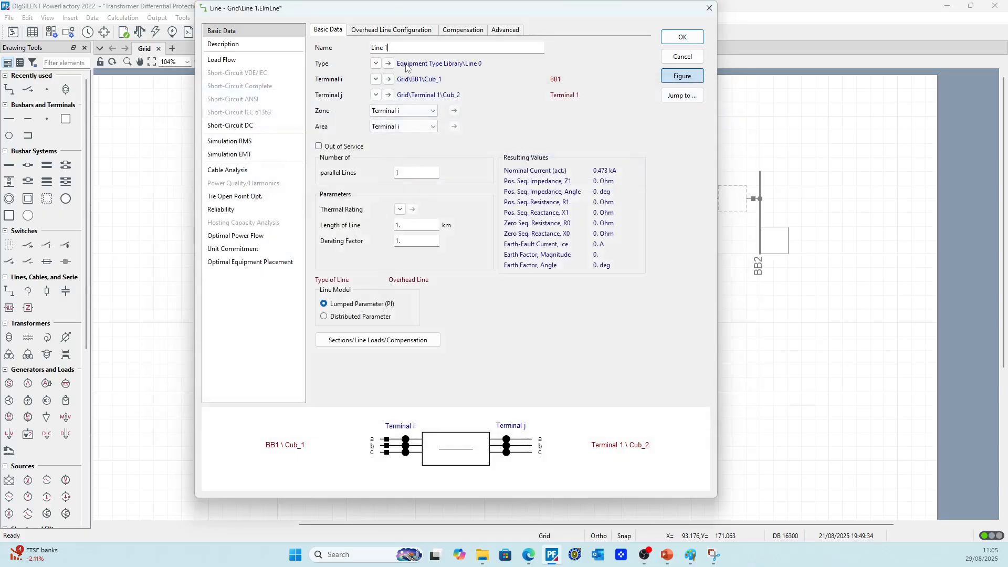
click(472, 275)
click(682, 38)
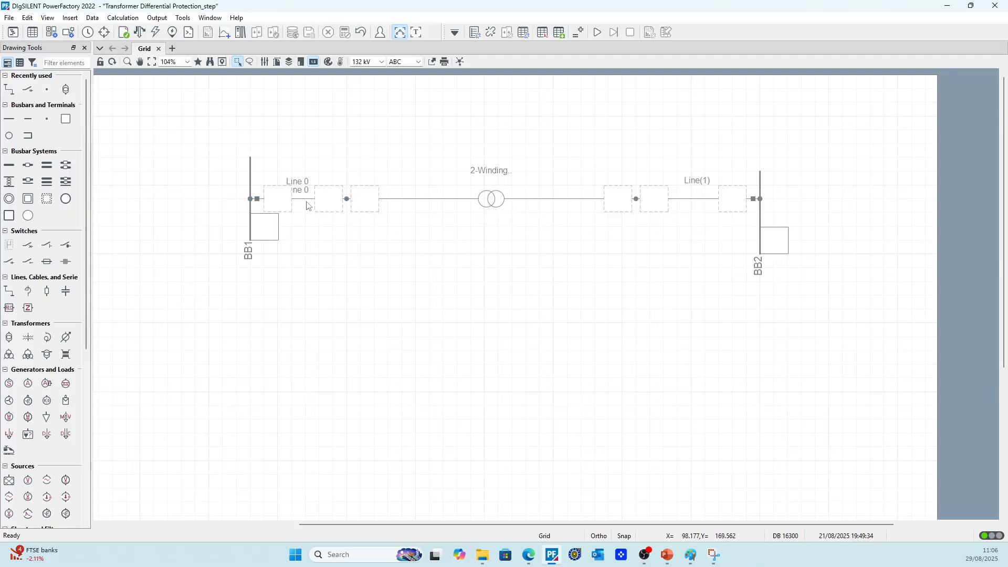
Set the Line 0 type's R' to 0.001, X' to 0.01, R0' to 0.03 and X0' to 0.05 Ohm/km
double_click(331, 200)
click(388, 63)
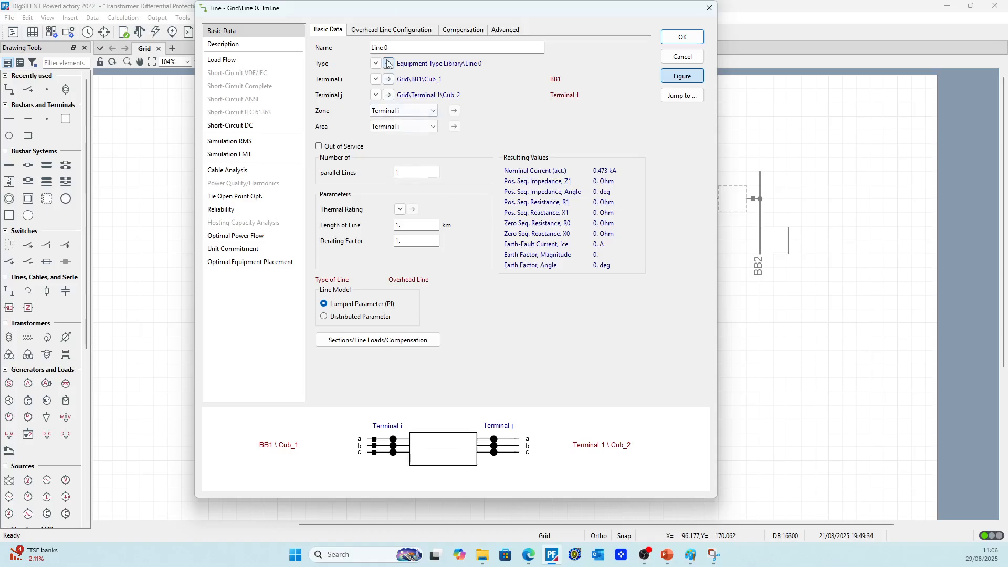
click(352, 177)
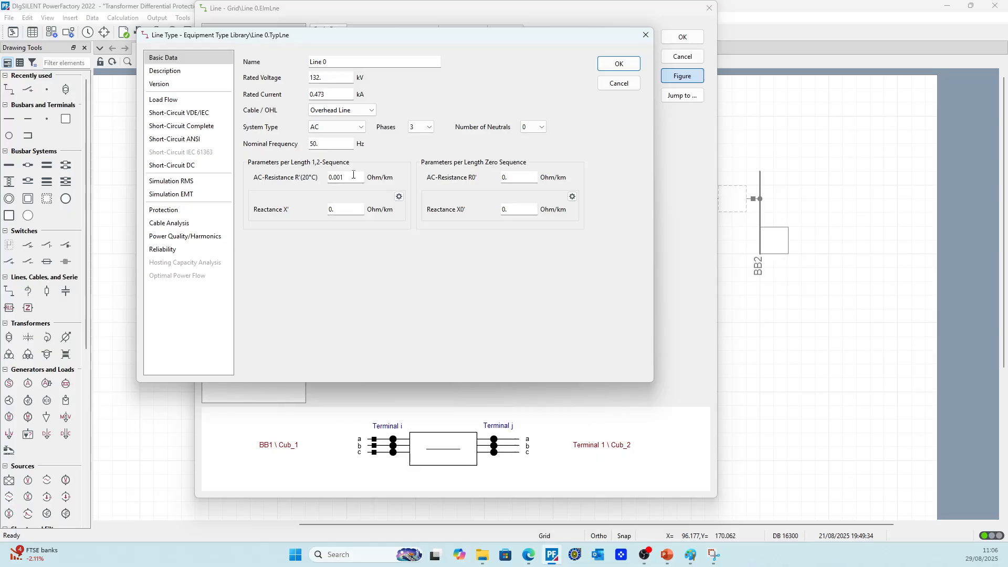
text(001)
click(351, 210)
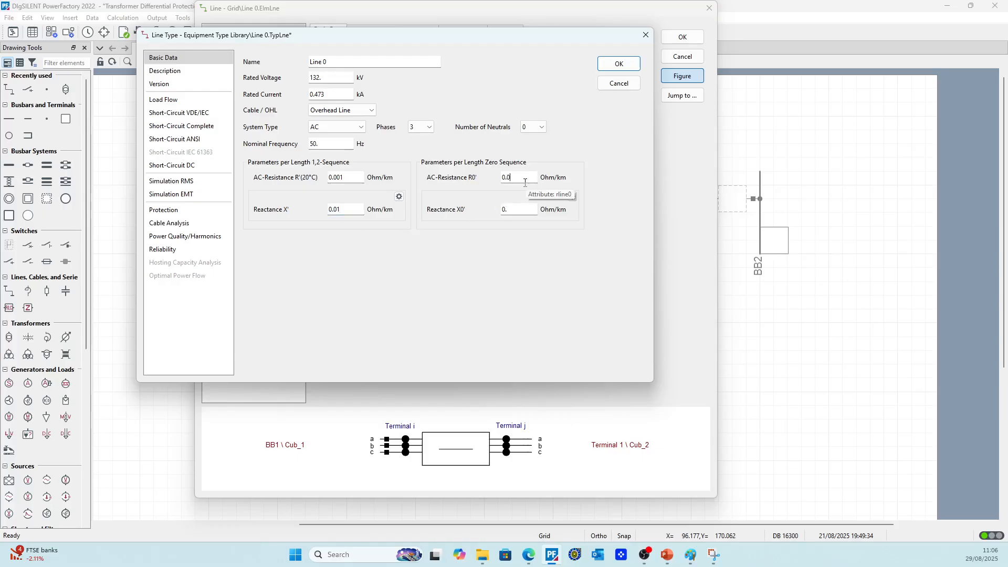
text(3)
click(525, 209)
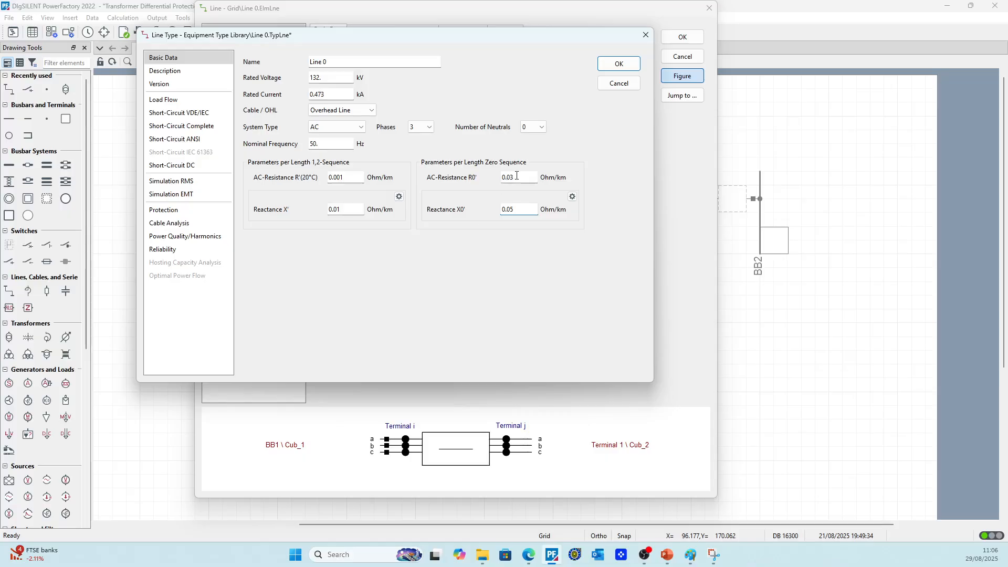
Change the Line 0 type's R' to 0.01, X' to 0.1, R0' to 0.3 and X0' to 0.6 Ohm/km
click(341, 179)
key(BackSpace)
click(338, 210)
key(BackSpace)
key(BackSpace)
key(BackSpace)
click(515, 269)
click(611, 63)
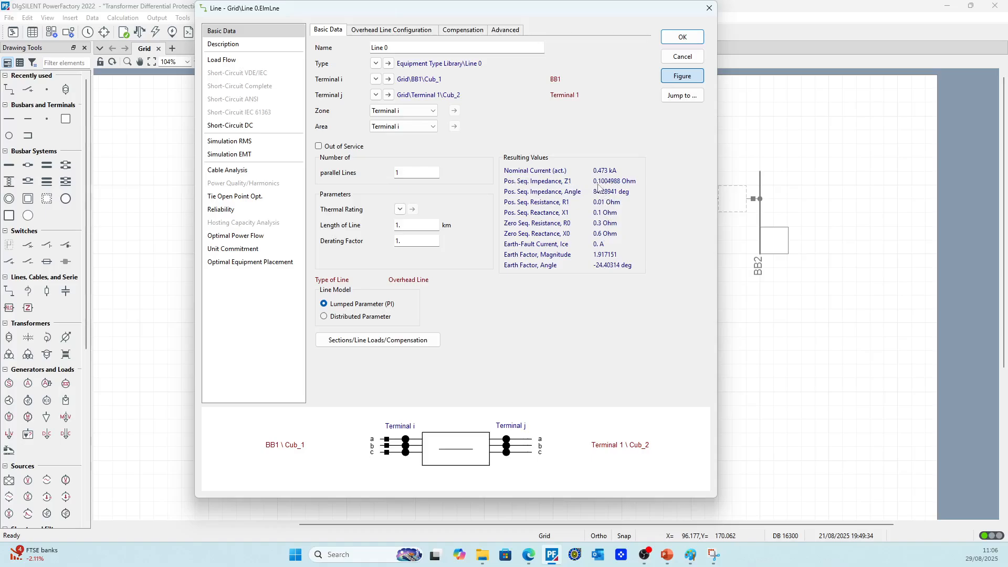
Set the length of Line 0 to 0.02 km
double_click(398, 225)
text(0)
click(446, 269)
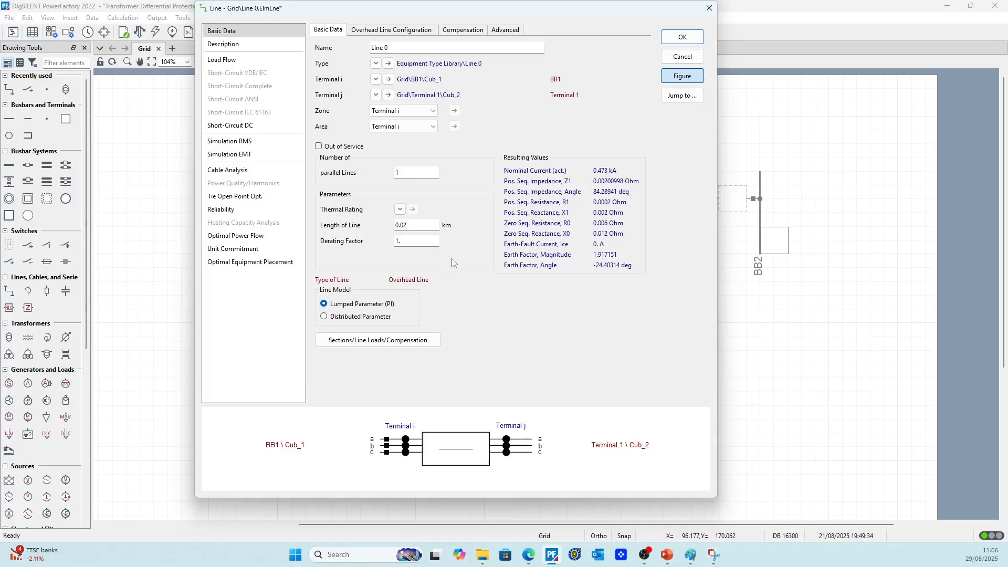
Set the Line 0 type's R' to 0.05, X' to 0.8, R0' to 0.8 and X0' to 1.2 Ohm/km
click(389, 64)
click(346, 181)
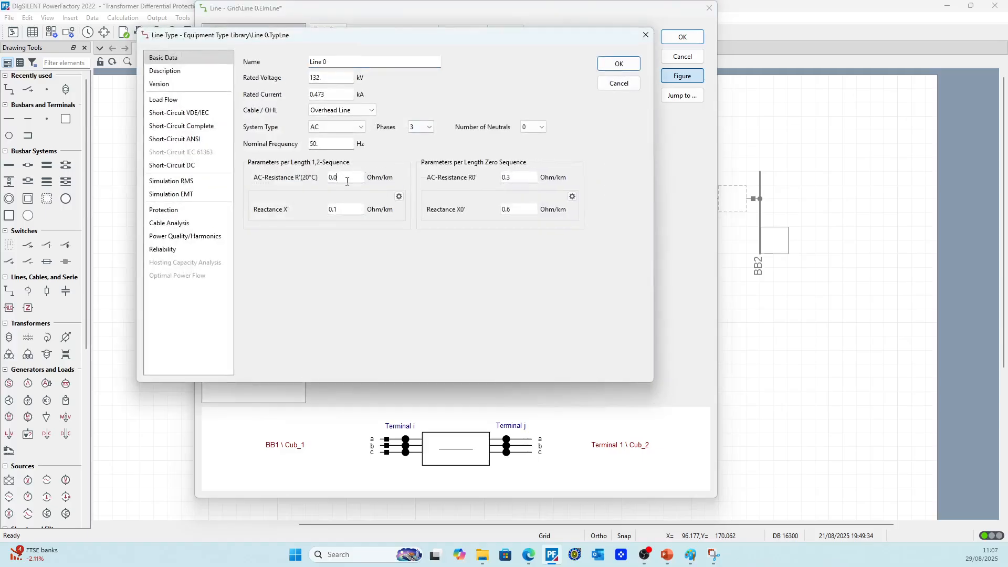
text(5)
click(345, 208)
key(BackSpace)
key(BackSpace)
text(6)
click(618, 64)
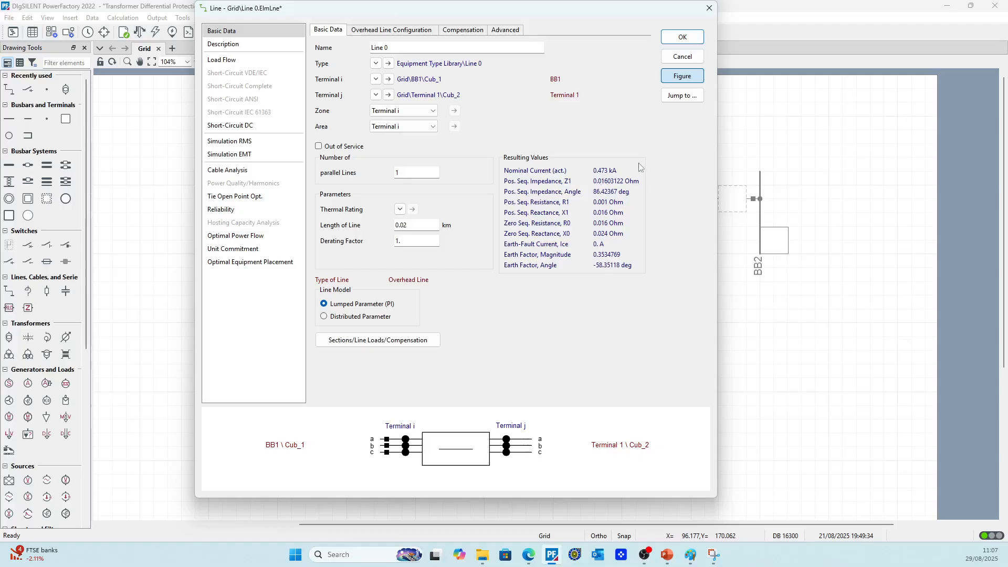
click(682, 37)
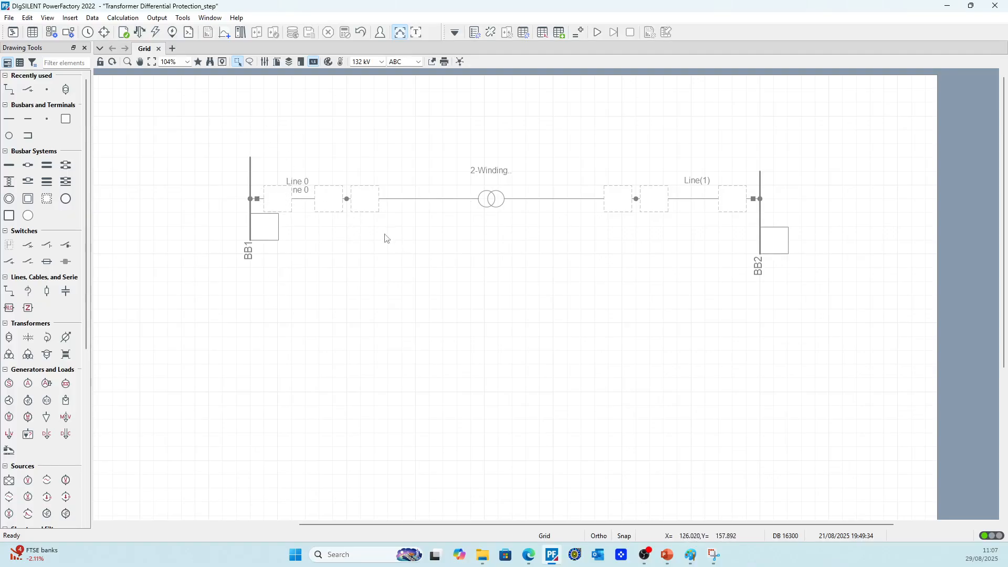
Rename the line before BB2 as Line 00 and duplicate the Line 0 type in the project's Equipment Type Library
double_click(696, 200)
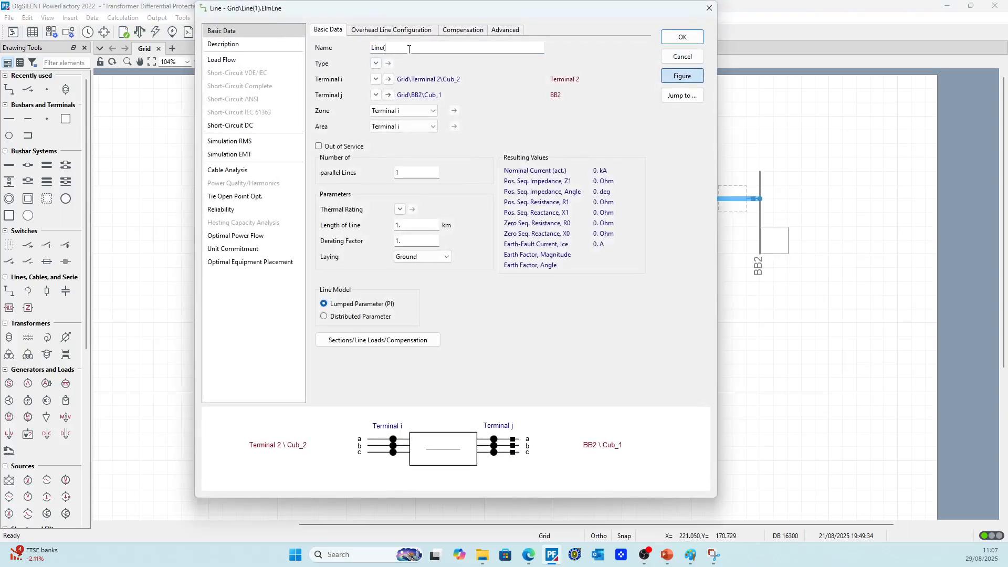
click(376, 63)
mouse_move(415, 78)
click(496, 77)
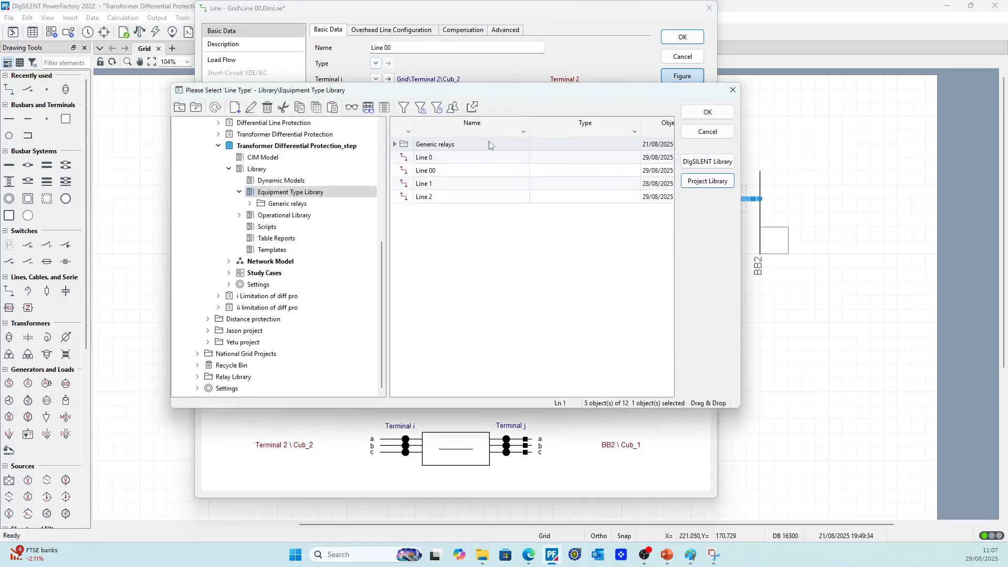
click(404, 158)
key(ctrl+c)
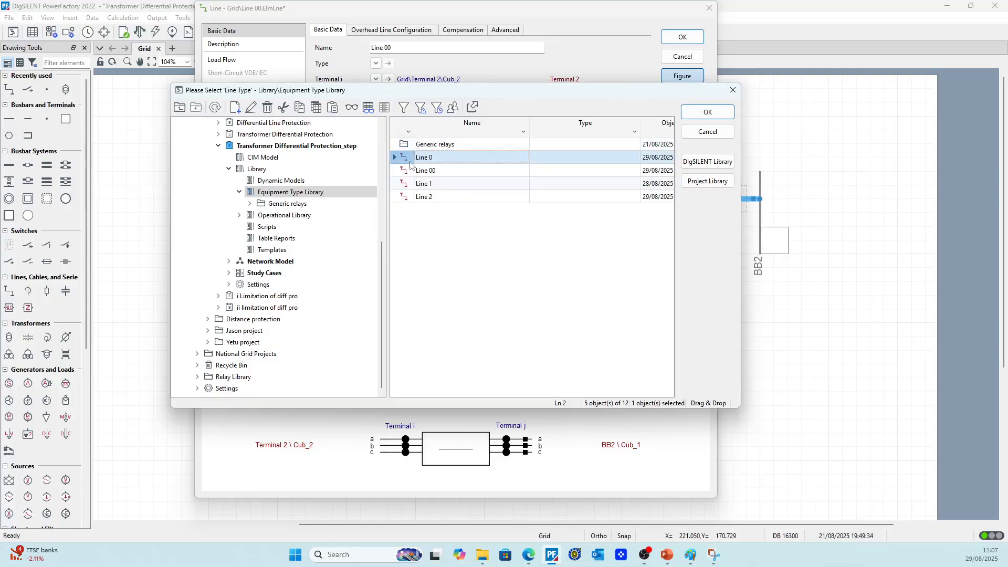
key(ctrl+v)
Delete the old Line 00 type from the project's Equipment Type Library
click(410, 172)
right_click(410, 174)
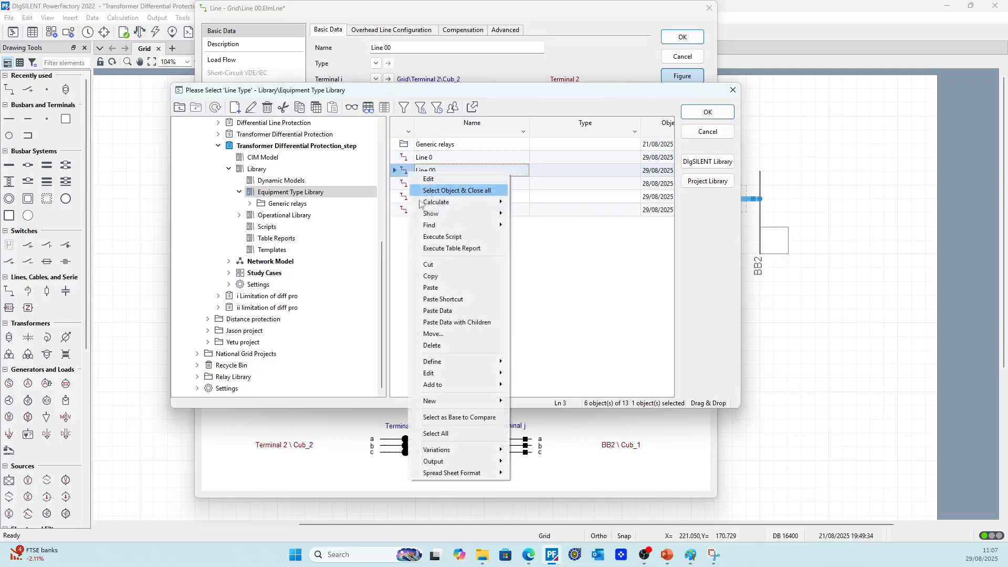
click(442, 348)
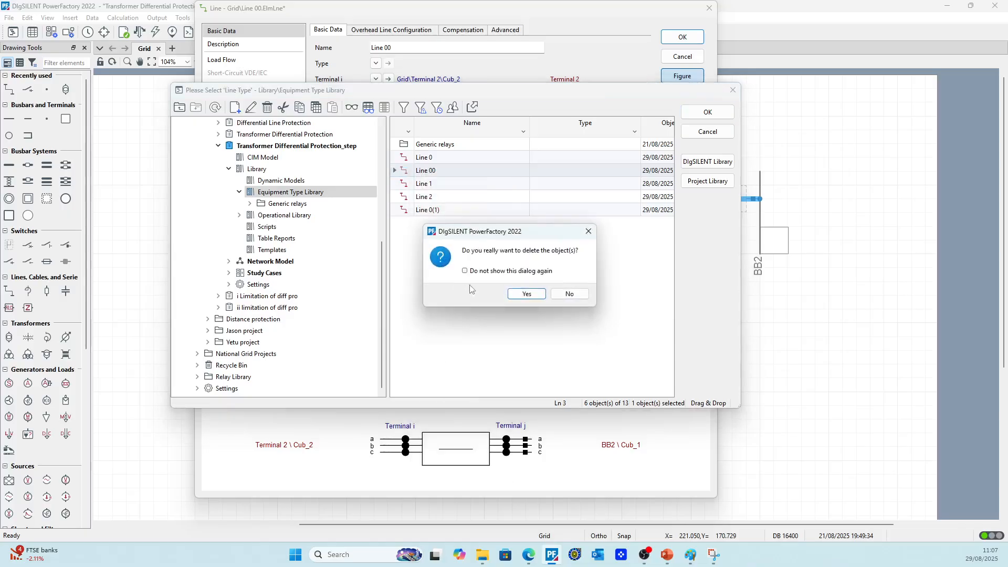
click(519, 292)
Rename the copied line type as Line 00 and set its rated voltage to 33 kV and rated current to 1.75 kA
right_click(405, 175)
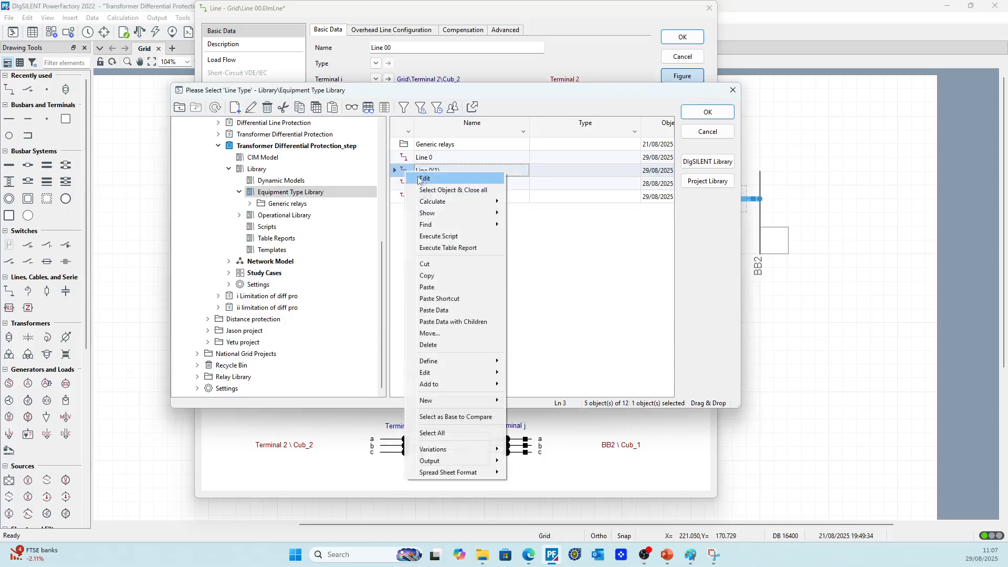
click(423, 182)
click(354, 56)
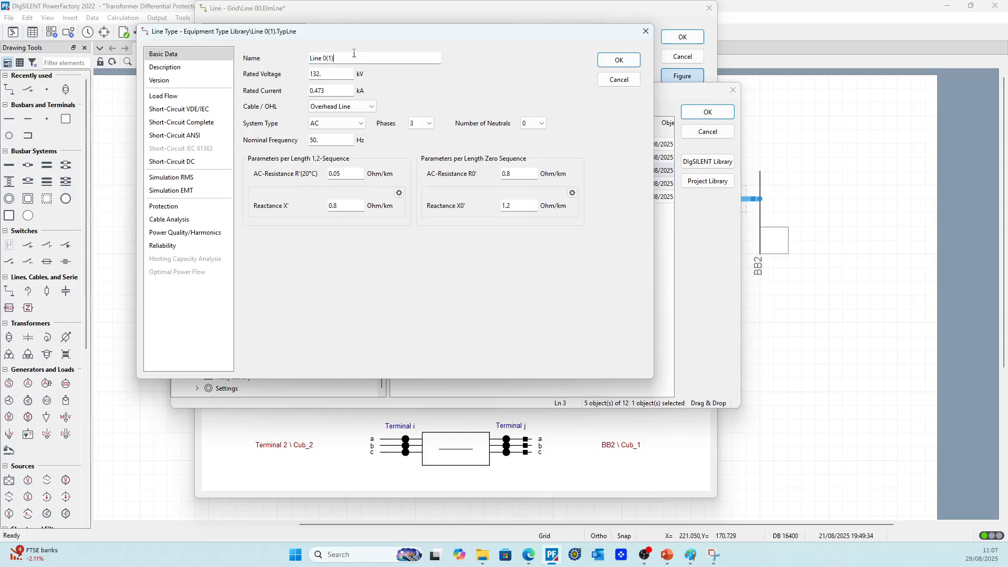
text(0)
key(Tab)
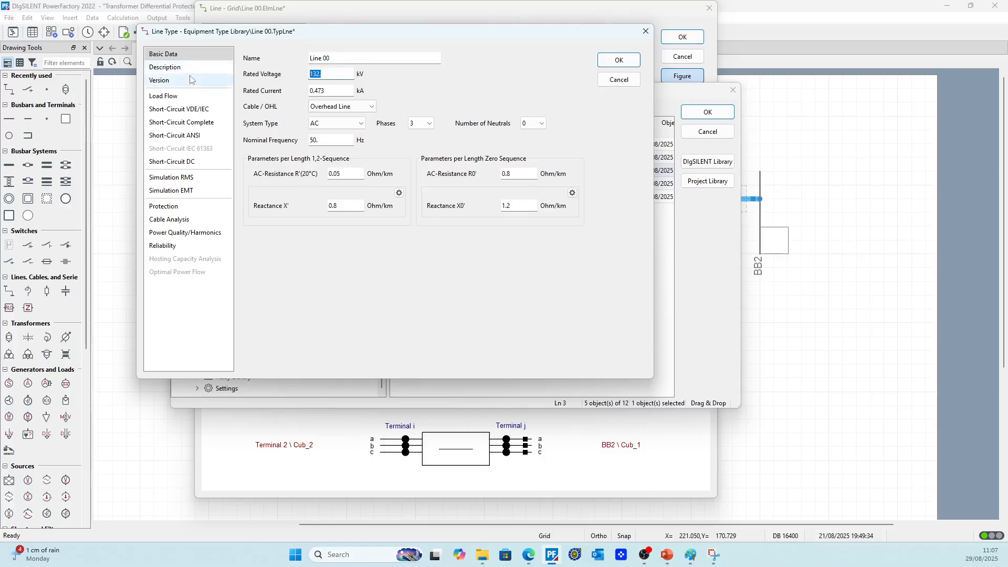
text(33)
key(Tab)
text(1)
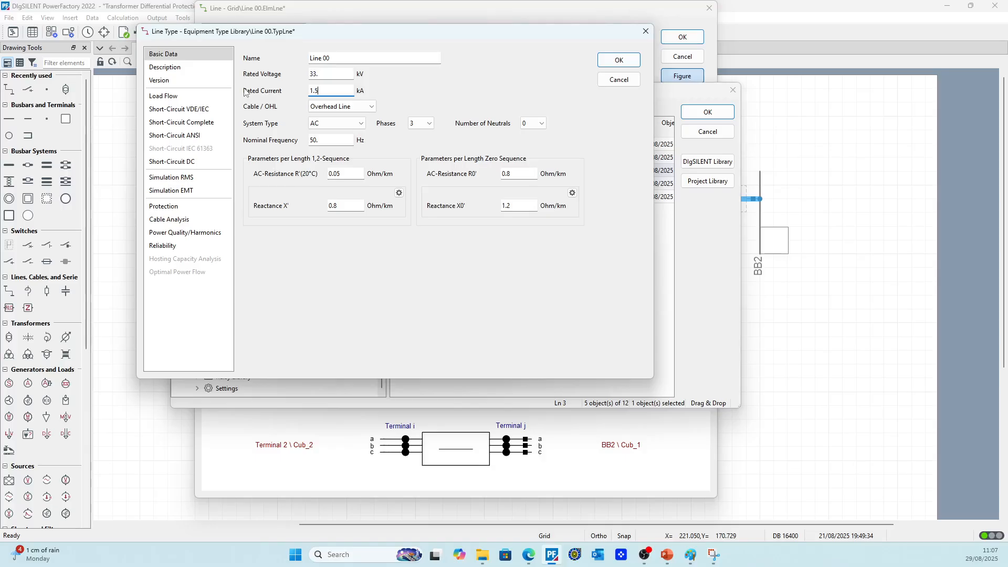
click(440, 298)
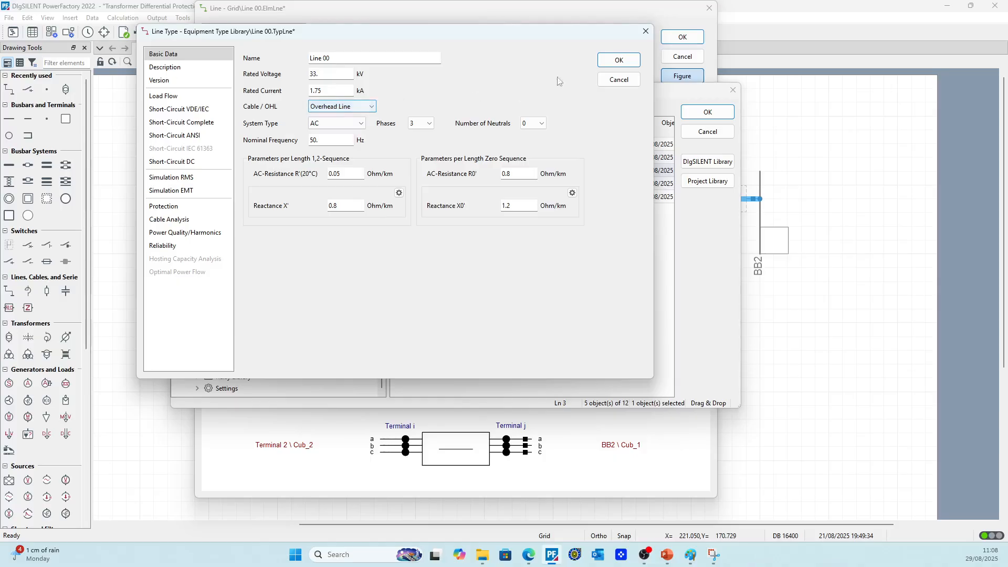
click(619, 59)
Assign the Line 00 type to the line before BB2 and set the line's length to 0.02 km
double_click(402, 171)
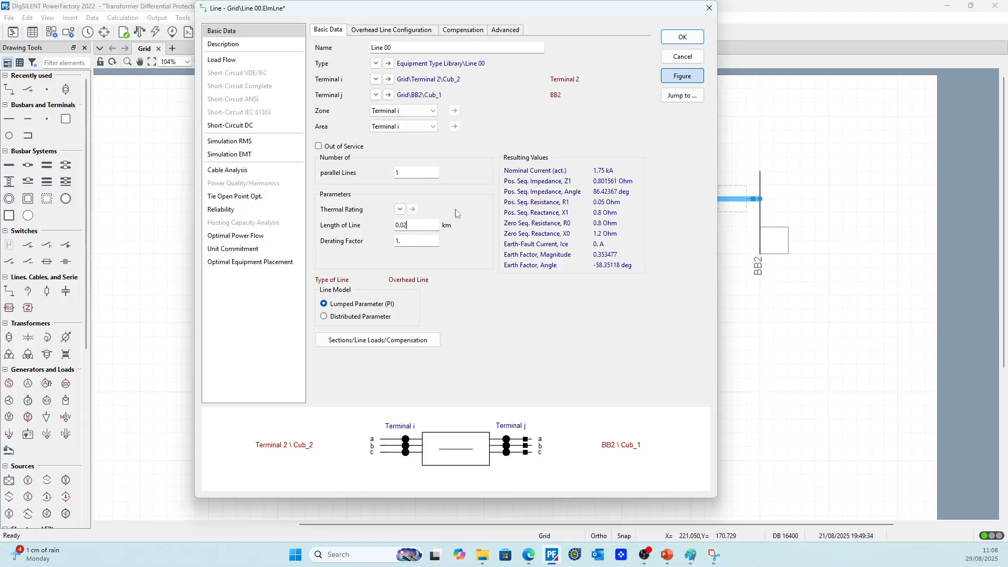
click(682, 37)
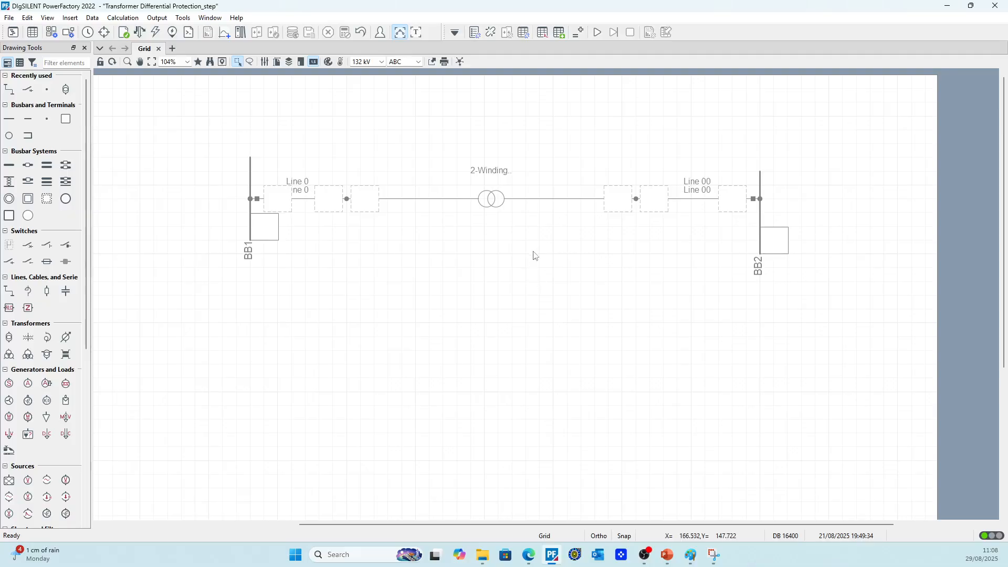
From the 2-winding transformer's type selection, delete the existing 2-Winding Transformer Type and T1 types from the Equipment Type Library
double_click(493, 200)
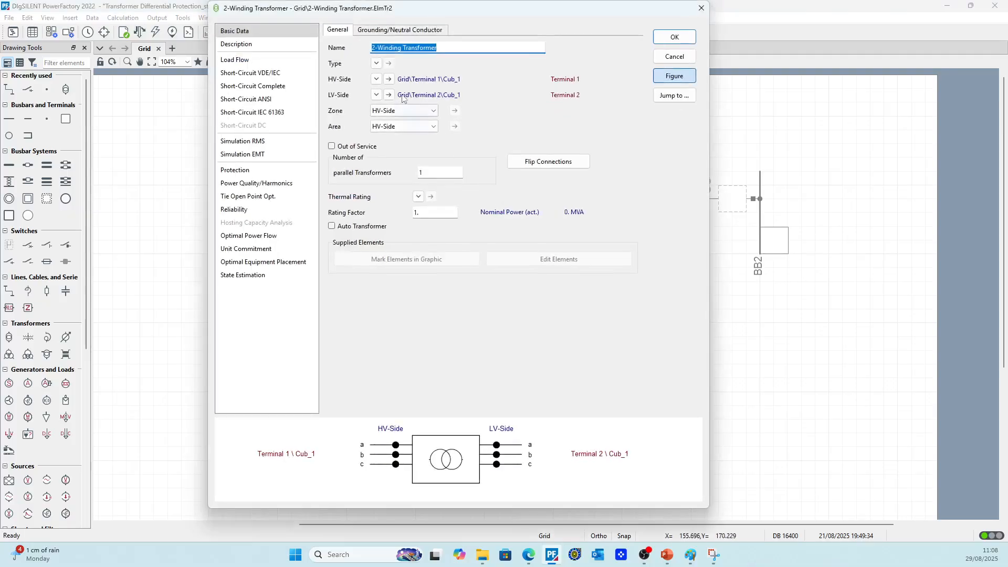
click(376, 63)
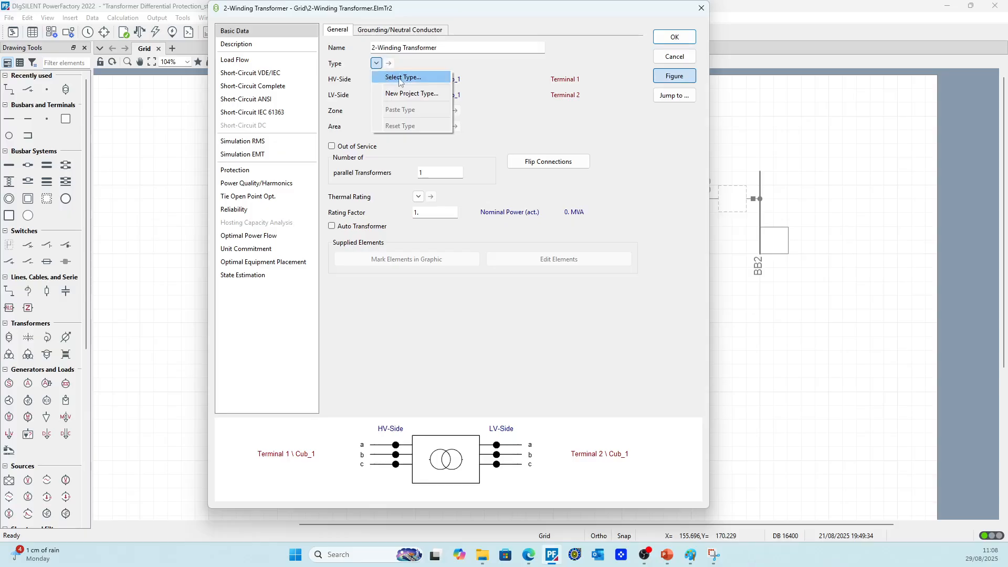
click(404, 90)
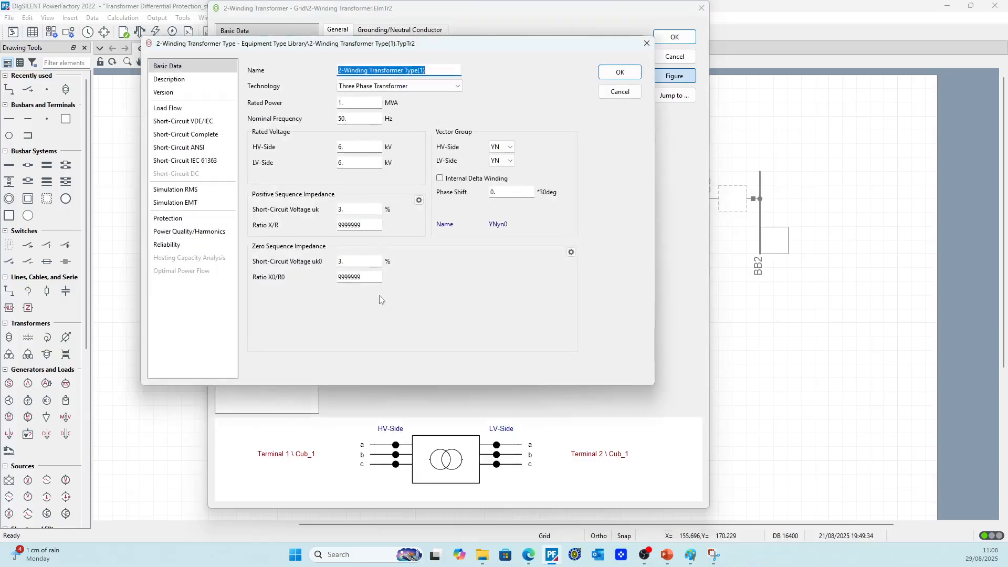
click(621, 92)
click(376, 64)
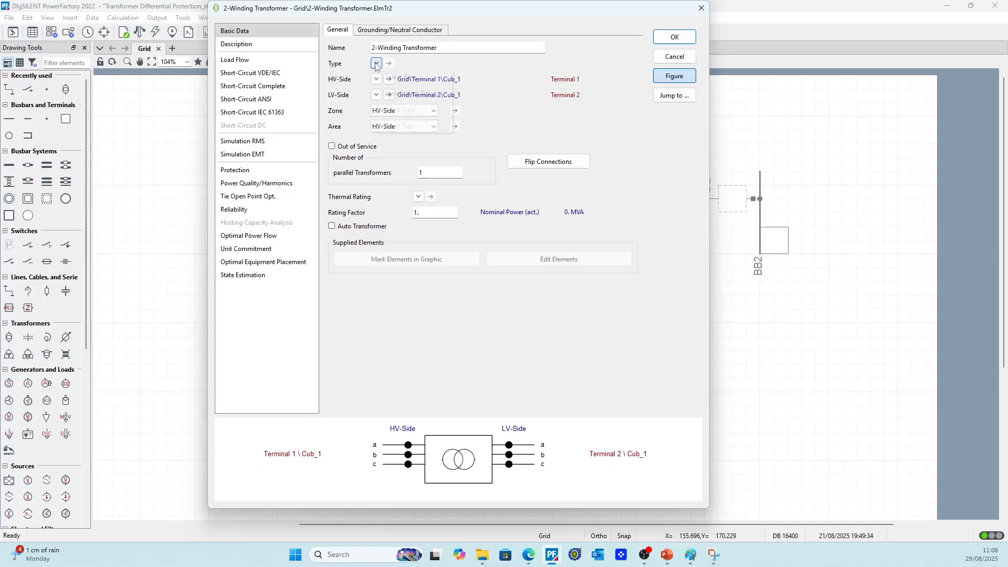
click(409, 77)
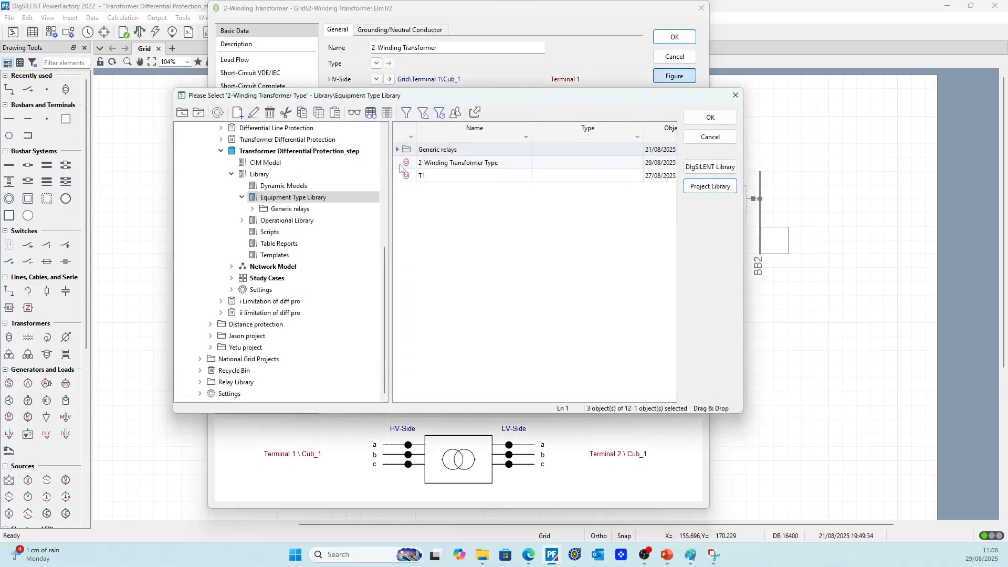
shift+click(405, 176)
key(Delete)
key(Return)
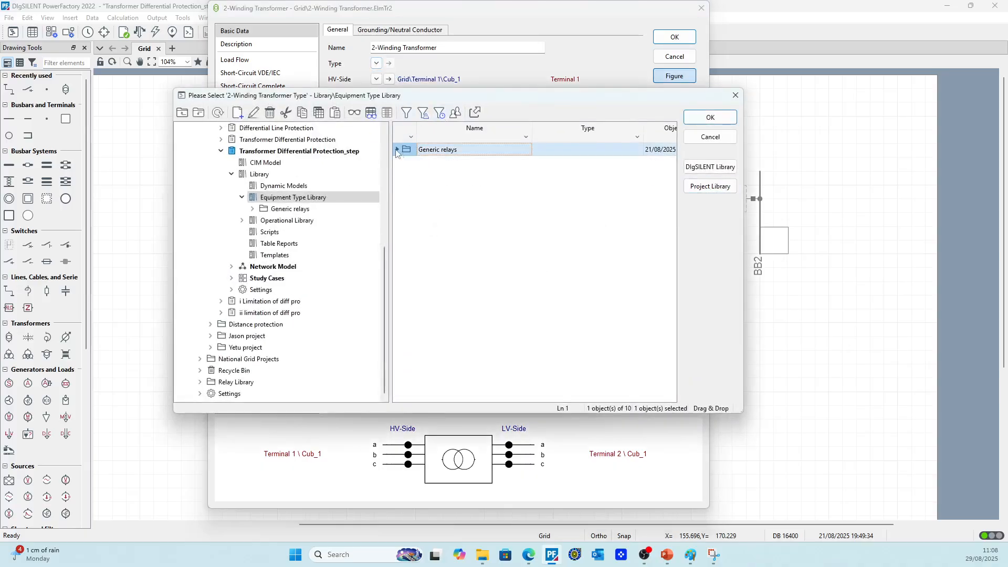
click(711, 136)
Create a new project transformer type rated 90 MVA, 132/33 kV, with positive-sequence uk of 12.5 % and X/R ratio of 20
click(377, 64)
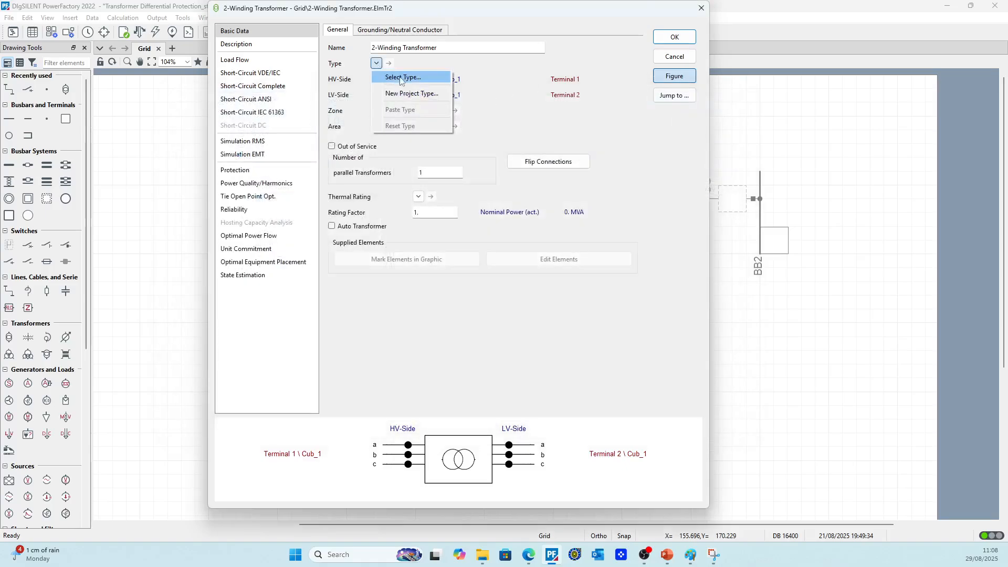
click(411, 94)
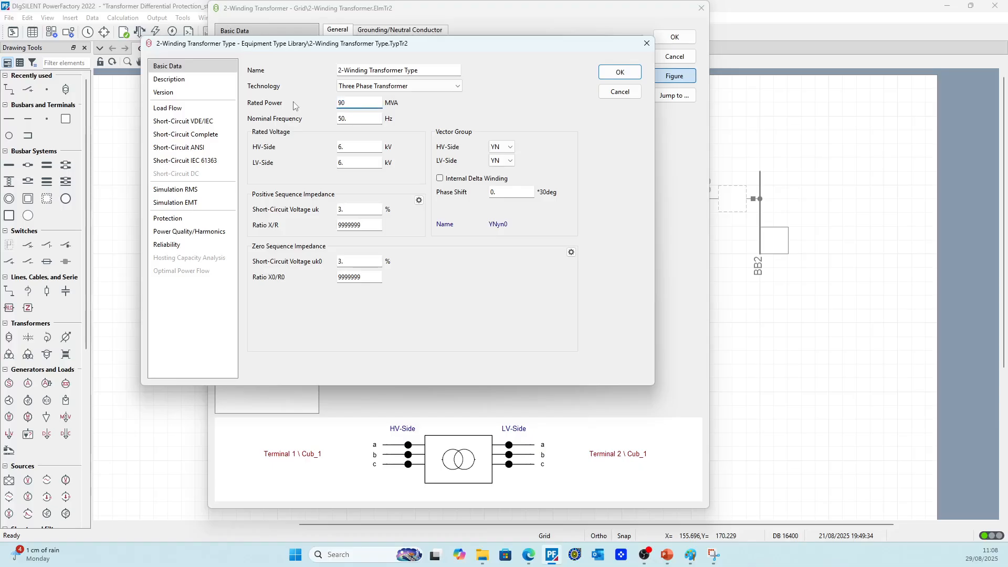
text(132)
click(354, 160)
text(33)
double_click(364, 222)
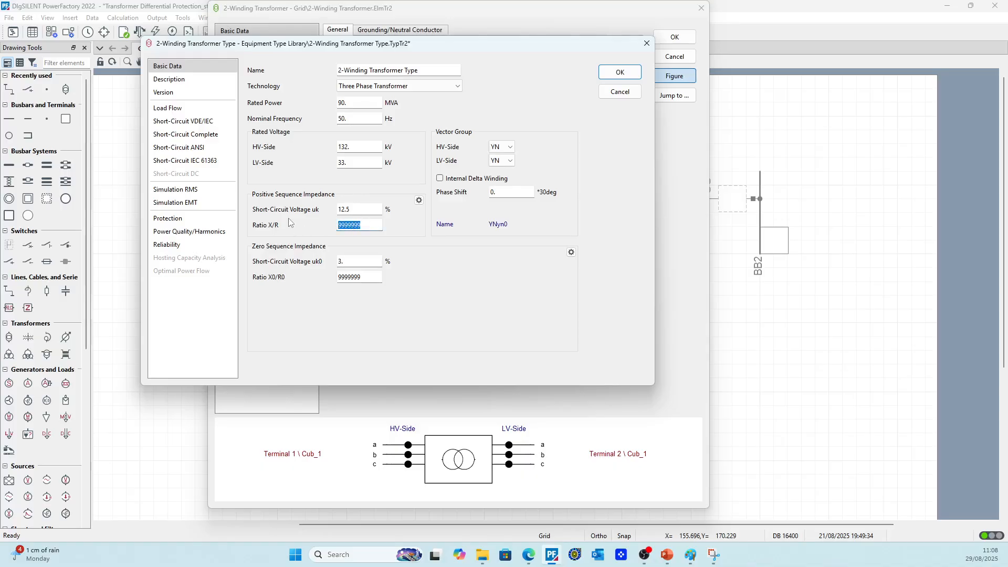
text(20.)
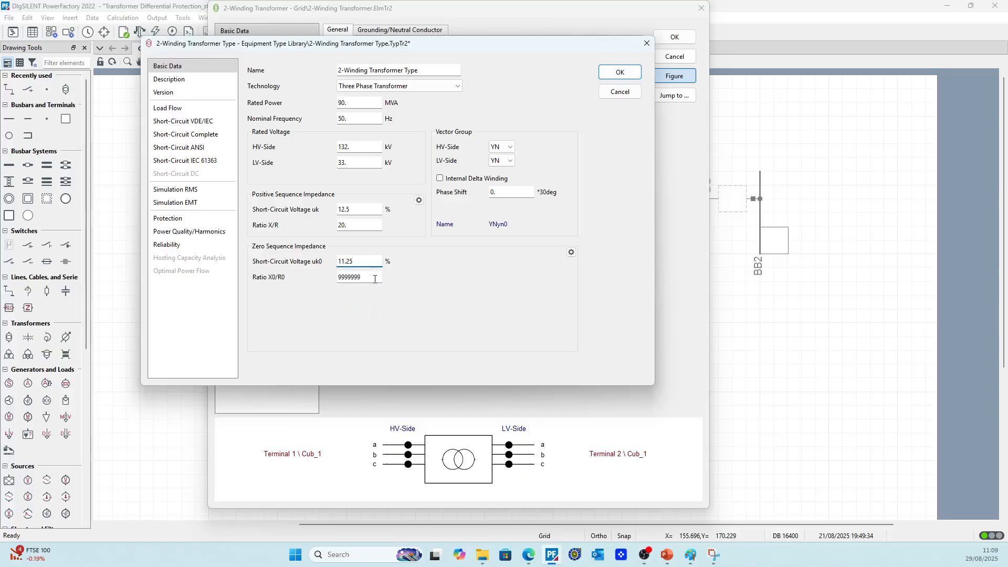
Set the transformer type's zero-sequence short-circuit voltage uk0 to 11.25 % and its X0/R0 ratio to 20
key(Tab)
click(313, 227)
key(ctrl+c)
double_click(373, 278)
key(ctrl+v)
Show the positive-sequence impedance input as uk and copper losses, and restore it to uk and X/R ratio
click(419, 200)
click(337, 190)
click(505, 179)
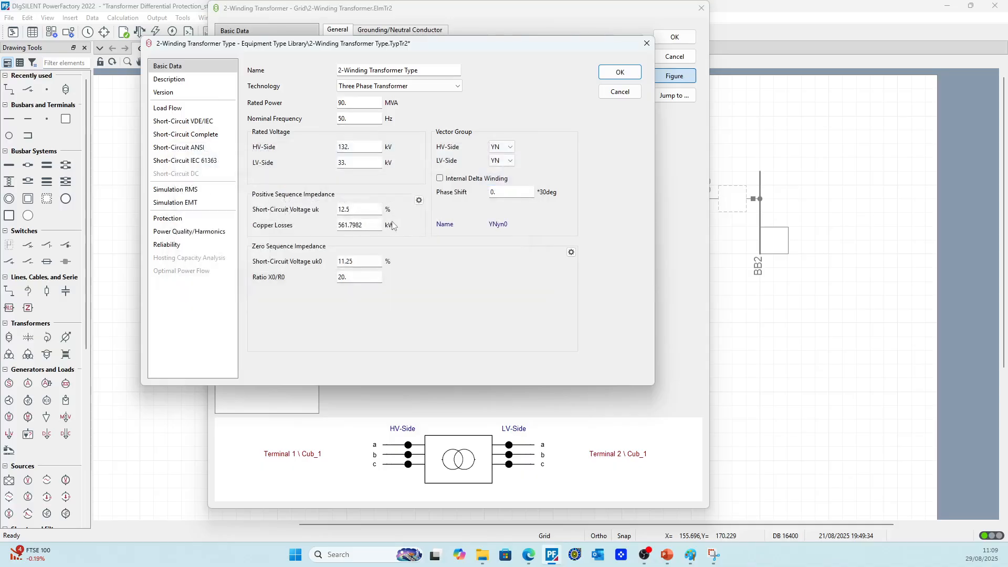
drag(374, 224, 336, 224)
click(372, 229)
click(418, 199)
click(286, 213)
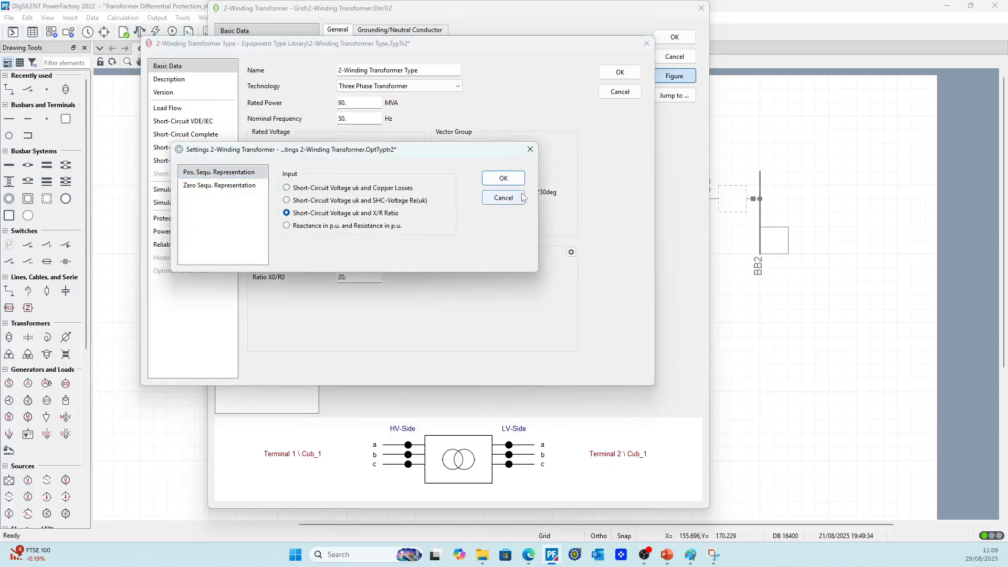
click(503, 178)
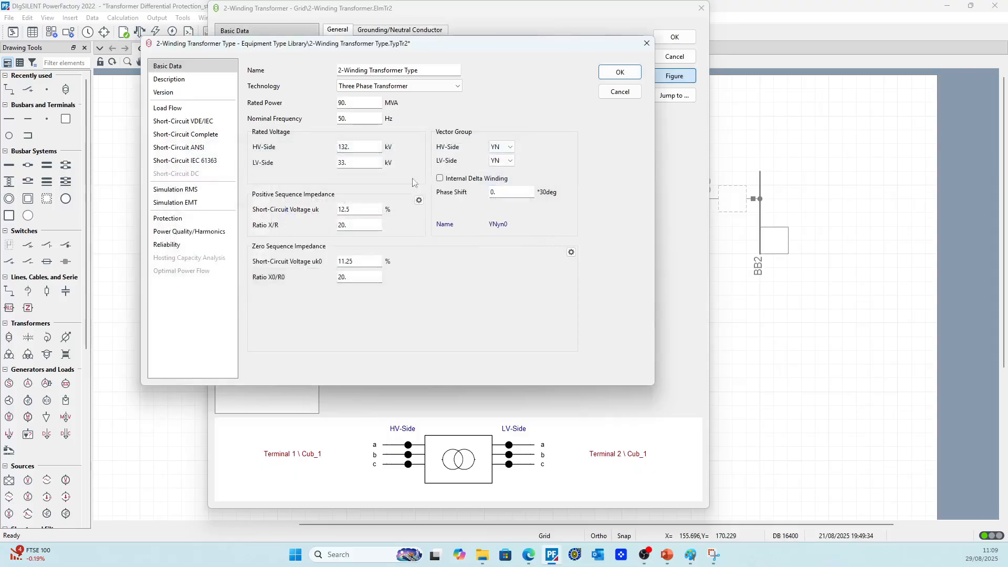
Set the transformer type's LV-side vector group to D with a phase shift of 11, and accept the type and transformer
click(508, 161)
click(501, 204)
key(Tab)
text(11)
click(187, 134)
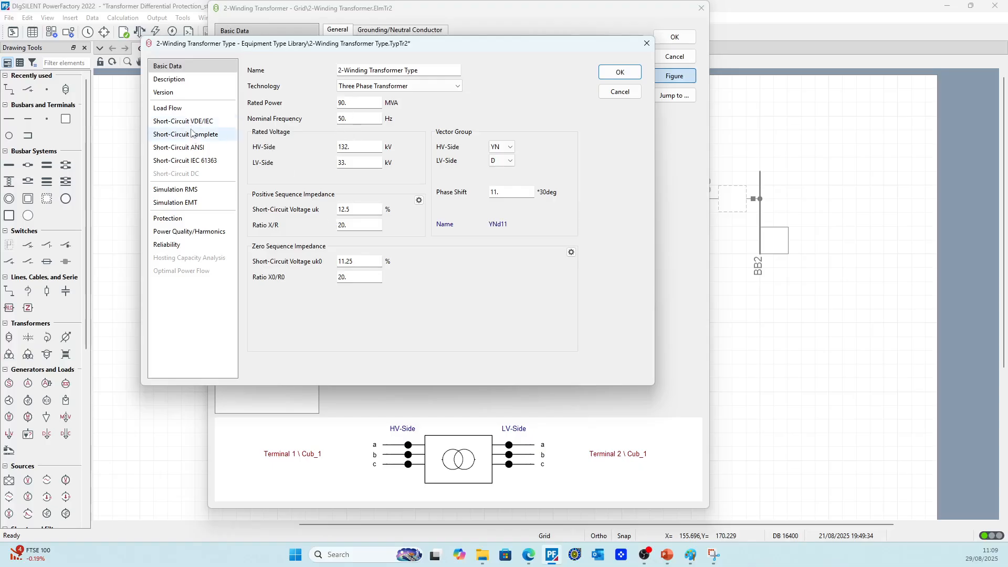
click(619, 73)
click(675, 37)
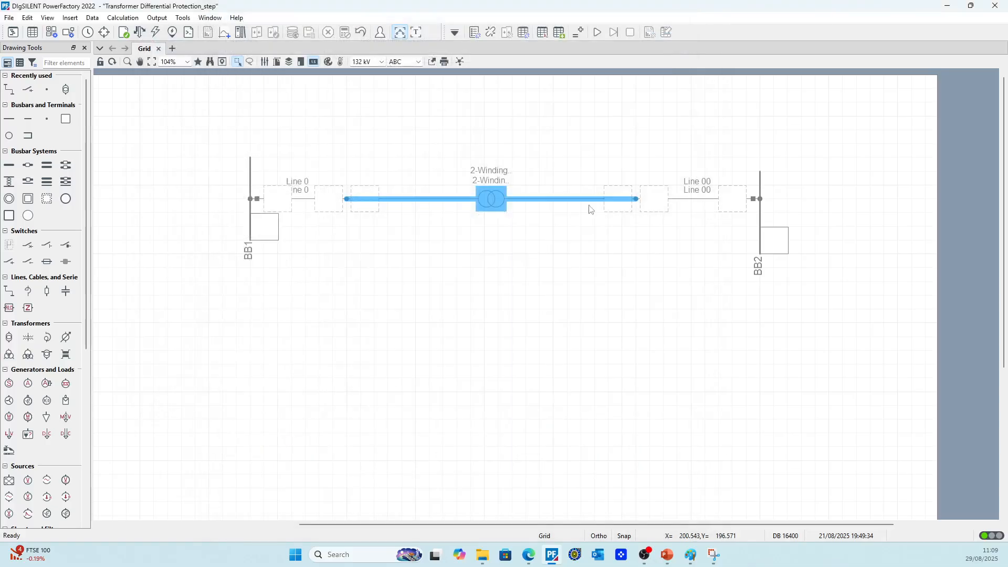
Run a balanced AC load flow and adapt the width of the result box at the BB1 end of Line 0
click(141, 33)
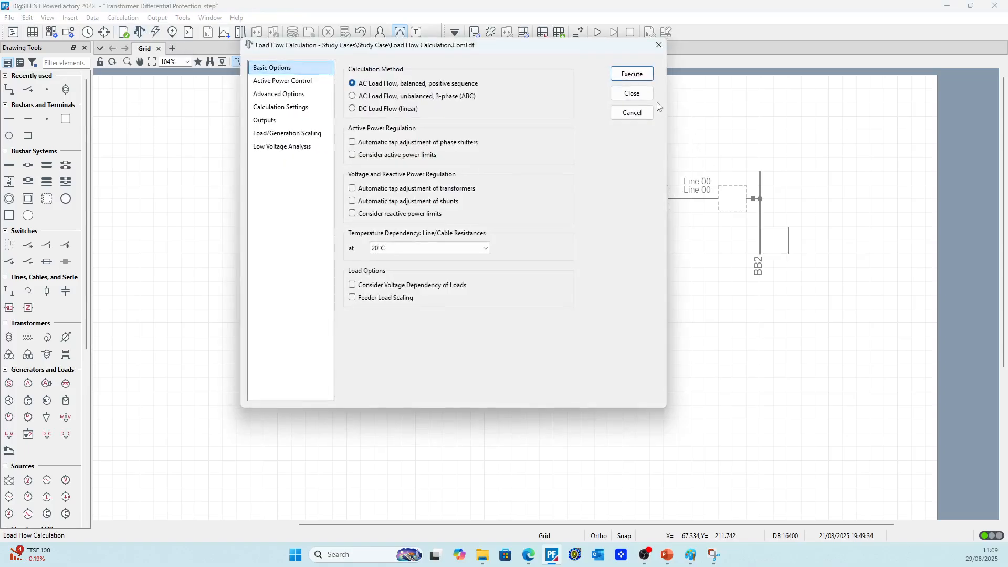
click(633, 72)
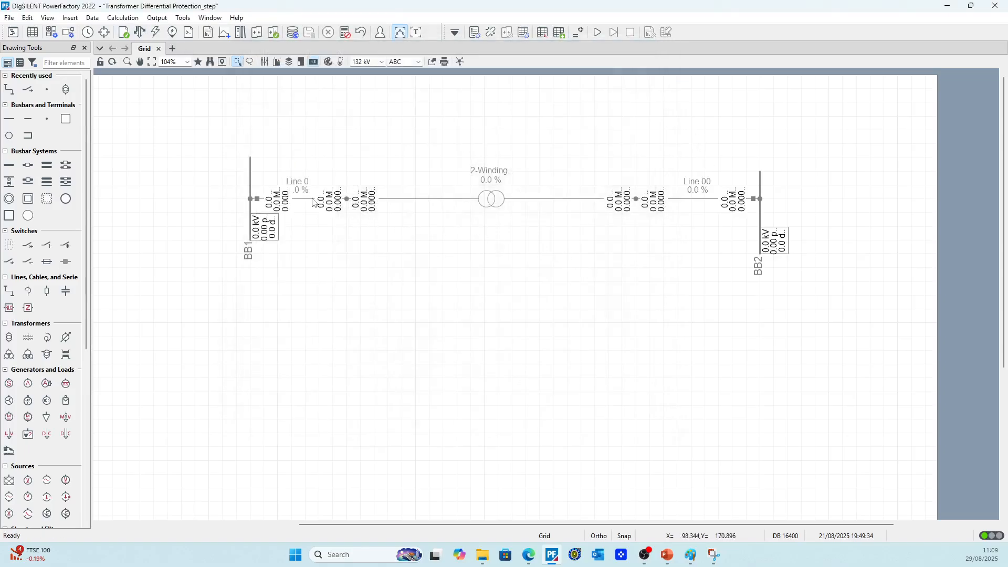
right_click(279, 194)
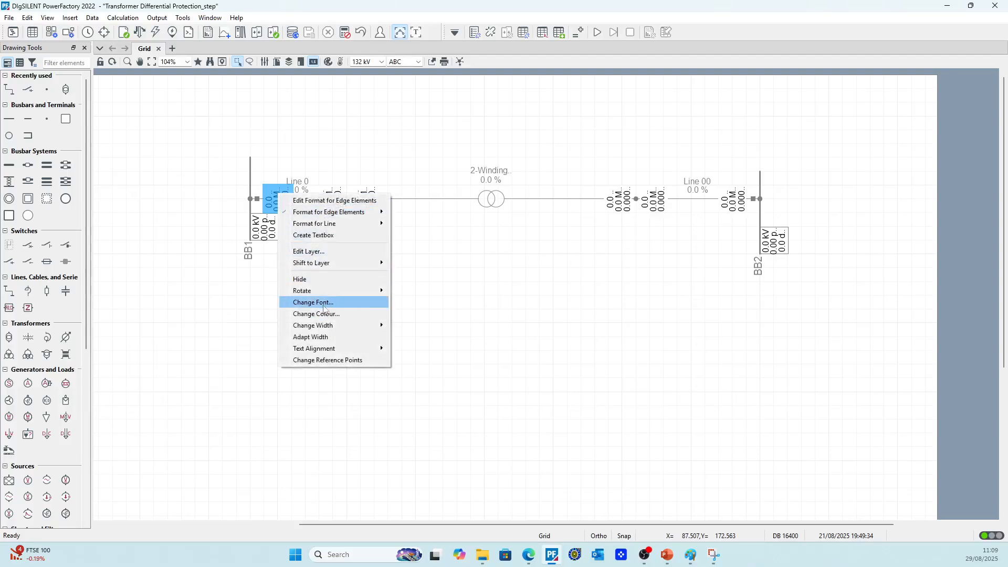
click(325, 337)
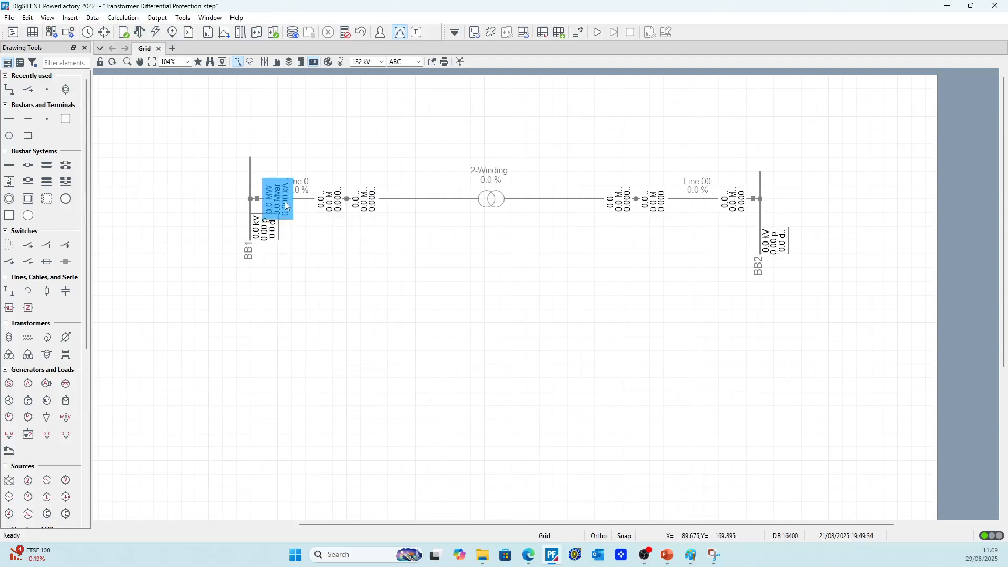
Connect a general load to busbar BB2
click(292, 225)
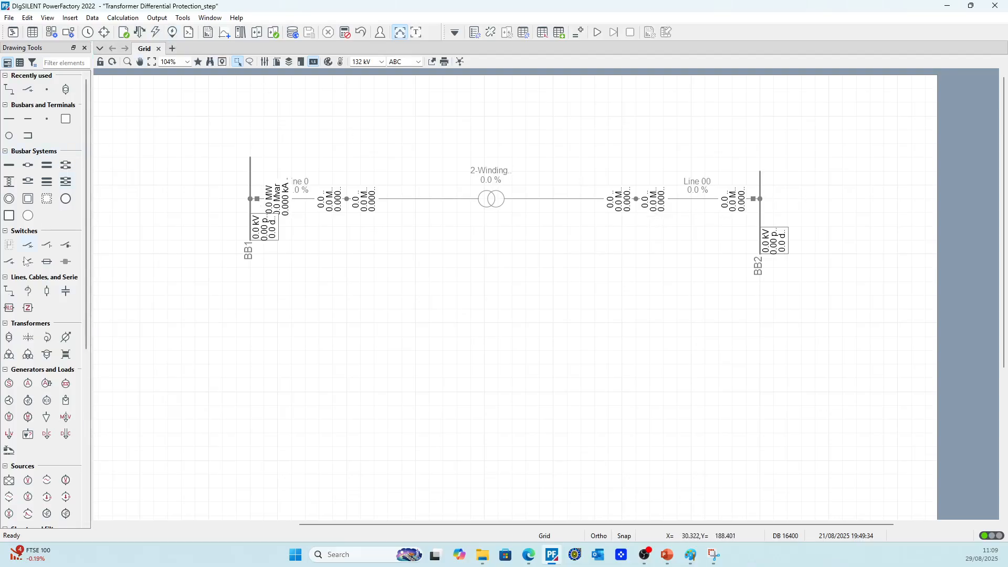
click(47, 417)
click(760, 212)
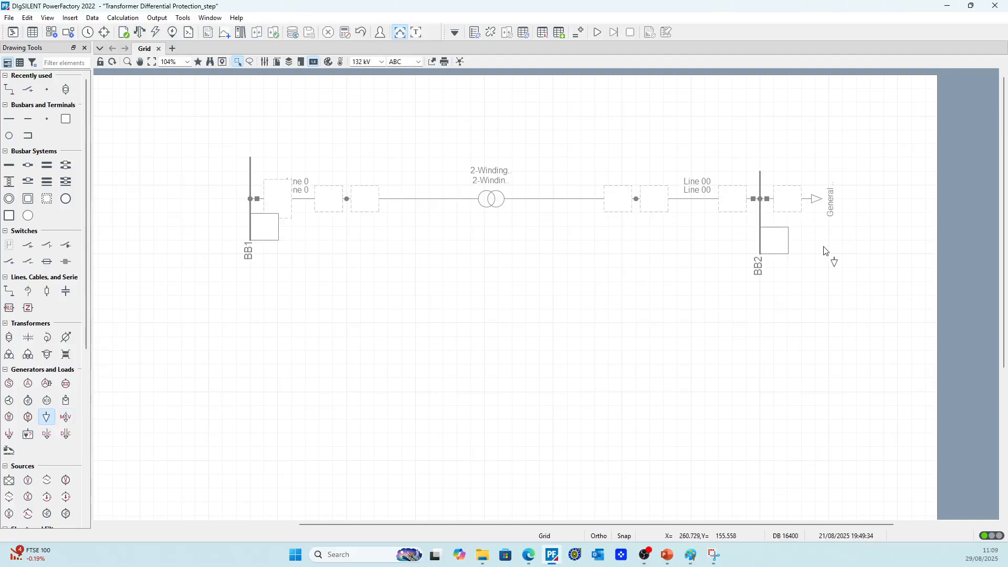
Set the general load's load flow operating point to 80 MW active power and 20 Mvar reactive power
click(799, 203)
click(337, 58)
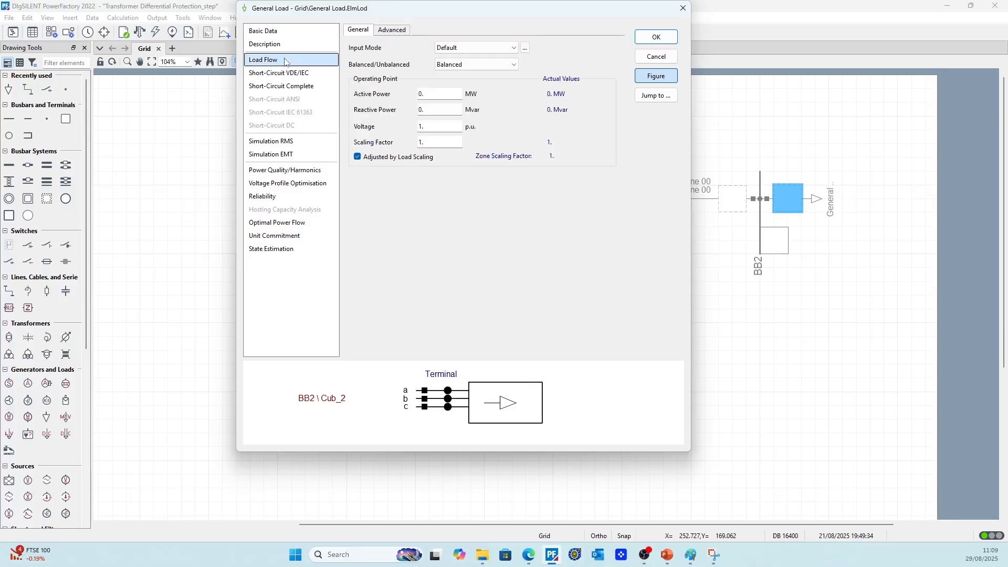
text(8)
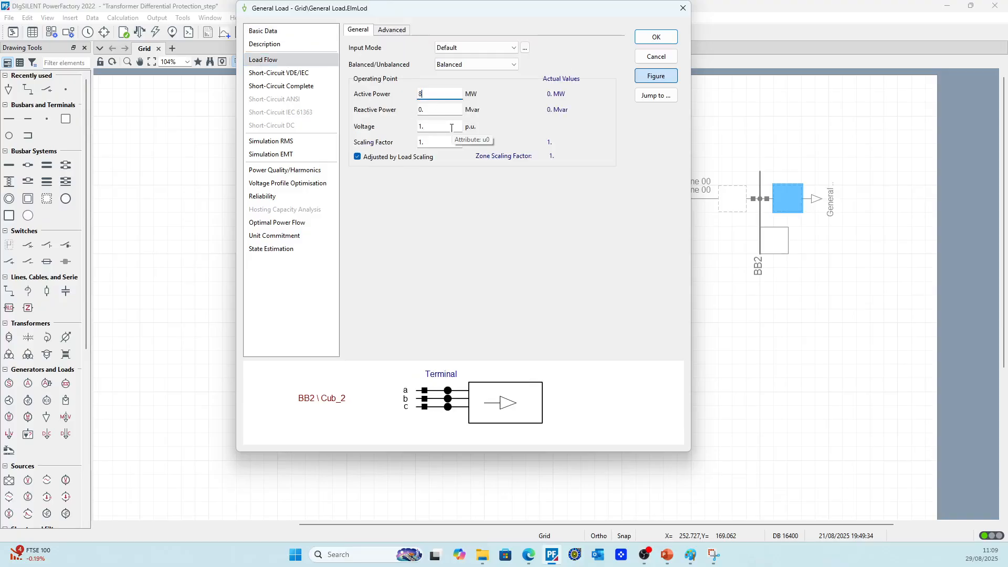
key(Tab)
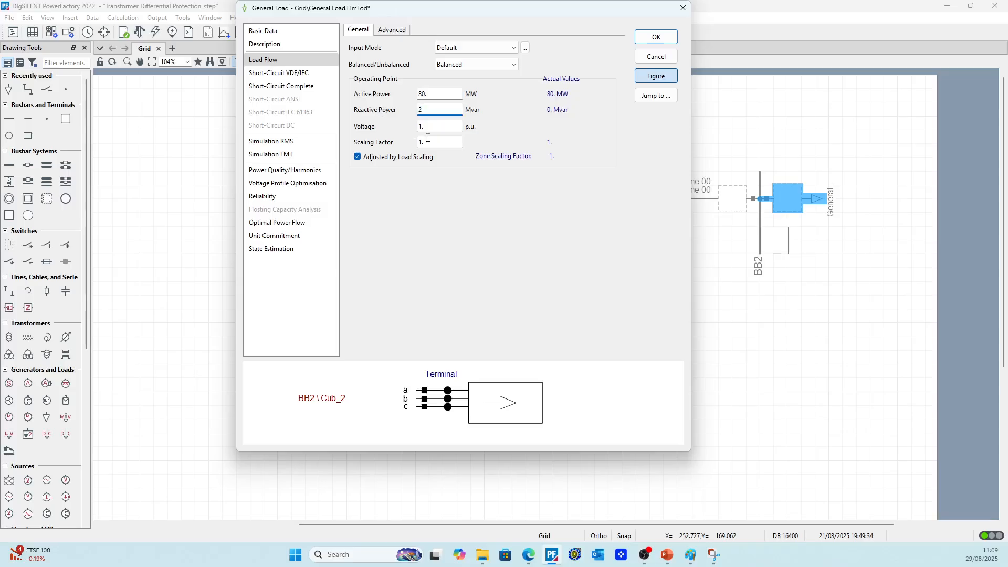
text(20.)
click(657, 37)
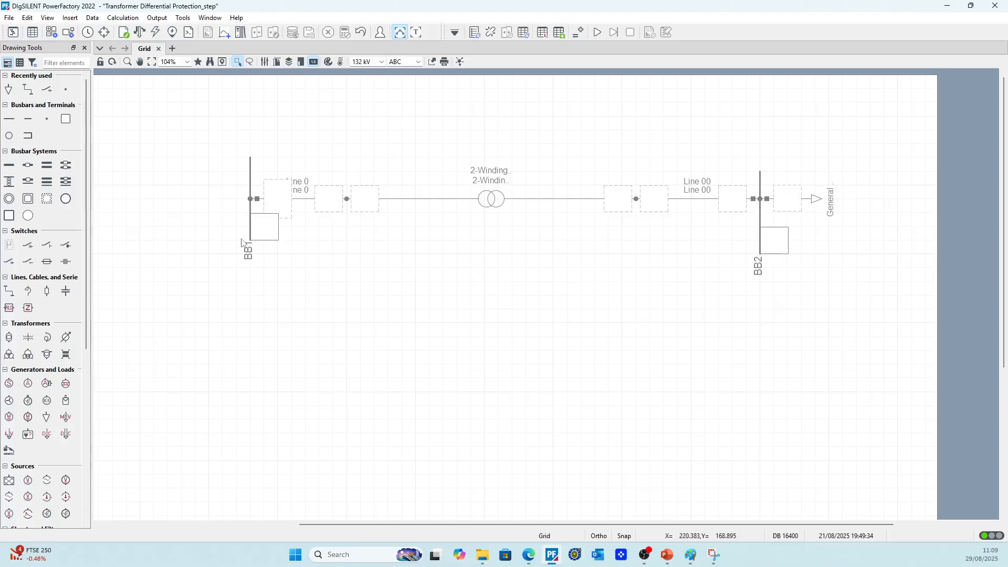
Place an external grid on the free side of BB1 and connect it to that busbar
click(9, 480)
click(126, 200)
click(244, 199)
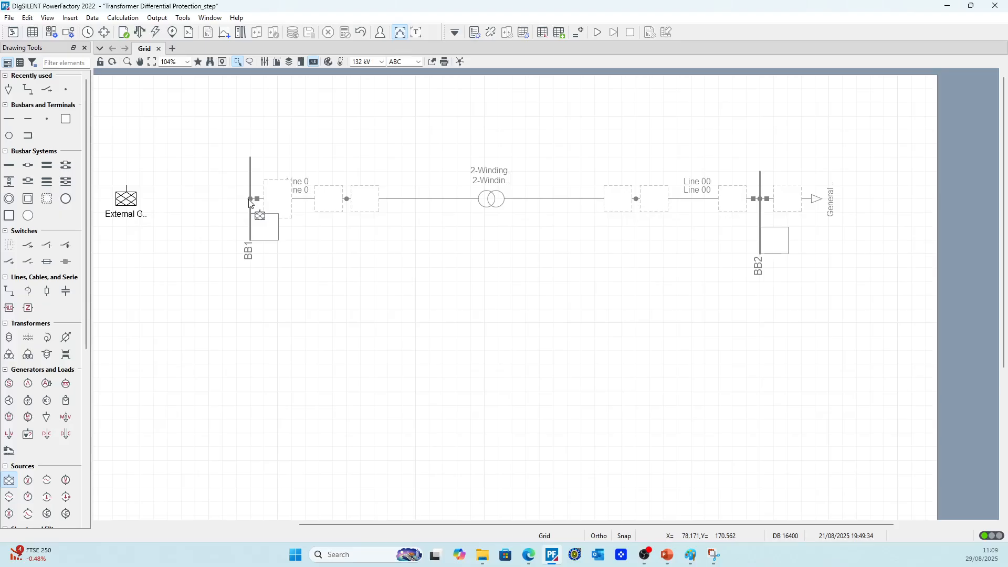
key(Escape)
Rotate the external grid symbol counter-clockwise three times so that its terminal faces BB1
click(126, 199)
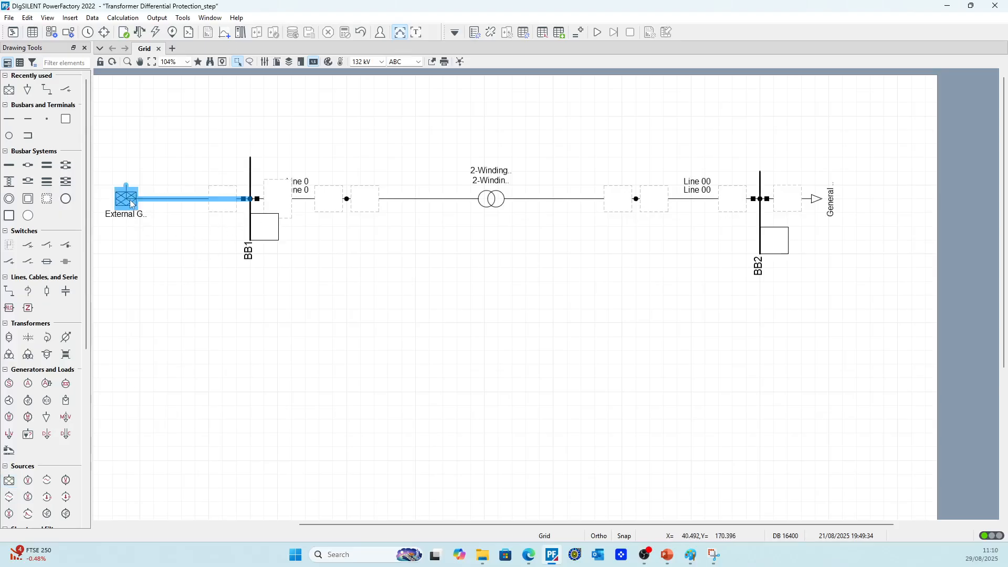
right_click(129, 199)
mouse_move(172, 324)
click(270, 333)
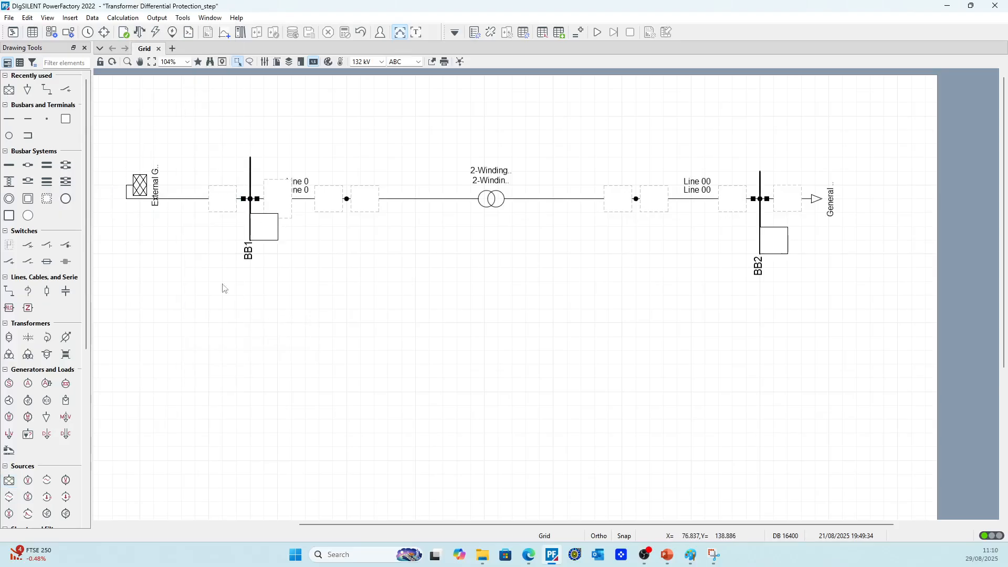
right_click(140, 188)
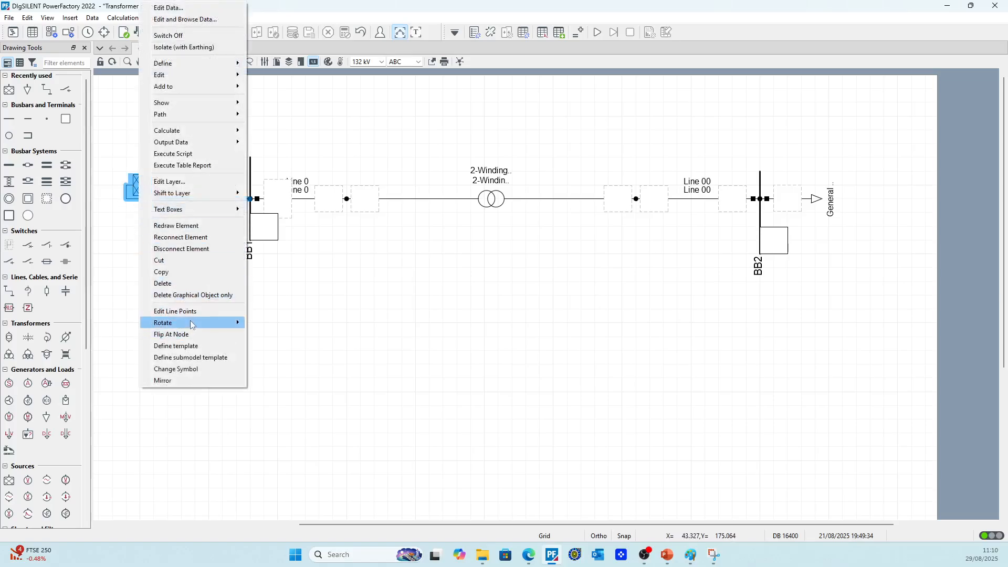
mouse_move(190, 321)
click(272, 335)
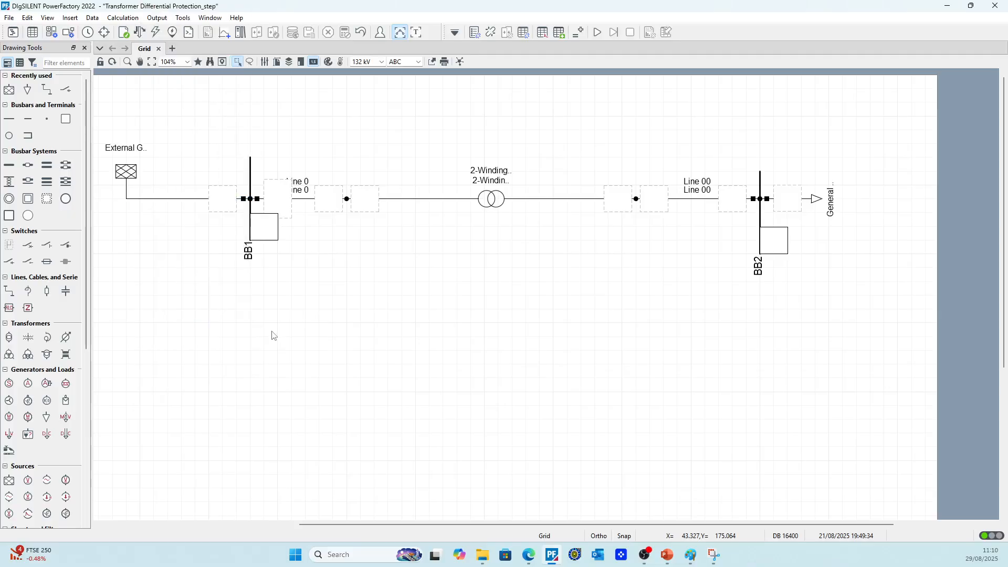
right_click(128, 181)
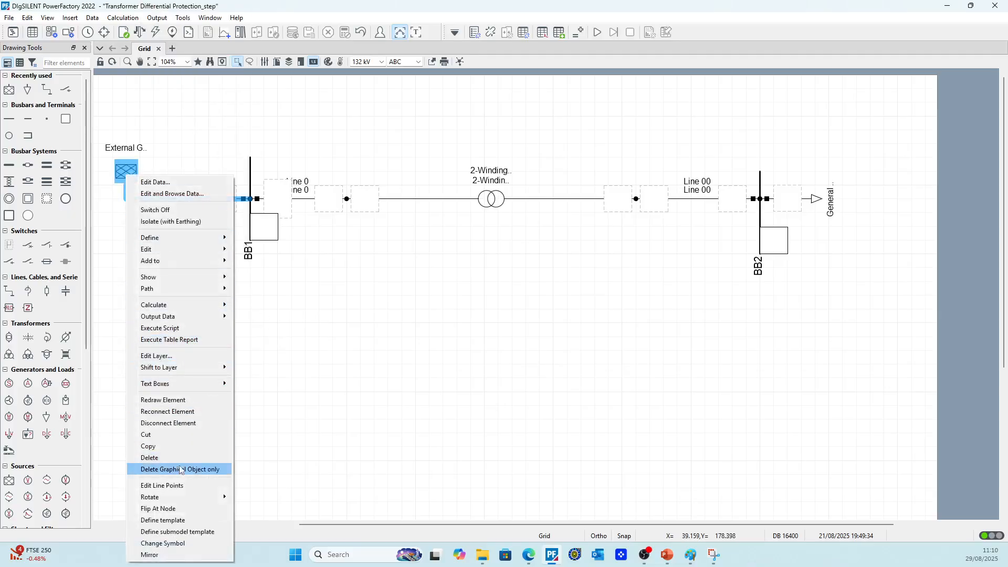
mouse_move(181, 498)
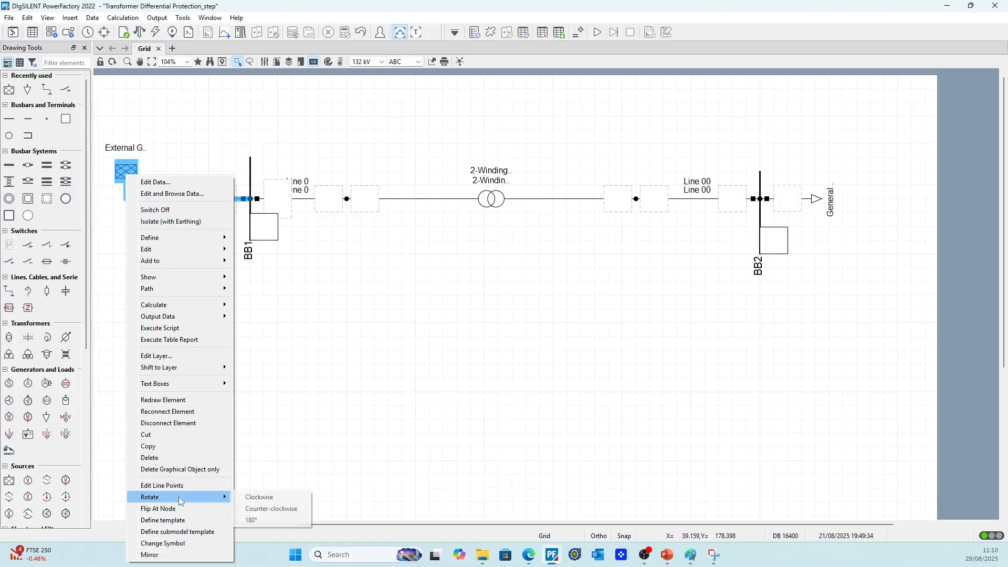
click(253, 509)
Move the external grid symbol closer to BB1, in line with its connection to the busbar
click(126, 197)
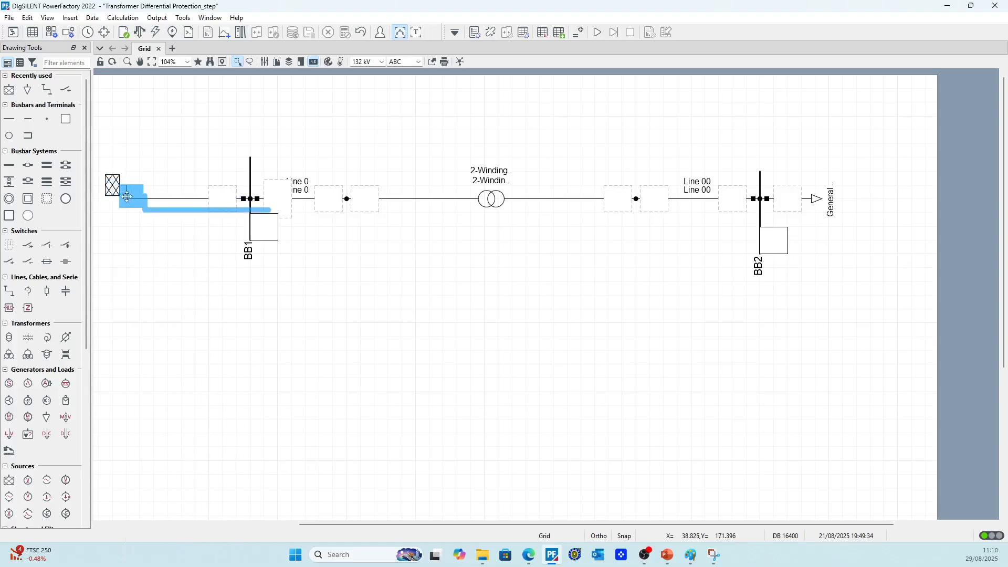
drag(127, 197, 166, 198)
click(173, 226)
click(139, 199)
Set the external grid's load flow input mode to S, cos(phi) with 100 MVA apparent power and an inductive power factor of 0.9
double_click(167, 199)
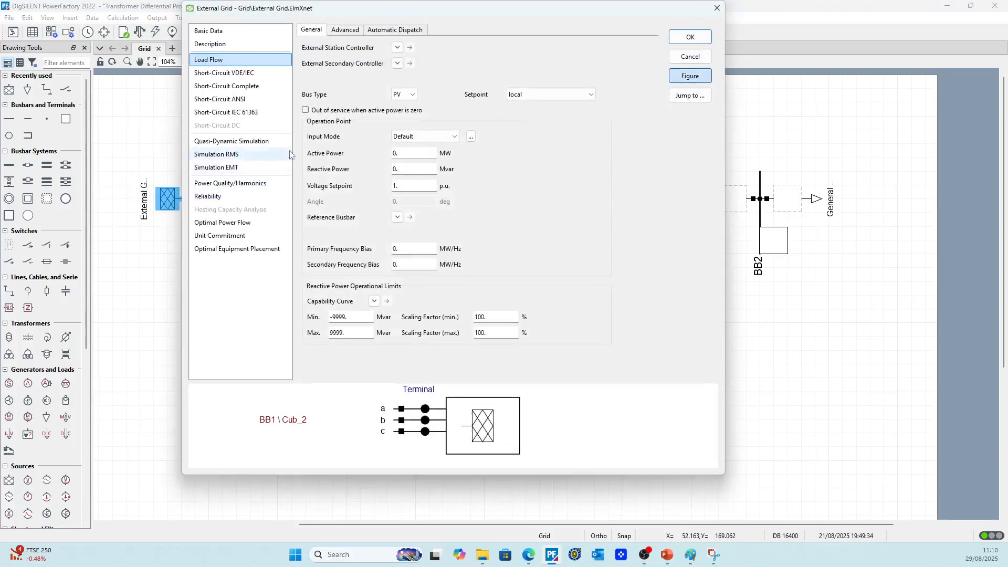
click(420, 137)
click(409, 166)
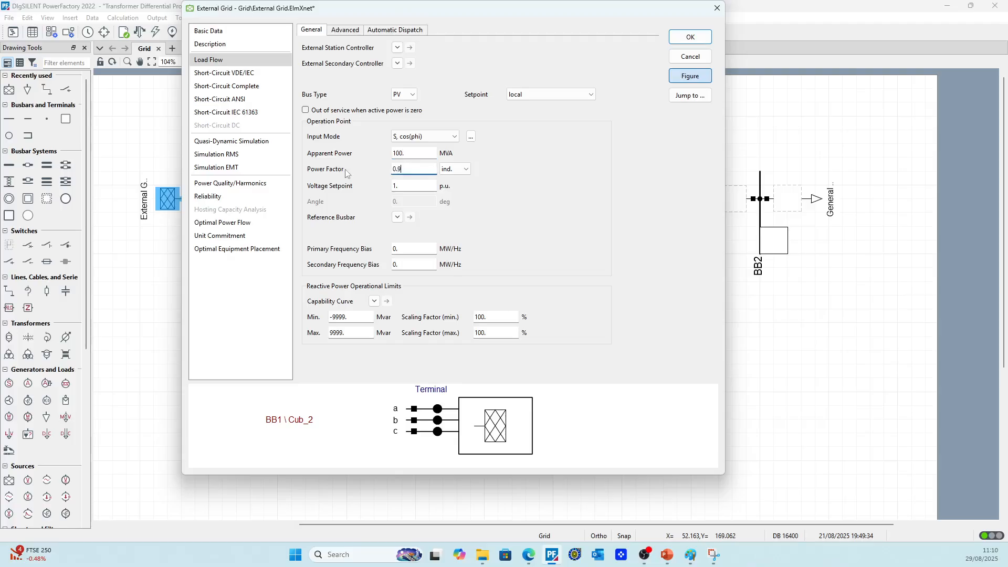
key(Tab)
click(702, 39)
Rerun the balanced AC load flow and adapt the result box at Line 0's BB1 end to the new values
click(140, 33)
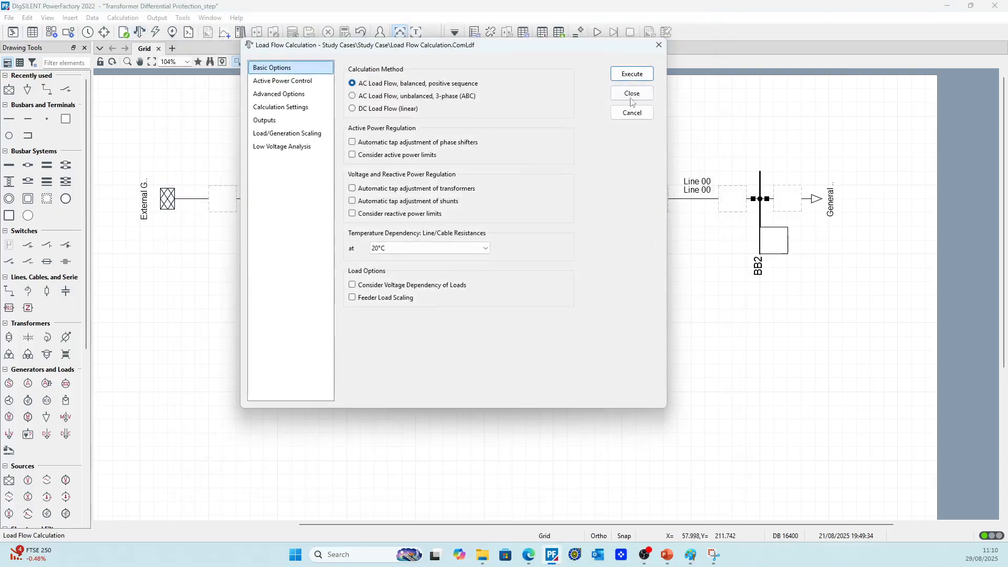
click(632, 76)
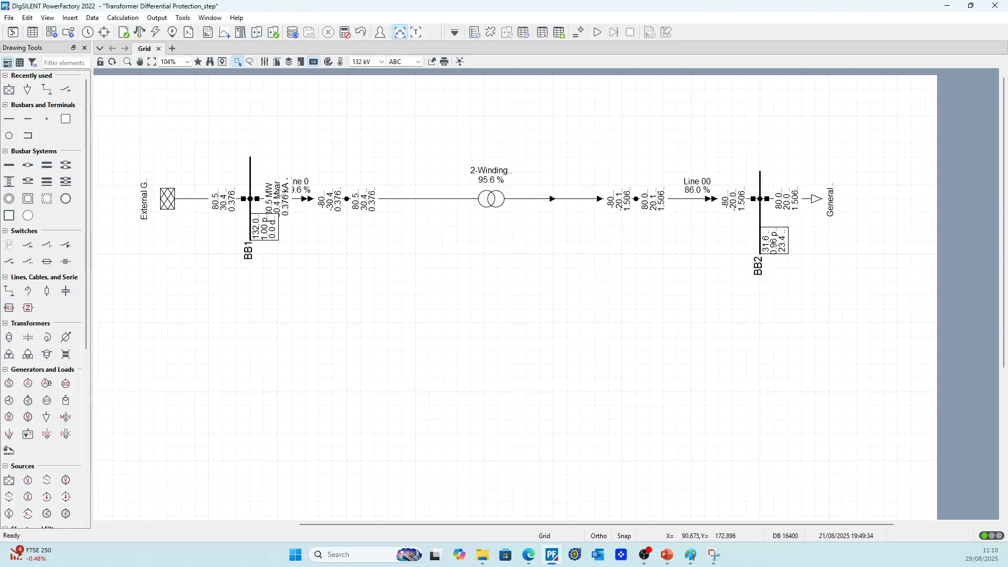
click(281, 192)
right_click(282, 190)
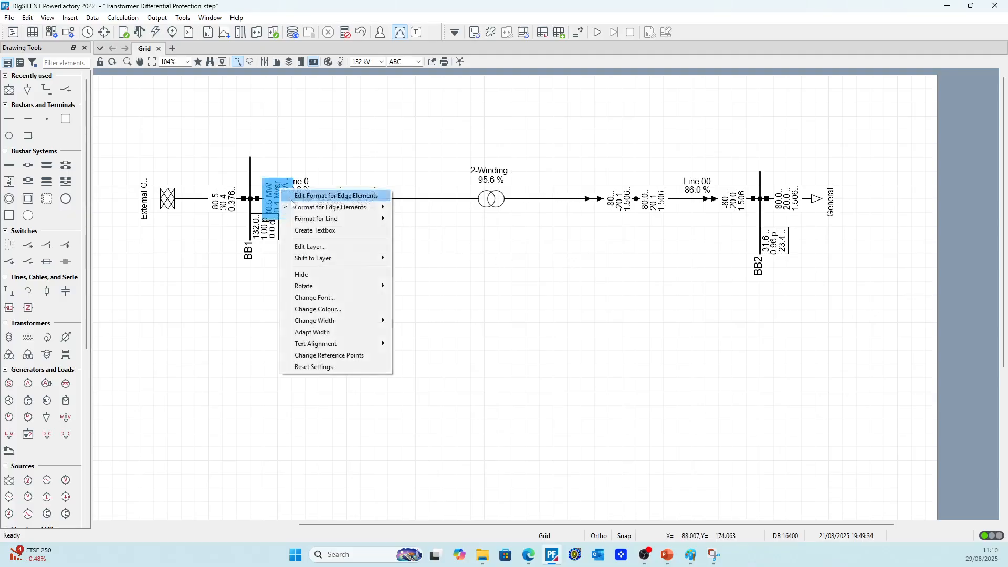
click(312, 332)
Adapt the width of the result boxes at Line 0's transformer end, both transformer sides, both ends of Line 00 and the general load
click(336, 202)
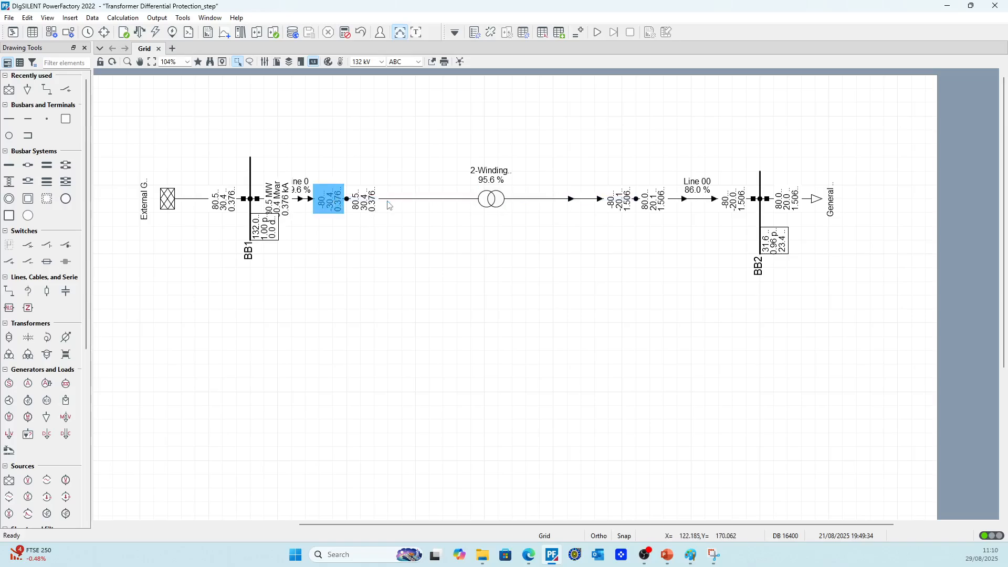
ctrl+click(373, 208)
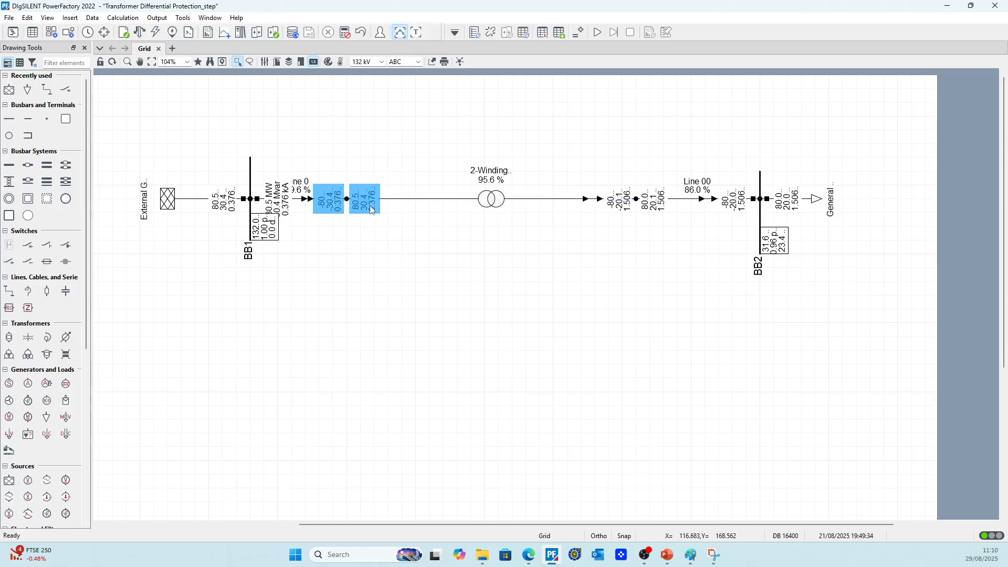
ctrl+click(629, 197)
ctrl+click(649, 196)
ctrl+click(745, 198)
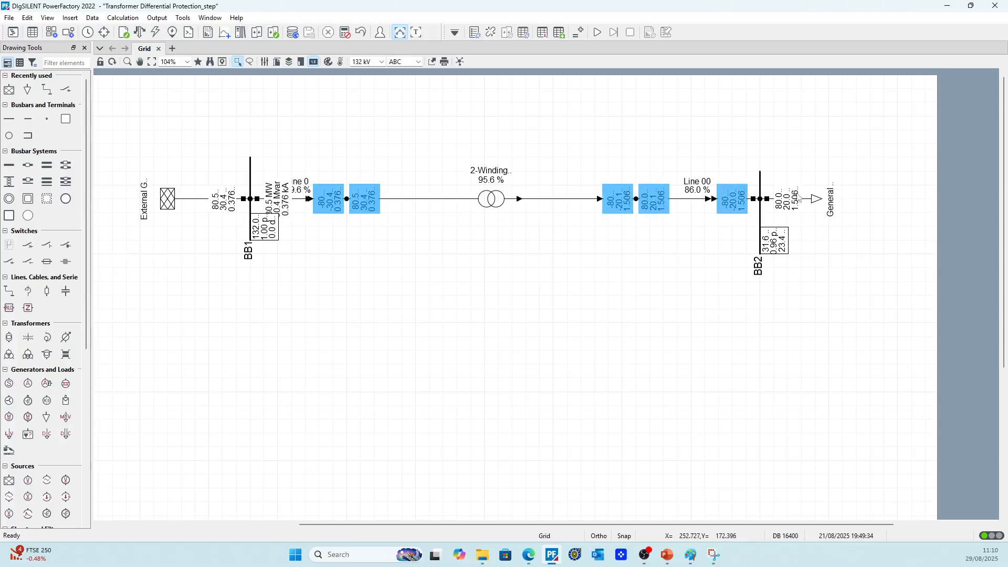
ctrl+click(791, 197)
right_click(790, 190)
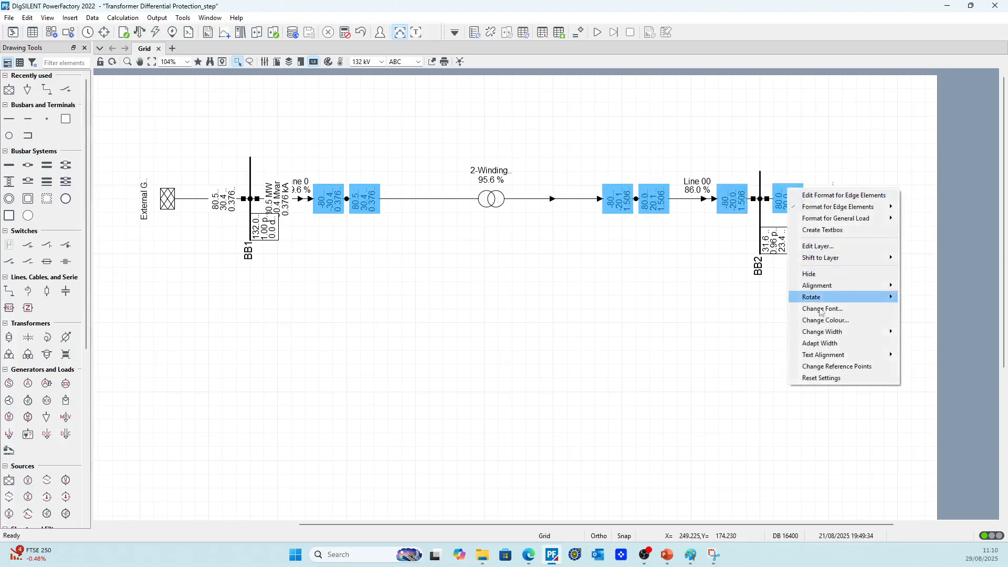
click(819, 343)
Lengthen busbar BB1 downward to move its voltage result box clear of the line results
scroll(546, 229, down, 2)
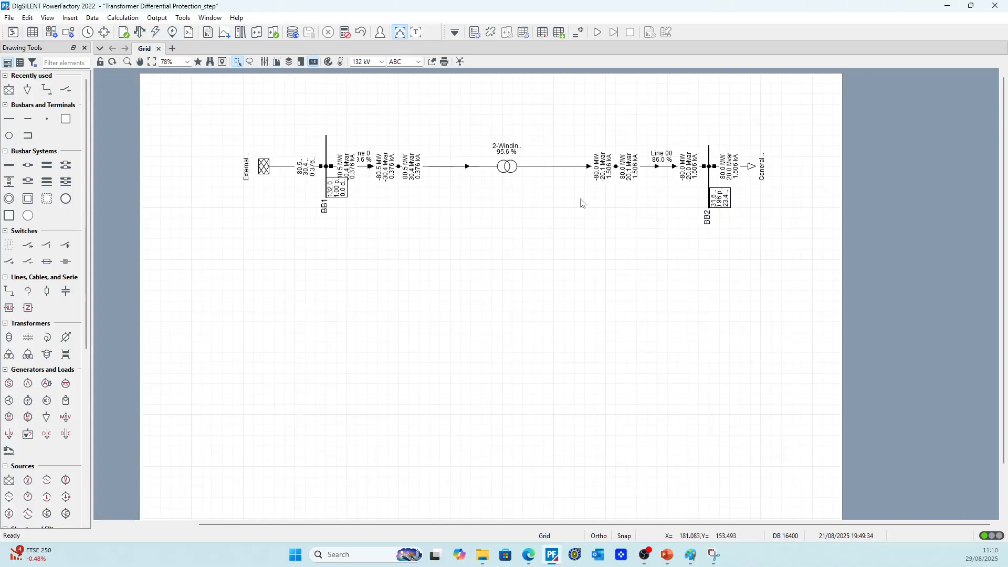
scroll(650, 193, up, 4)
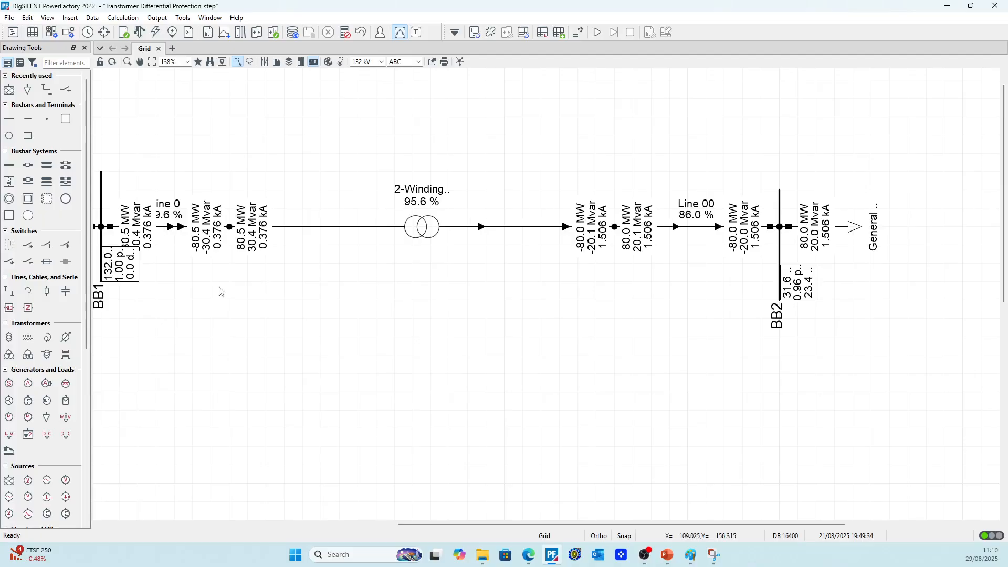
scroll(459, 289, down, 2)
click(214, 213)
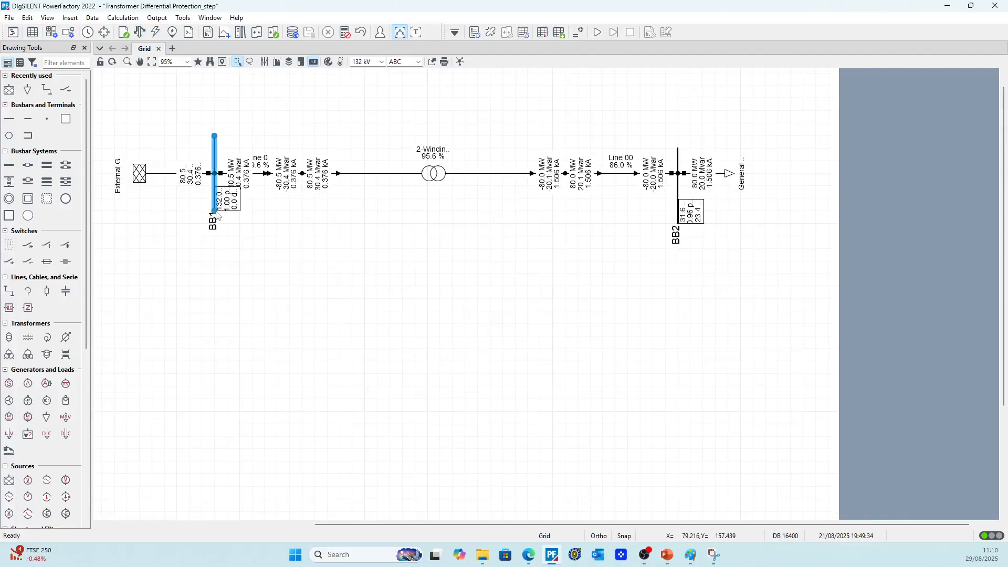
drag(214, 214, 216, 265)
Adapt the width of BB1's voltage result box, leaving its variable format as it is
click(227, 248)
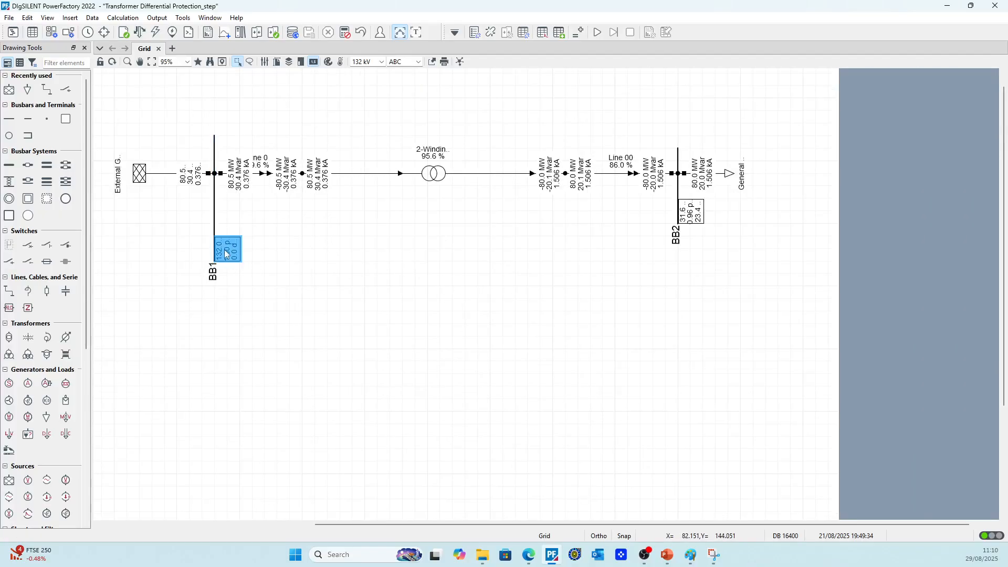
right_click(225, 251)
click(246, 257)
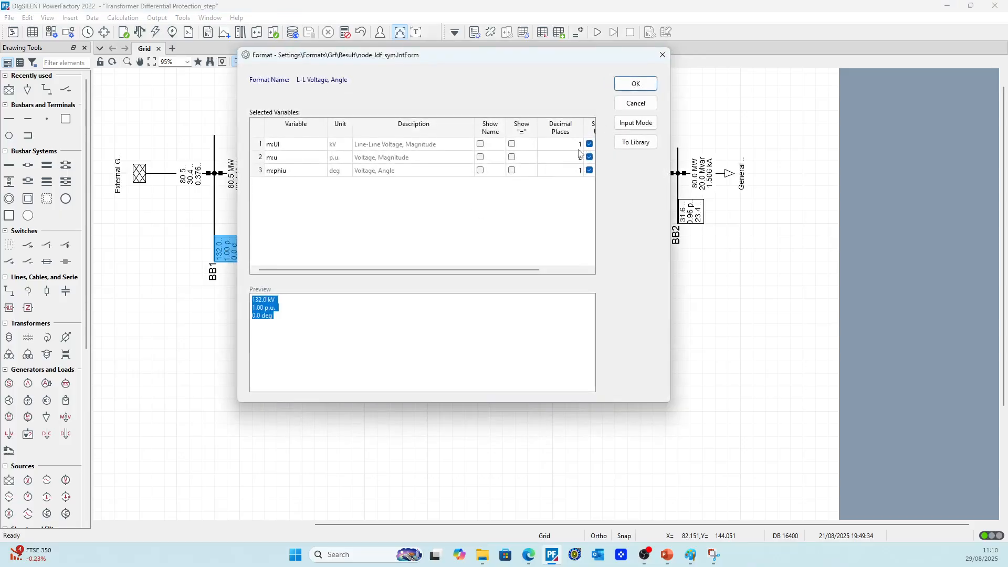
click(635, 83)
right_click(229, 256)
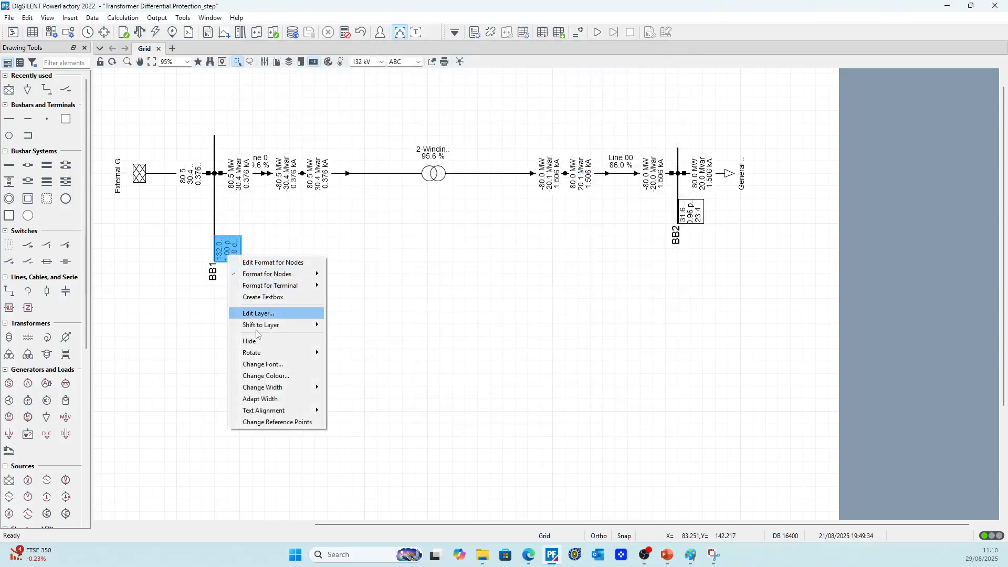
click(265, 399)
scroll(237, 274, up, 5)
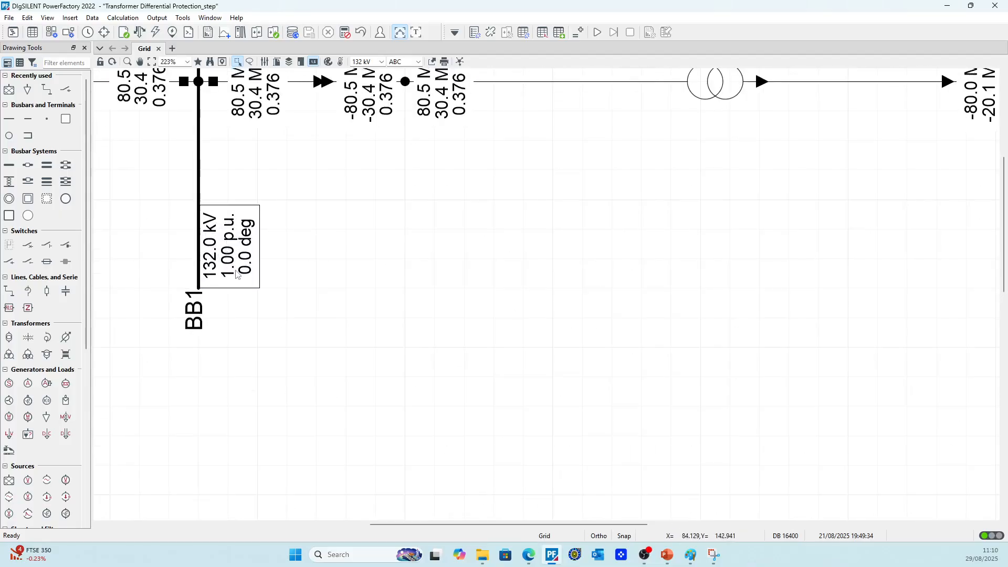
Adapt the width of the external grid's power and current result box
scroll(237, 275, down, 6)
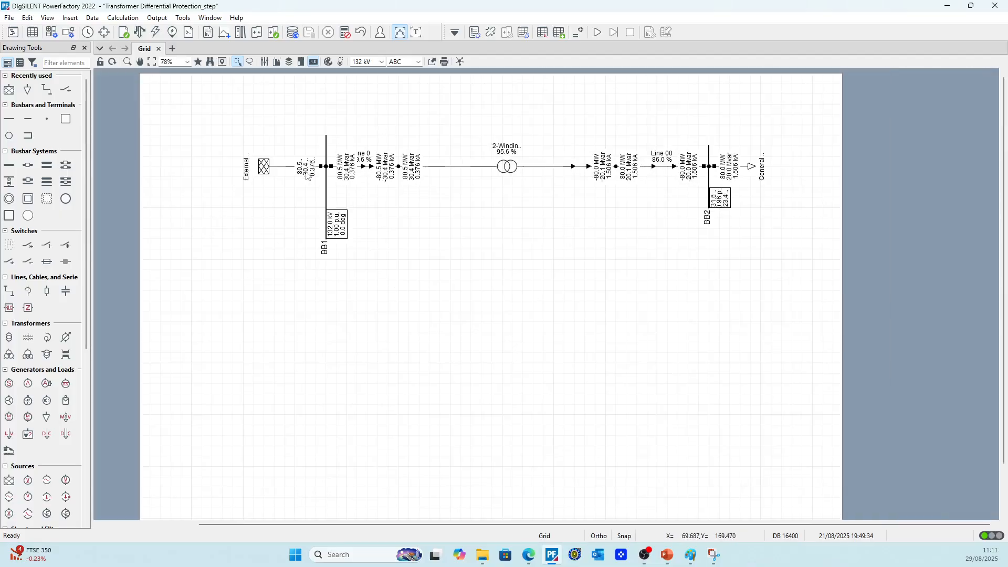
click(308, 174)
right_click(308, 174)
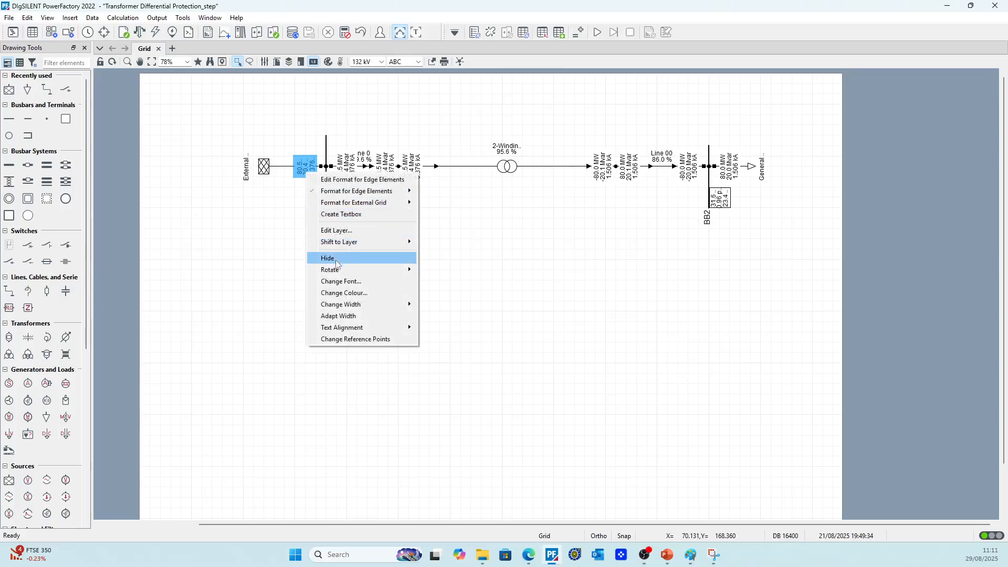
click(342, 317)
scroll(305, 163, up, 4)
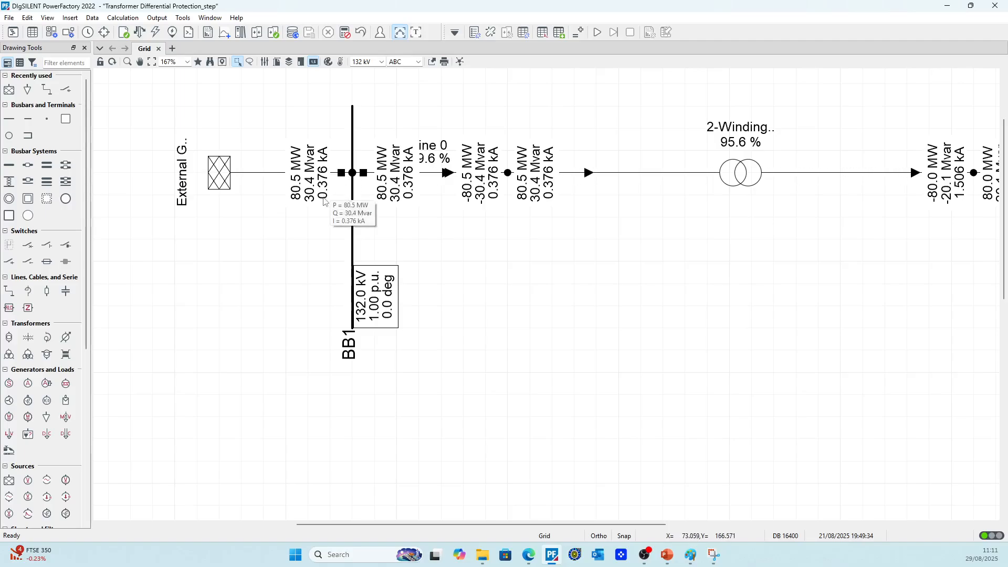
scroll(832, 212, down, 3)
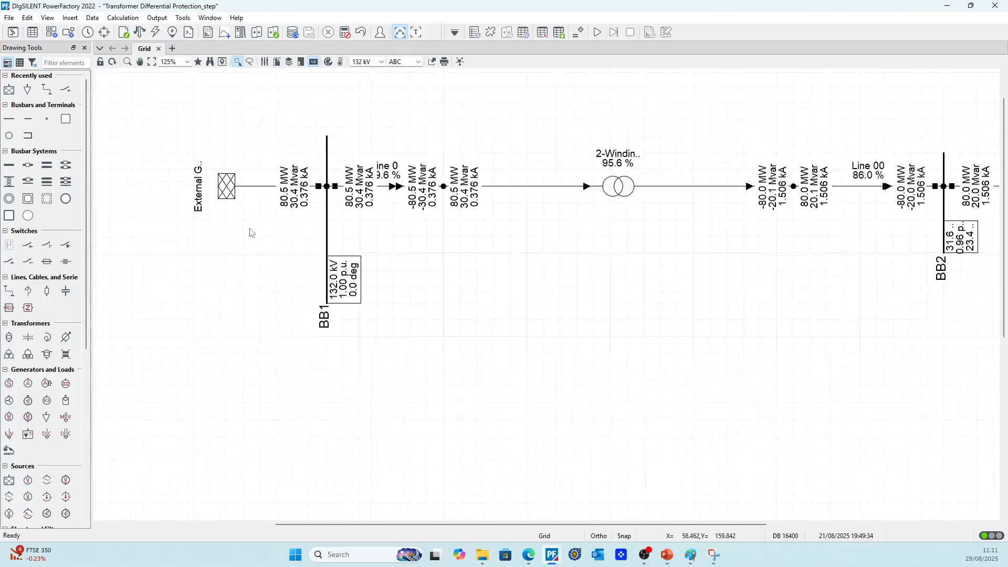
scroll(832, 213, up, 3)
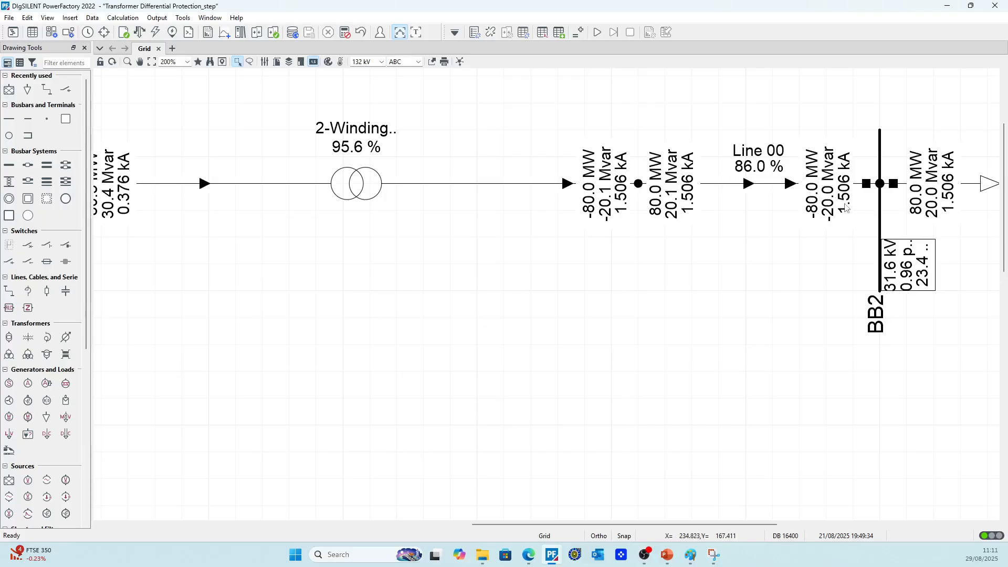
Adapt the width of busbar BB2's voltage result box
scroll(847, 210, up, 2)
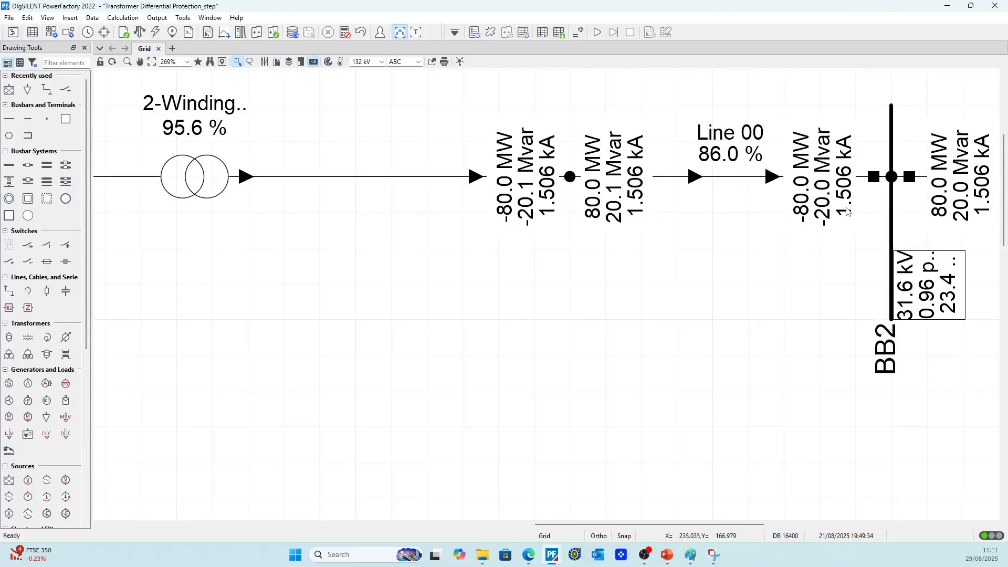
scroll(851, 210, down, 4)
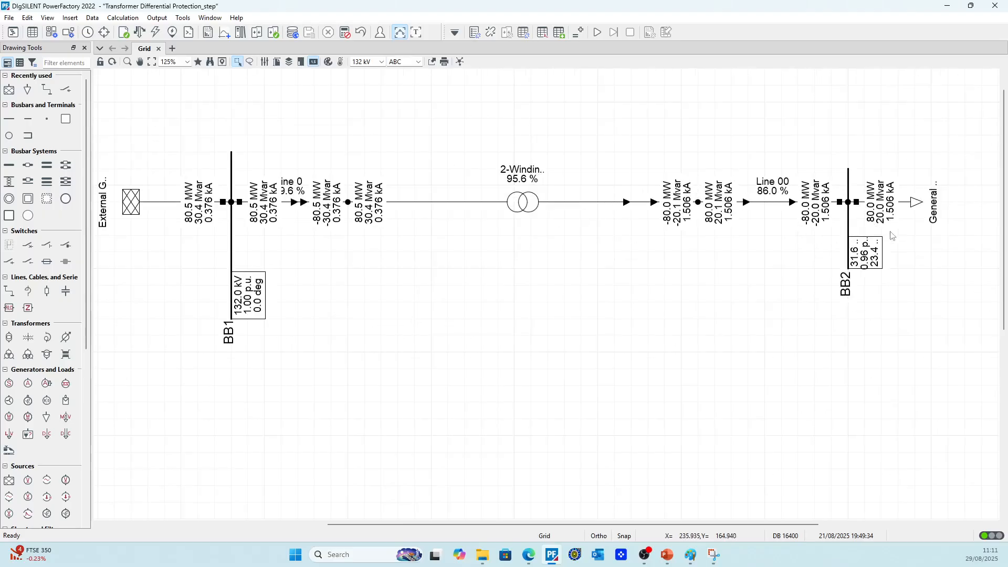
click(871, 251)
right_click(871, 252)
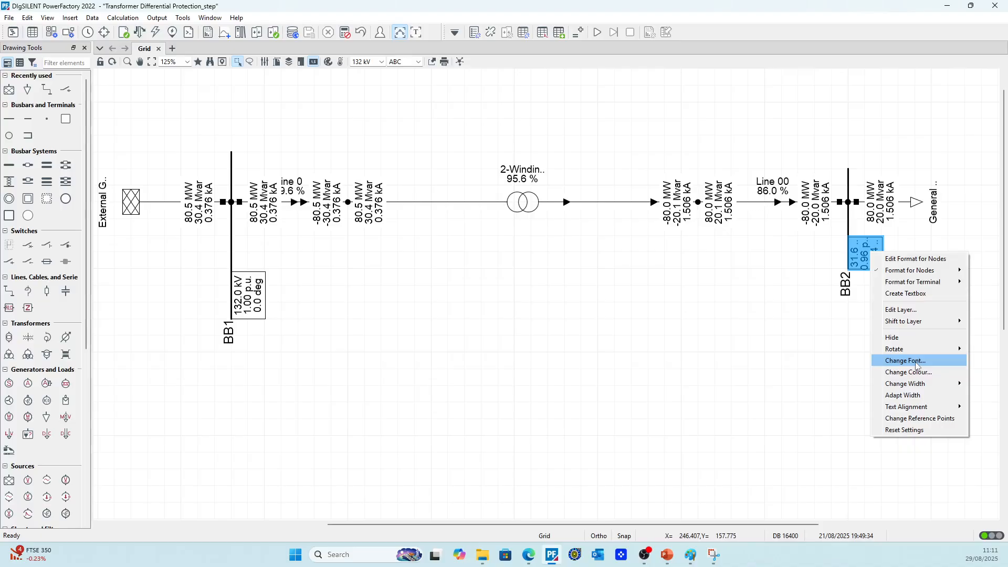
click(858, 317)
Open the 2-winding transformer's type data to check its HV and LV rated voltages
click(529, 203)
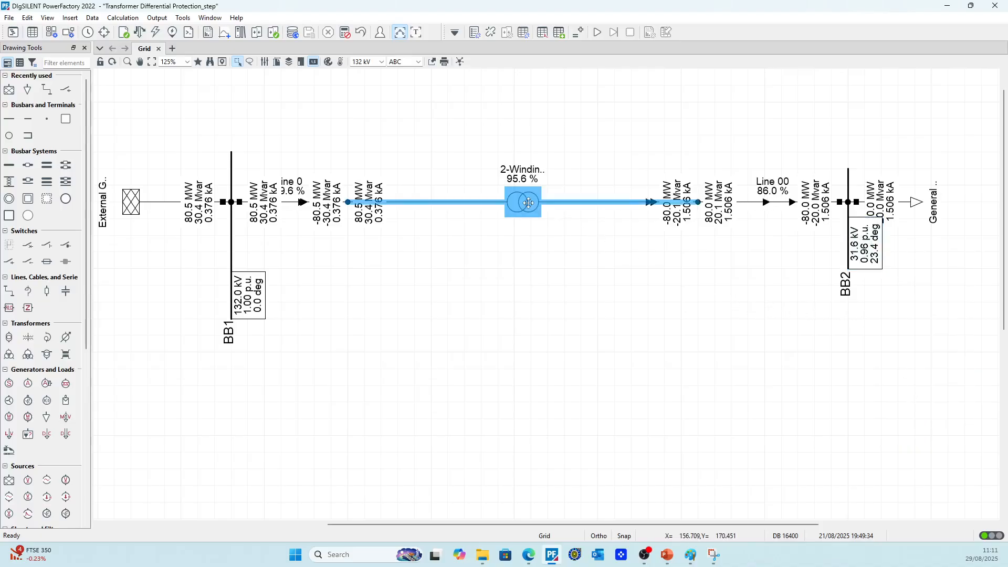
double_click(529, 204)
click(380, 64)
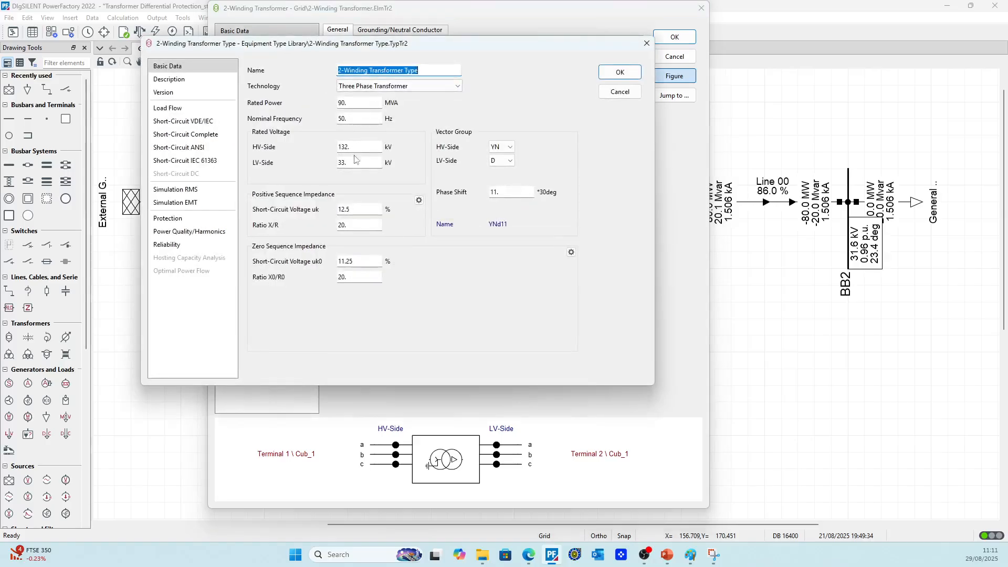
Calculate the transformer's 132 kV to 33 kV voltage ratio in Calculator, and close the calculator and both transformer dialogs
click(362, 554)
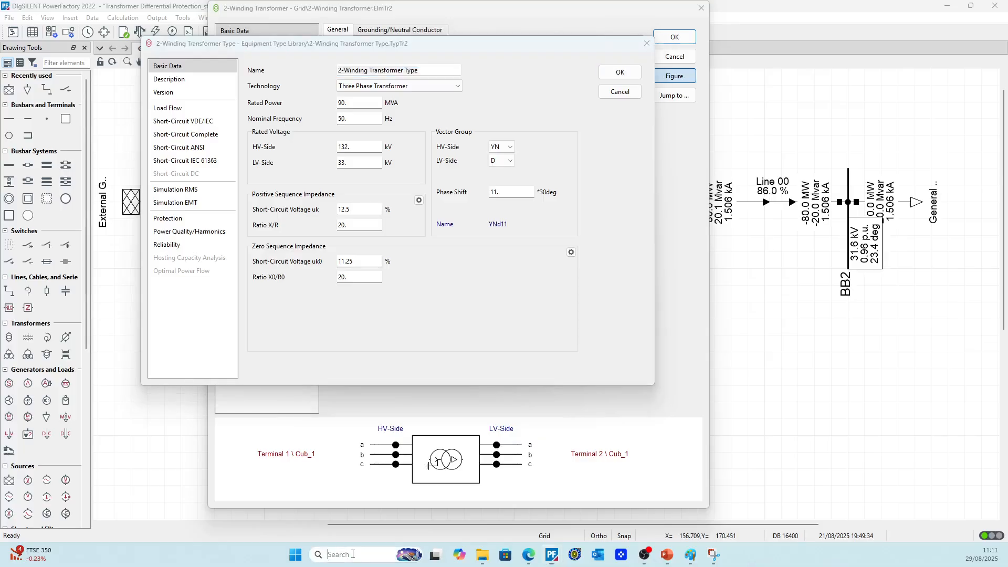
text(ca)
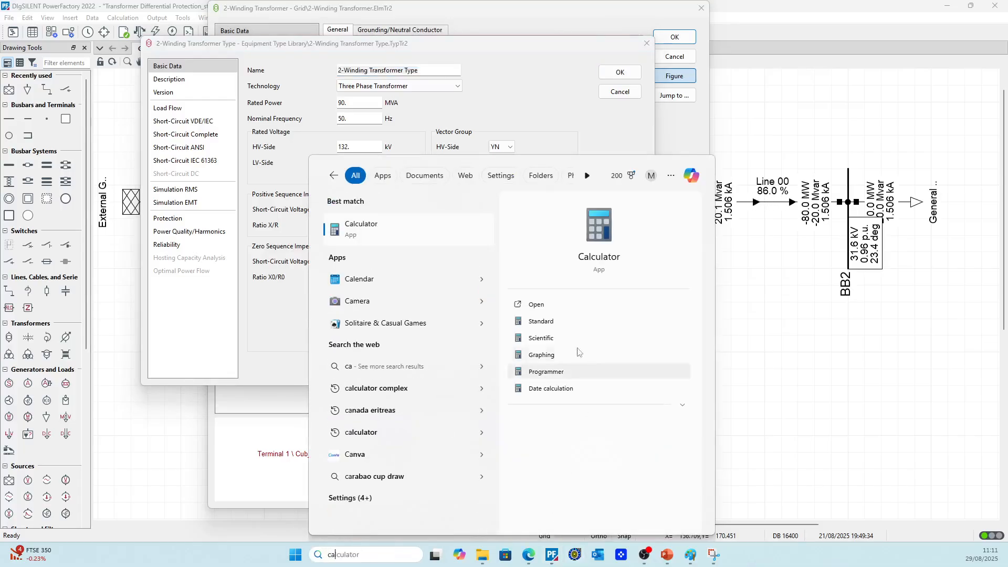
click(361, 227)
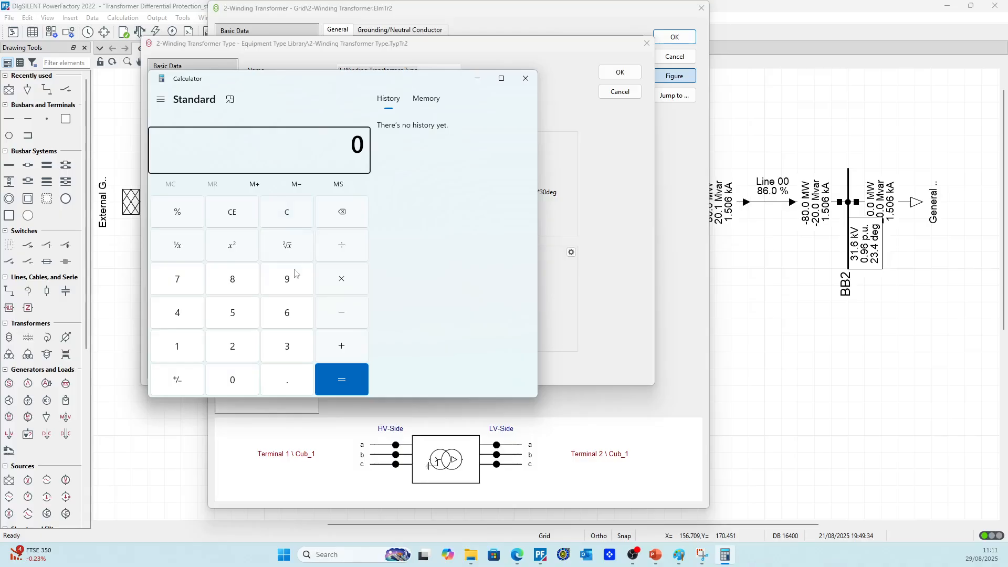
click(193, 349)
click(282, 349)
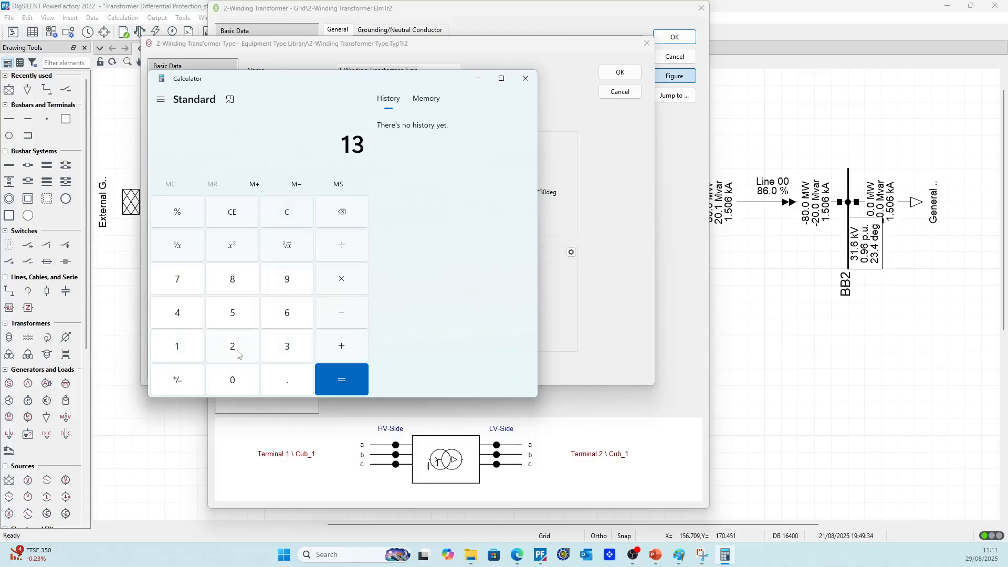
click(232, 349)
click(276, 347)
click(276, 347)
click(341, 379)
click(526, 83)
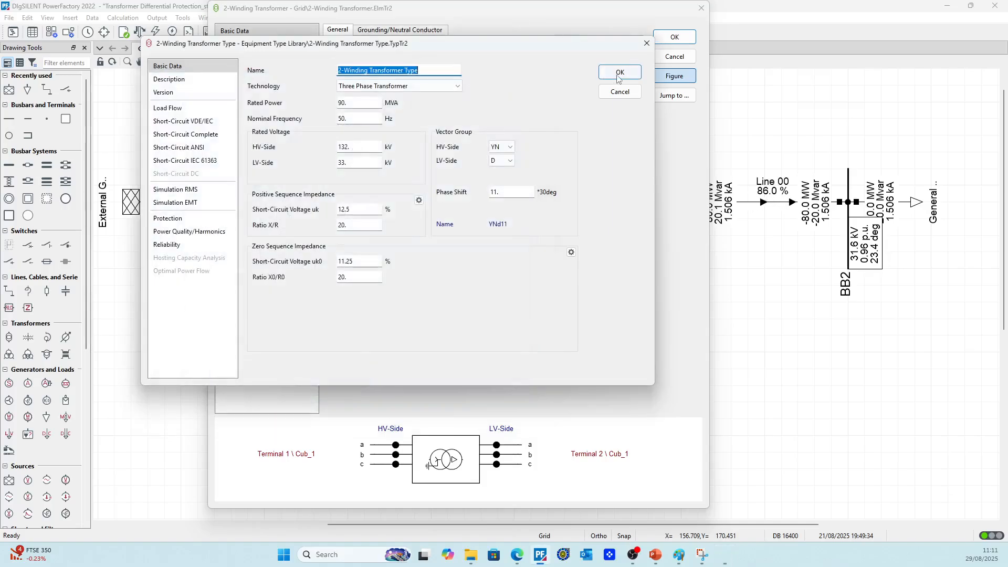
click(620, 72)
click(672, 38)
click(453, 243)
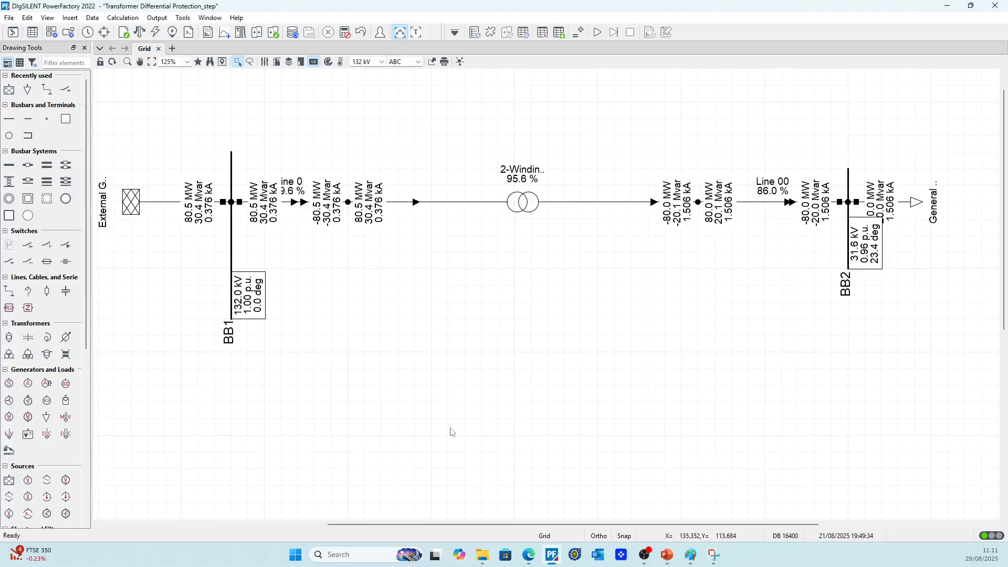
Multiply the HV-side current of 376 A by the voltage ratio of 4 in Calculator, and return to PowerFactory
click(357, 554)
text(cal)
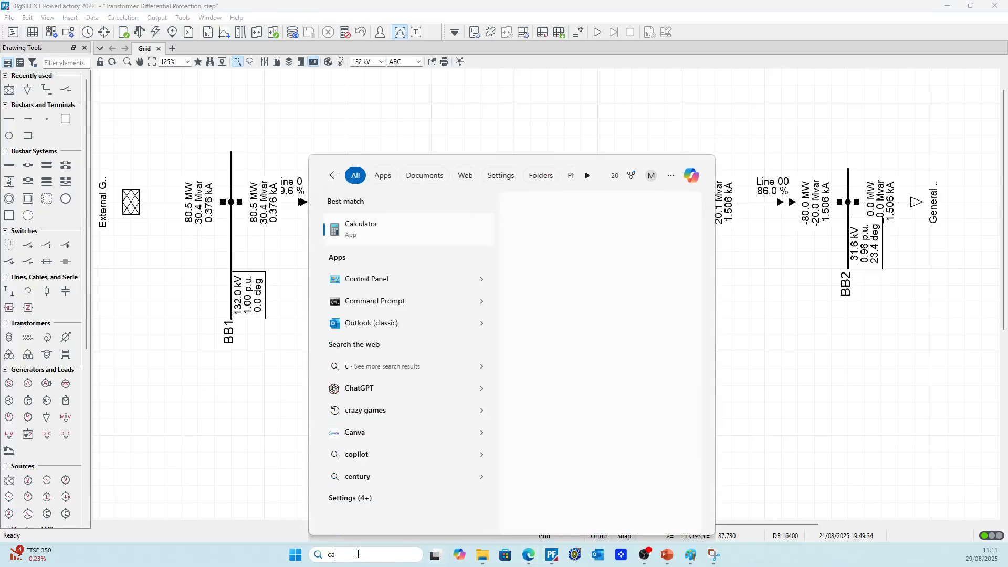
click(394, 230)
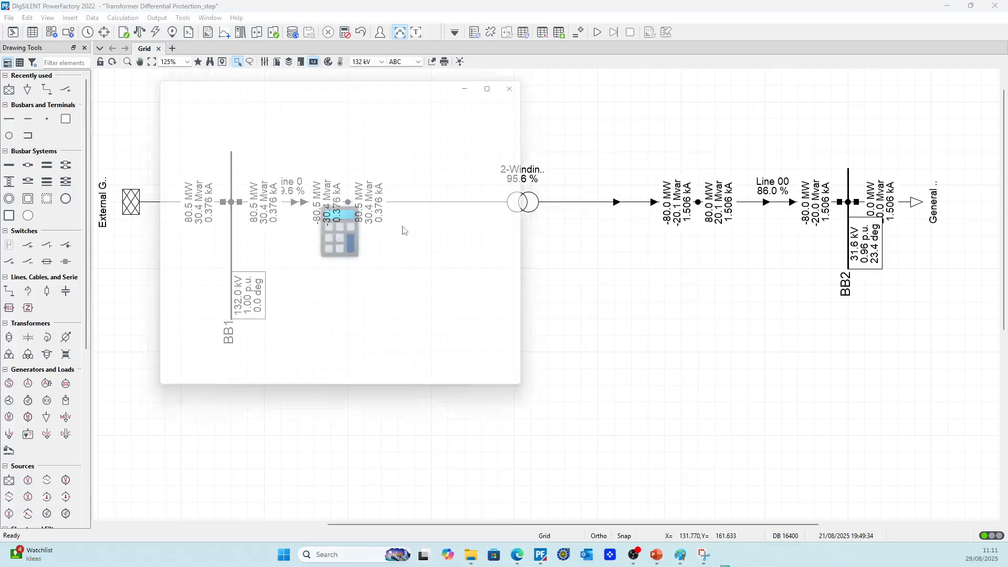
click(292, 340)
click(184, 281)
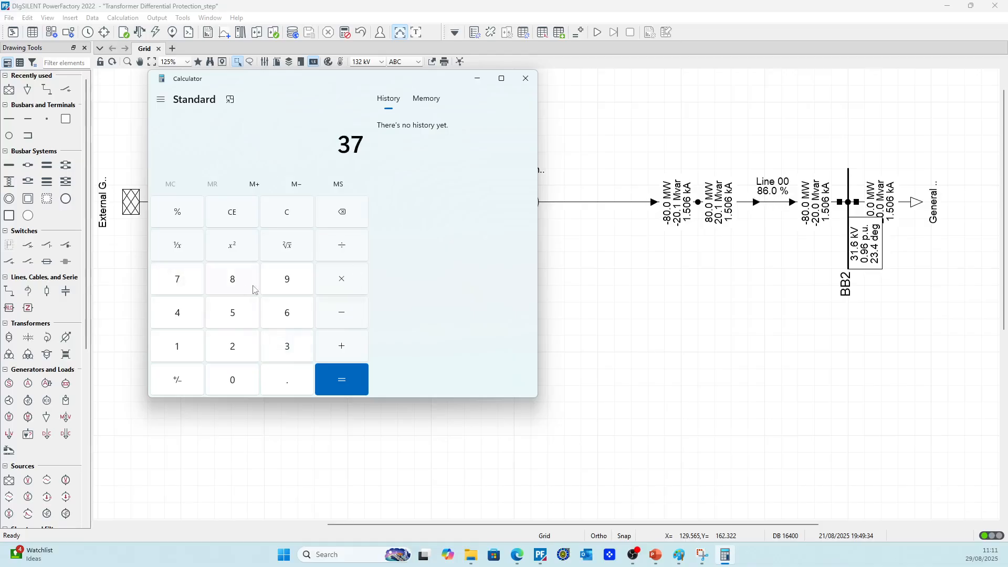
click(285, 310)
click(193, 314)
click(336, 376)
click(754, 270)
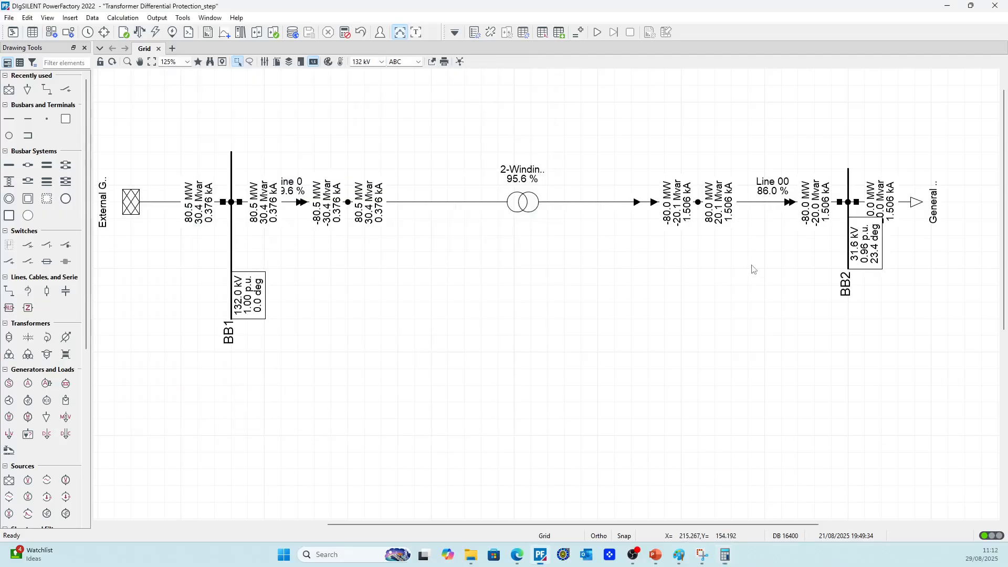
Compare the load flow currents along Line 00, the transformer and Line 0 in the single-line diagram
scroll(798, 211, up, 9)
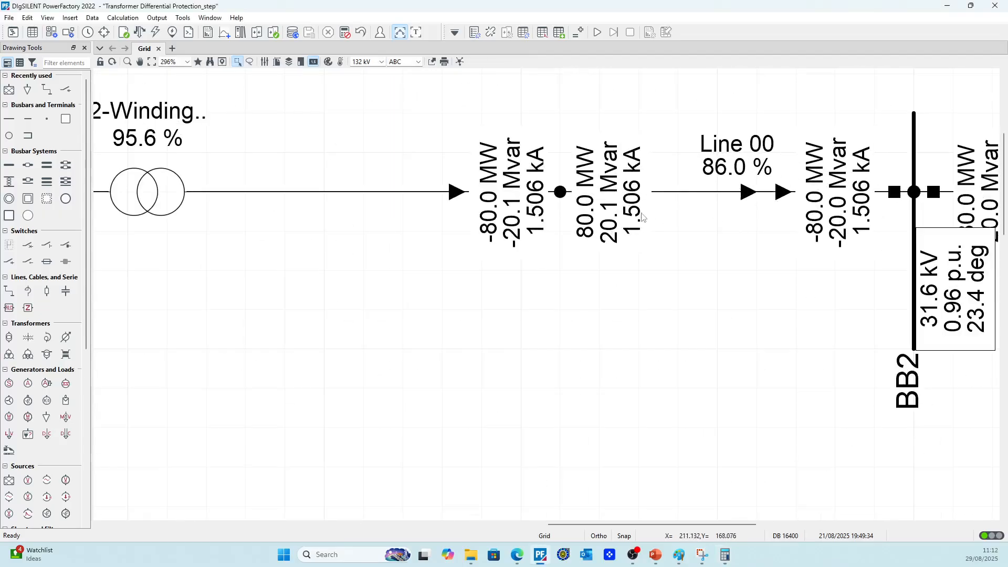
scroll(625, 249, down, 6)
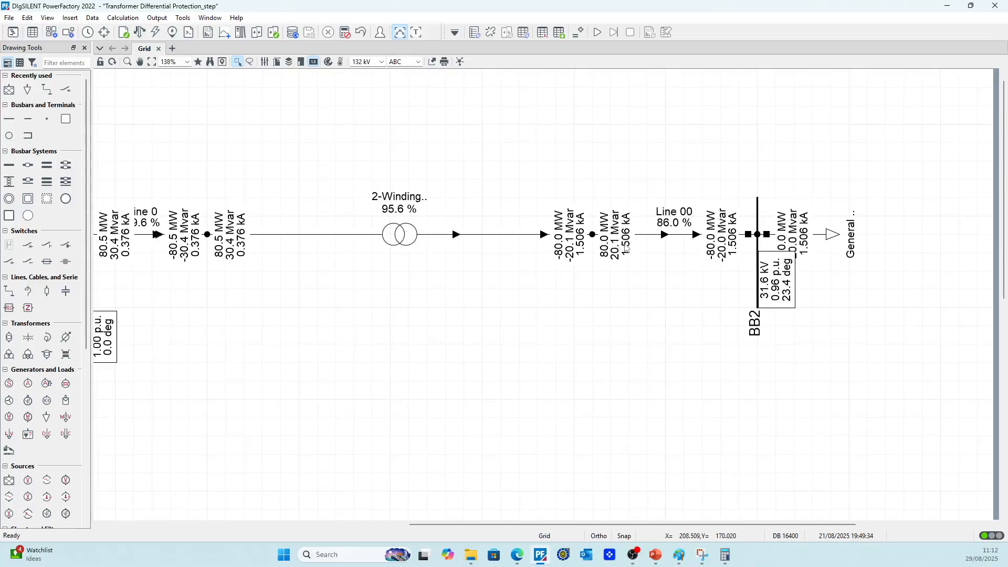
scroll(621, 252, down, 2)
scroll(477, 207, down, 1)
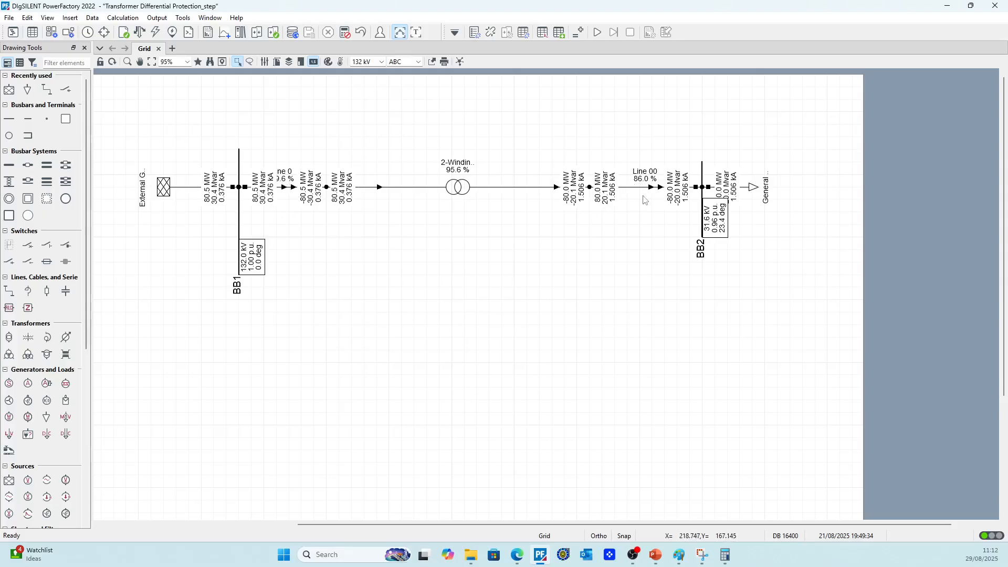
scroll(643, 198, up, 4)
scroll(618, 238, left, 2)
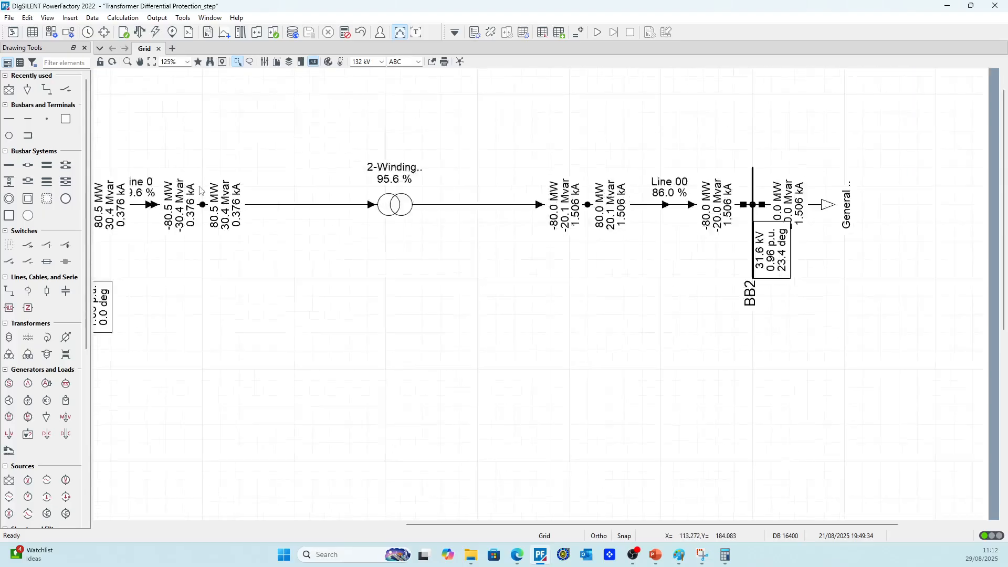
scroll(361, 266, down, 4)
scroll(343, 169, up, 3)
scroll(343, 170, up, 1)
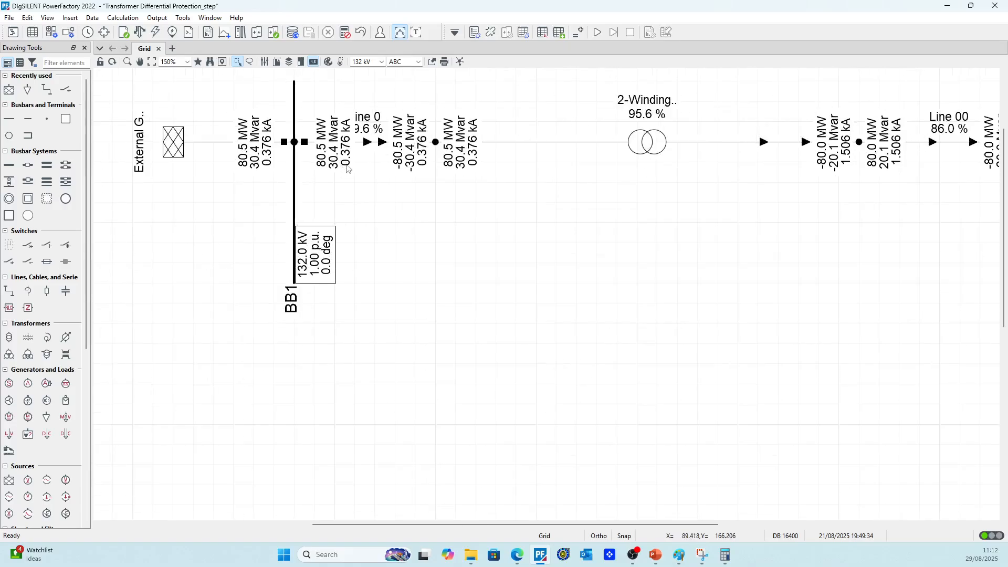
Add a current transformer named CT1 at the BB1 end of Line 0
scroll(315, 210, up, 2)
right_click(304, 230)
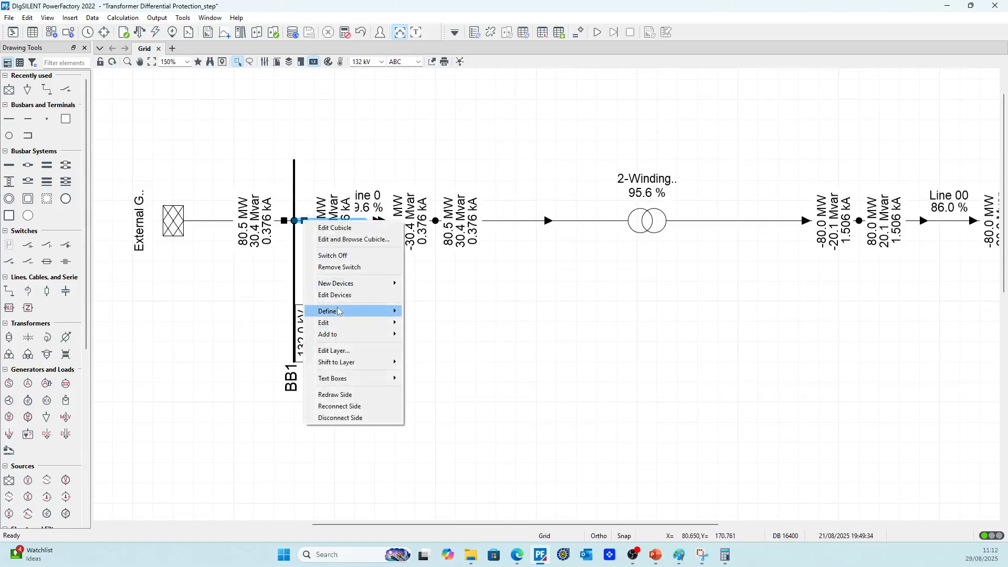
mouse_move(368, 283)
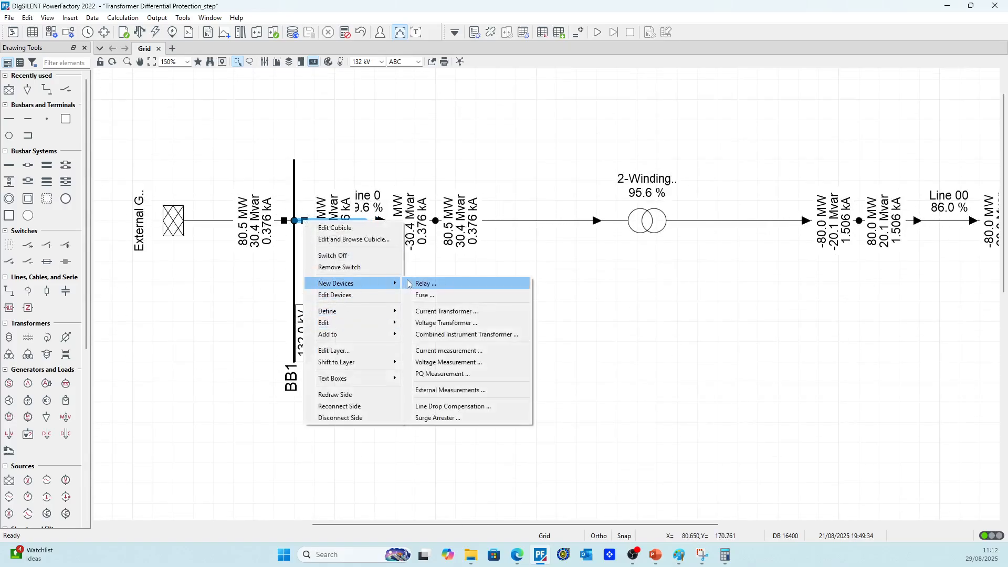
click(425, 313)
text(C)
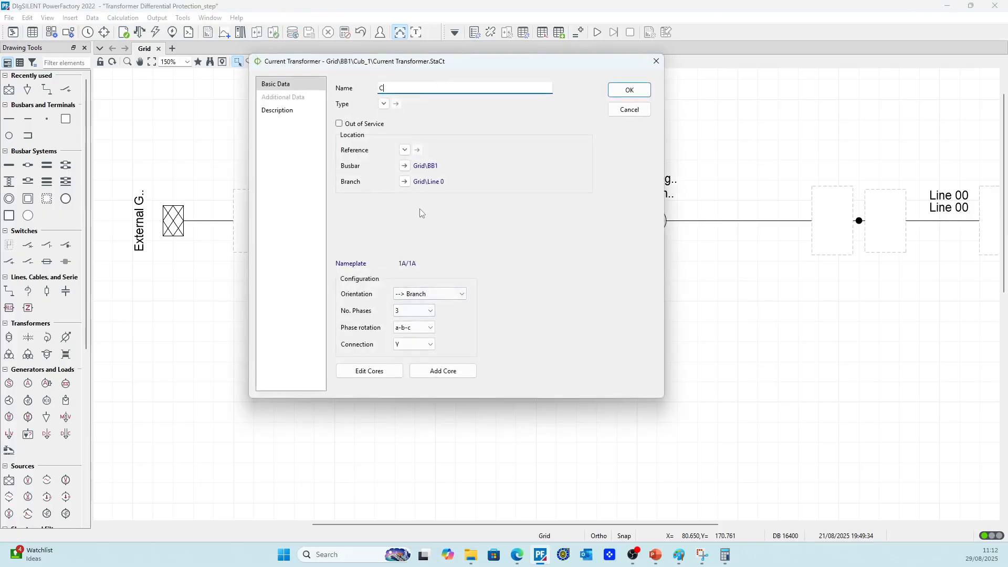
text(T1)
Assign the existing type CT1 from the project's Equipment Type Library to current transformer CT1 and accept its settings
click(384, 103)
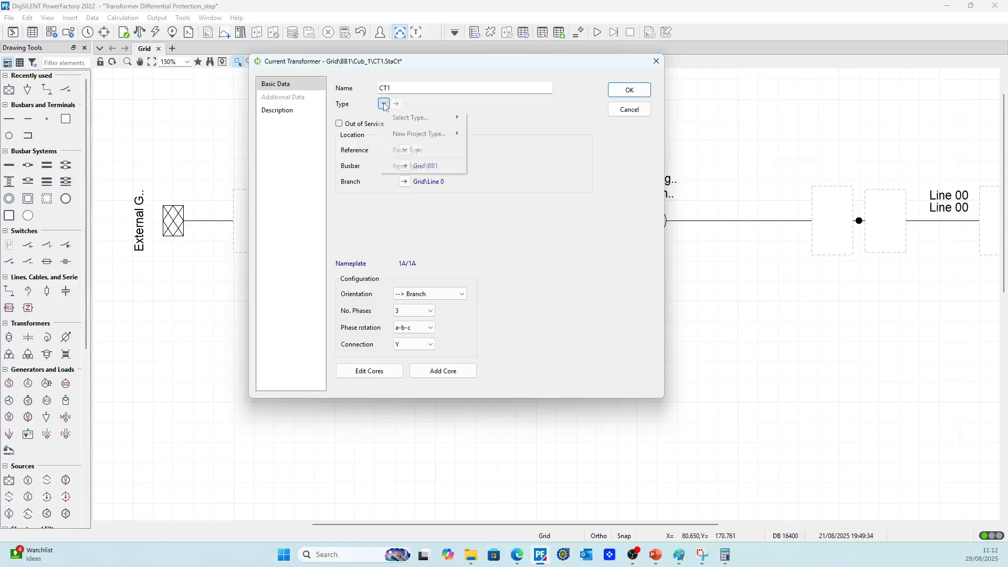
mouse_move(399, 112)
click(493, 120)
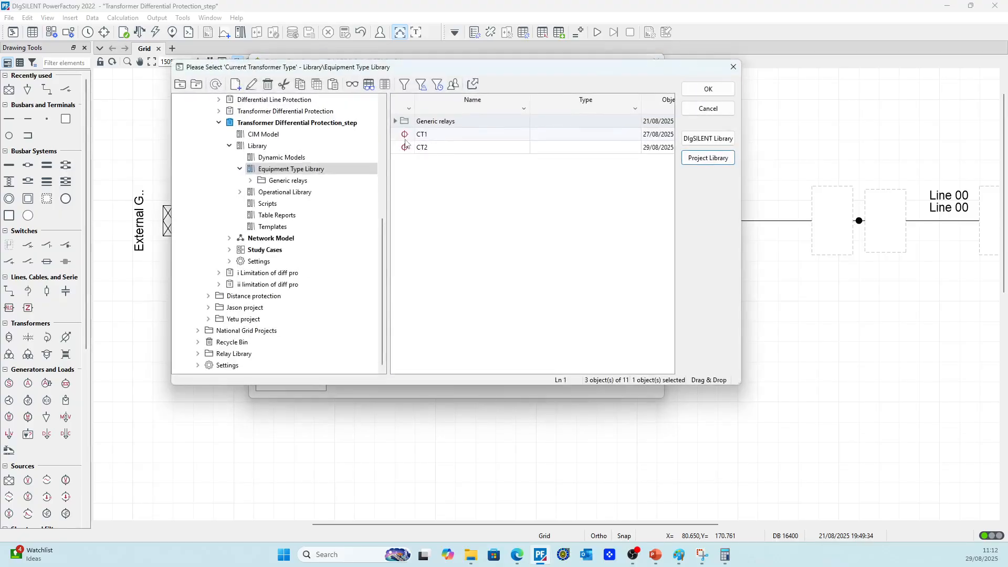
click(408, 135)
double_click(408, 135)
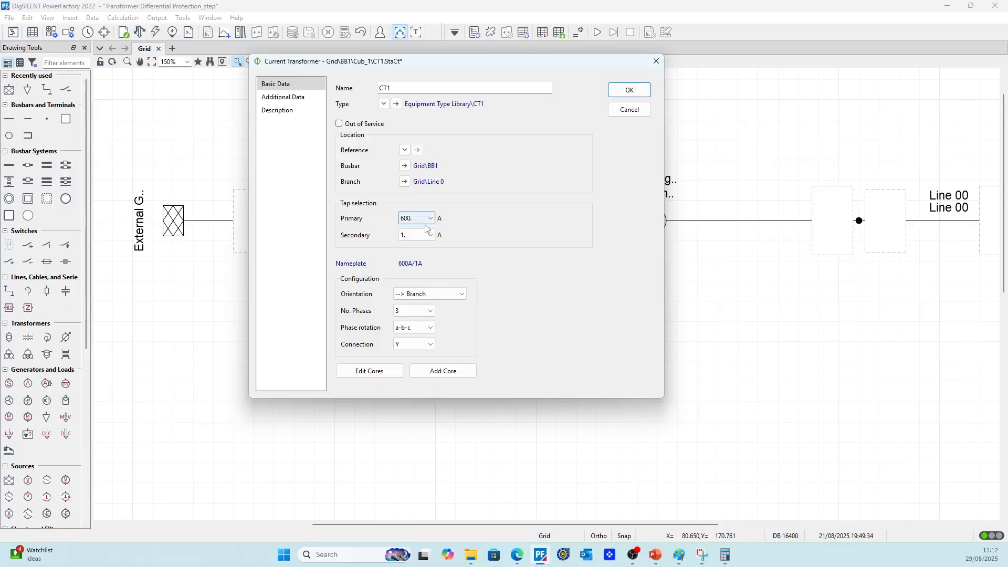
drag(493, 56, 427, 254)
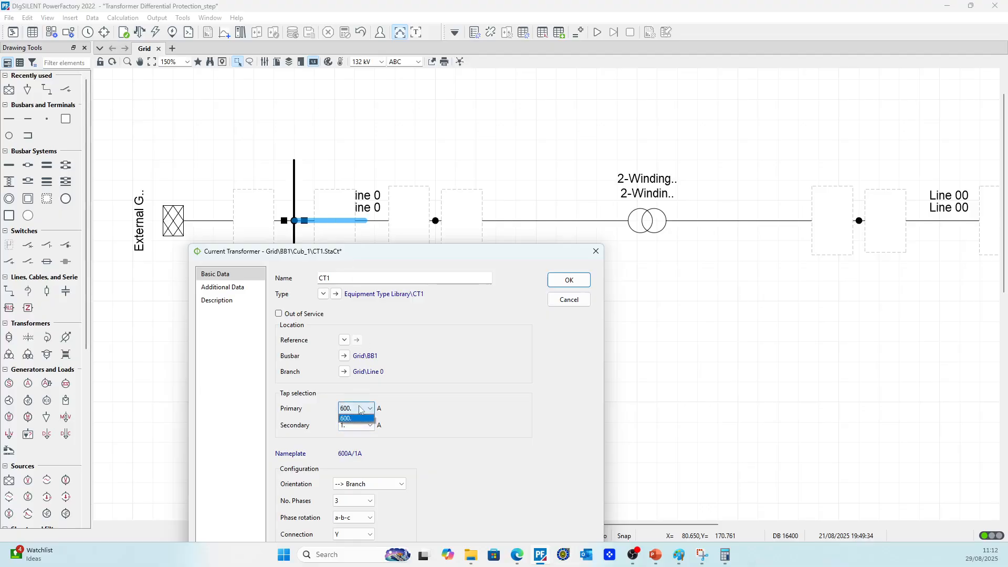
click(558, 285)
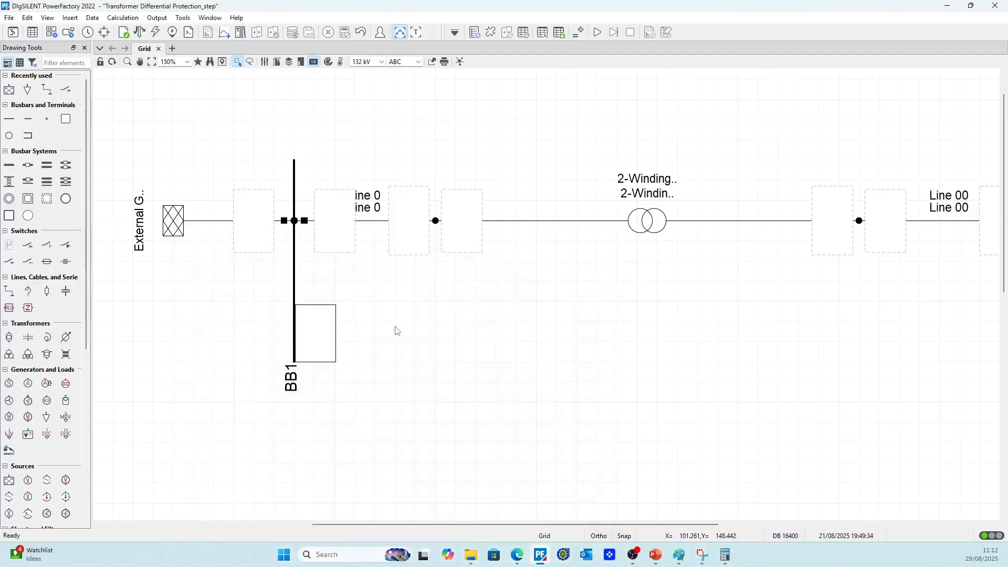
Add a current transformer named CT2 at the BB2 end of Line 00
scroll(374, 332, down, 2)
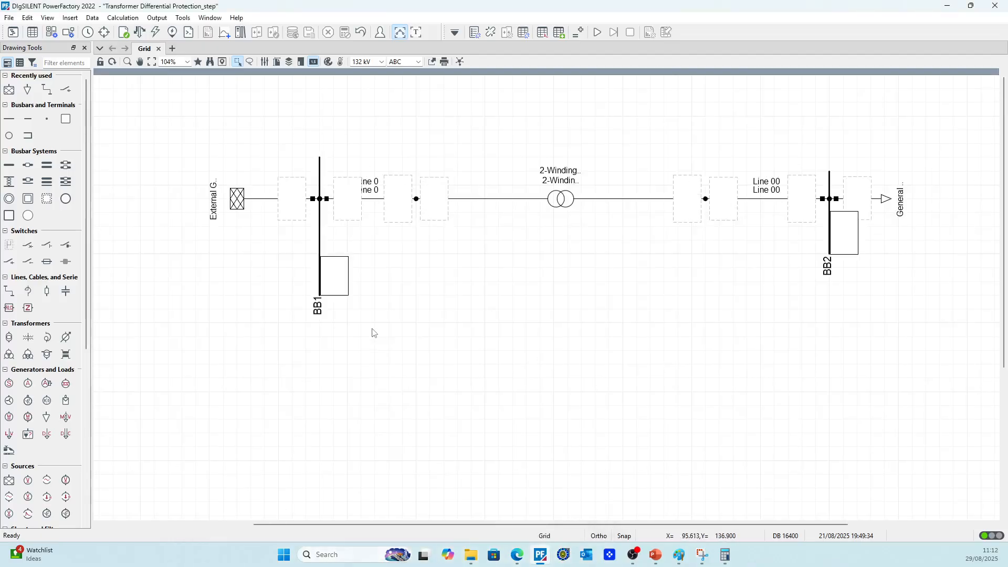
right_click(826, 204)
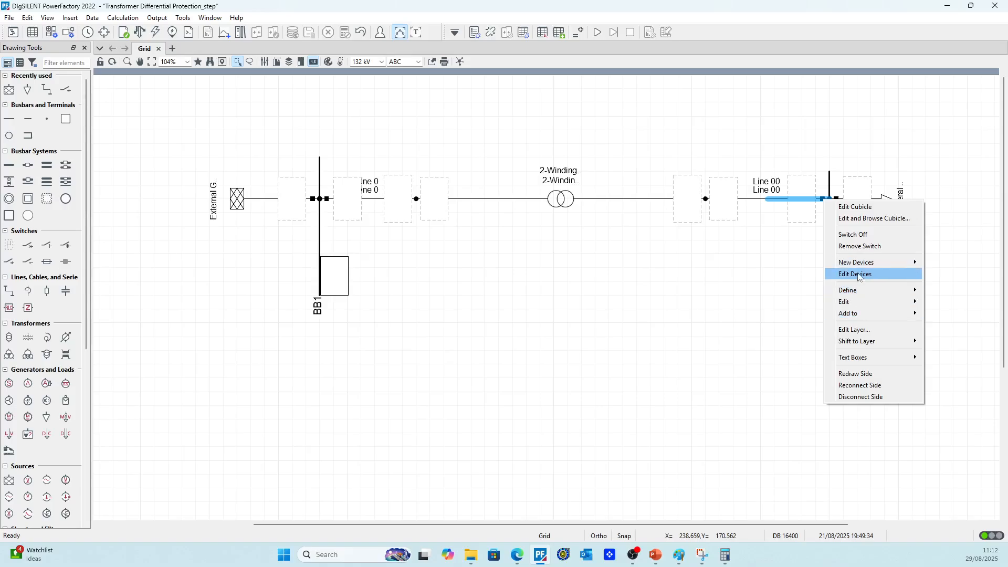
mouse_move(861, 262)
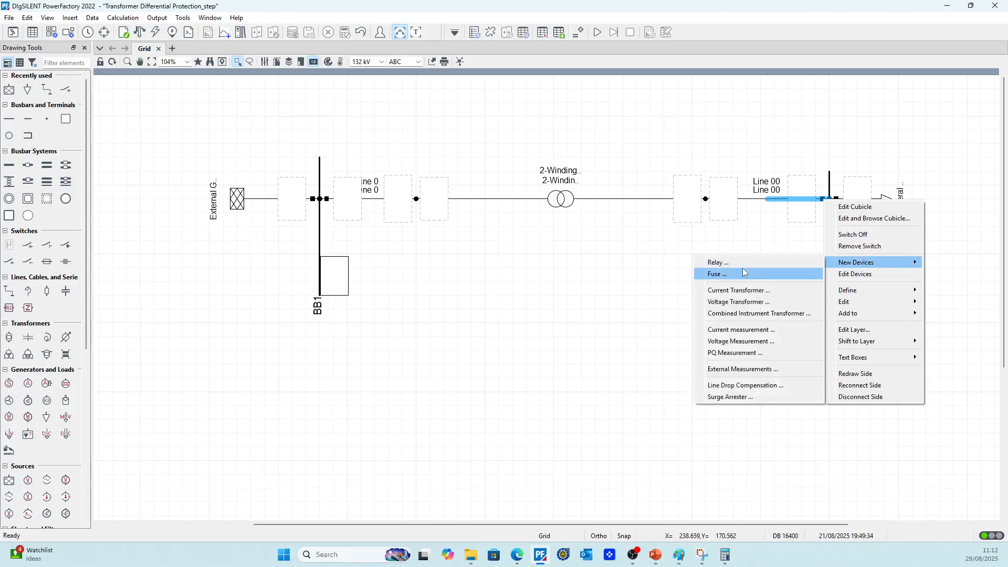
click(746, 288)
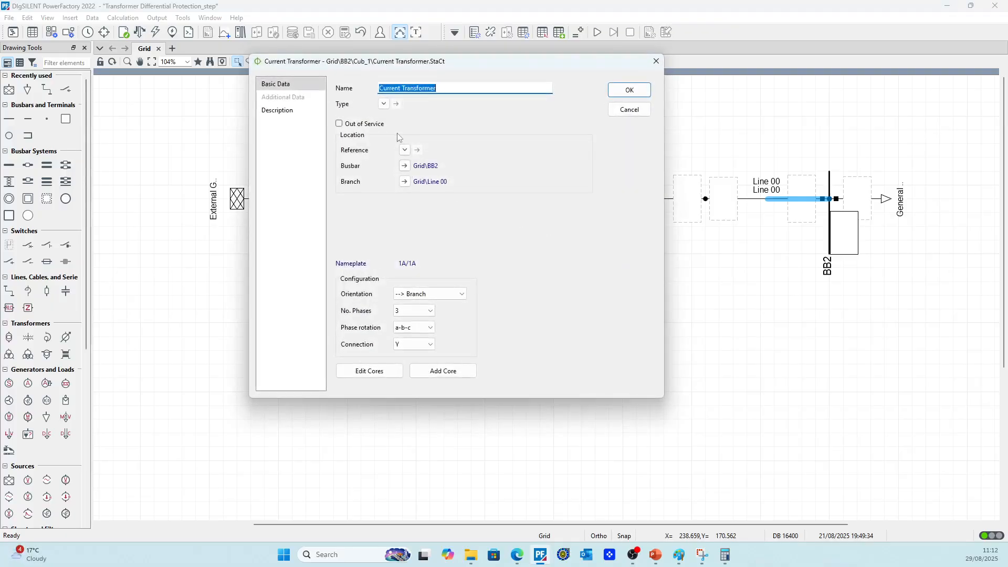
text(CT2)
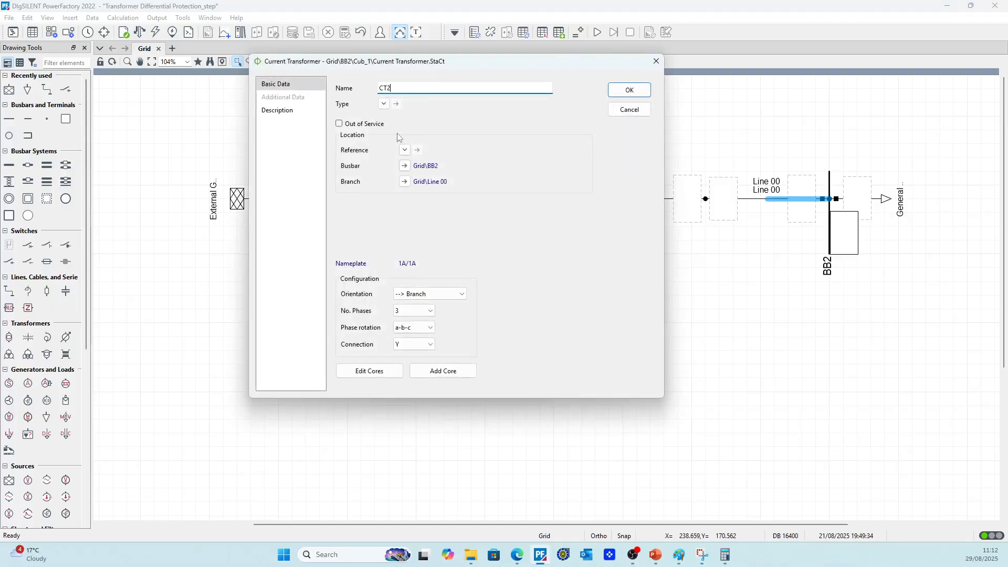
click(384, 103)
mouse_move(409, 138)
click(498, 135)
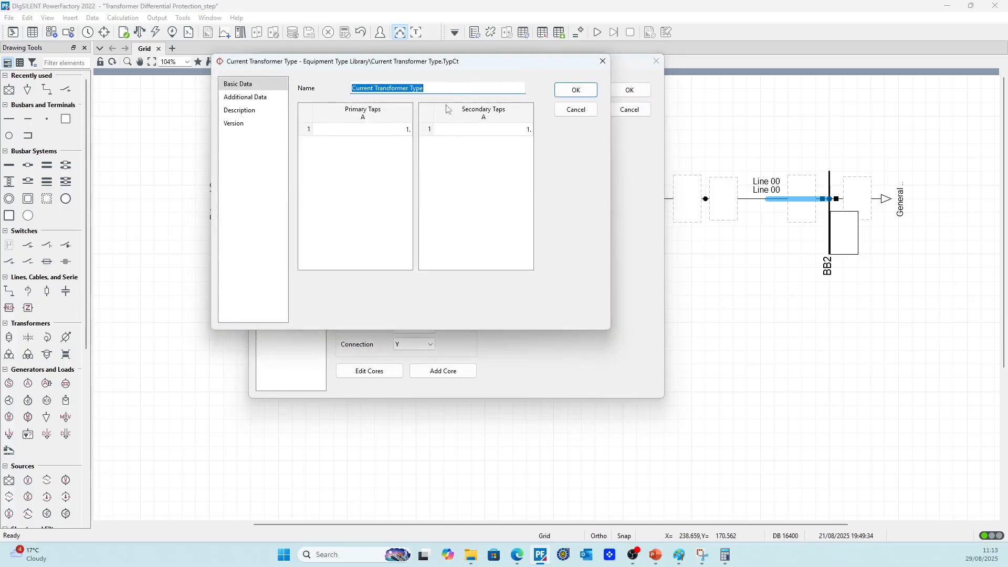
text(CT2)
click(566, 111)
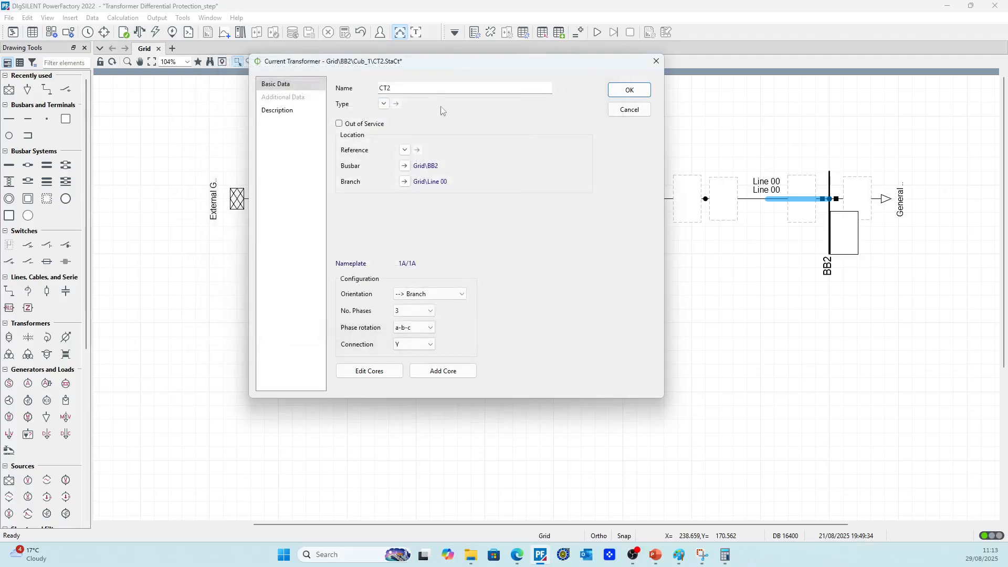
Assign the existing type CT2 from the project's Equipment Type Library to current transformer CT2
click(384, 105)
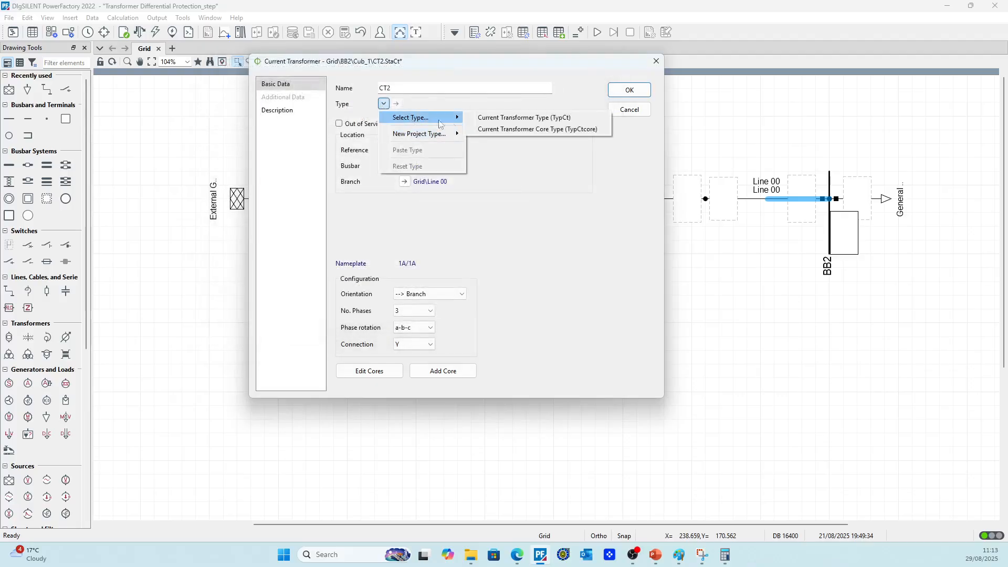
click(498, 123)
double_click(417, 144)
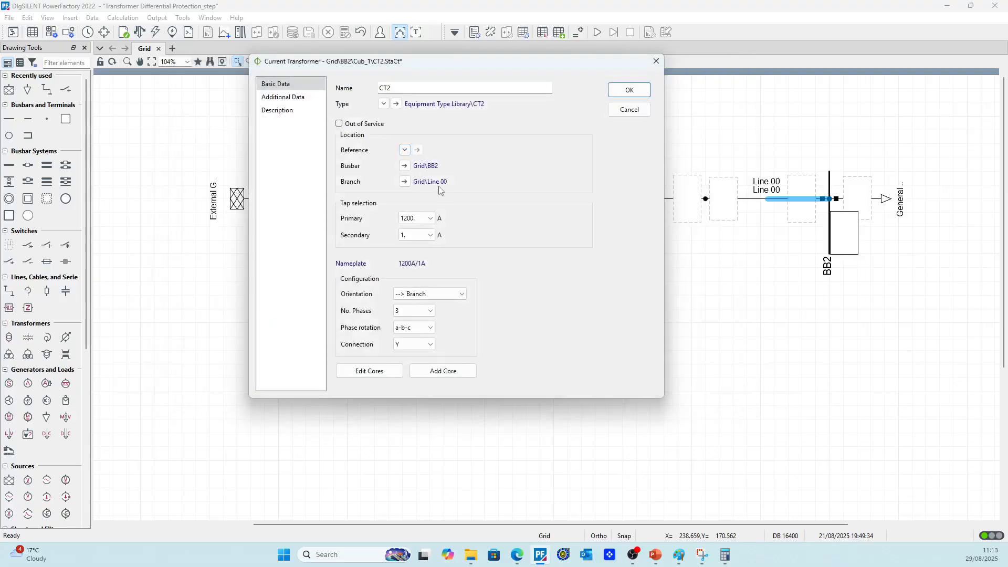
drag(559, 64, 651, 222)
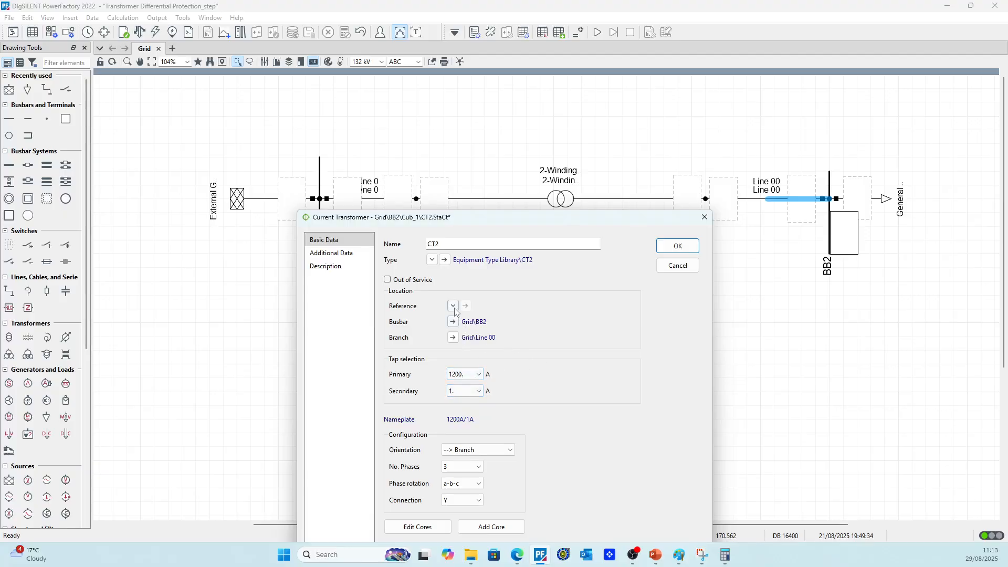
Set the primary tap of current transformer type CT2 to 2000 A and accept the CT2 settings
click(446, 261)
click(422, 277)
text(2)
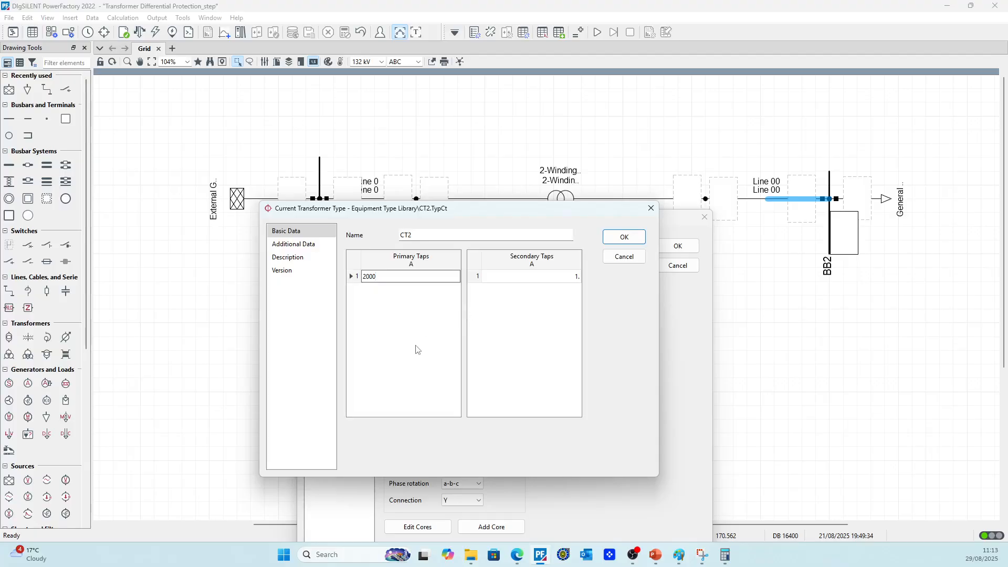
text(000)
click(625, 237)
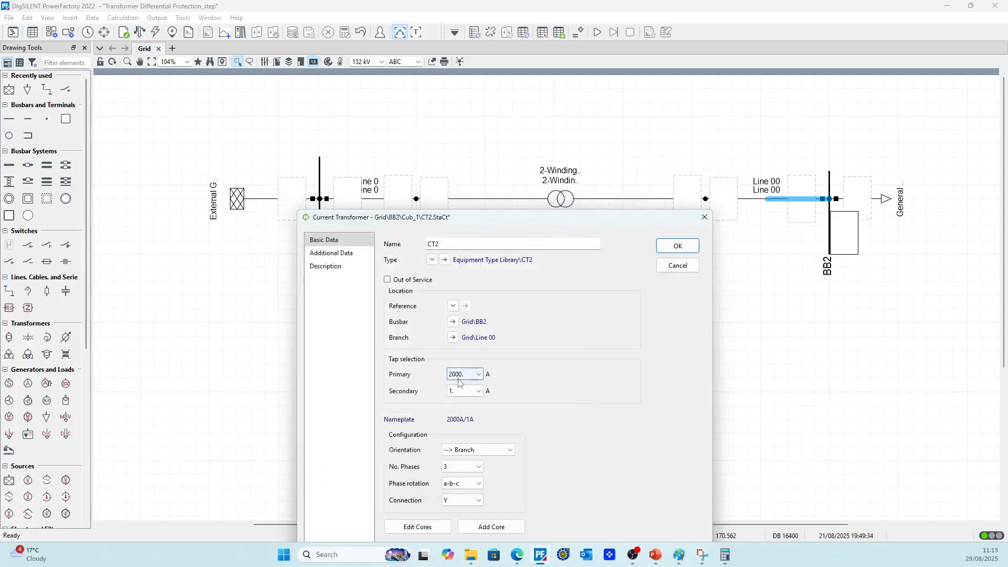
click(678, 246)
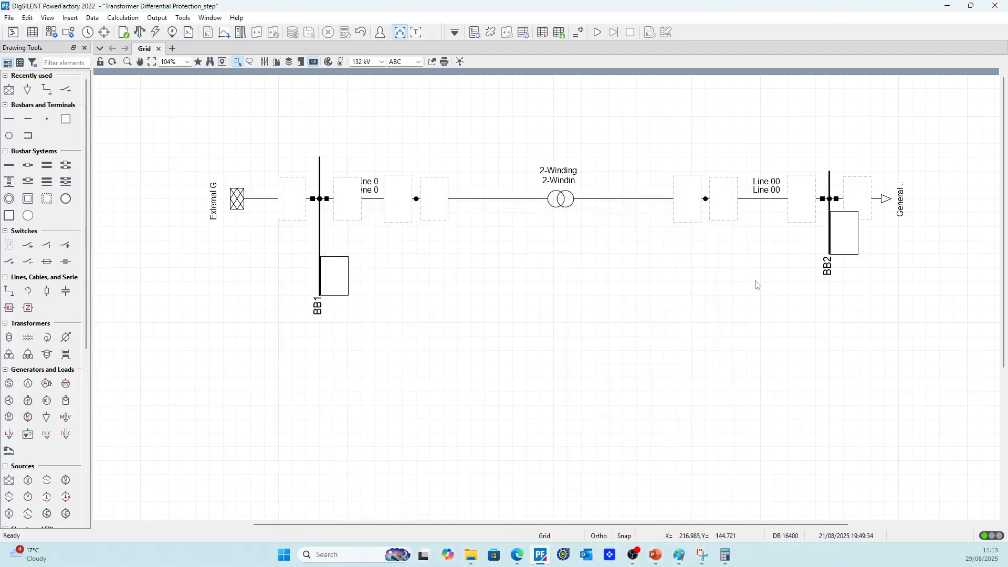
Run the load flow calculation for the grid and display the results in the single-line diagram
scroll(552, 279, down, 1)
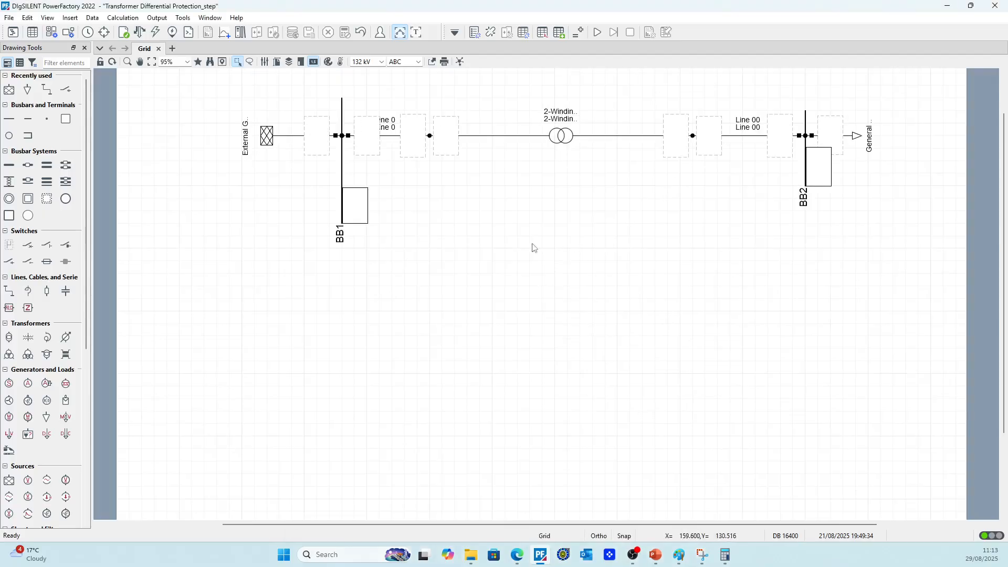
scroll(575, 210, down, 1)
scroll(834, 181, up, 1)
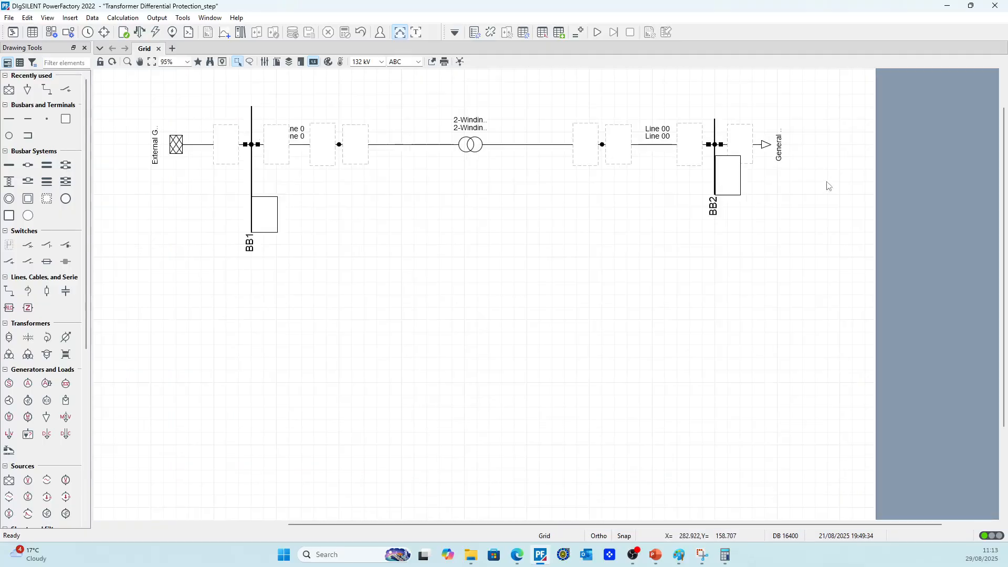
click(152, 33)
click(619, 78)
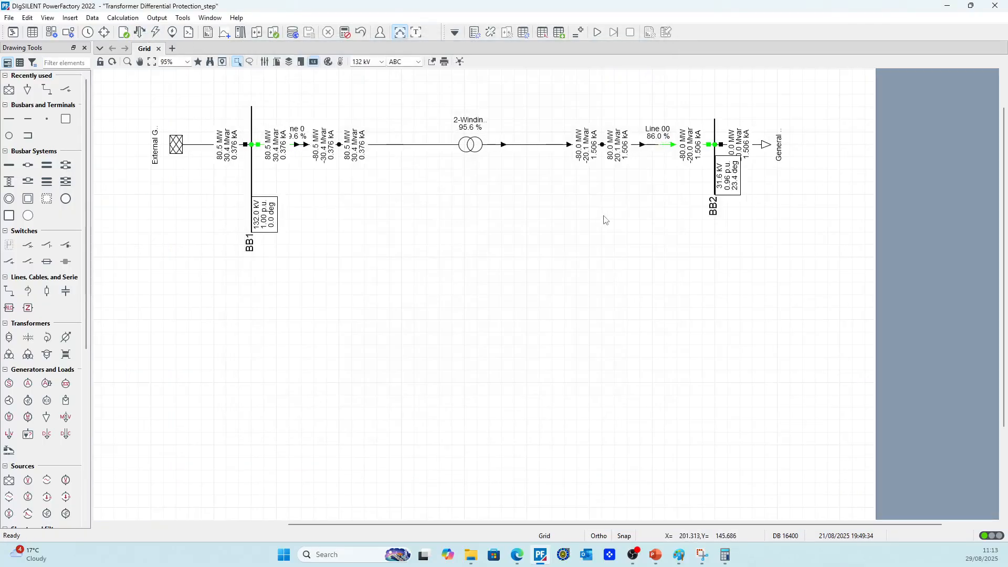
scroll(732, 203, up, 1)
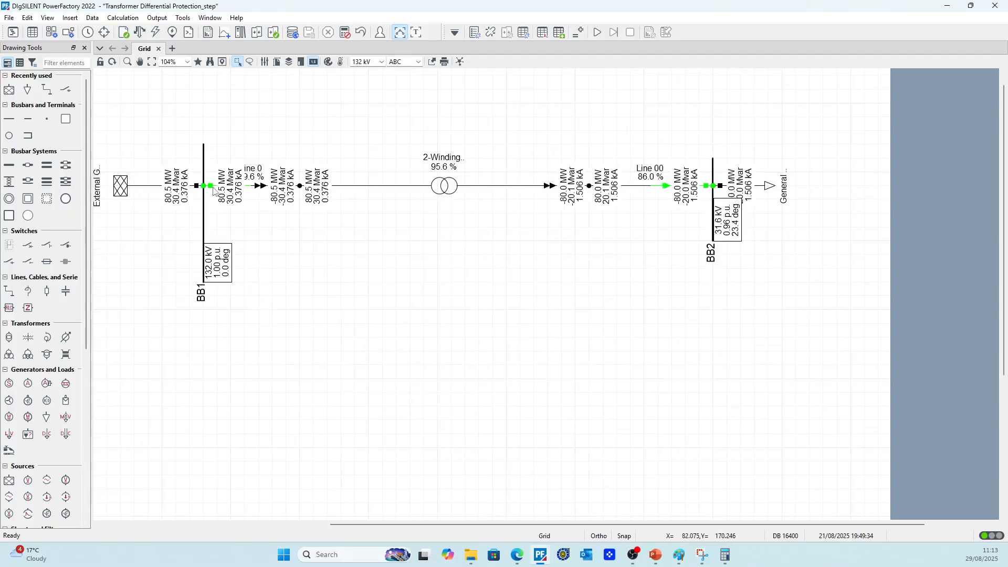
Create a new relay device in the BB1 cubicle of Line 0
right_click(213, 190)
mouse_move(263, 282)
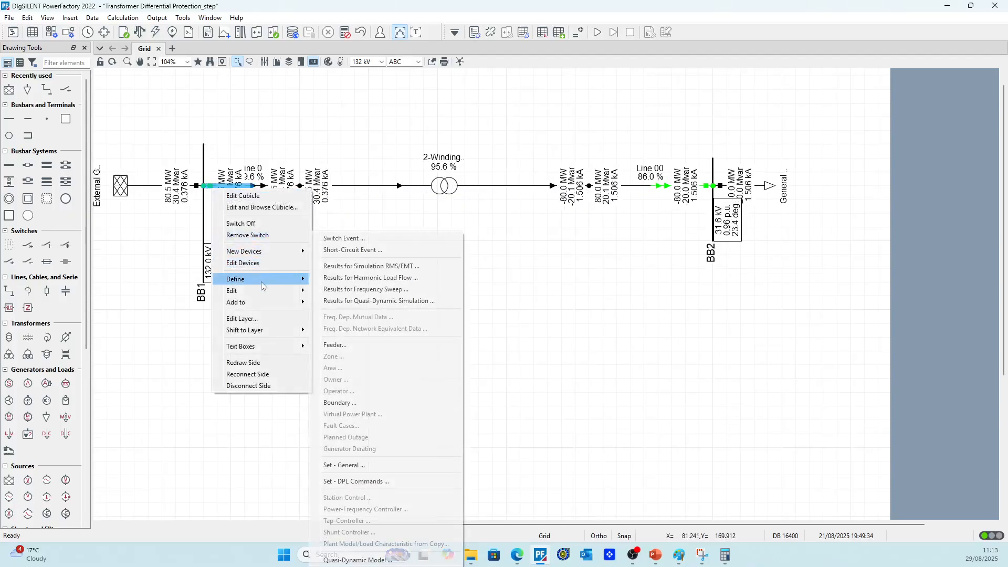
click(192, 230)
right_click(210, 186)
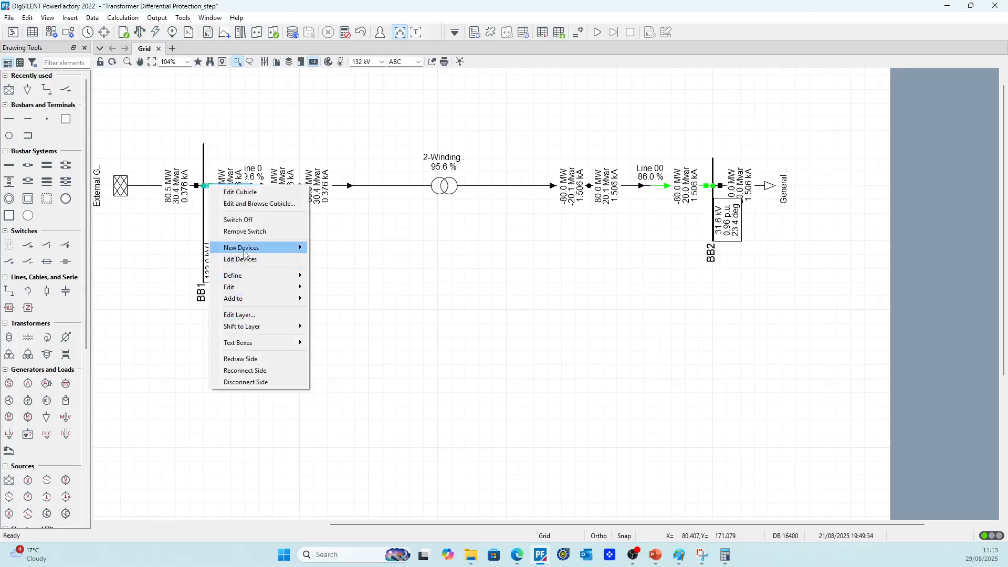
mouse_move(244, 254)
click(328, 247)
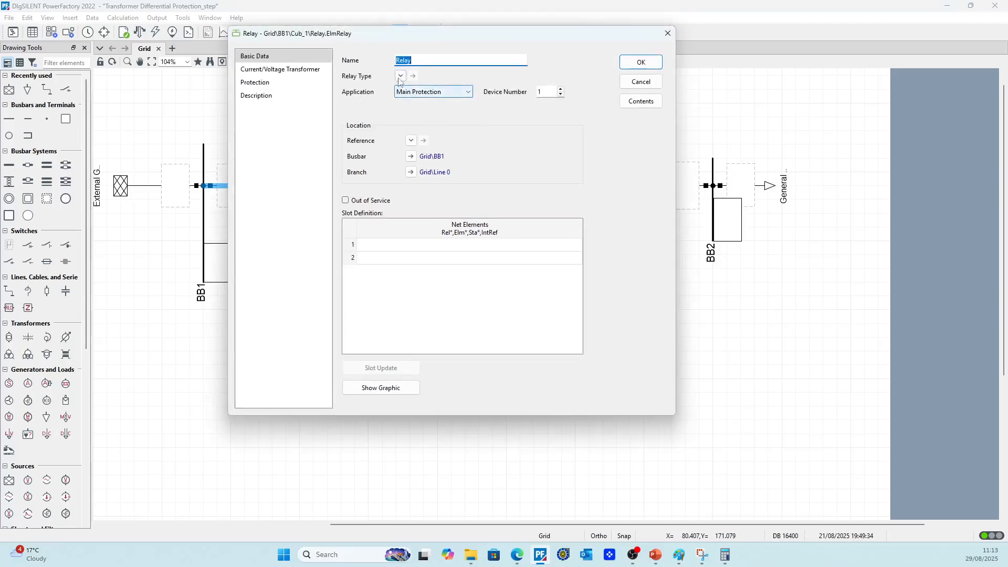
Assign the F87L Line Differential (magnitude) type from the project library's Generic relays folder to the relay
click(401, 76)
click(425, 90)
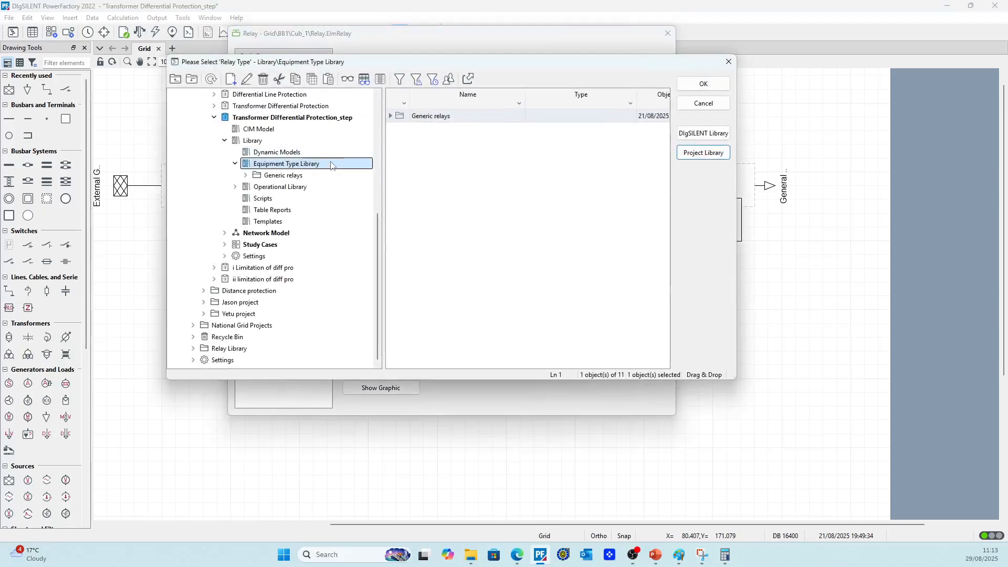
double_click(281, 176)
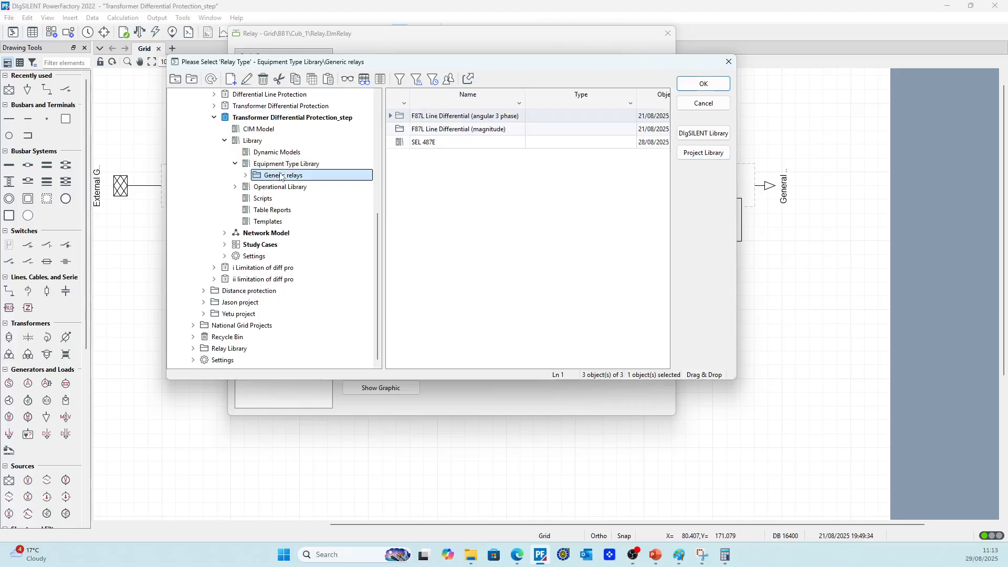
click(321, 199)
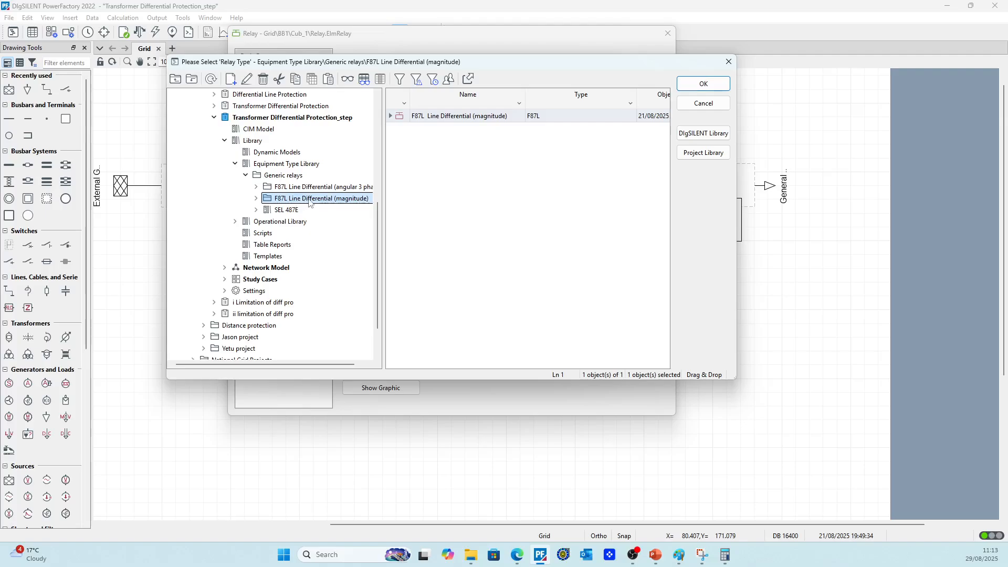
double_click(399, 116)
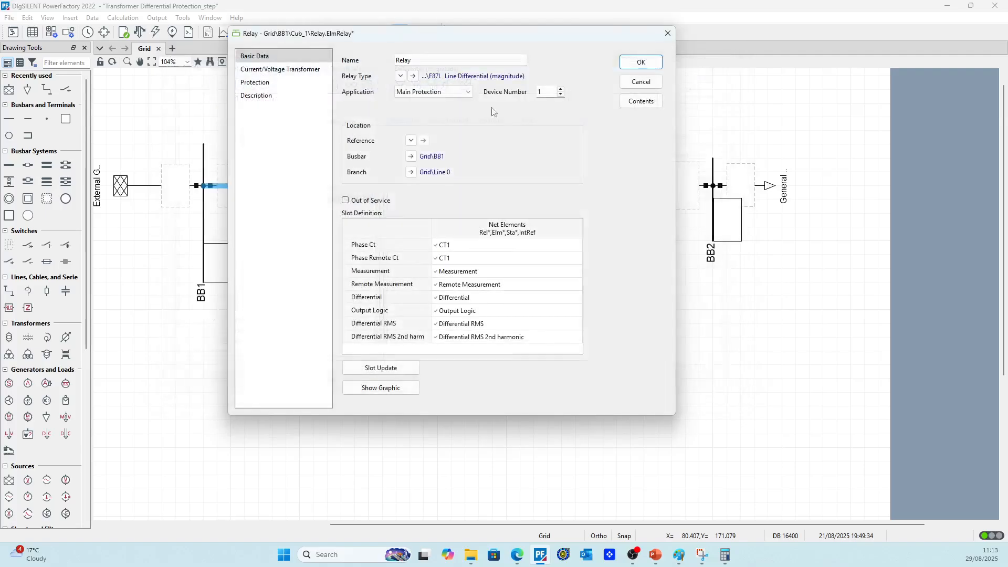
Clear the current transformers from the relay's Phase Ct and Phase Remote Ct slots and accept the relay
right_click(499, 244)
click(525, 292)
right_click(472, 259)
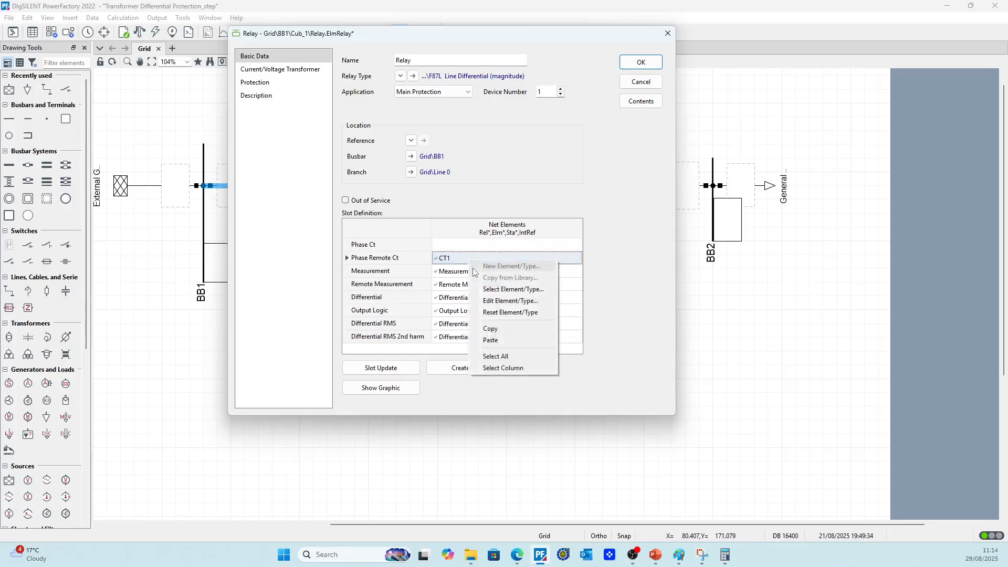
click(510, 312)
click(640, 62)
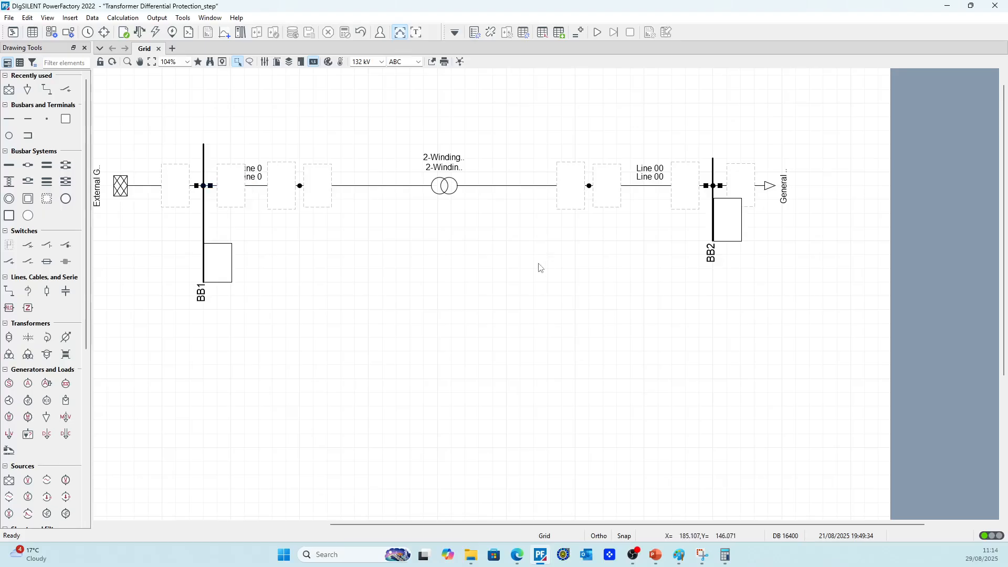
Copy CT1 from the devices at the BB1 end of Line 0 into the relay's Phase Ct slot and accept it
right_click(210, 187)
click(246, 274)
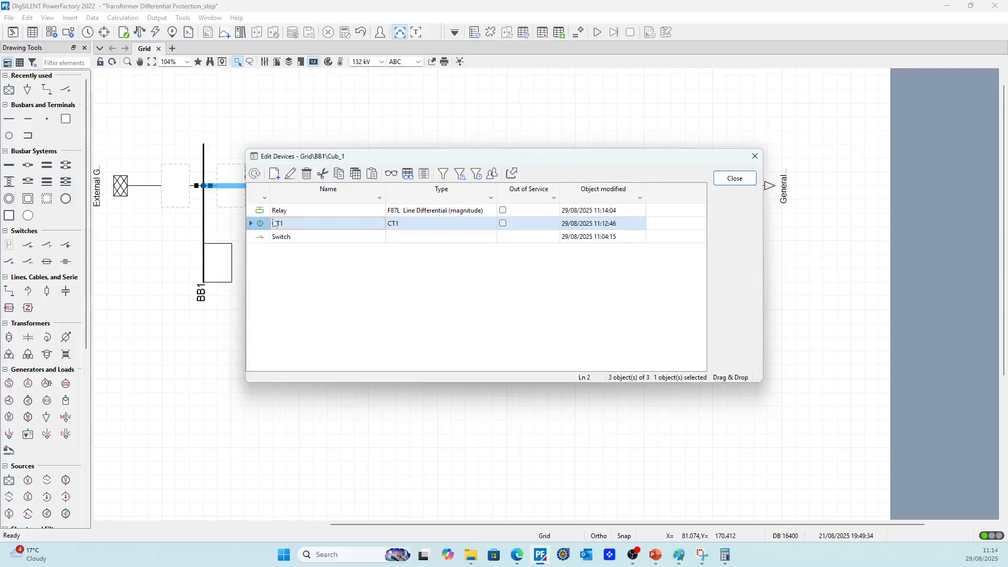
double_click(265, 210)
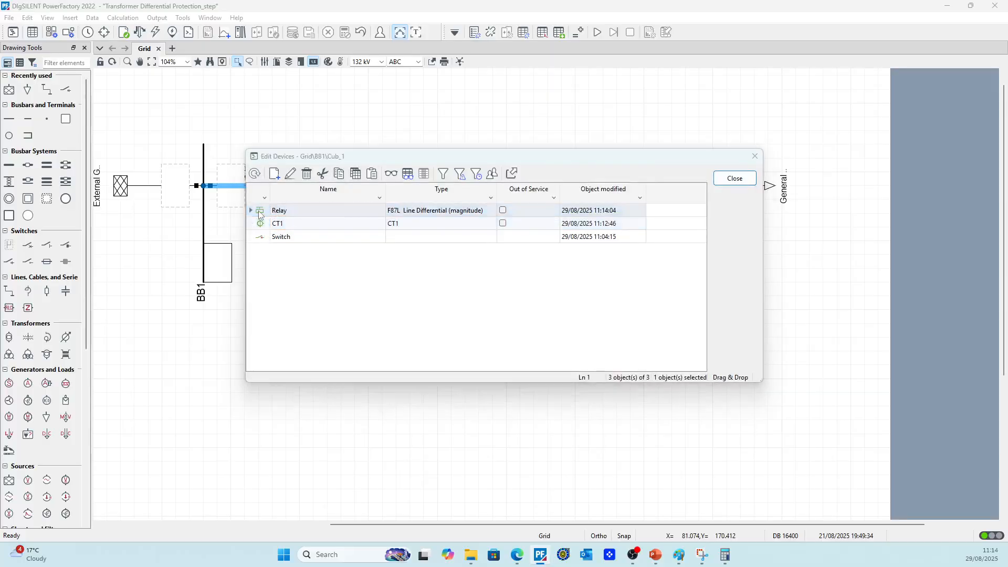
click(469, 243)
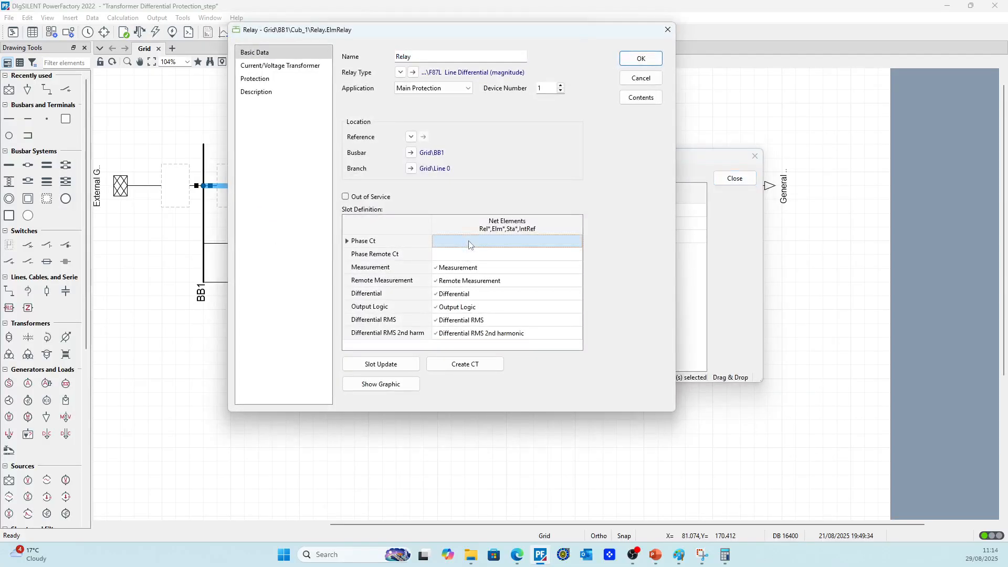
click(640, 58)
click(735, 178)
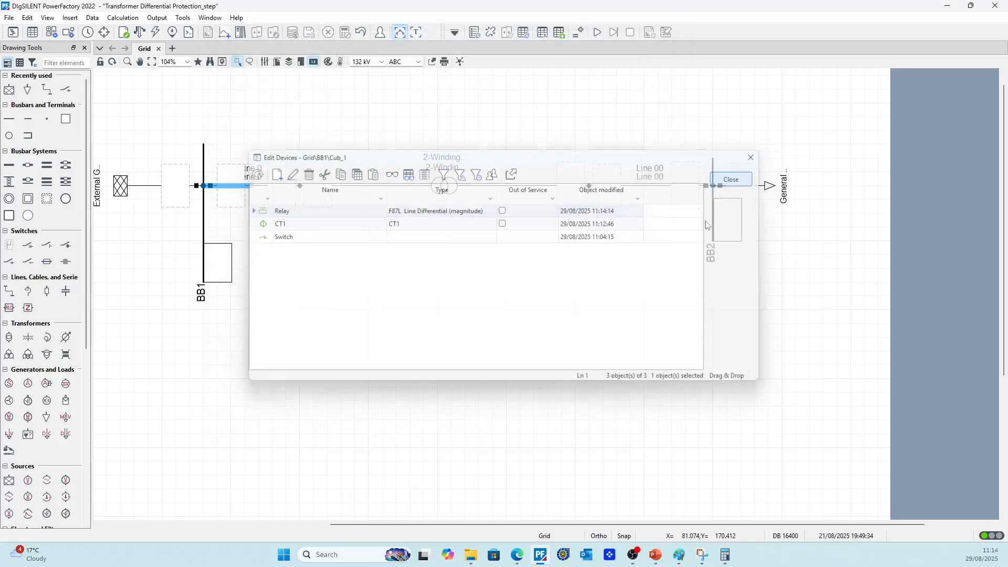
Copy CT2 from the devices at the BB2 end of Line 00 into the Phase Remote Ct slot of the BB1 relay
right_click(709, 191)
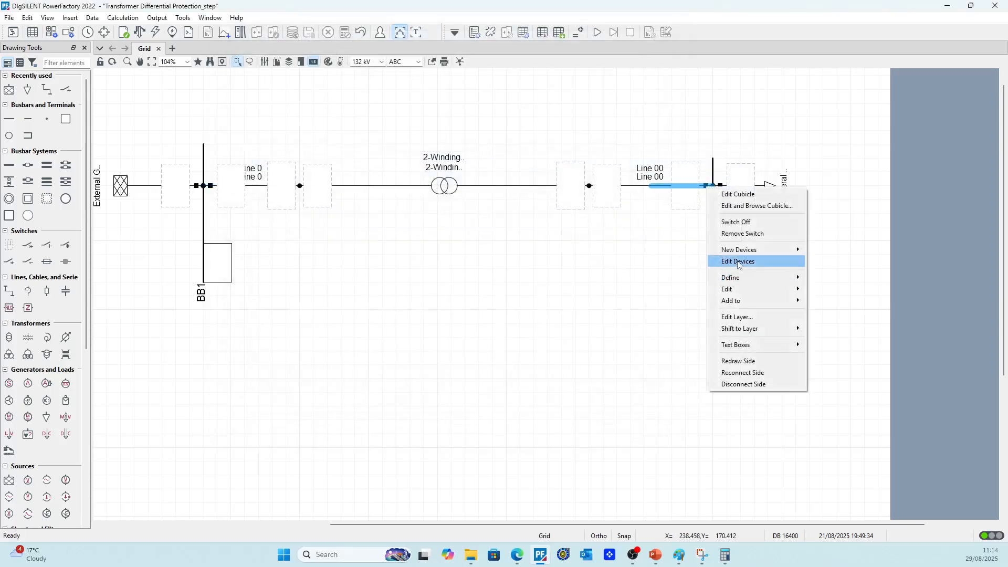
click(739, 261)
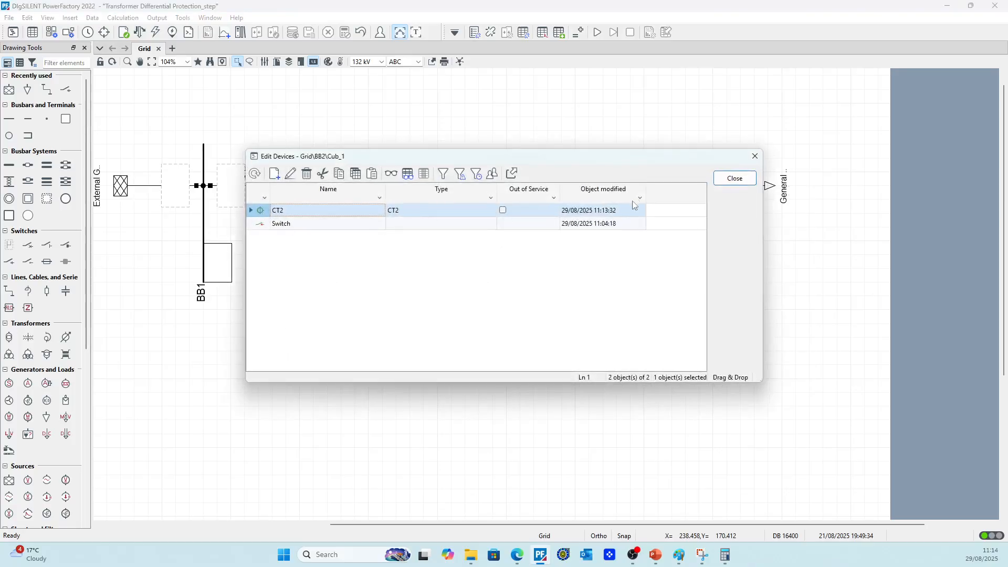
click(735, 178)
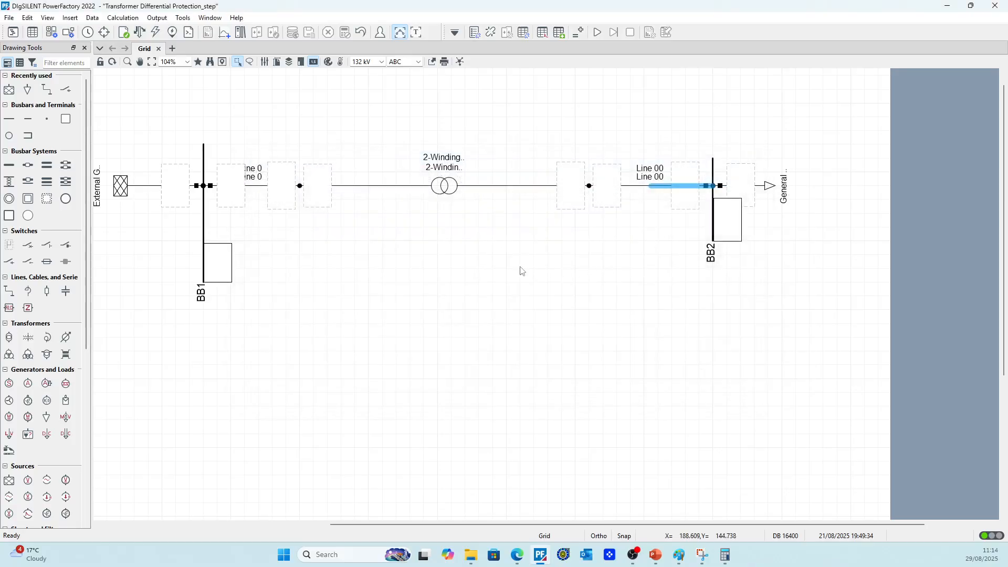
right_click(210, 187)
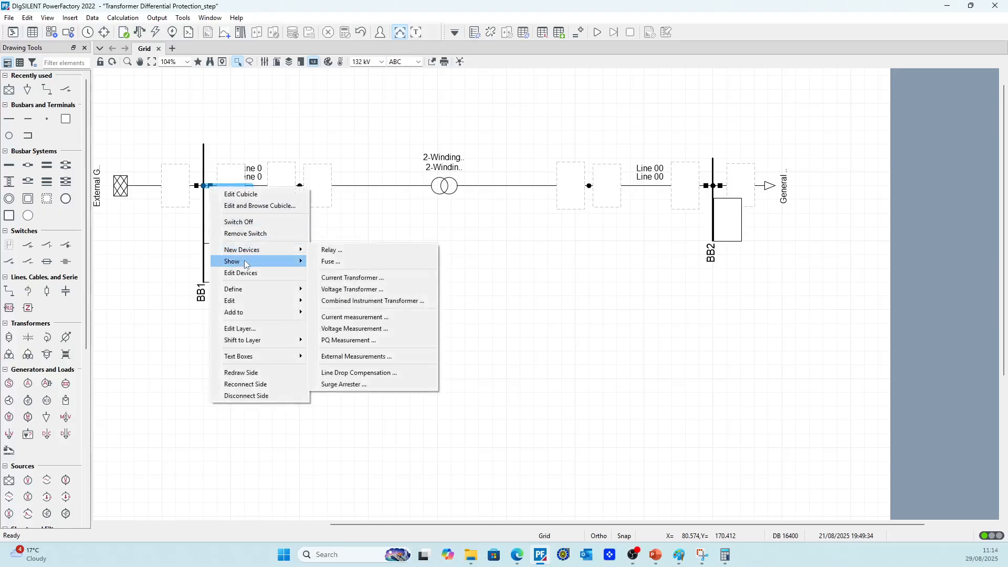
click(244, 273)
double_click(273, 210)
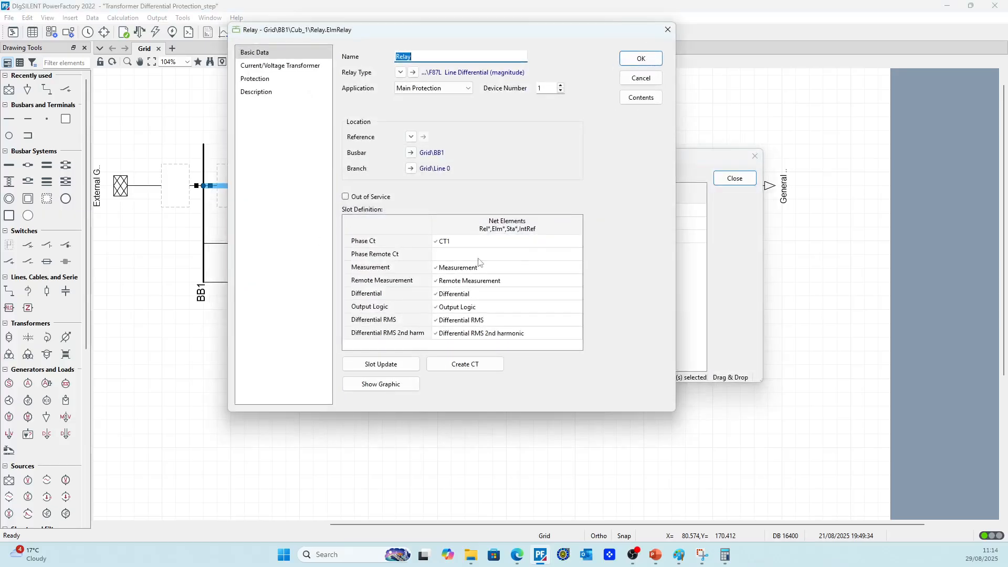
click(449, 254)
right_click(449, 254)
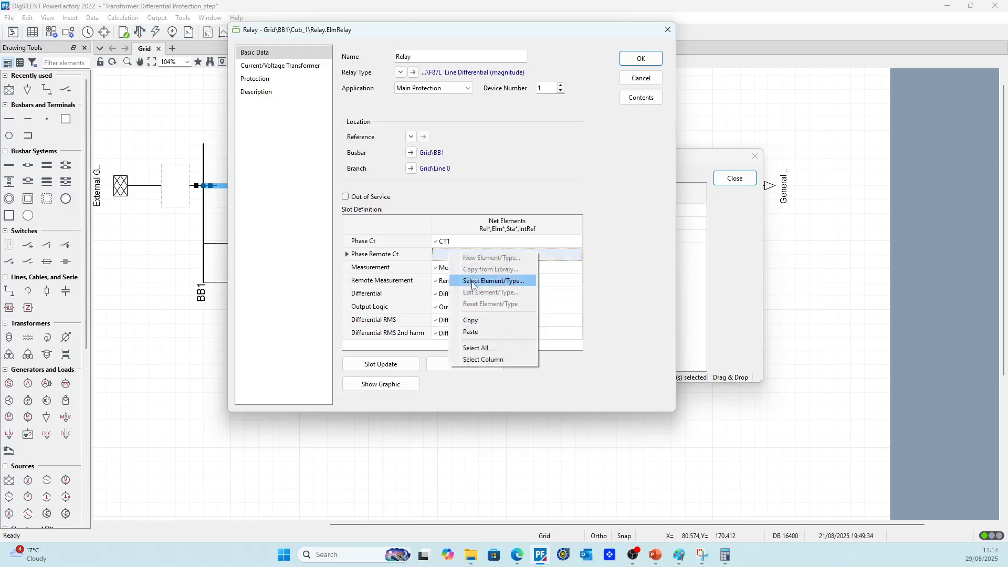
click(474, 330)
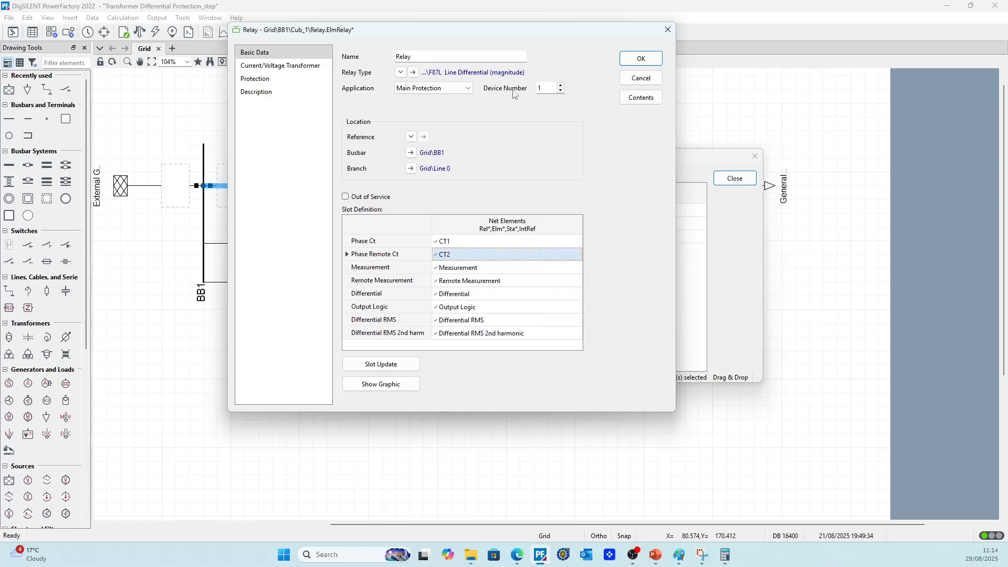
Review the threshold and slope settings of the relay's Differential element, then accept the element and the relay
drag(530, 33, 567, 118)
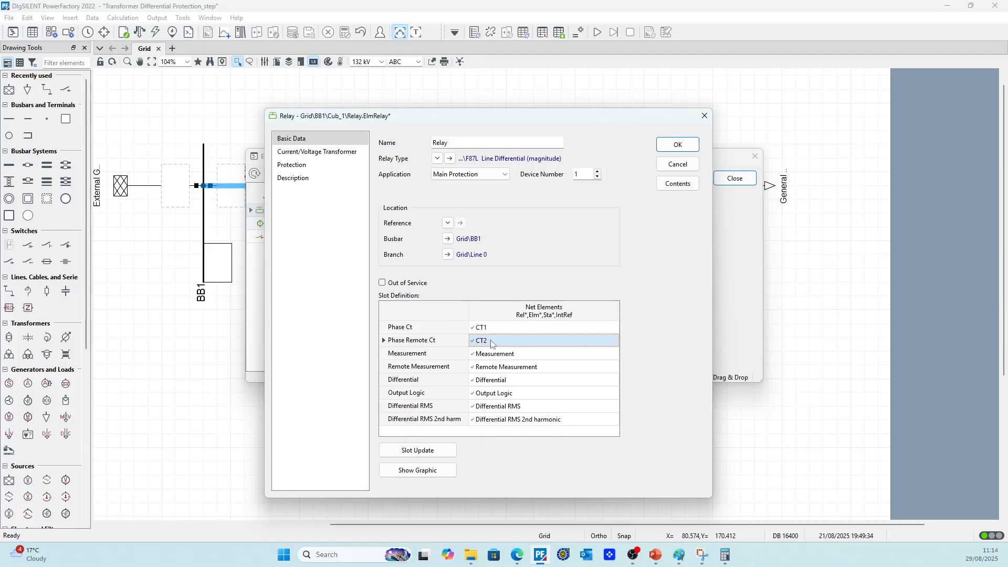
click(517, 382)
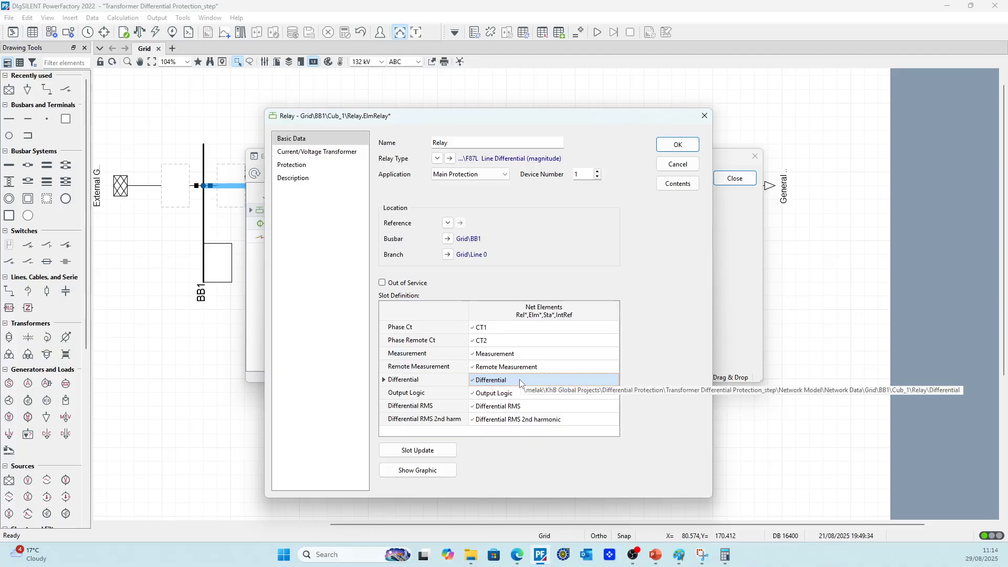
double_click(521, 383)
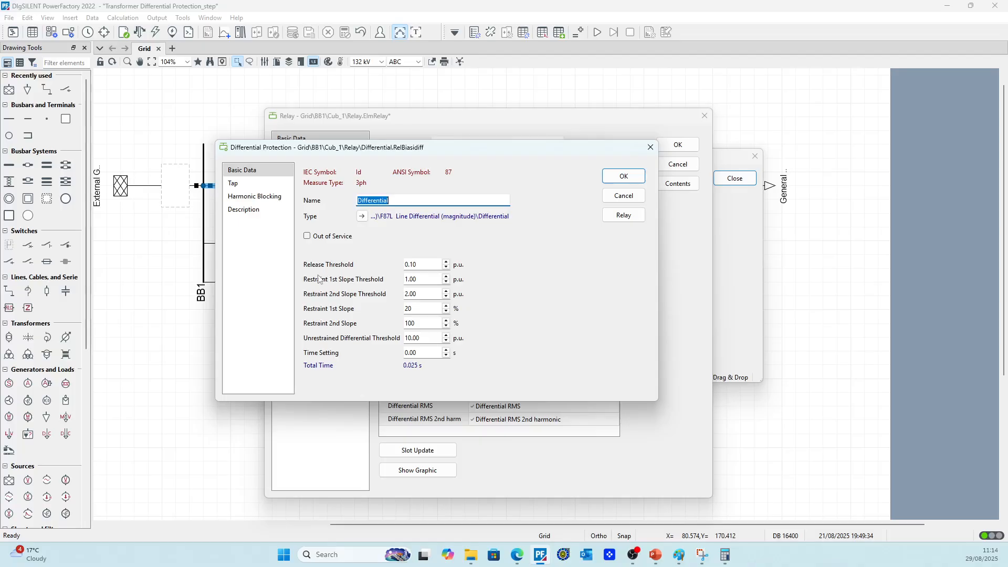
drag(423, 264, 392, 264)
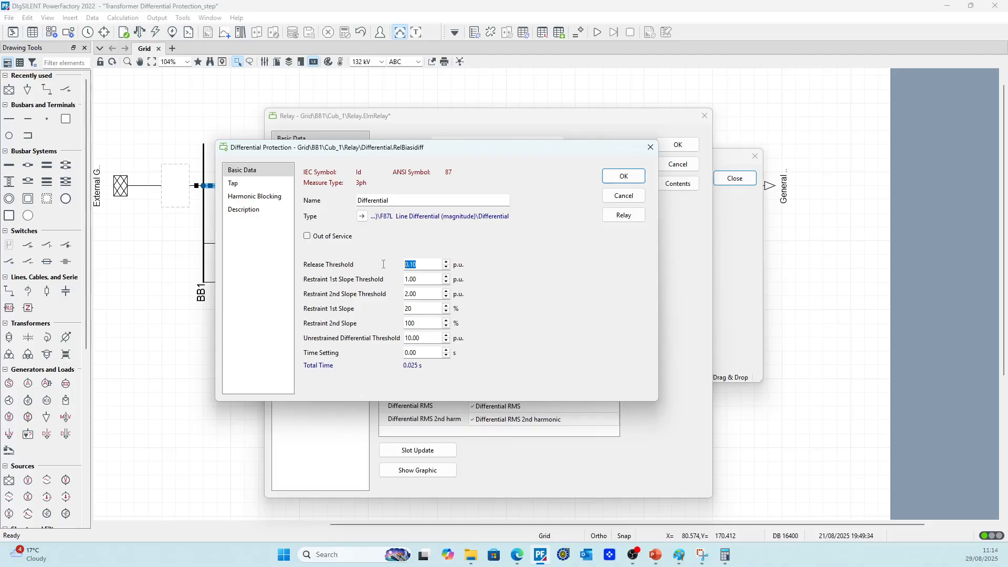
click(622, 177)
click(678, 145)
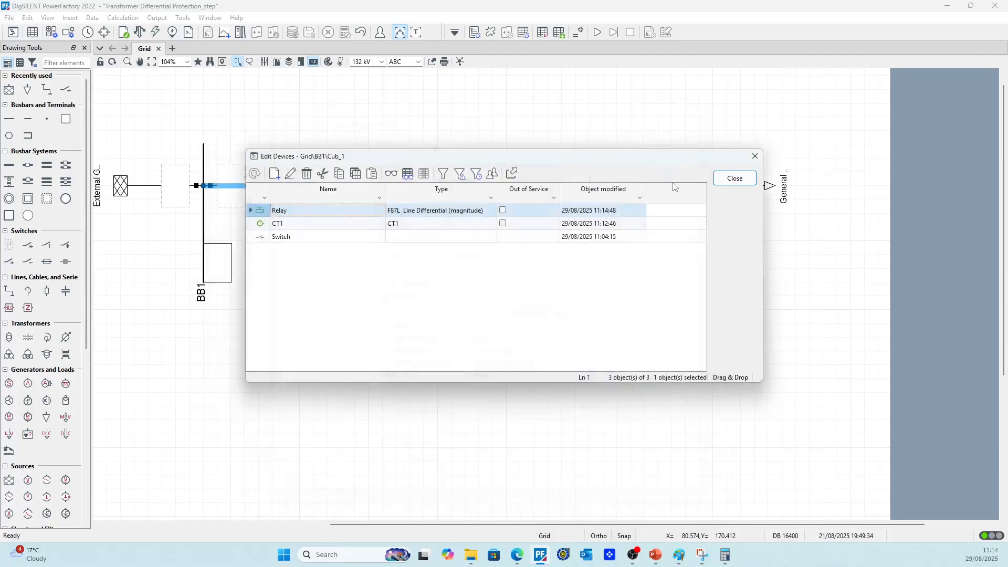
Close the list of devices at the BB1 end of Line 0 and run the load flow calculation
click(735, 178)
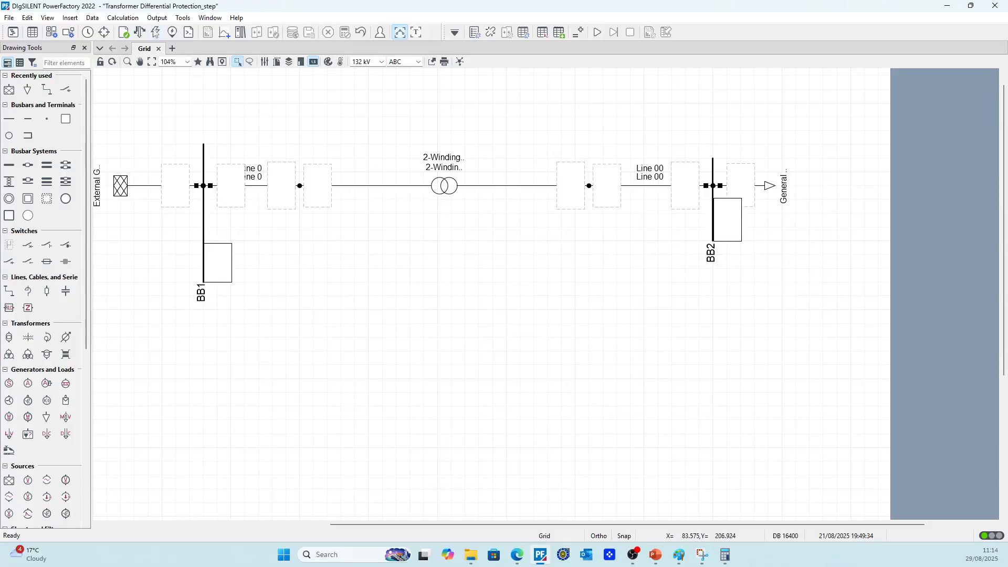
click(139, 32)
click(622, 74)
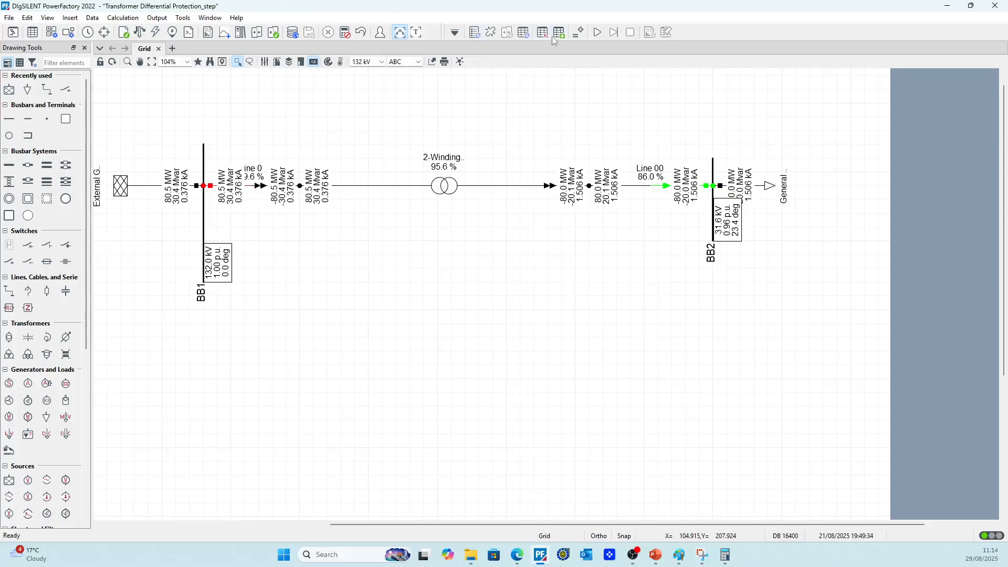
Auto-insert the protection devices into the current grid diagram with the Diagram Layout Tool
click(460, 62)
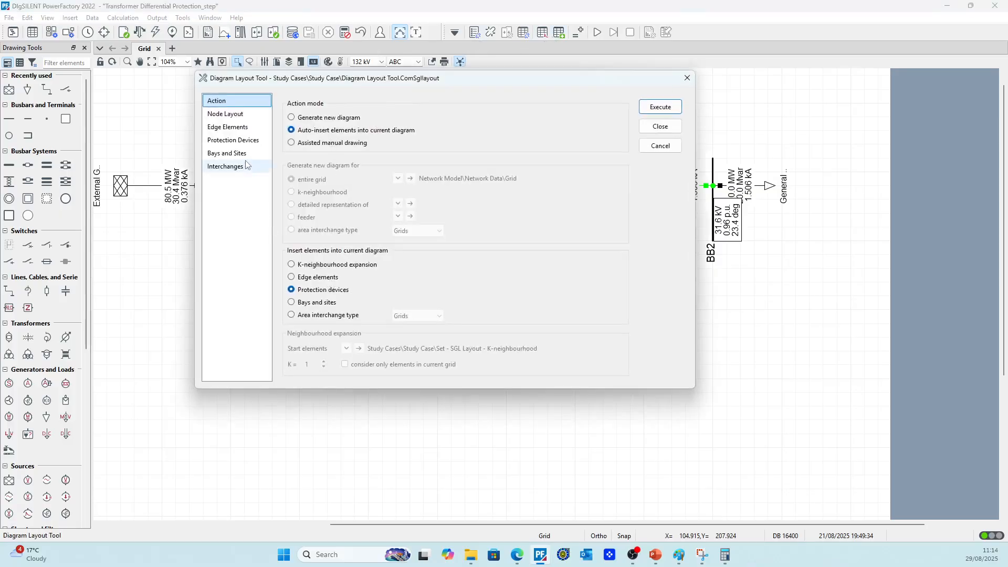
click(236, 140)
click(656, 108)
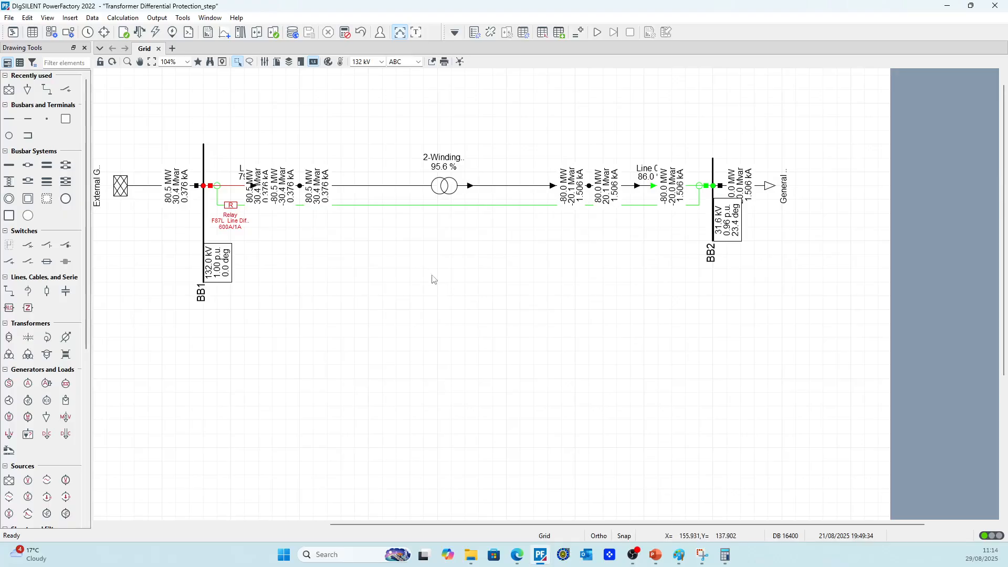
Lengthen busbars BB1 and BB2 downward on the diagram to make room for the relay between them
click(204, 281)
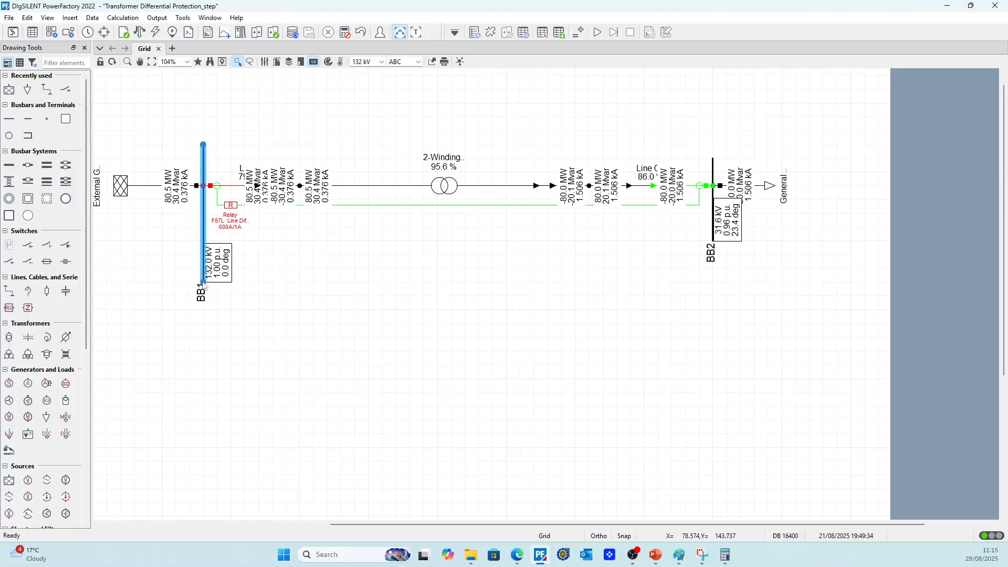
drag(204, 283, 202, 393)
click(369, 340)
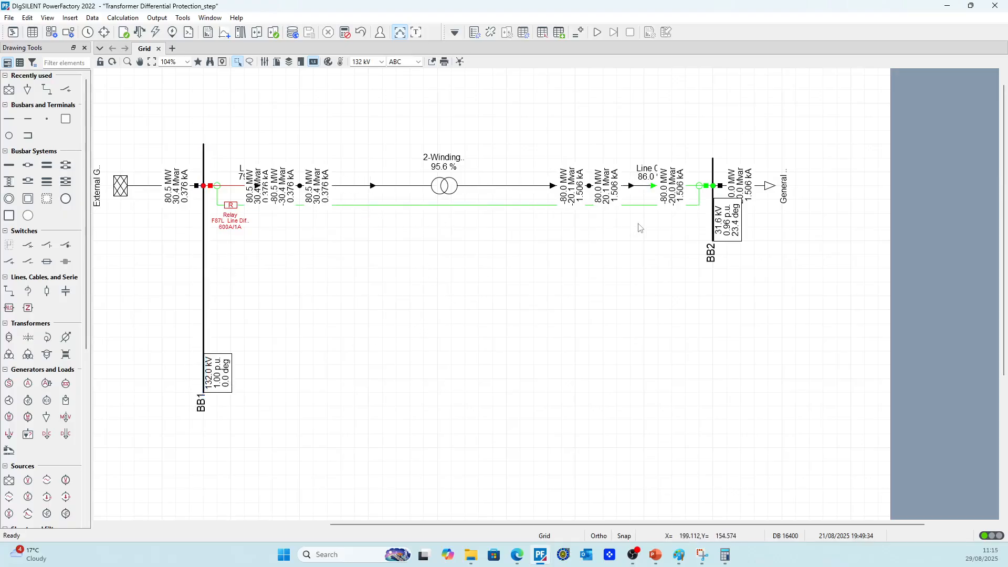
click(714, 245)
drag(714, 245, 717, 376)
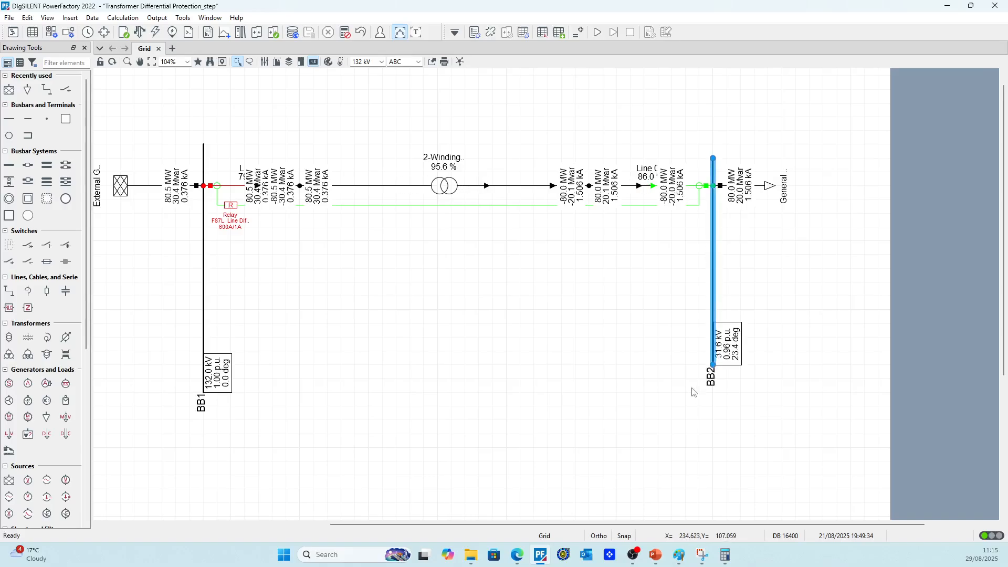
click(695, 392)
Place the relay symbol midway between the busbars below the transformer and enlarge it into a roughly square block
drag(231, 213, 432, 308)
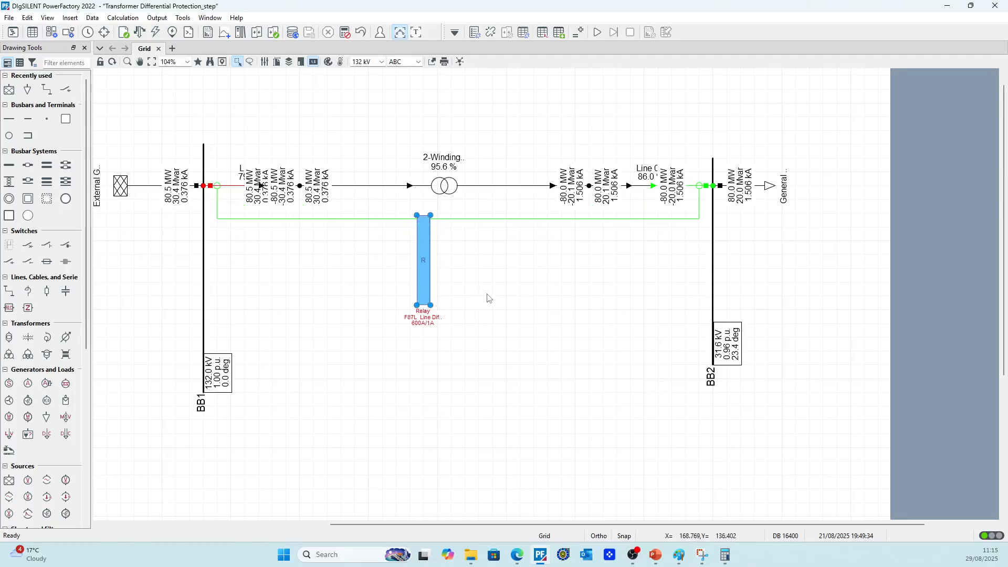
click(479, 282)
key(ctrl+z)
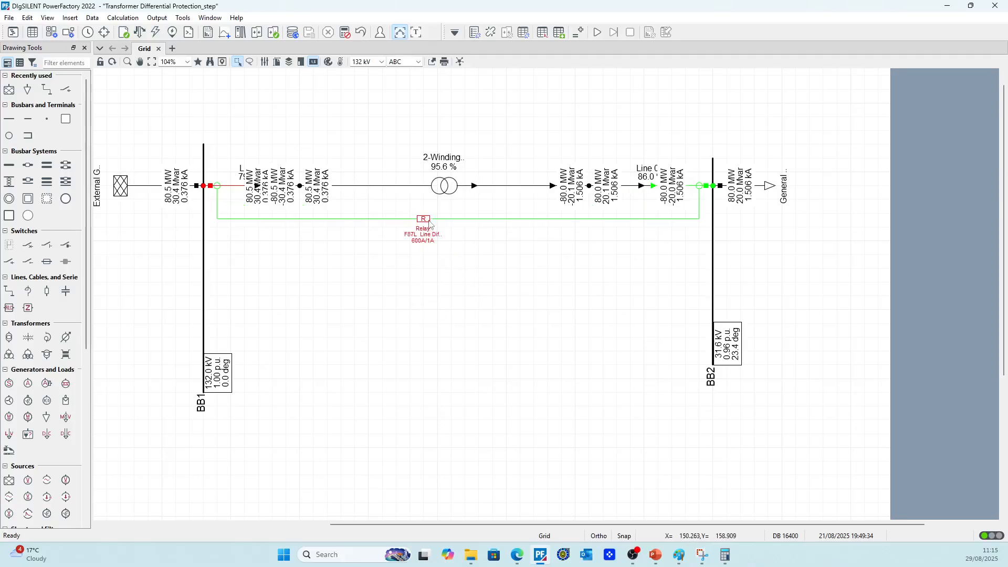
drag(426, 219, 485, 346)
click(561, 350)
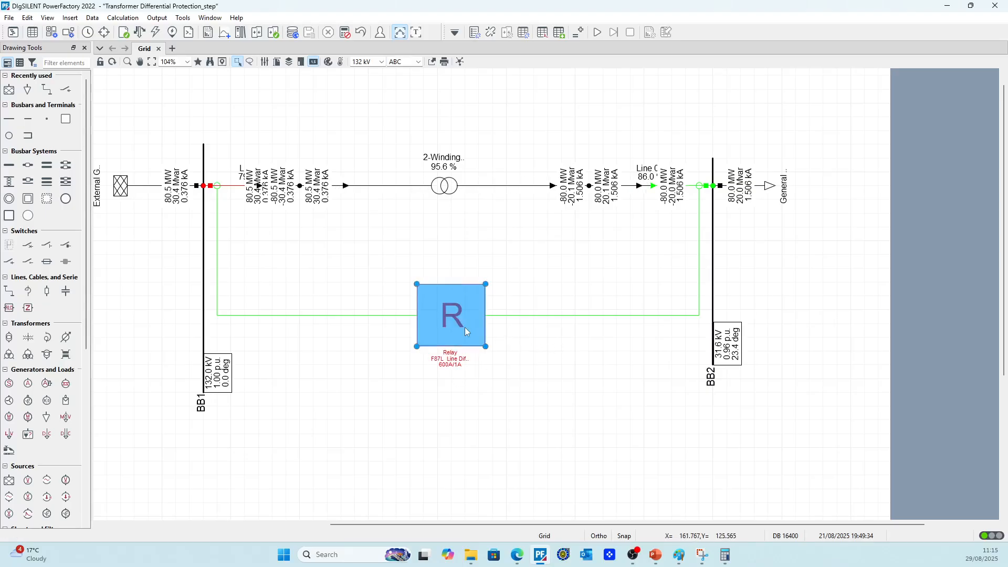
Check the relay's slot assignments, then examine the load flow results around Line 0 and the transformer
double_click(464, 326)
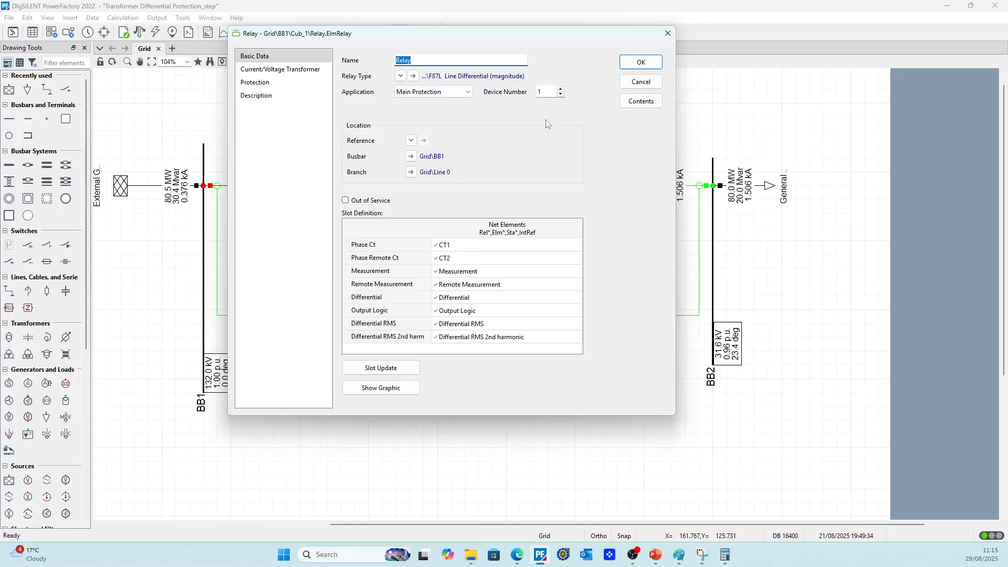
click(641, 62)
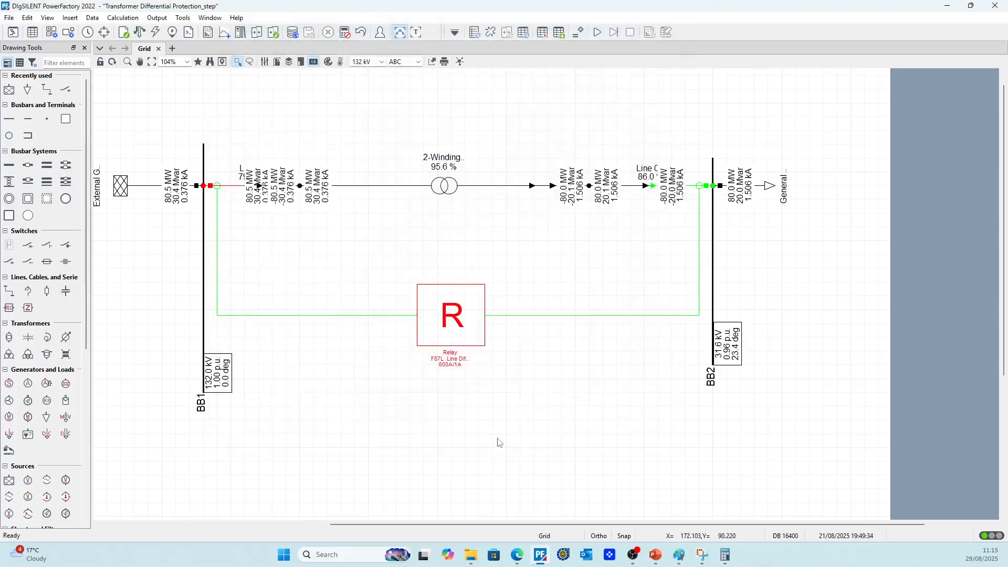
scroll(268, 206, up, 3)
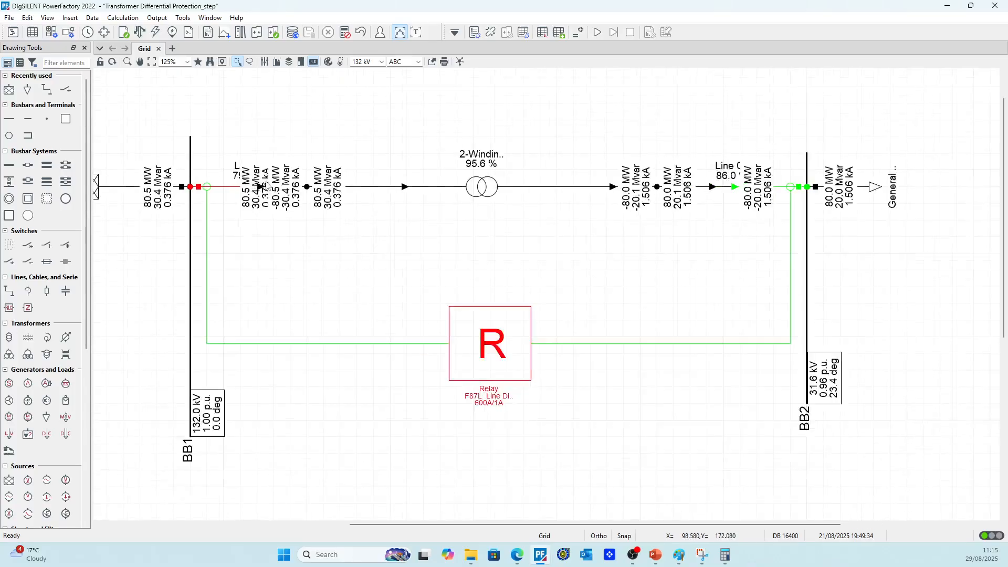
scroll(225, 195, up, 2)
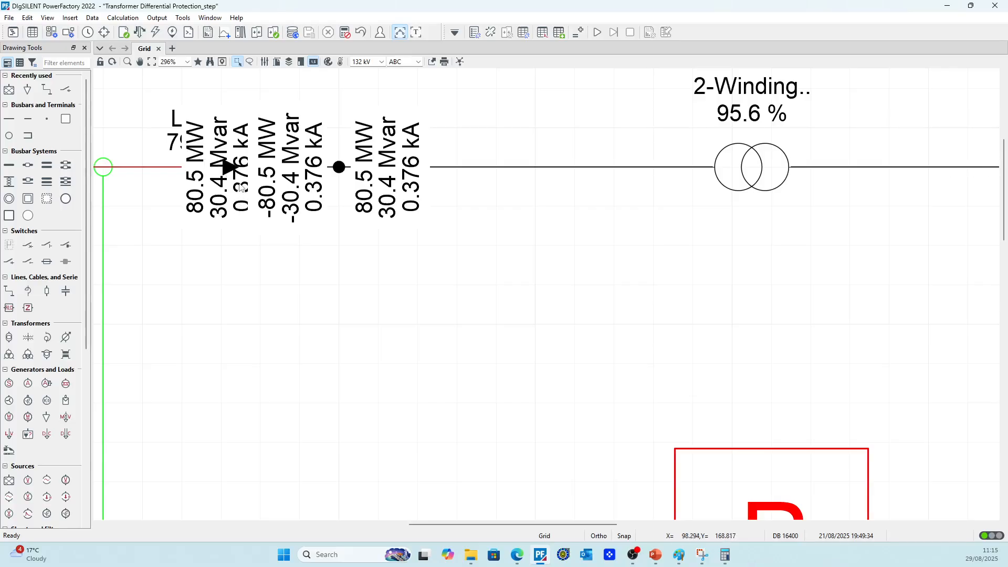
scroll(233, 240, down, 2)
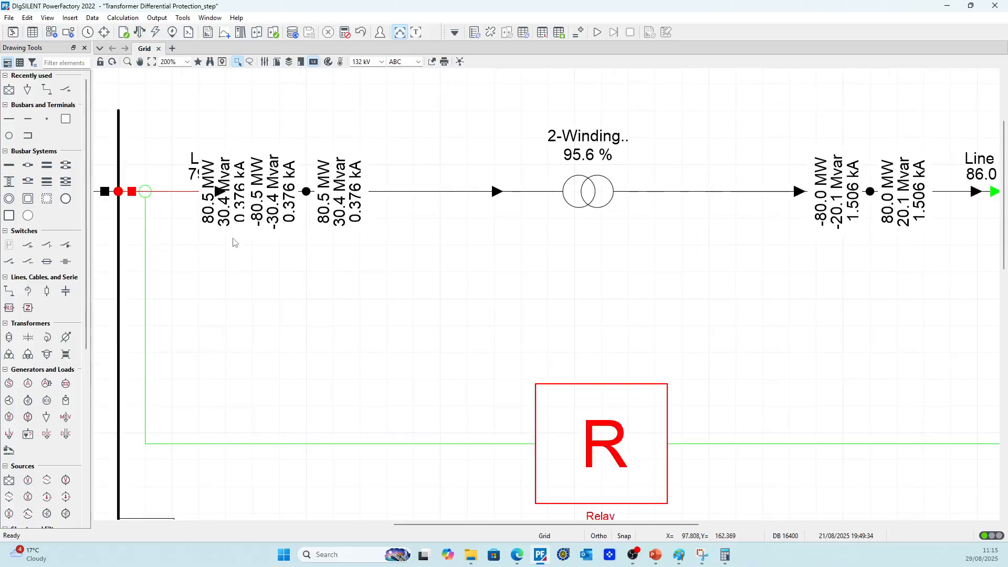
scroll(234, 240, down, 2)
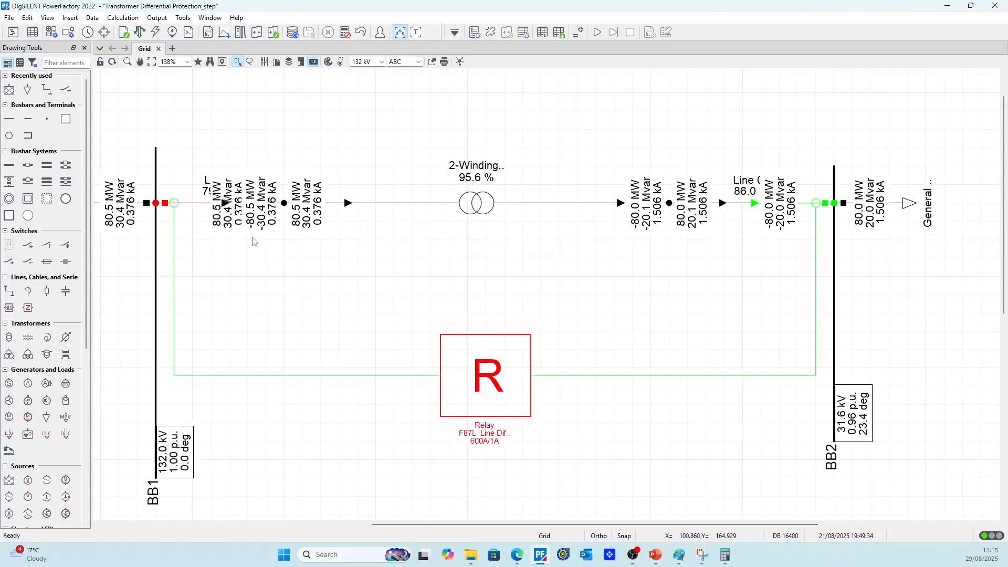
scroll(340, 305, down, 1)
Set the relay's Differential element to release threshold 0.30 p.u., 1st slope threshold 2.00 p.u., 2nd slope threshold 10.00 p.u. and 1st slope 30 %
double_click(461, 347)
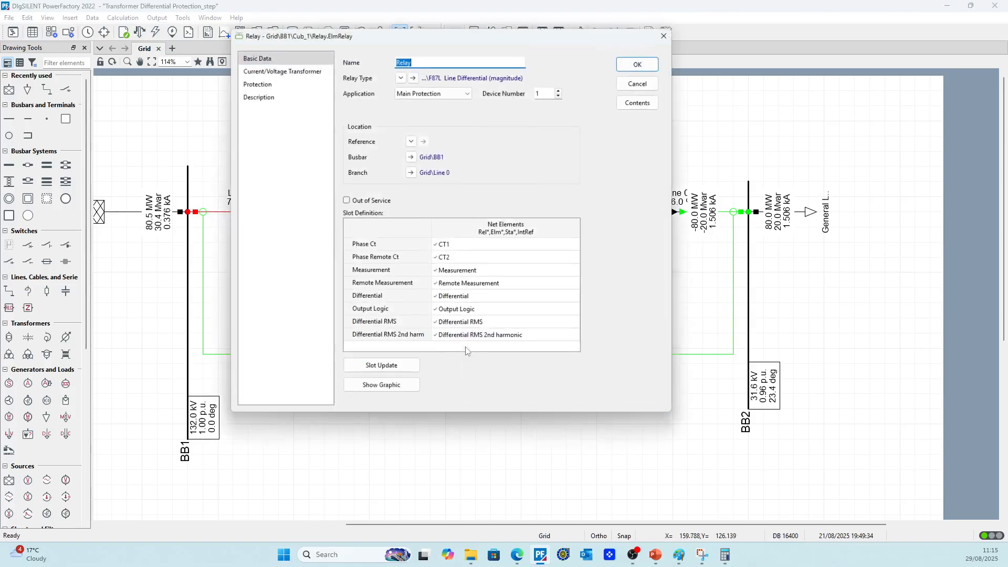
double_click(465, 297)
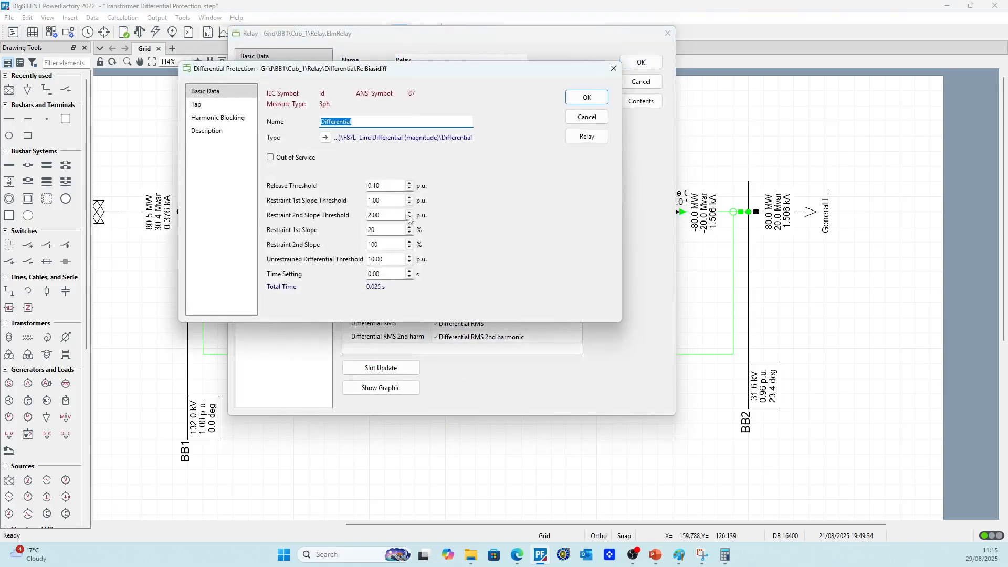
drag(399, 78, 530, 139)
click(514, 262)
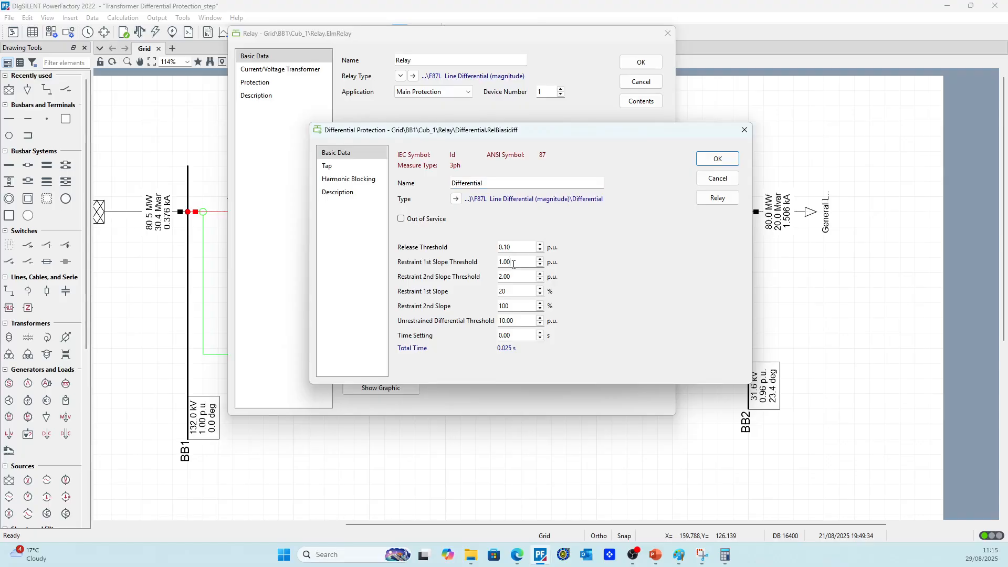
click(520, 248)
drag(524, 282, 450, 284)
text(1)
text(0)
text(30)
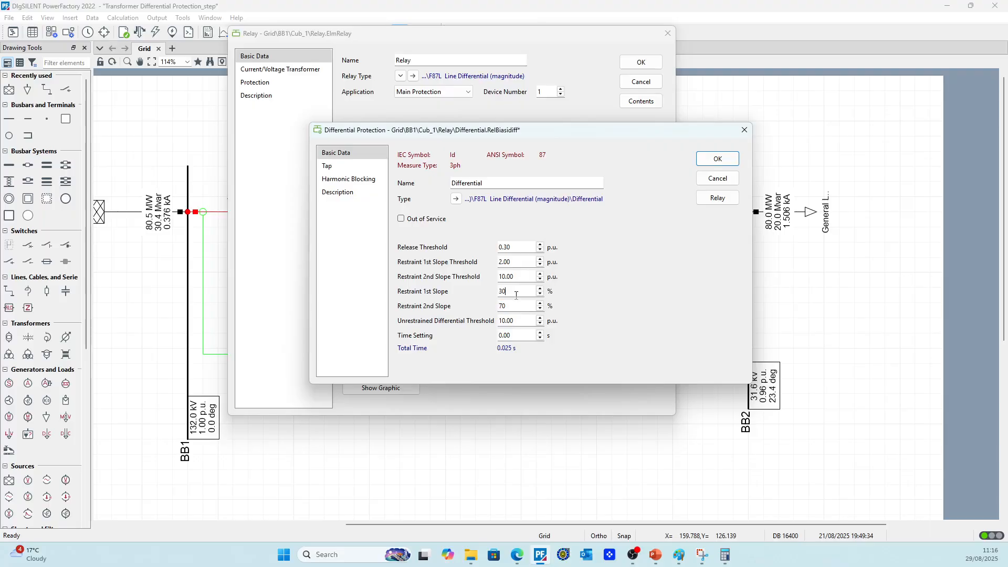
Set the Differential element's unrestrained differential threshold to 8.00 p.u. and close the relay's settings
drag(518, 325, 483, 323)
text(8)
click(717, 160)
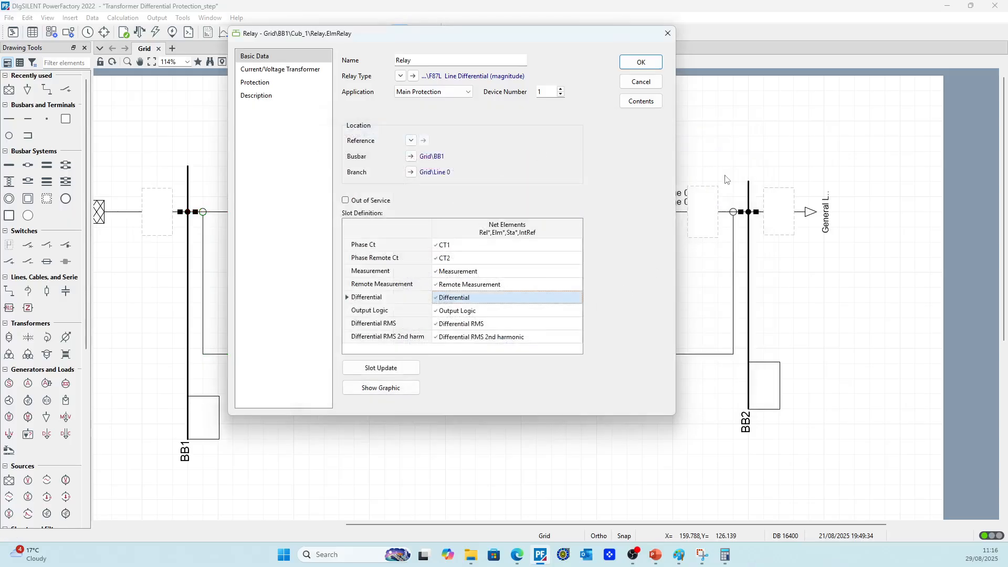
click(632, 85)
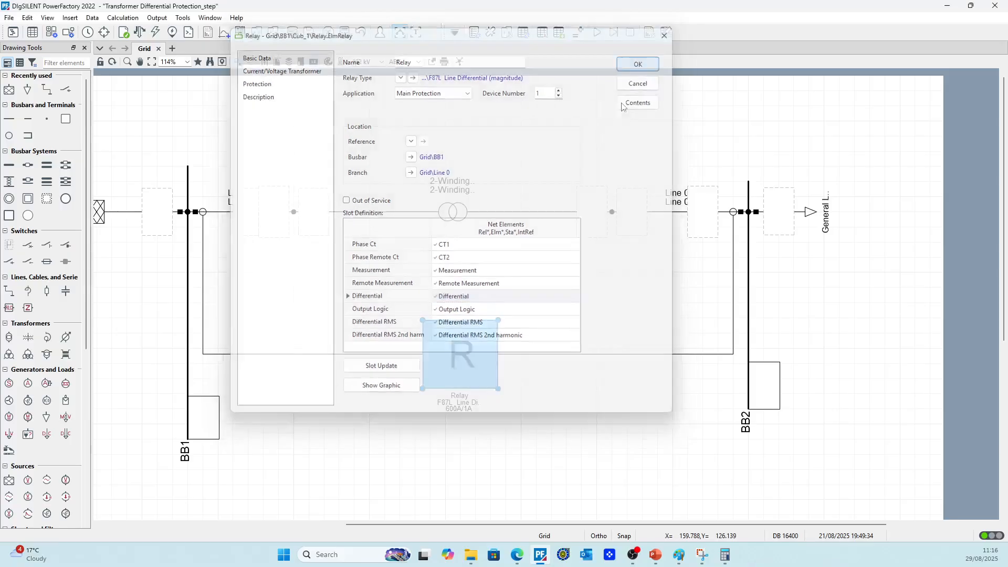
Move the relay block slightly upward on the grid diagram, keeping it midway between the busbars
click(545, 392)
scroll(540, 382, down, 3)
scroll(660, 273, up, 2)
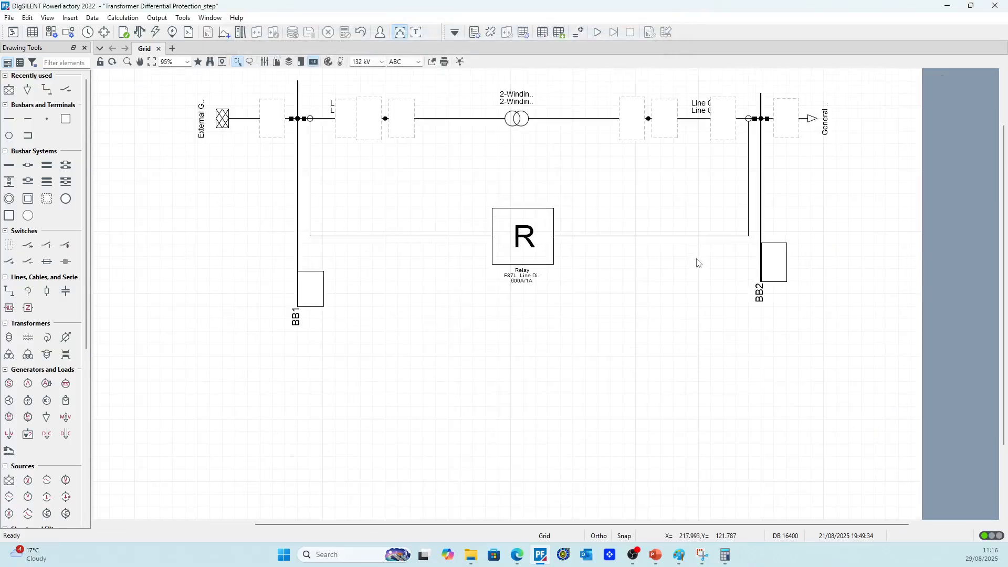
click(552, 262)
click(557, 266)
click(551, 261)
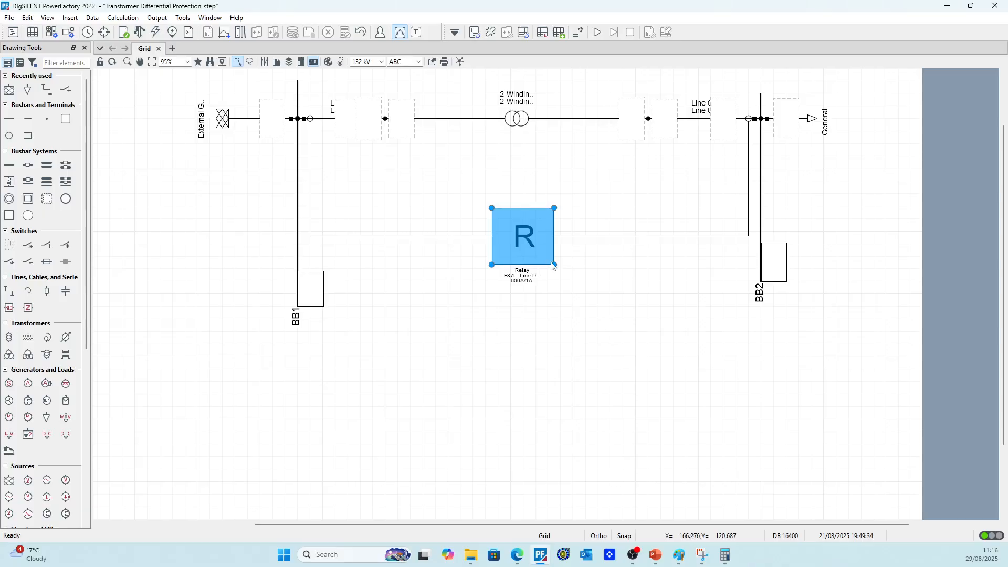
mouse_move(554, 265)
mouse_down()
mouse_move(535, 243)
mouse_move(560, 262)
mouse_move(554, 252)
mouse_up()
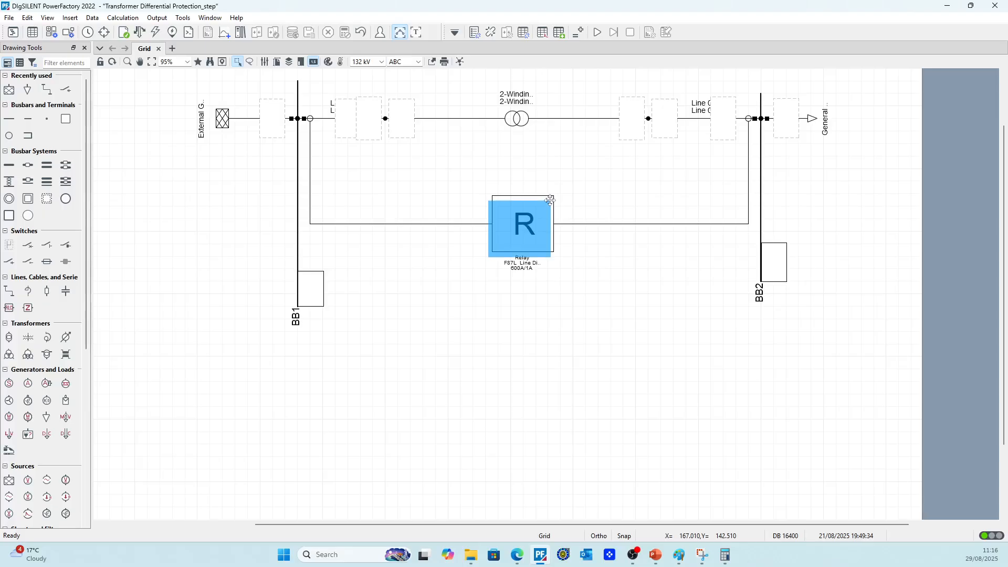
click(562, 233)
Run a balanced, positive-sequence AC load flow calculation
click(139, 32)
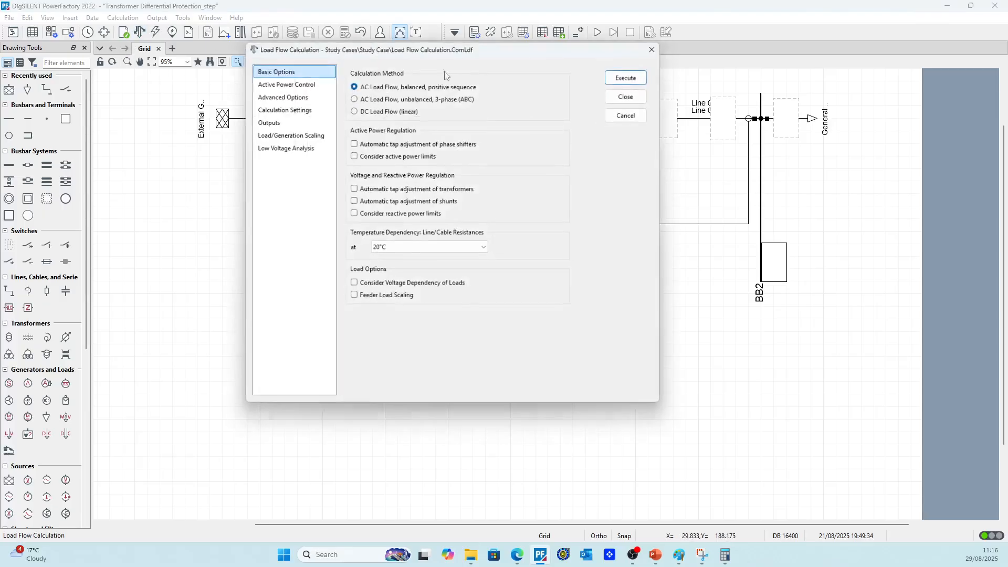
click(634, 74)
click(591, 222)
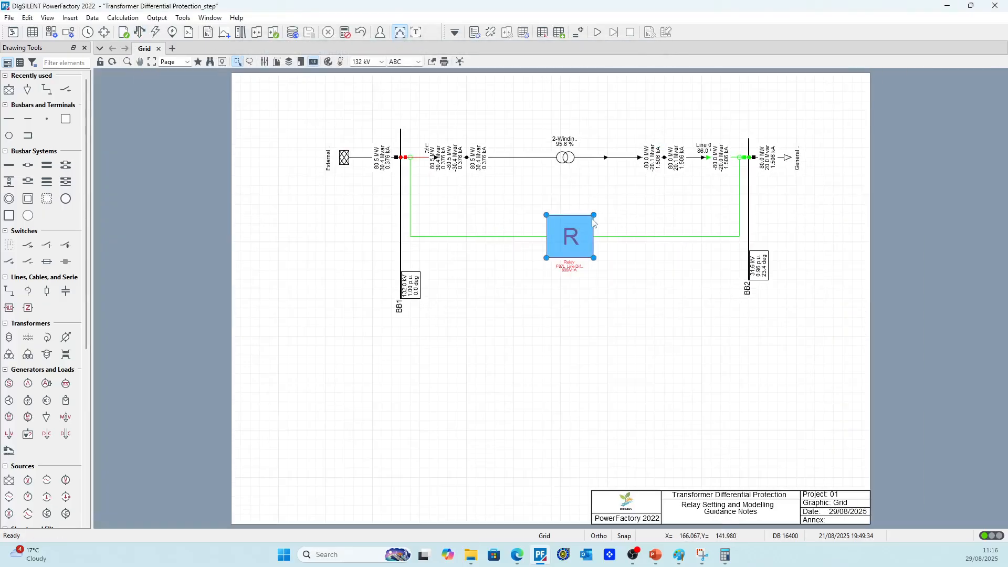
Shrink the relay block and straighten its BB1 connection line so it is level with the BB2 one
mouse_move(594, 216)
mouse_down()
mouse_move(571, 244)
mouse_move(577, 258)
mouse_move(547, 216)
mouse_move(592, 236)
mouse_up()
click(593, 266)
click(567, 250)
scroll(577, 232, up, 2)
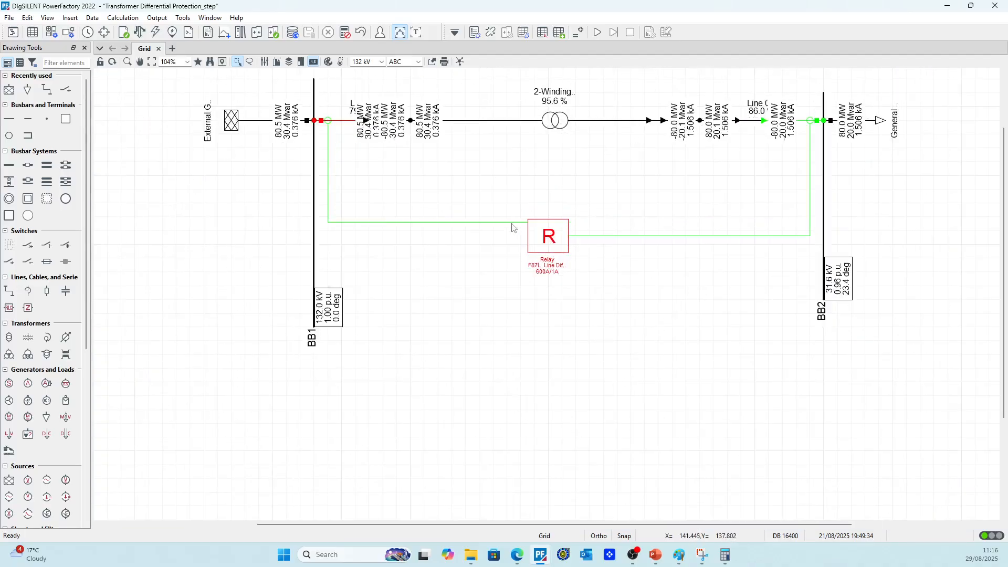
drag(513, 222, 514, 236)
scroll(541, 250, down, 2)
scroll(697, 202, up, 1)
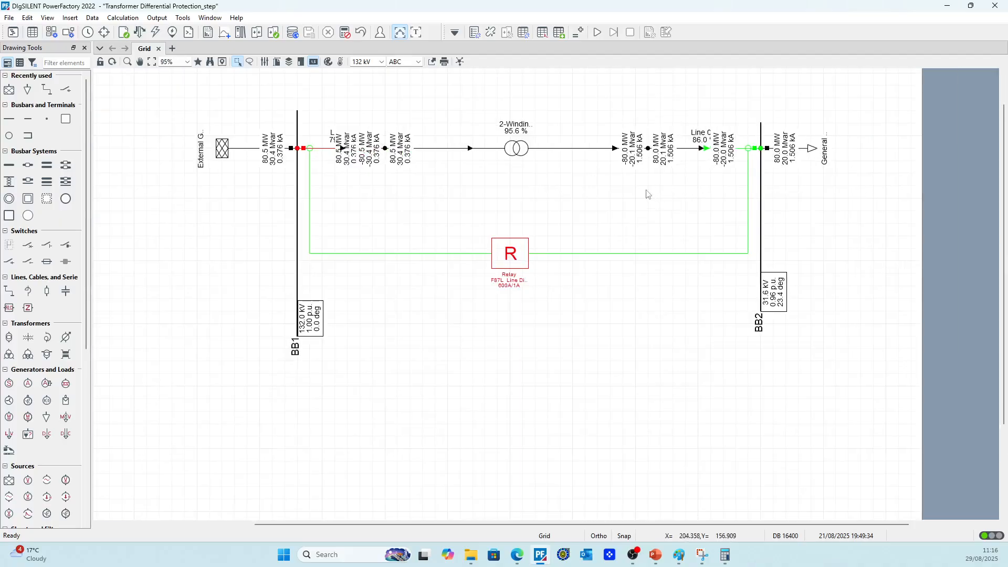
scroll(610, 231, up, 1)
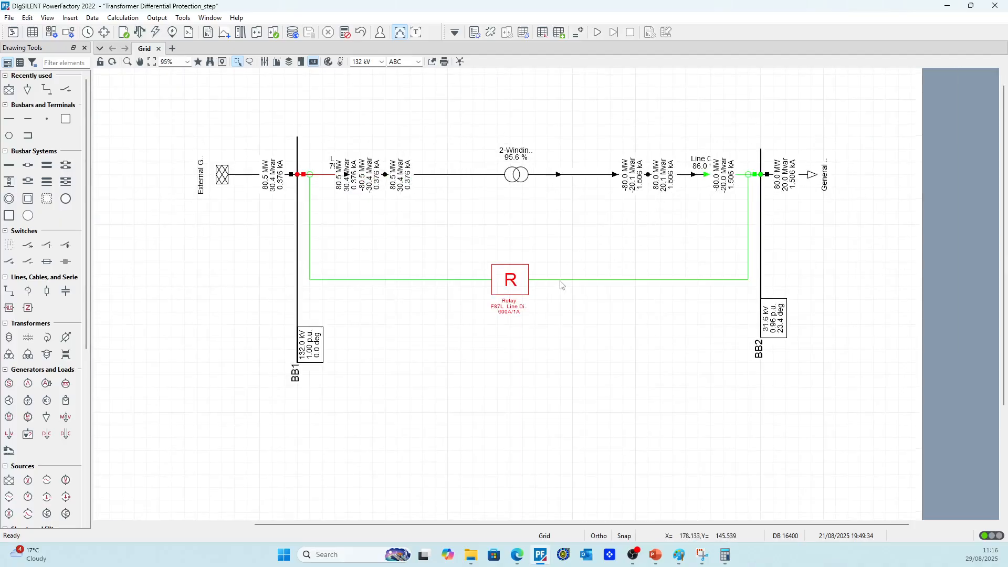
Show the current comparison differential plot for the relay and examine the load flow operating point
right_click(515, 281)
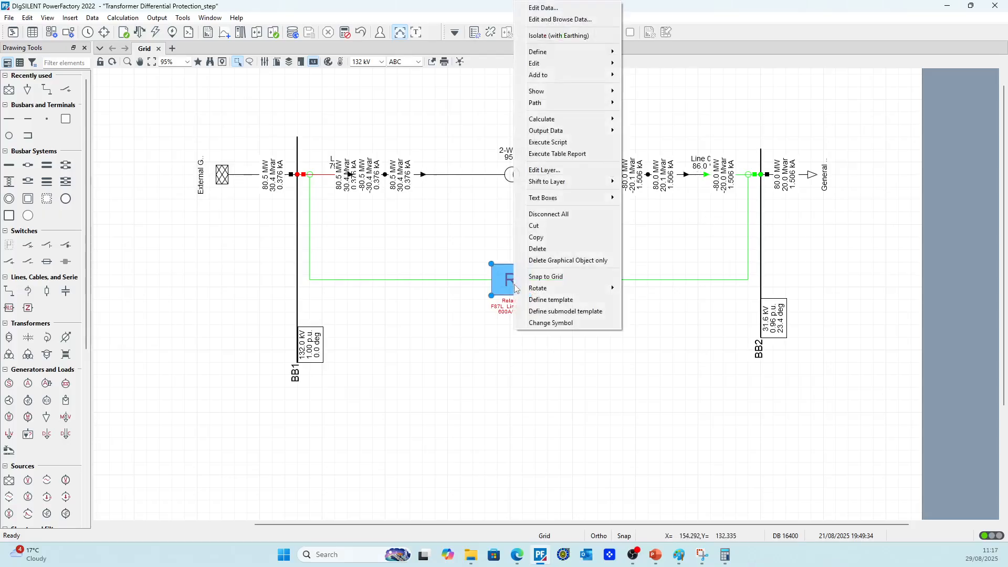
mouse_move(550, 92)
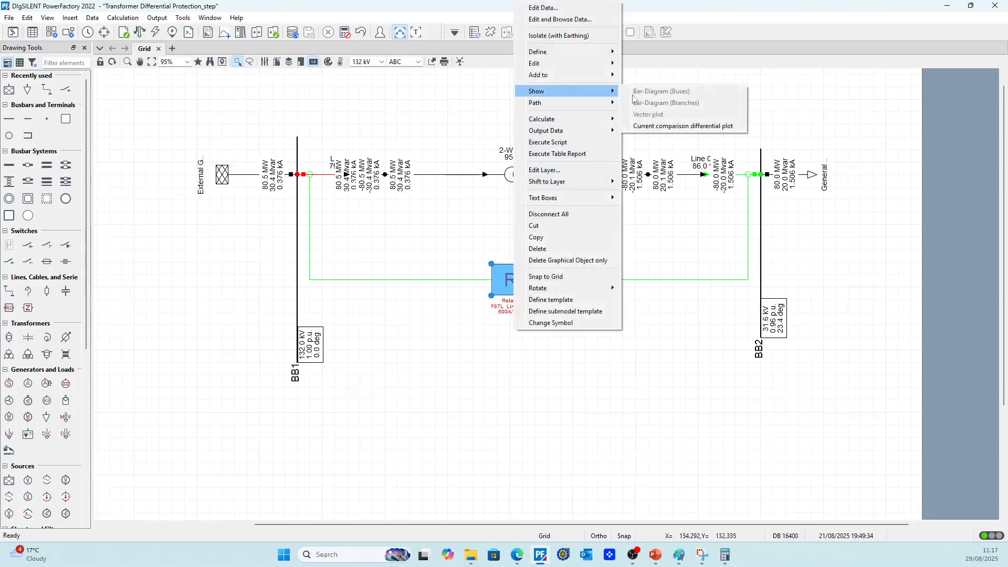
click(668, 127)
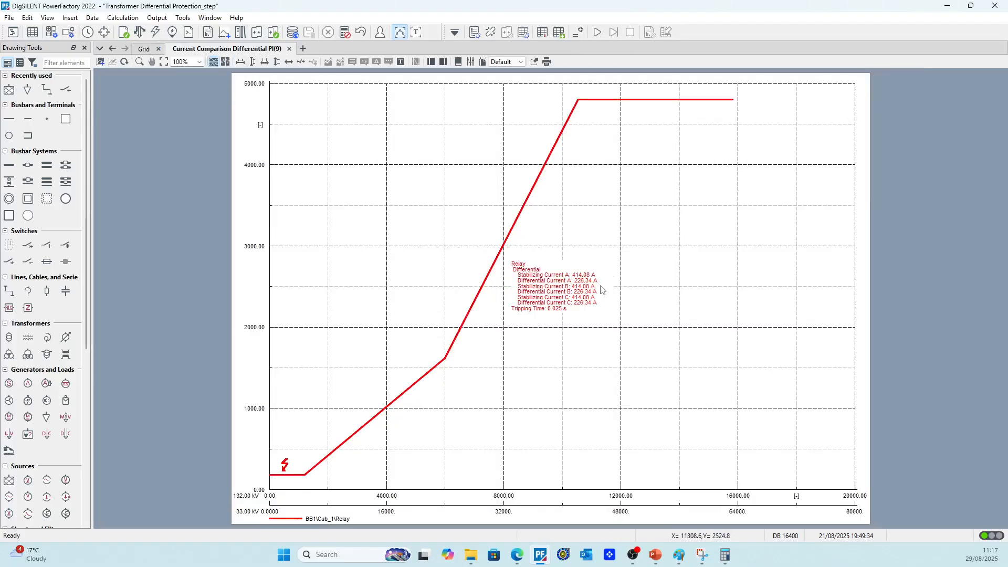
scroll(572, 313, up, 2)
scroll(575, 311, down, 1)
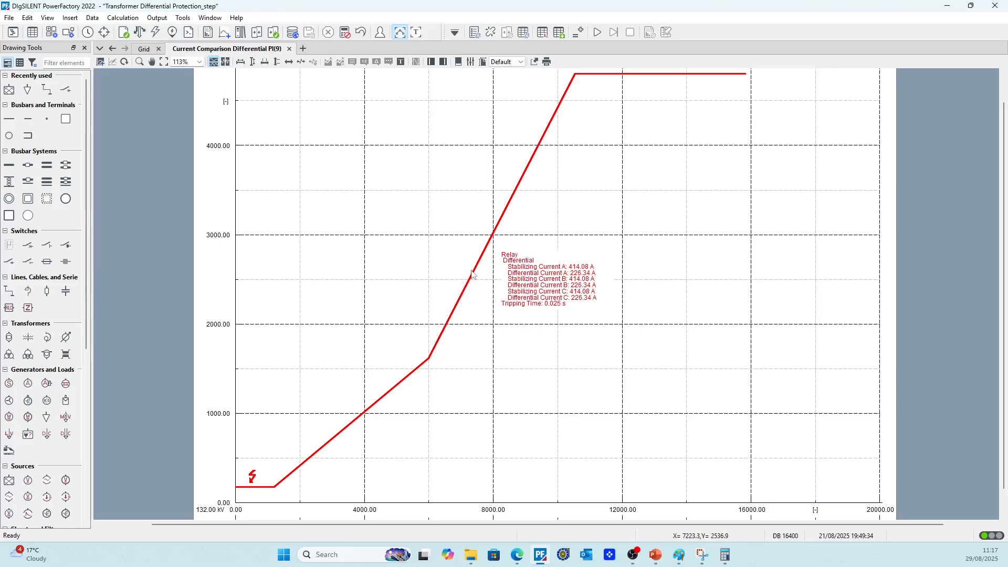
Set the Differential element's restraint 2nd slope to 150 % from the plotted characteristic
double_click(539, 150)
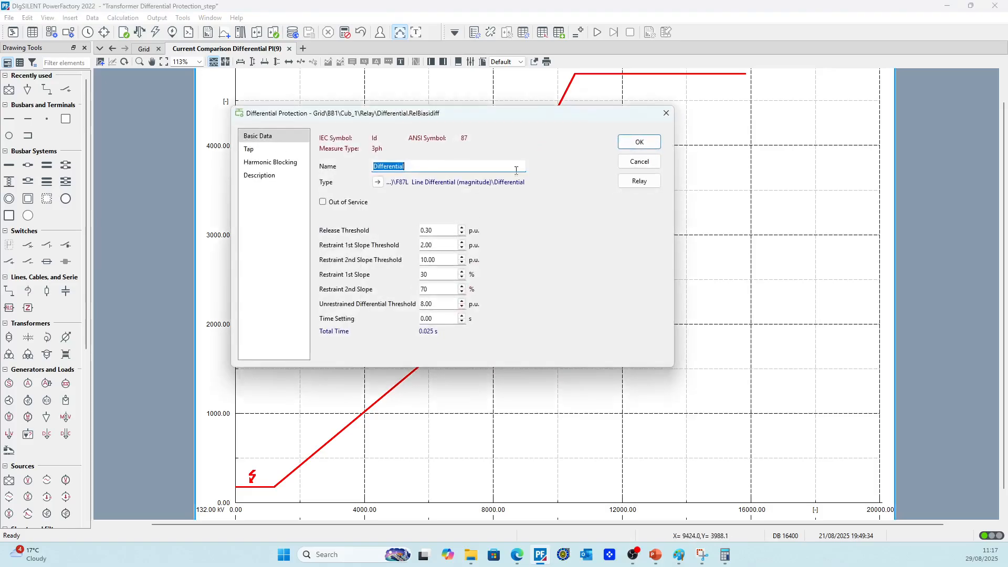
double_click(438, 286)
text(150)
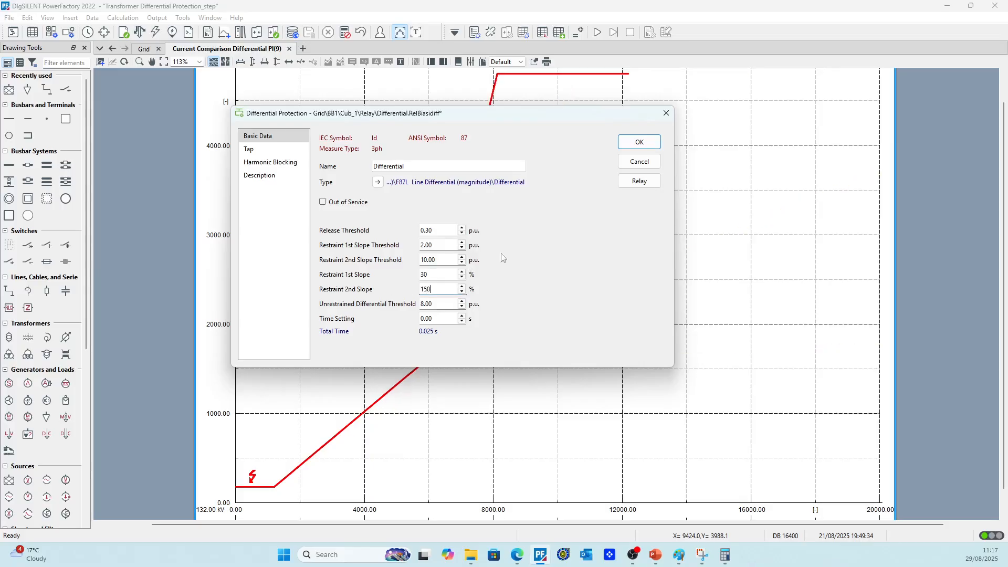
click(639, 141)
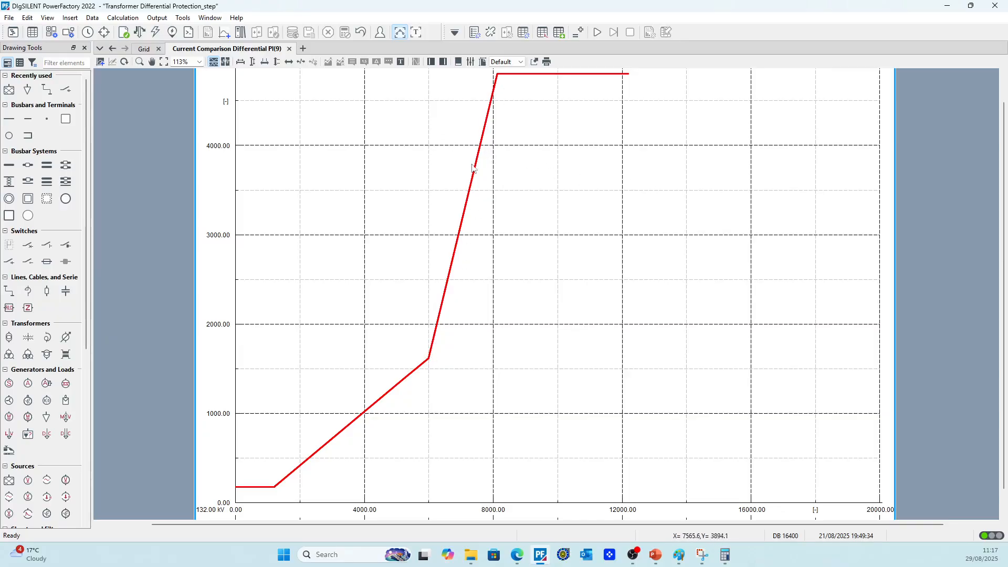
Set the Differential element's restraint 2nd slope to 60 % and inspect the resulting characteristic curve
double_click(440, 314)
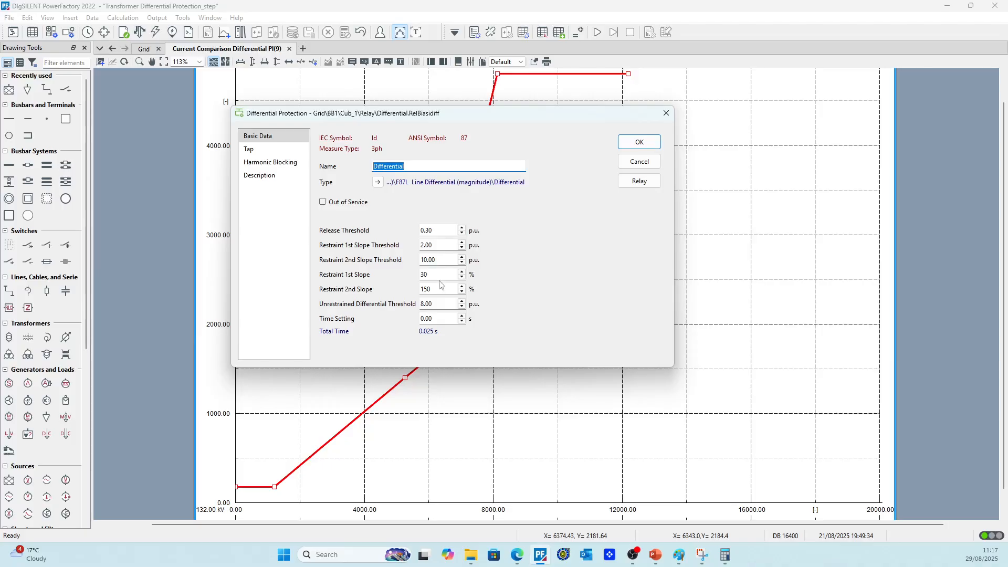
double_click(427, 289)
text(60)
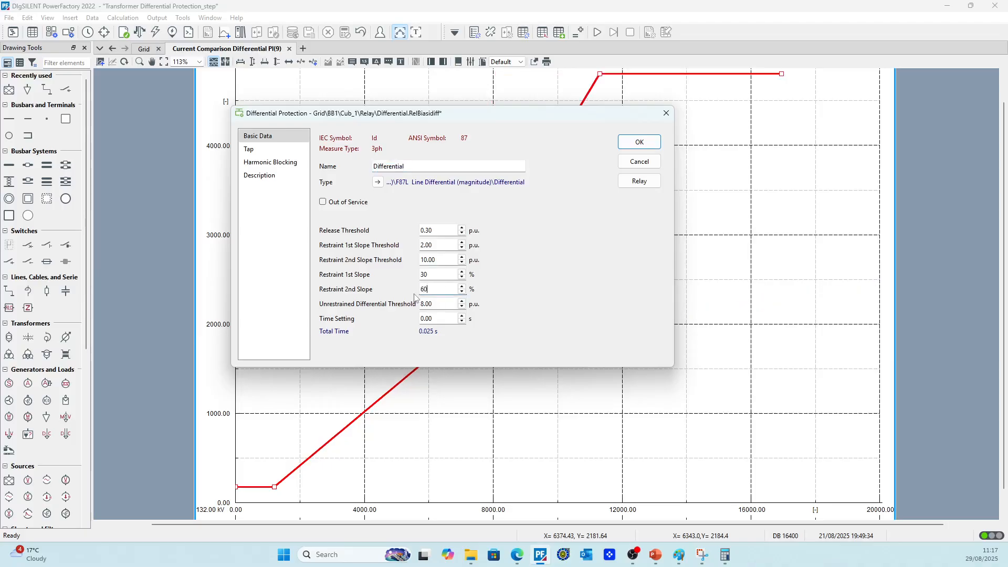
key(Return)
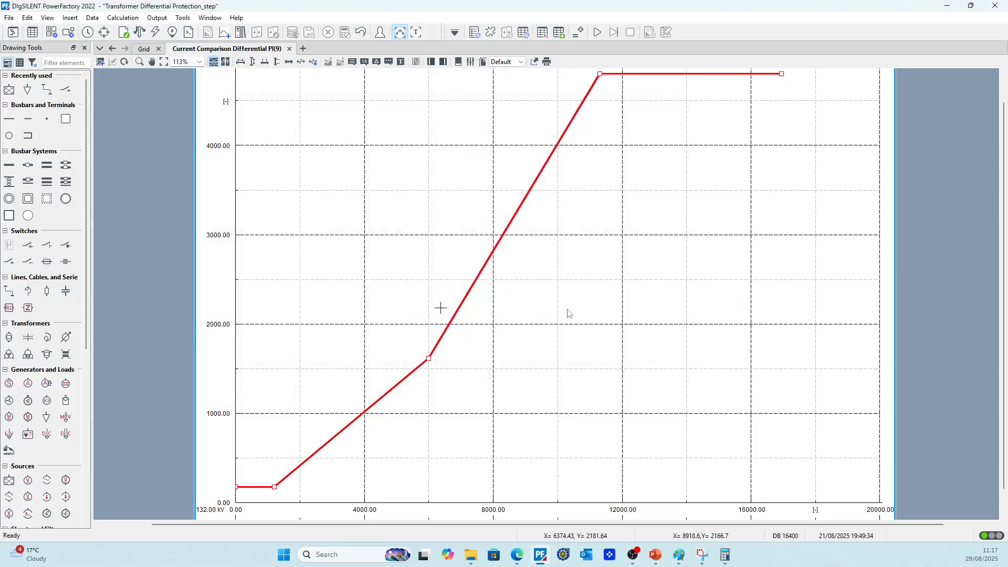
click(492, 318)
scroll(523, 290, down, 1)
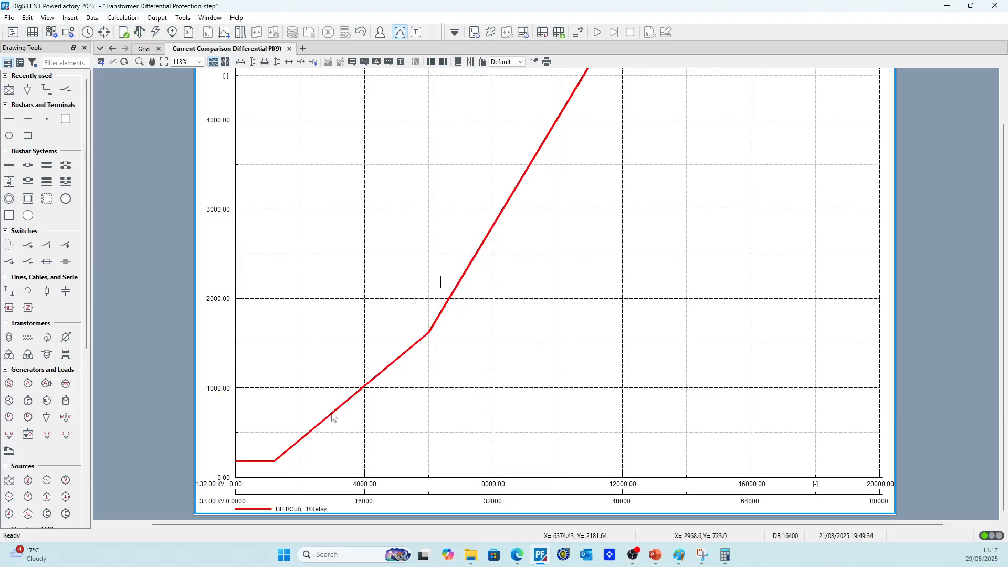
mouse_move(334, 411)
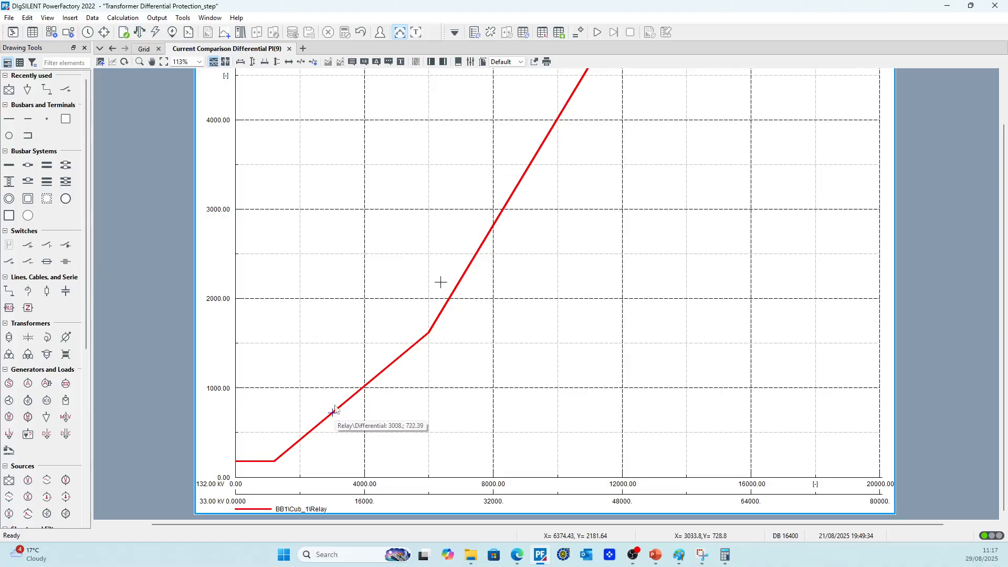
scroll(447, 289, up, 2)
scroll(481, 290, down, 2)
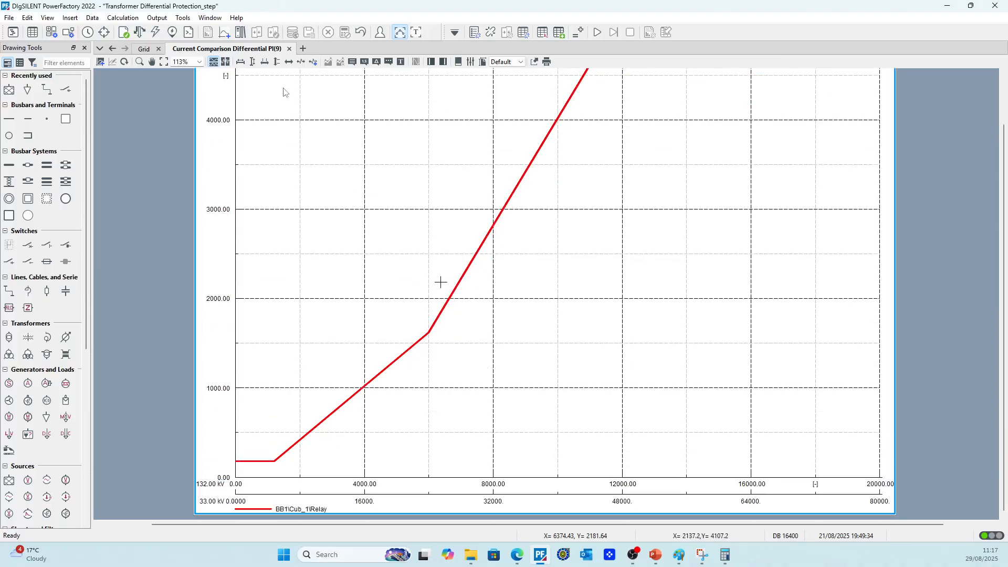
Calculate a complete-method 3-phase short-circuit at the terminal on the transformer's 132 kV side and check the relay's differential plot
click(145, 51)
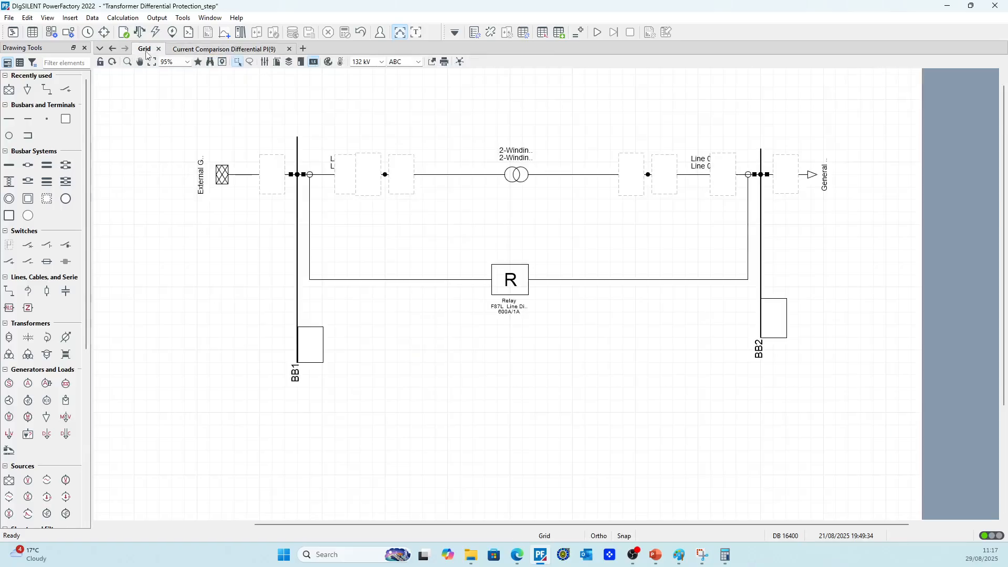
click(519, 175)
click(428, 209)
right_click(386, 180)
mouse_move(427, 304)
click(525, 263)
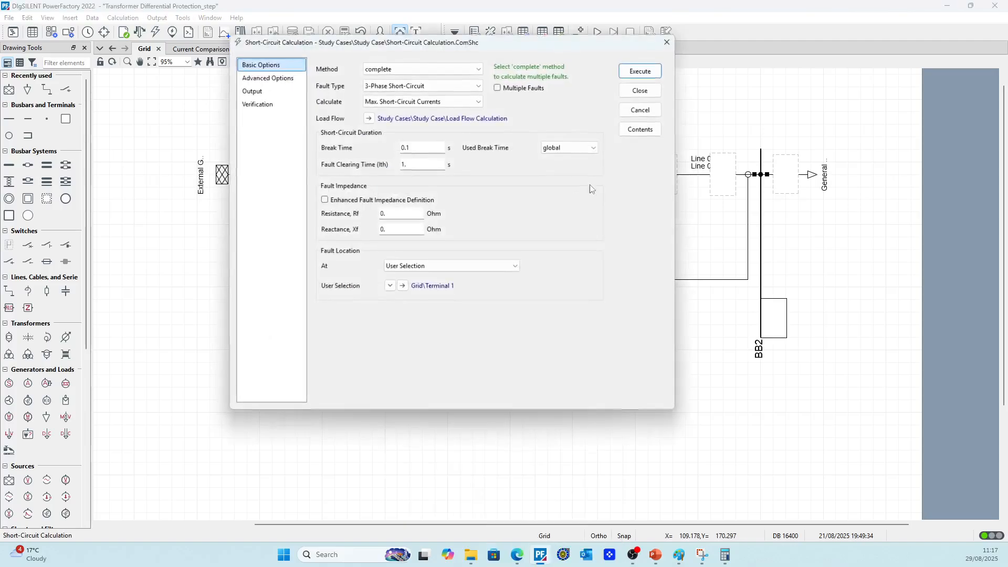
click(640, 71)
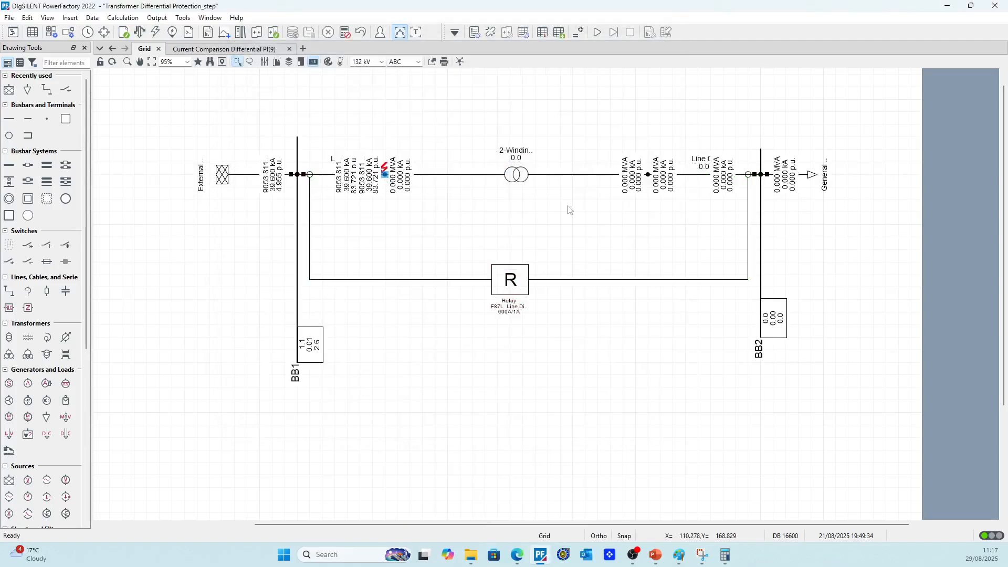
click(226, 49)
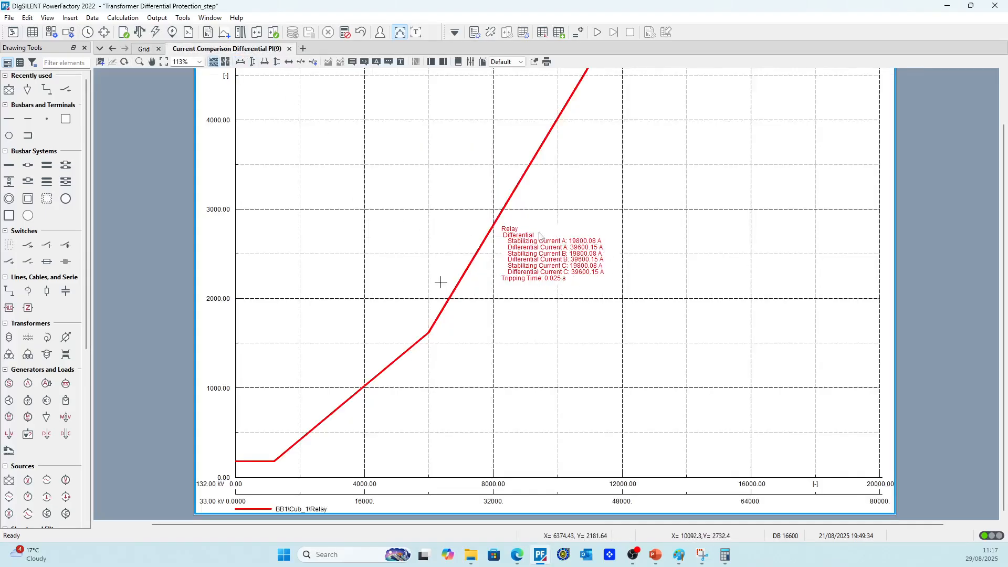
Calculate a 3-phase short-circuit at the terminal on the transformer's 33 kV side
click(142, 50)
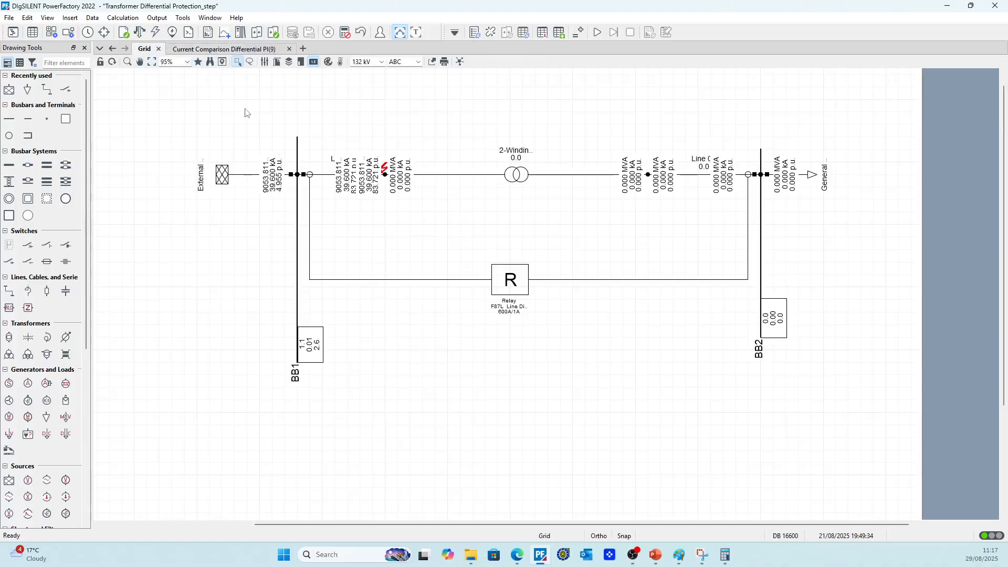
right_click(650, 178)
mouse_move(683, 305)
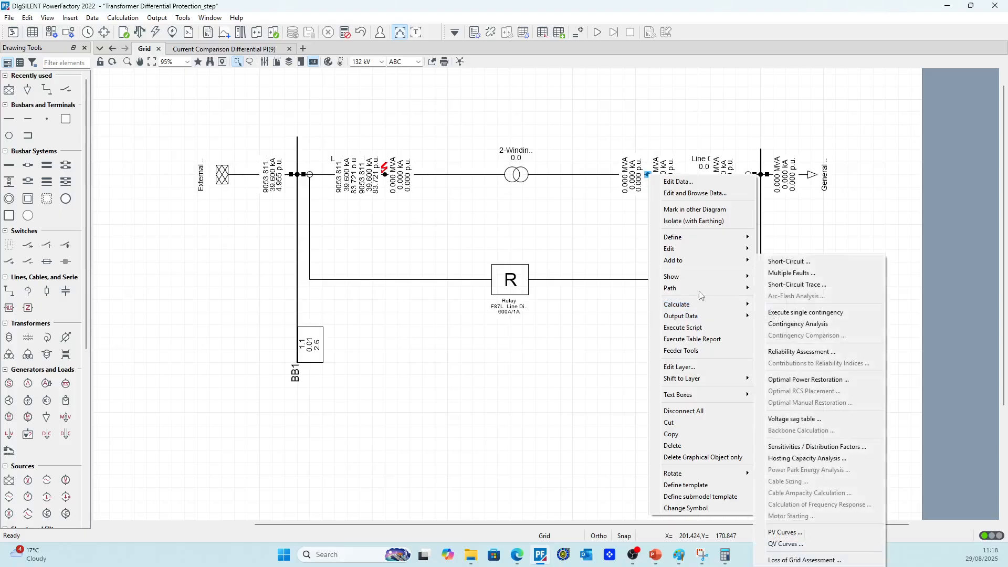
click(796, 261)
click(635, 71)
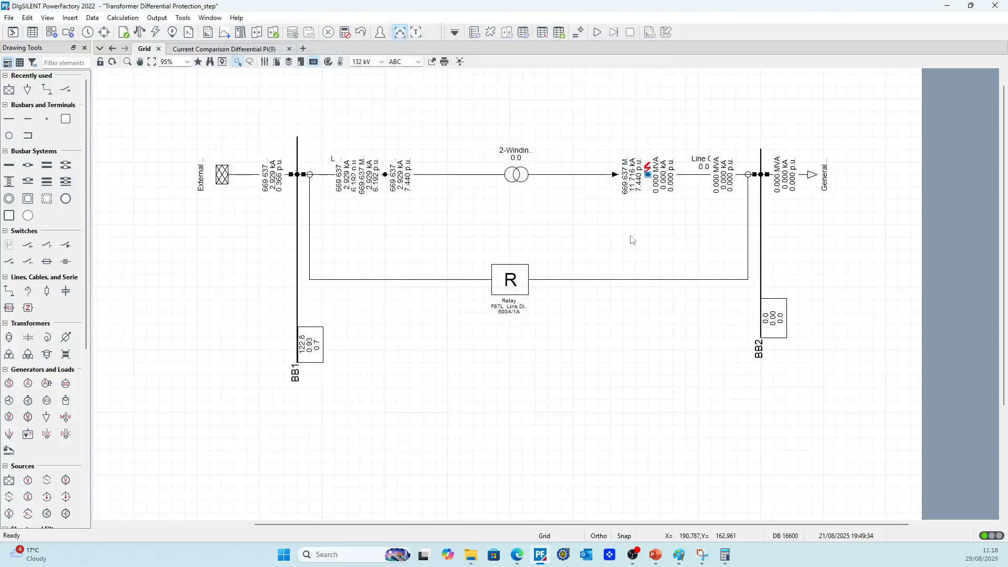
Adapt the width of the result boxes at the transformer's 33 kV end and the 132 kV line's transformer end, and show the differential plot
right_click(635, 167)
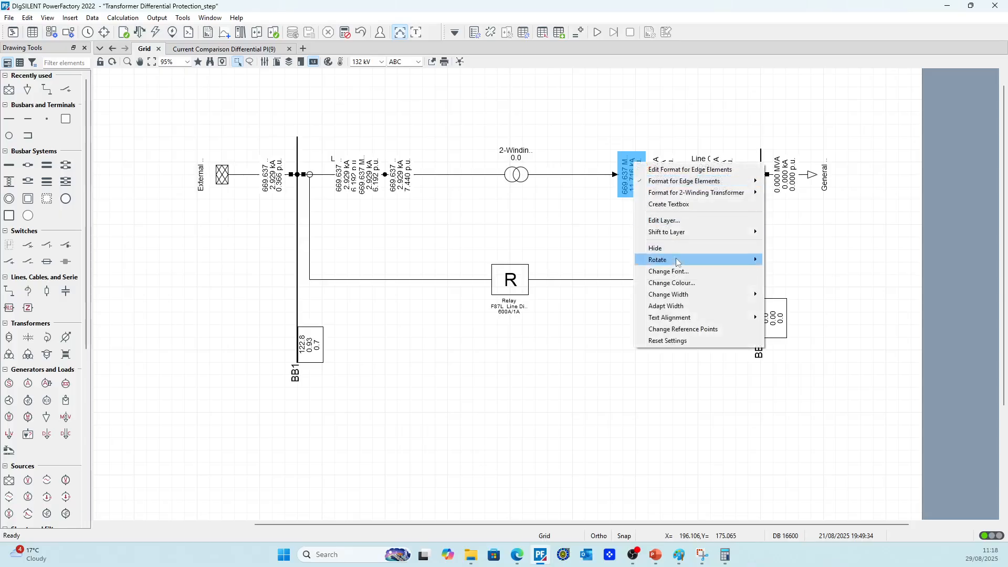
mouse_move(681, 322)
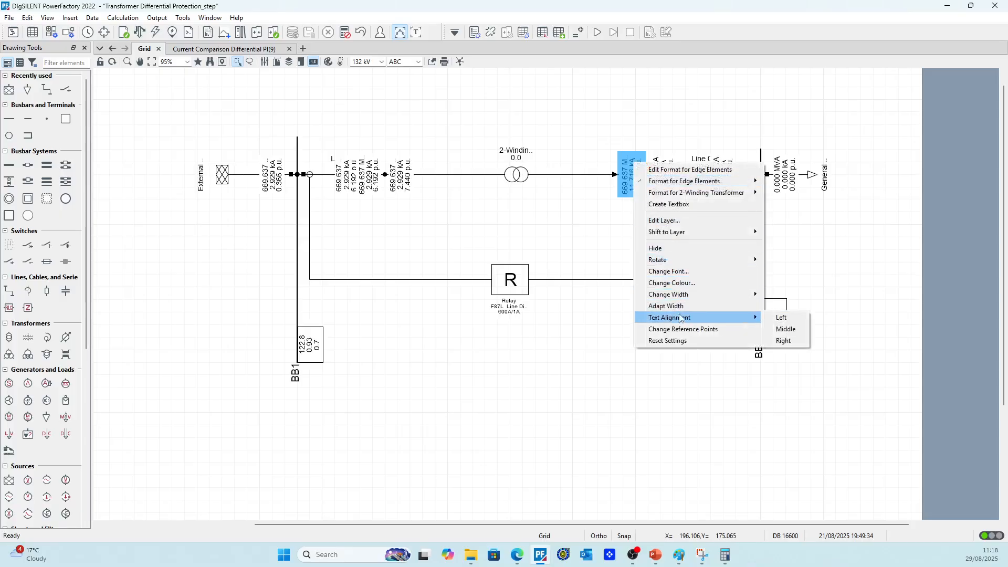
click(665, 305)
click(347, 171)
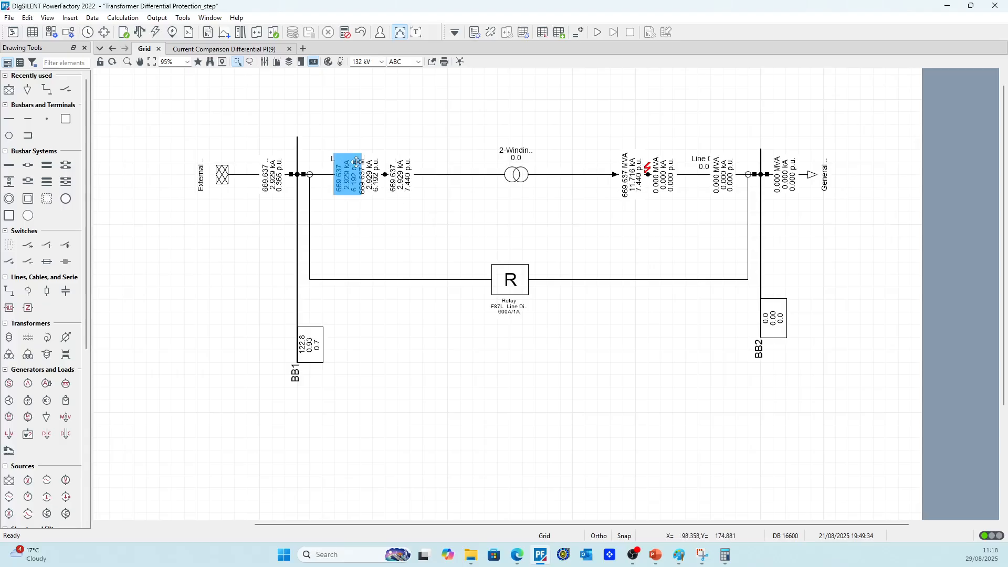
right_click(361, 165)
mouse_move(404, 264)
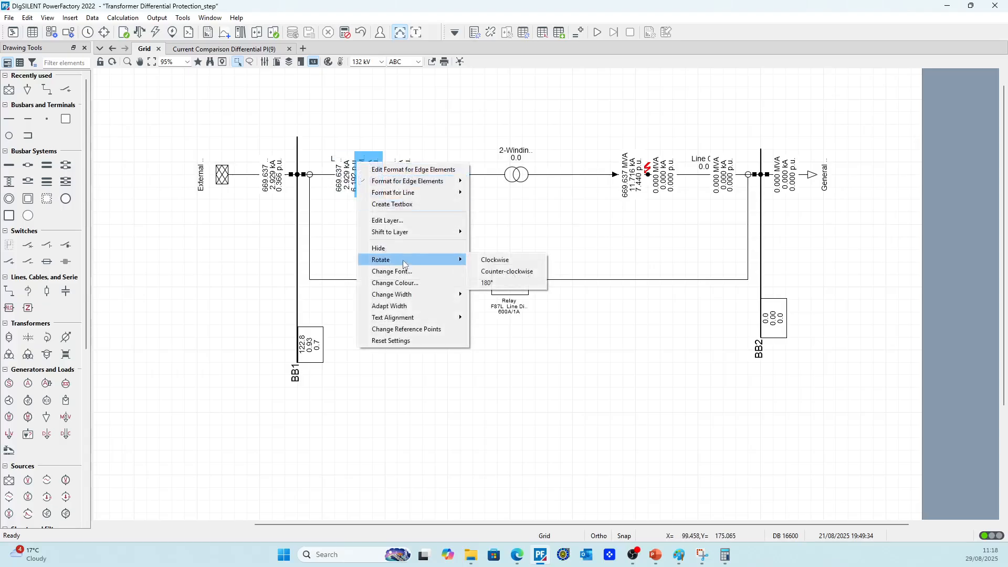
click(401, 306)
click(351, 100)
click(229, 53)
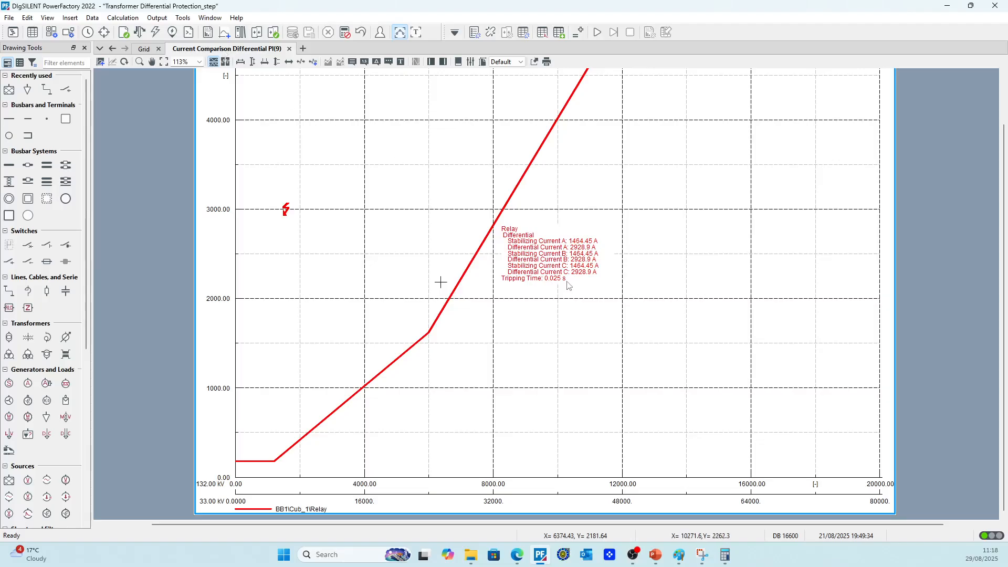
Return to the grid diagram and adapt the width of the External Grid's result box
click(144, 48)
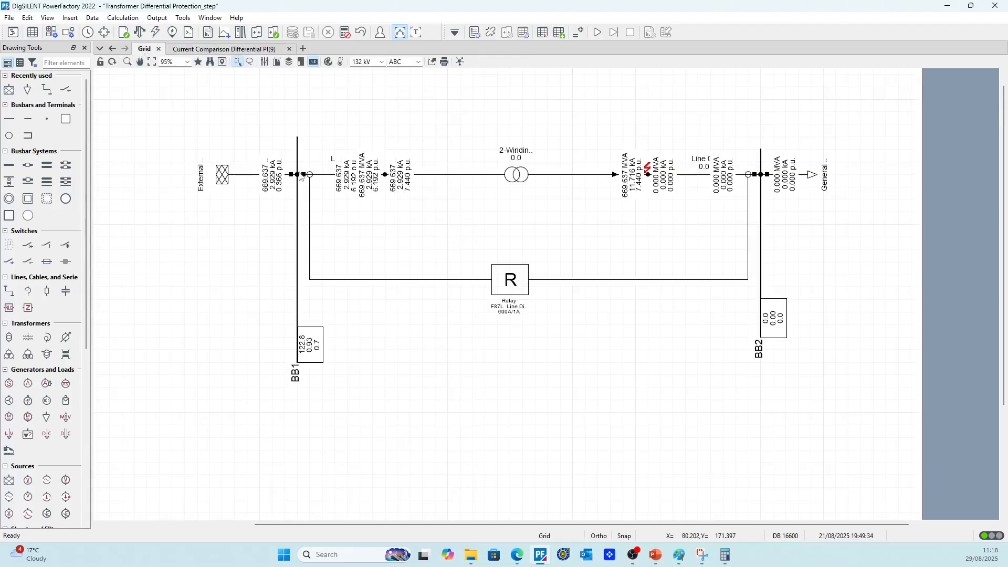
right_click(272, 169)
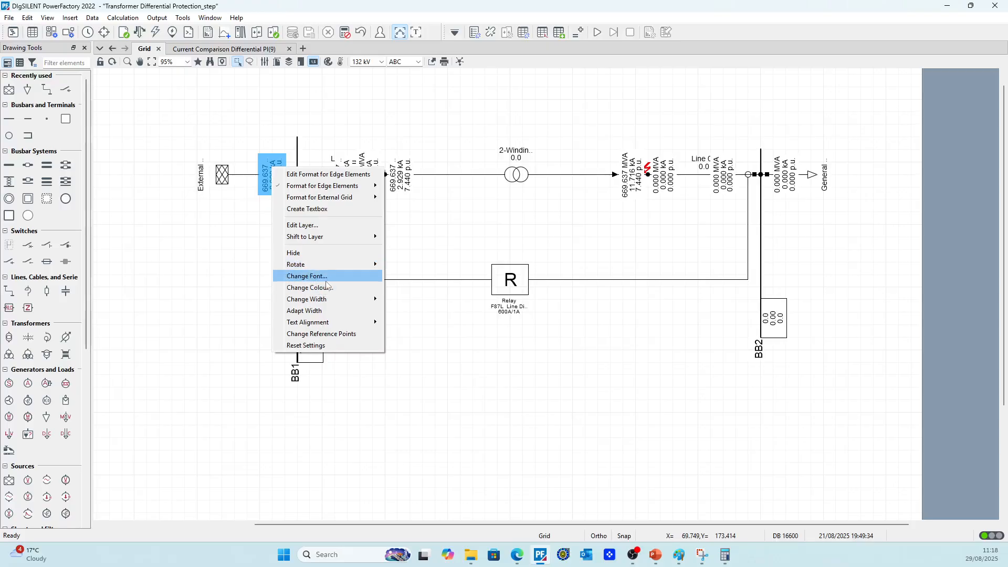
click(315, 310)
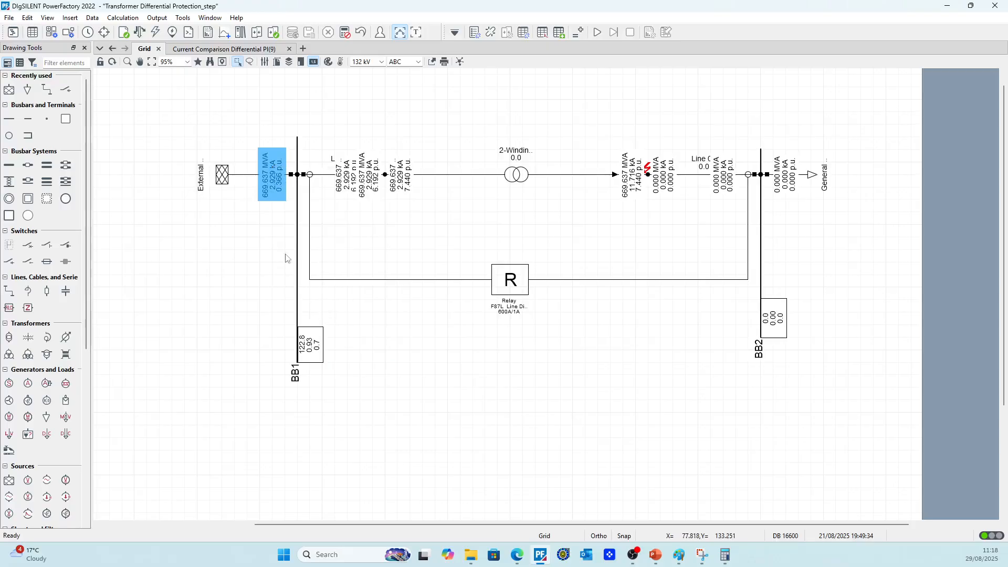
Set the External Grid's maximum short-circuit current Ik''max to 25 kA and c-Factor (max.) to 1 for the complete short-circuit method
double_click(222, 175)
click(218, 59)
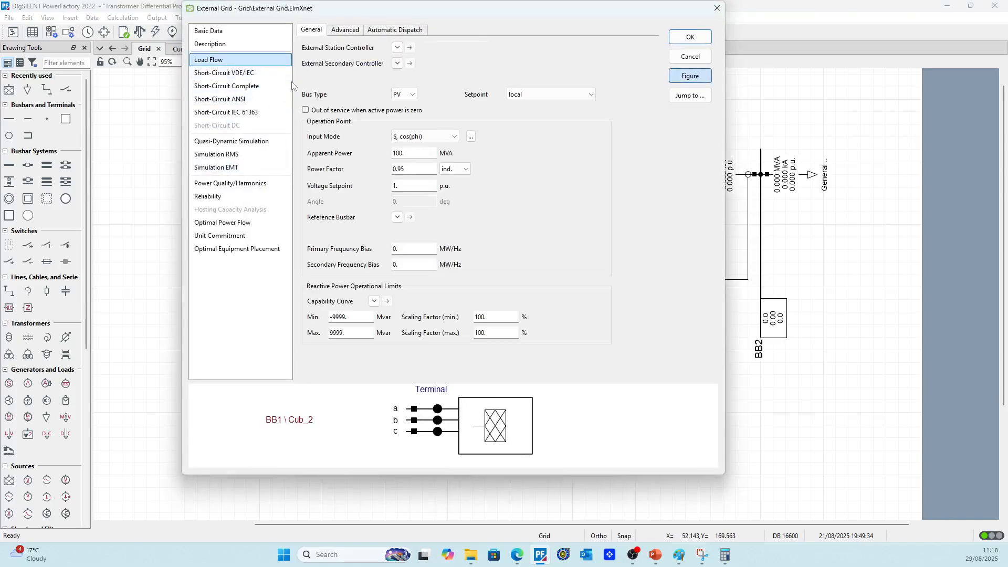
click(226, 86)
double_click(435, 65)
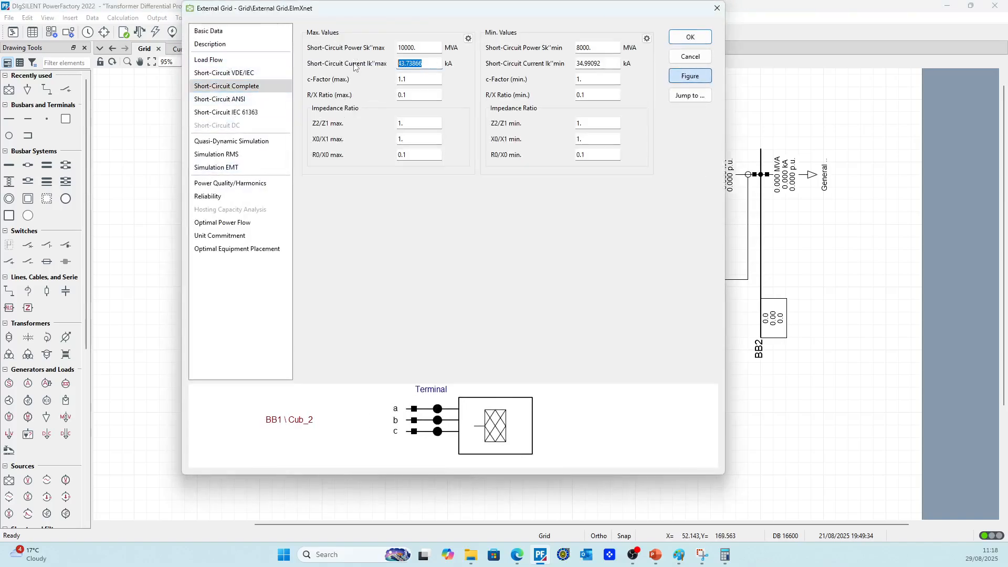
text(25)
double_click(400, 79)
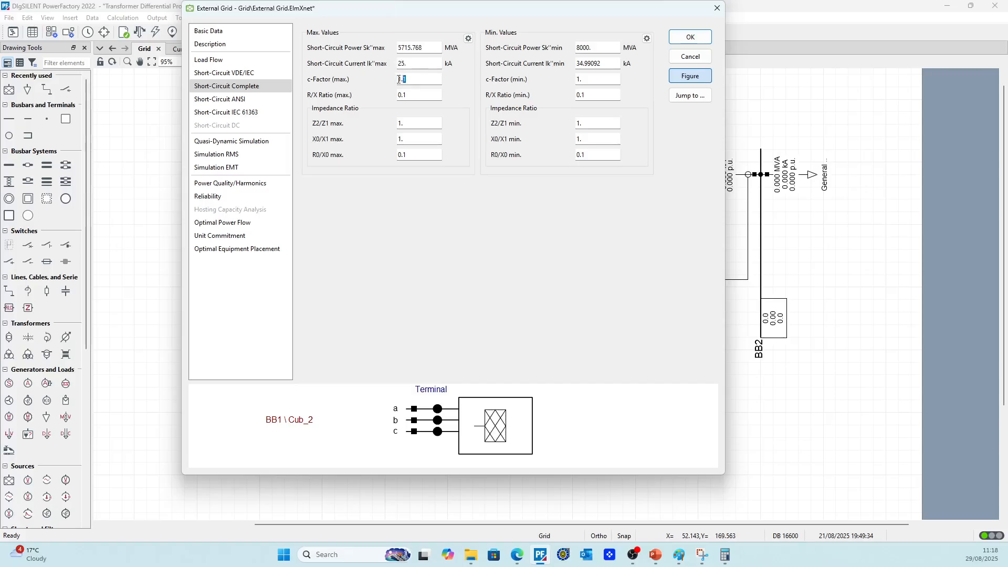
text(1)
click(691, 37)
Run a balanced, positive-sequence AC load flow and check the results around BB1
click(140, 33)
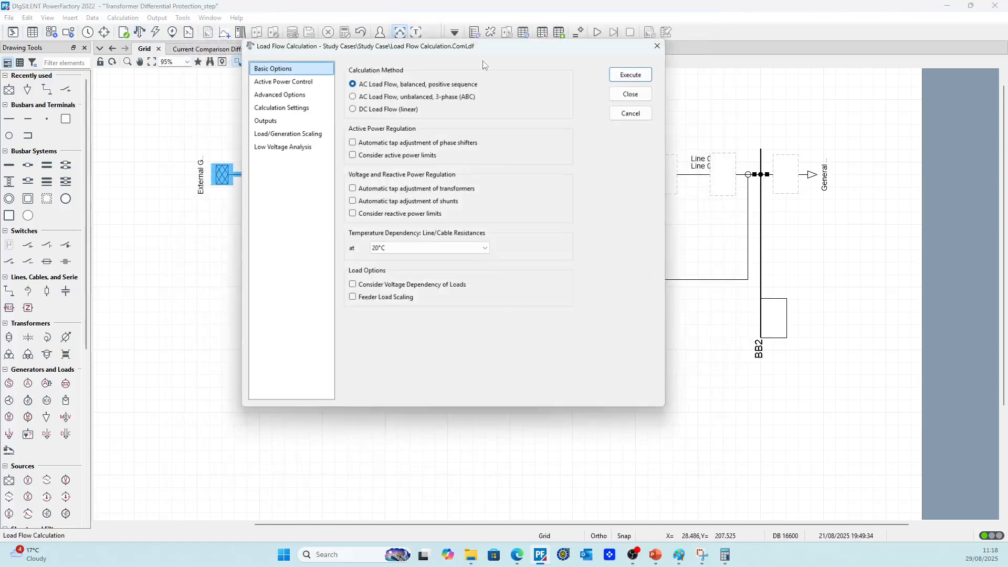
click(632, 74)
click(250, 220)
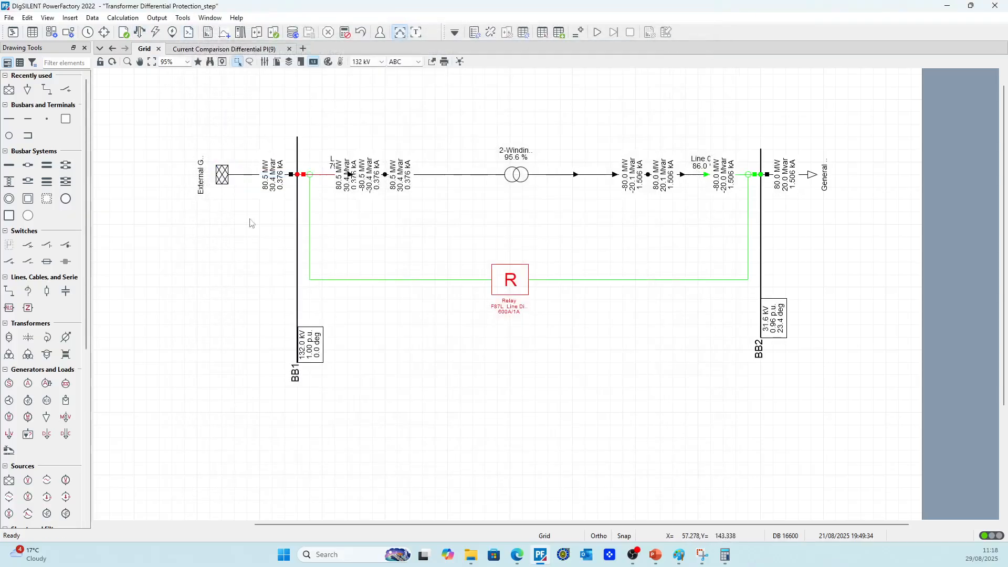
scroll(303, 197, up, 3)
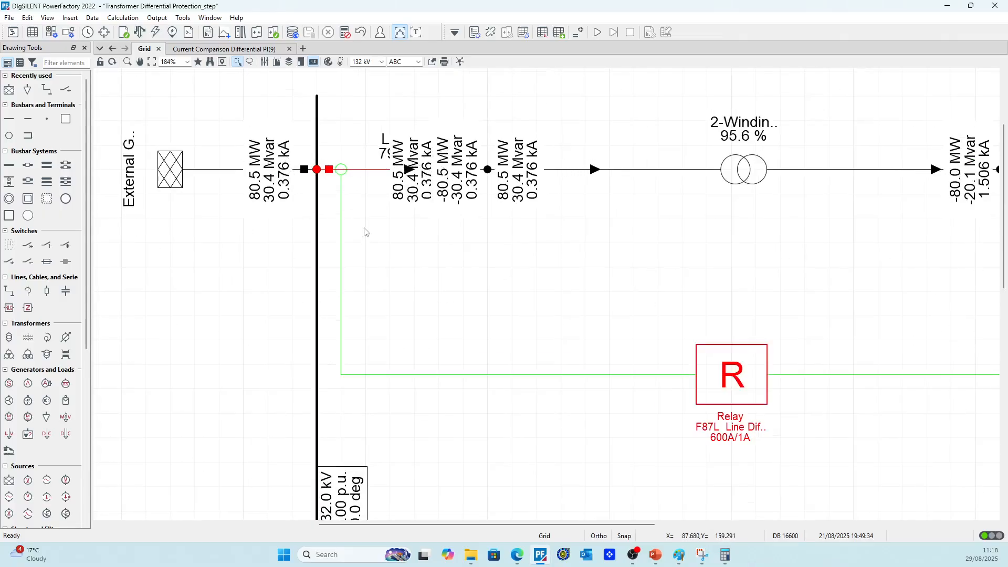
Calculate a complete-method 3-phase short-circuit with maximum short-circuit currents at busbar BB1
click(155, 33)
click(640, 90)
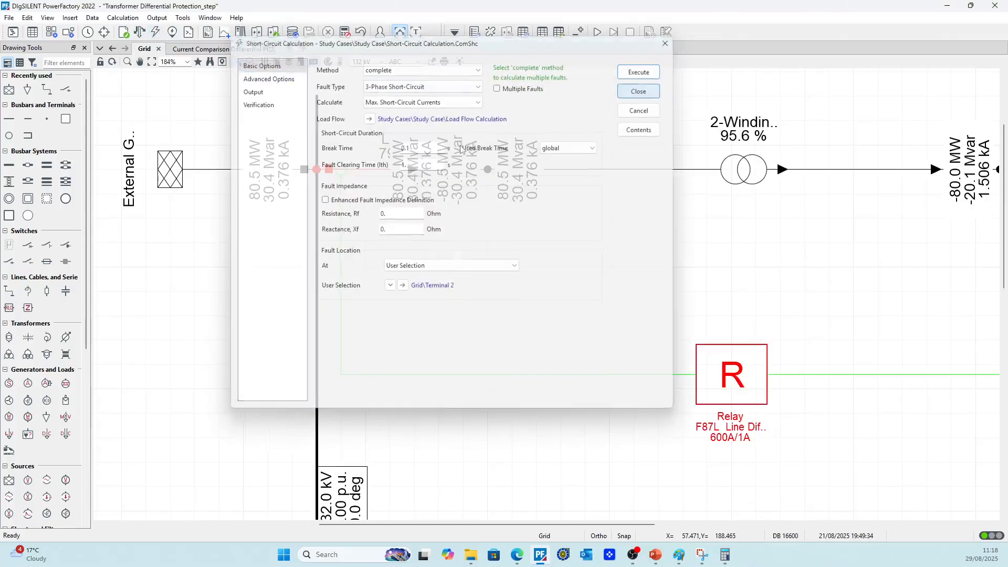
click(316, 200)
right_click(317, 199)
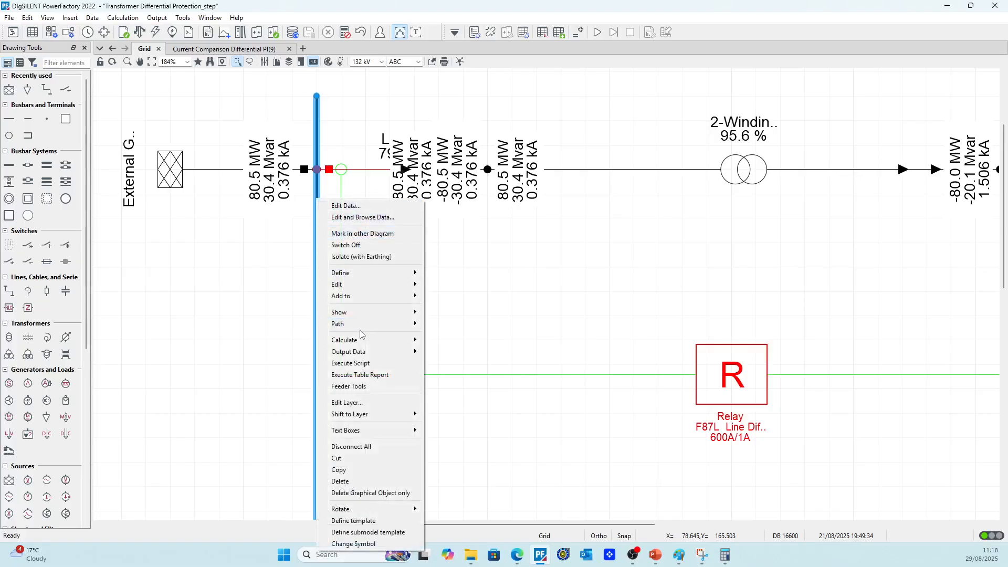
mouse_move(394, 340)
click(478, 273)
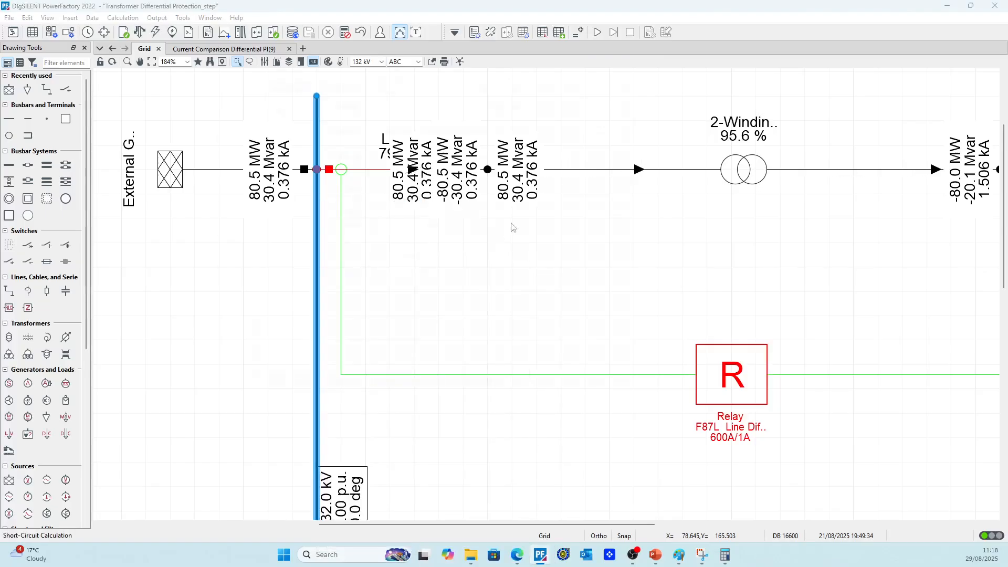
click(640, 74)
click(372, 281)
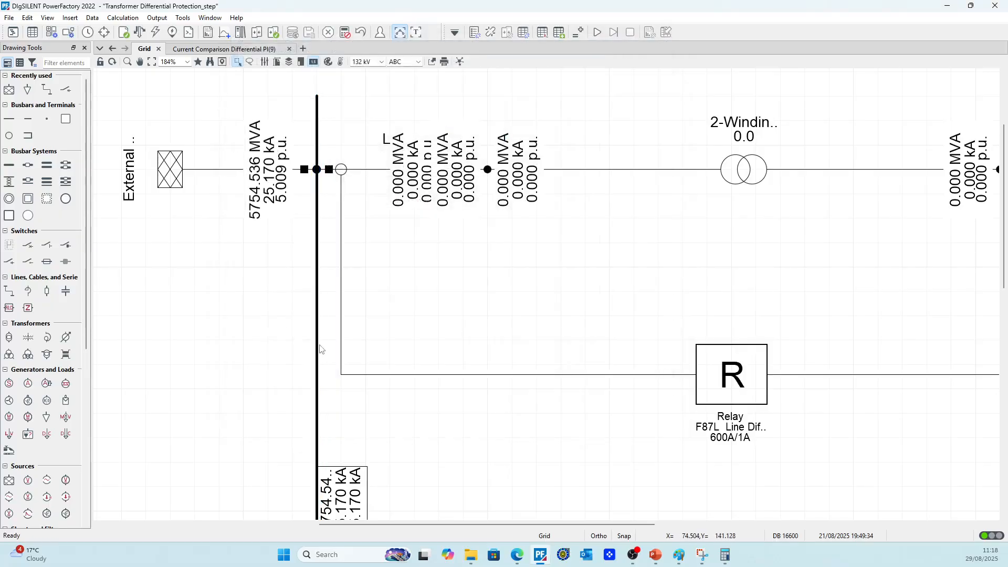
Adapt the width of BB1's short-circuit result box
scroll(323, 344, down, 1)
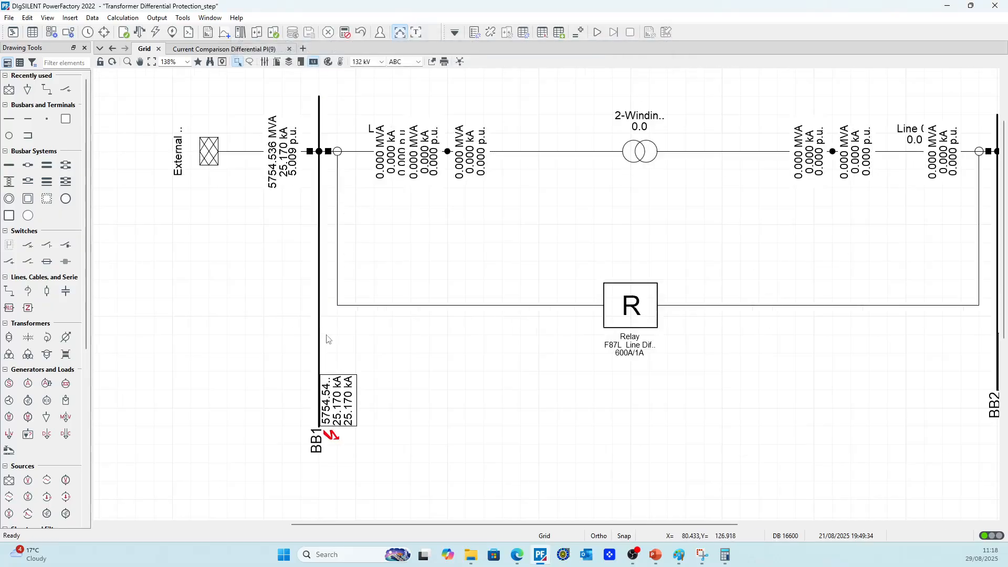
right_click(346, 422)
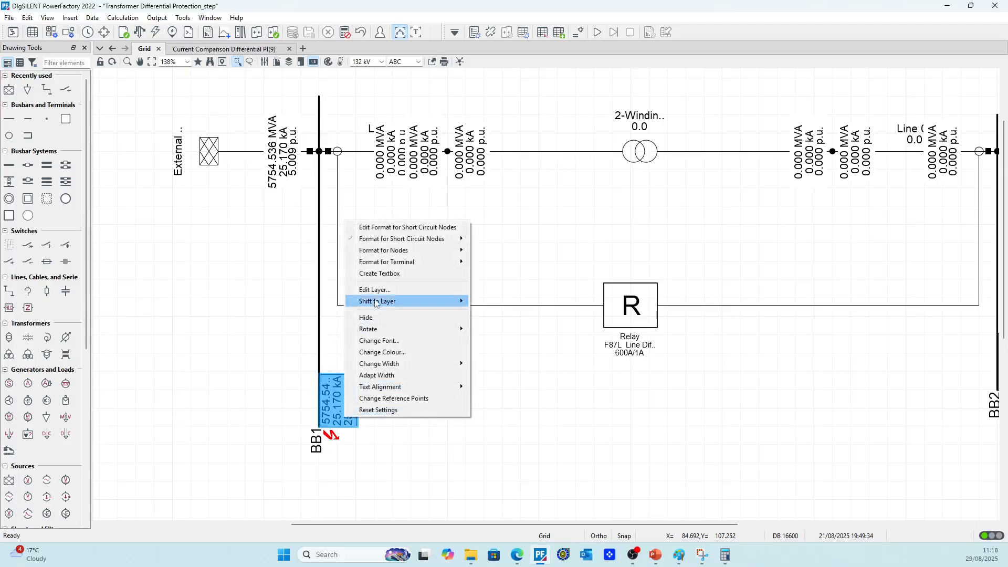
click(376, 376)
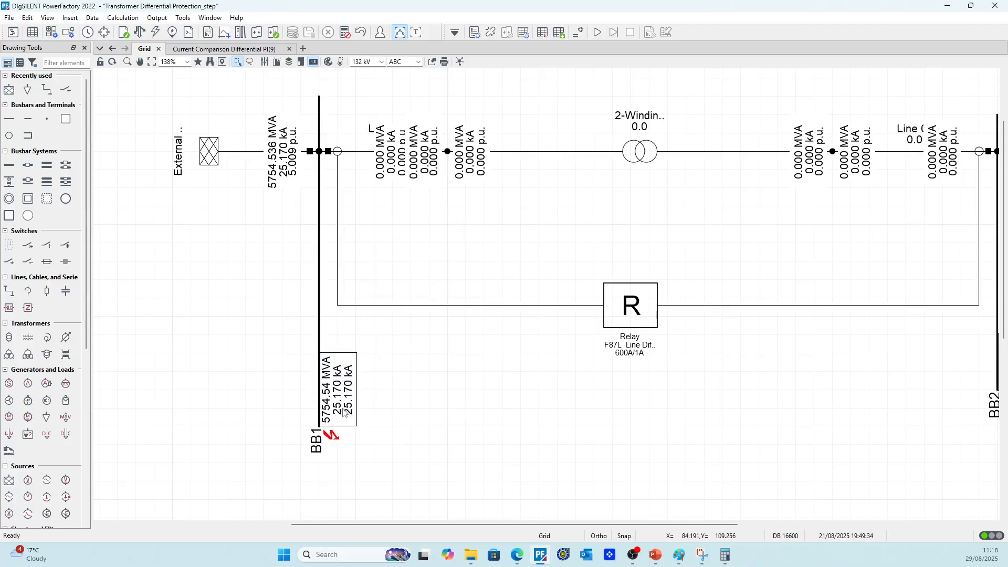
right_click(345, 412)
click(496, 422)
Replace the duplicate m:Ikss entry in BB1's short-circuit result format with the short-circuit impedance magnitude m:zSbase
right_click(348, 410)
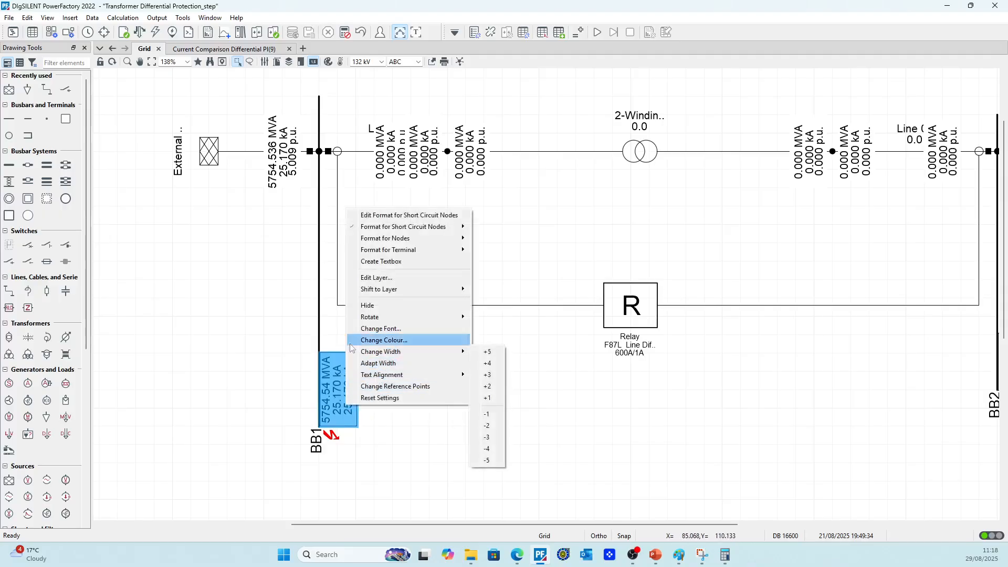
click(378, 215)
click(257, 171)
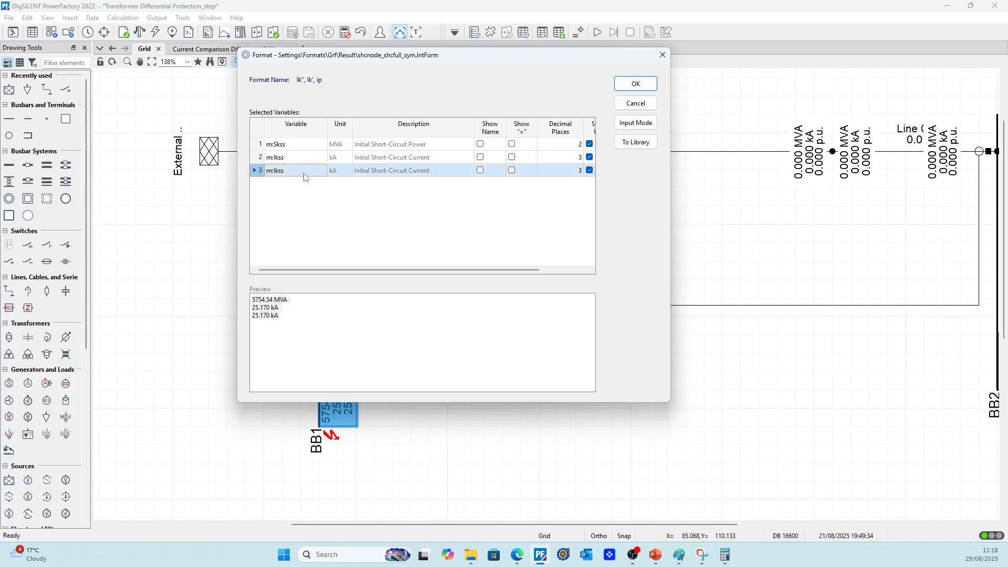
double_click(288, 171)
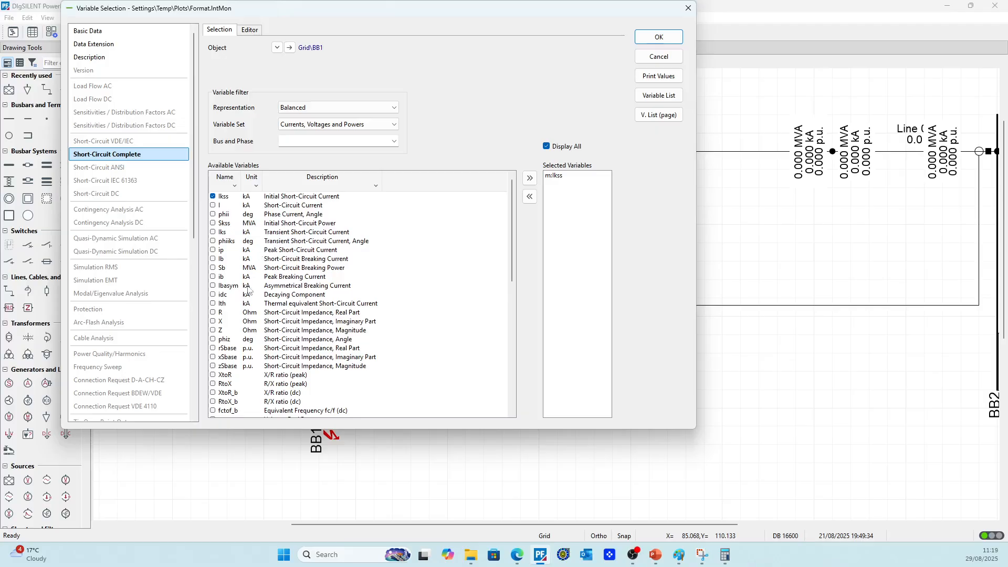
click(213, 366)
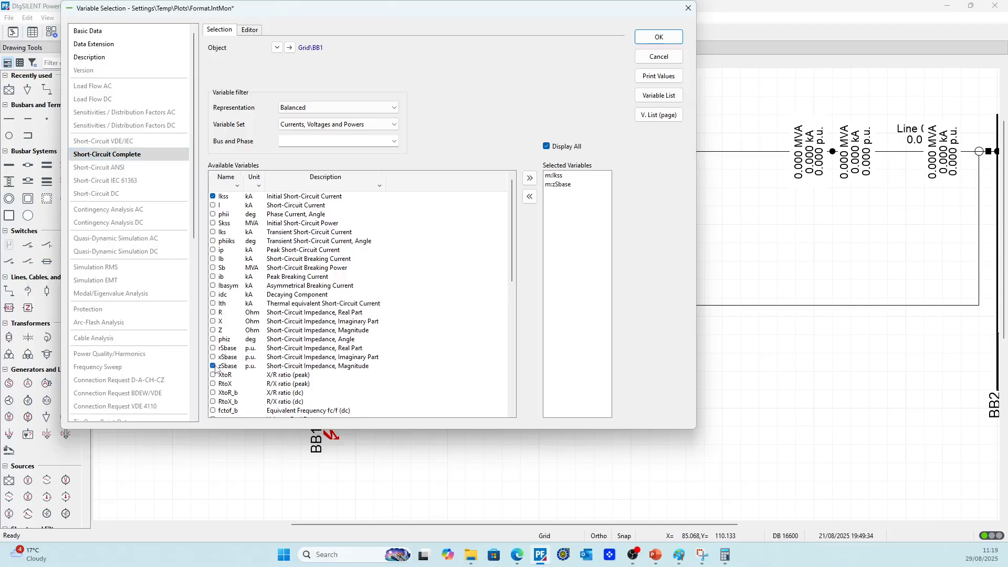
click(659, 37)
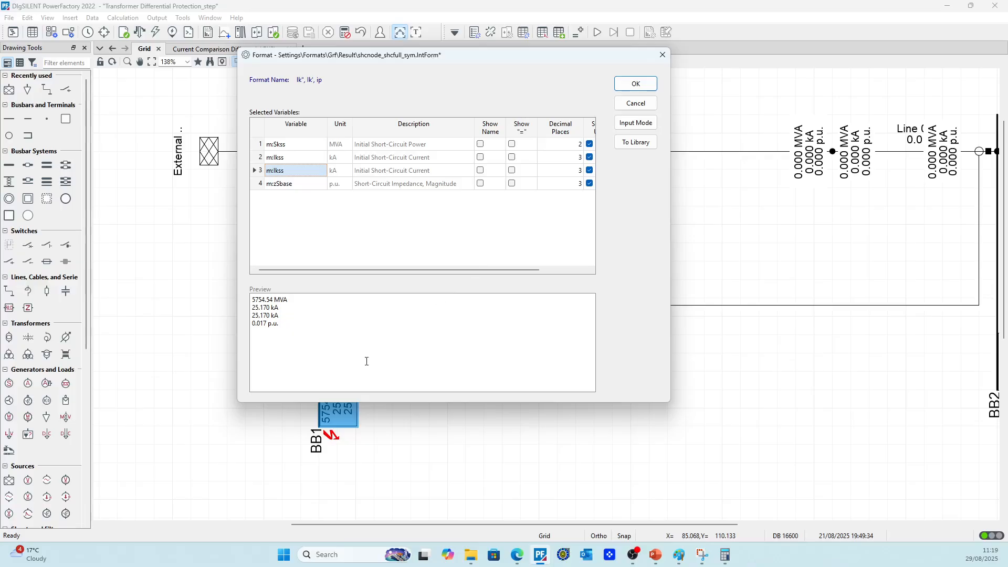
right_click(261, 172)
click(294, 262)
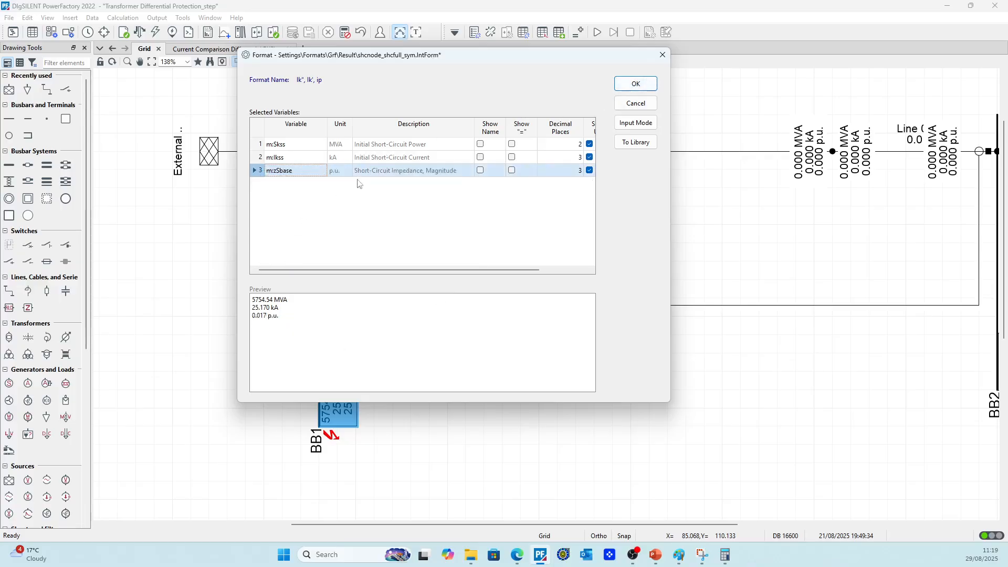
click(635, 87)
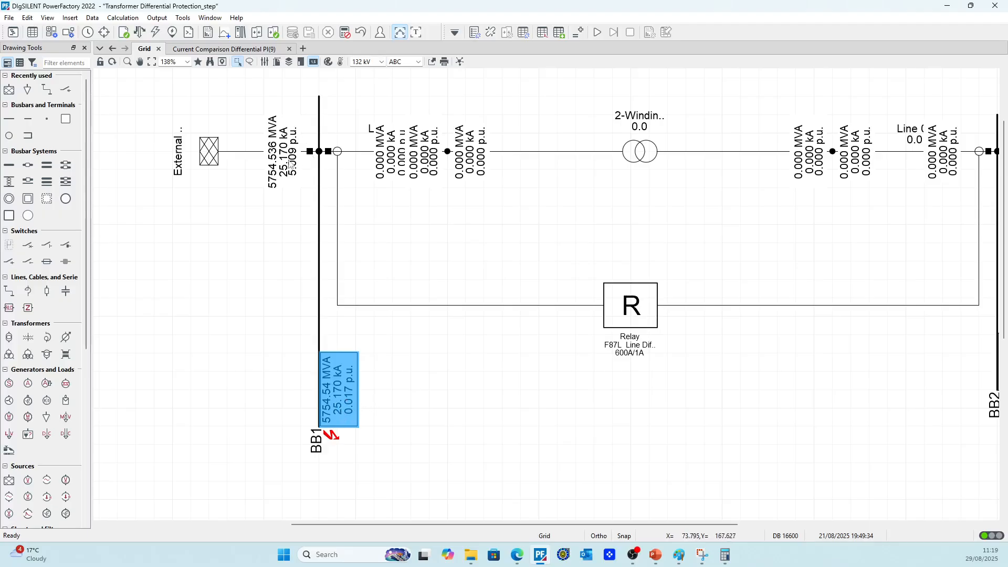
Calculate a short-circuit on the 132 kV line between BB1 and the transformer
scroll(371, 342, down, 2)
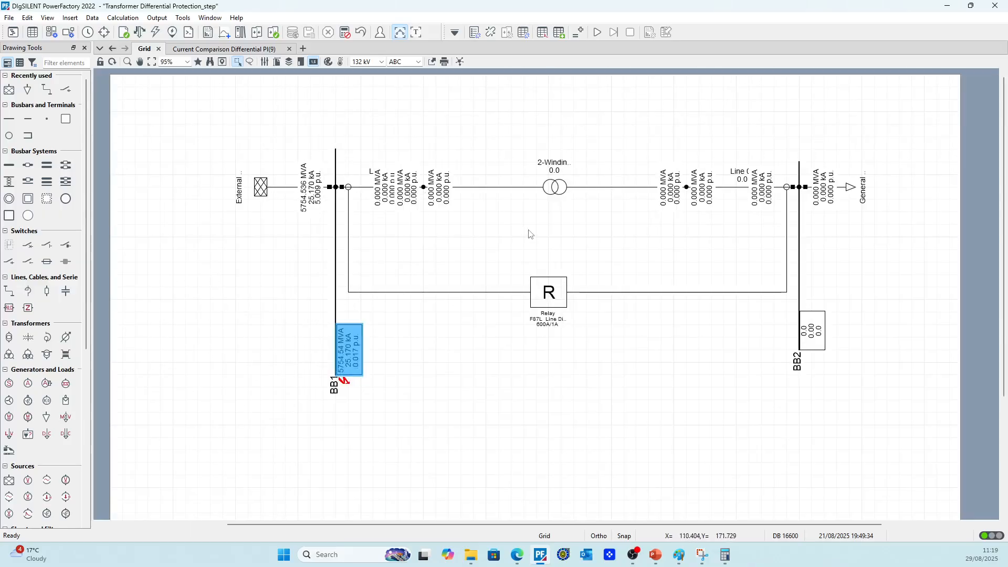
click(423, 187)
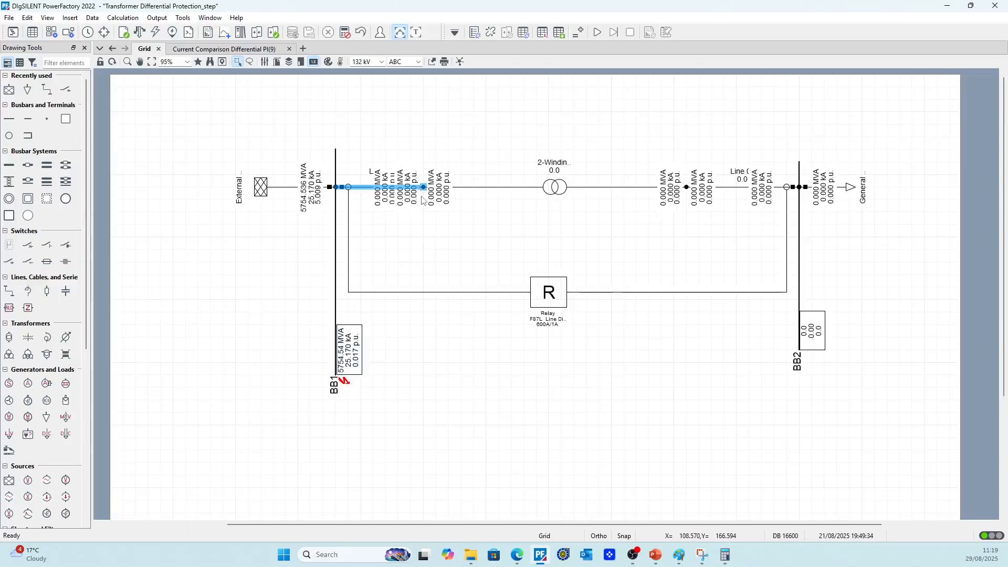
right_click(406, 188)
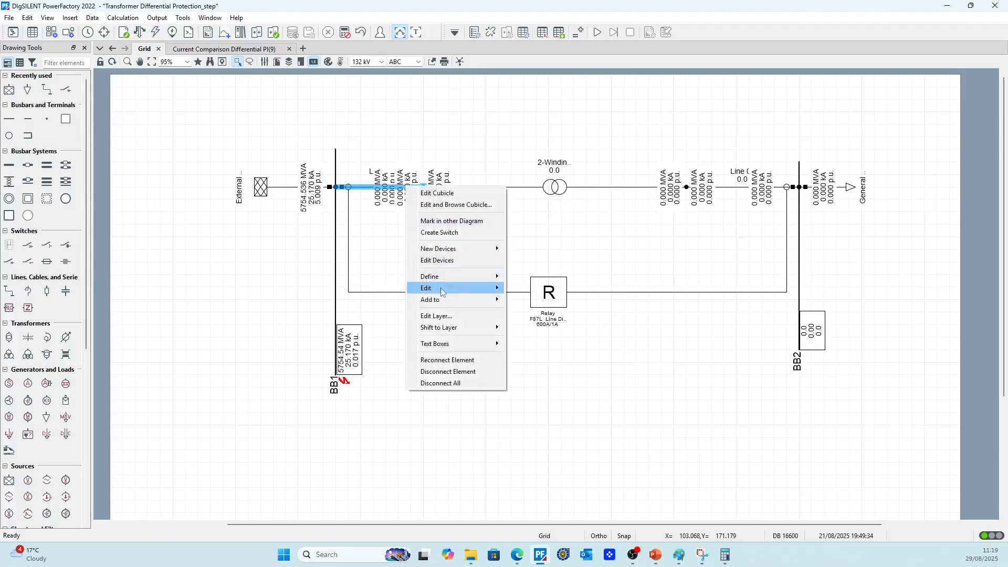
click(396, 214)
click(447, 189)
click(418, 188)
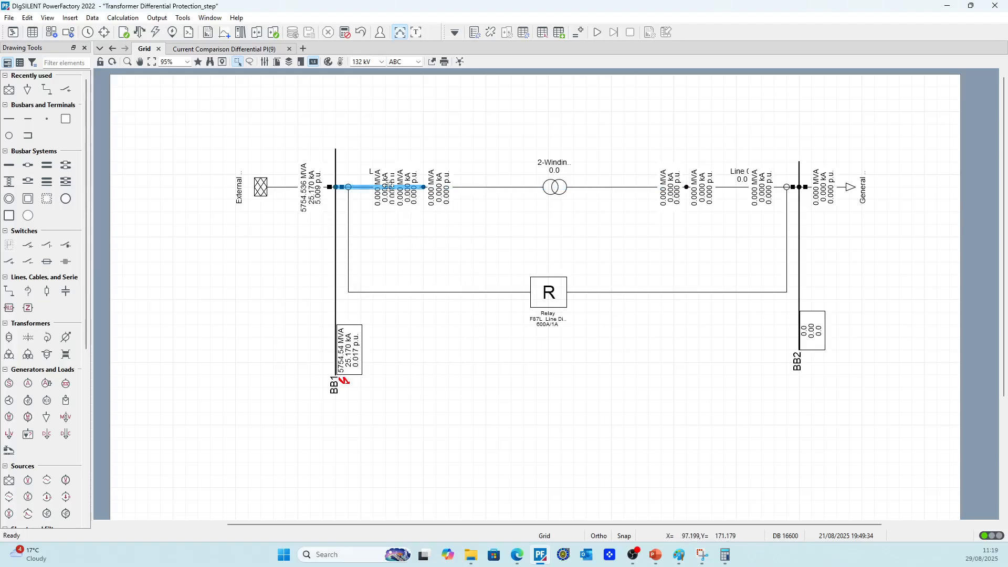
right_click(385, 188)
mouse_move(427, 144)
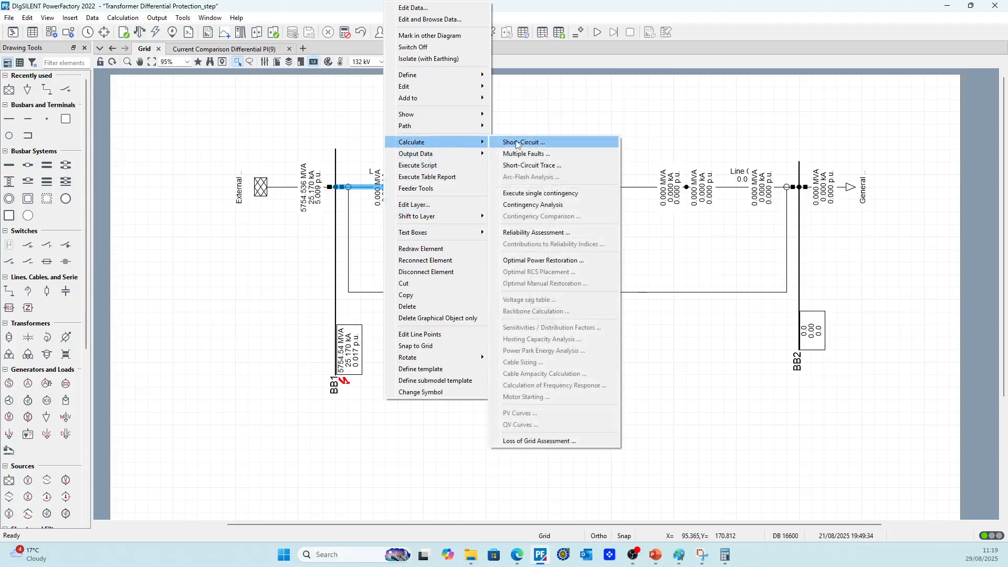
click(520, 142)
click(636, 72)
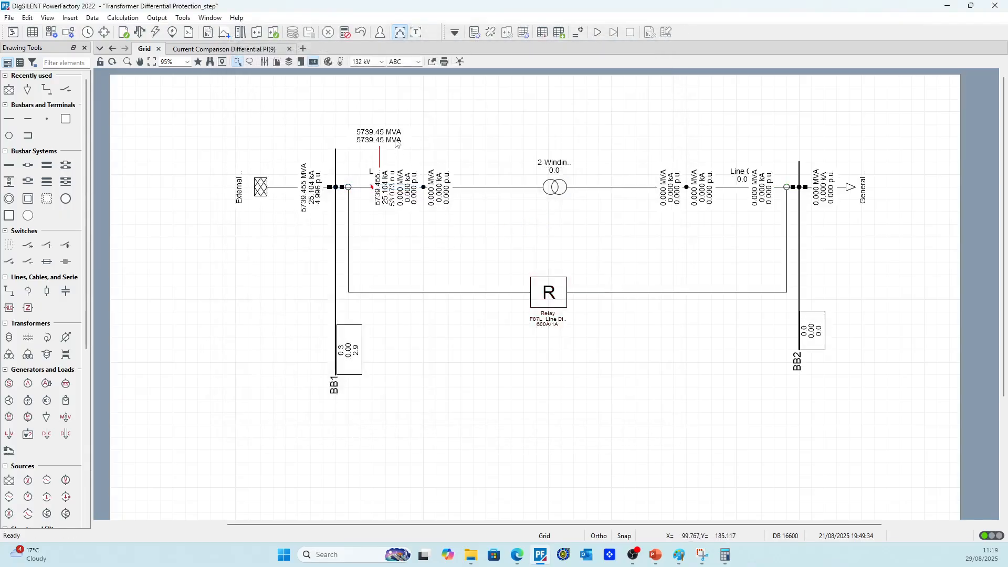
Move the 132 kV line's short-circuit result box clear of the line and replace its duplicate m:Skss:bus1 entry with m:Ikss:bus1
drag(399, 135, 450, 125)
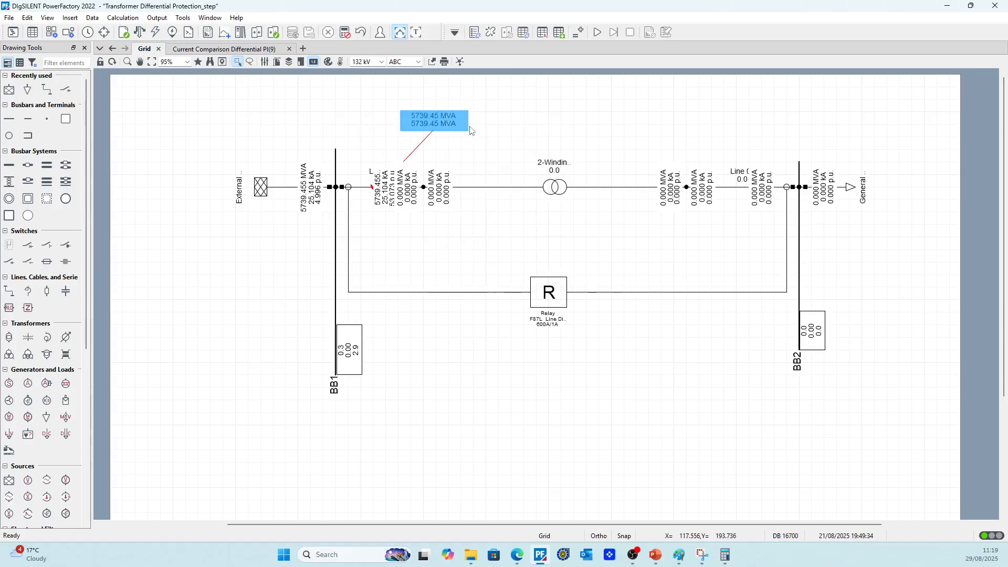
double_click(460, 126)
click(263, 161)
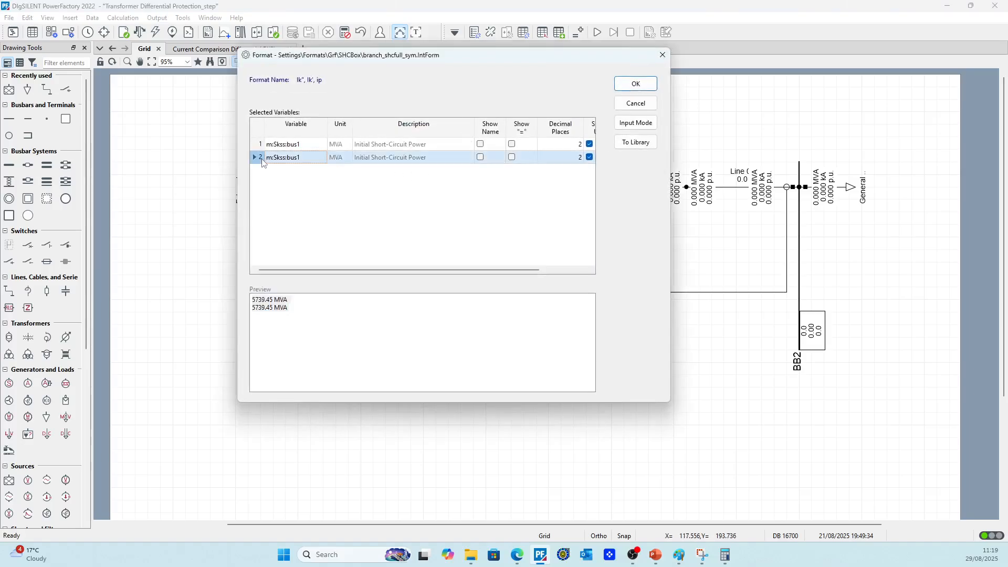
double_click(262, 160)
double_click(288, 170)
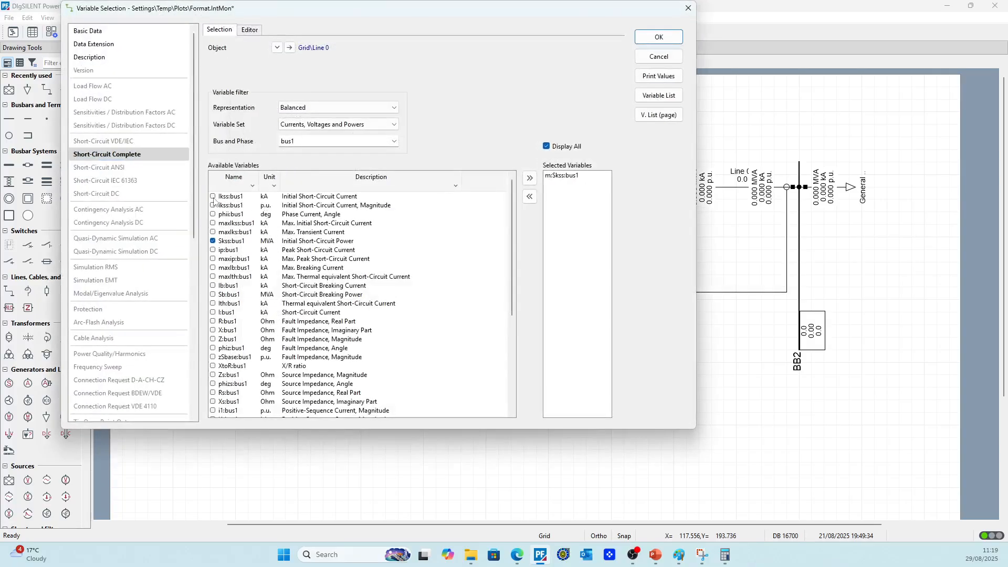
click(213, 197)
click(641, 36)
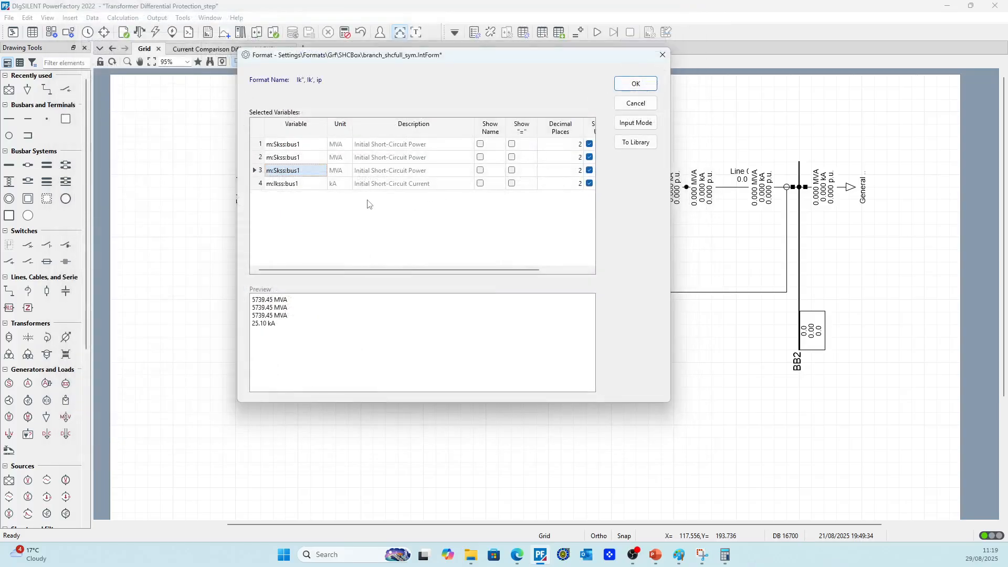
click(258, 170)
right_click(258, 170)
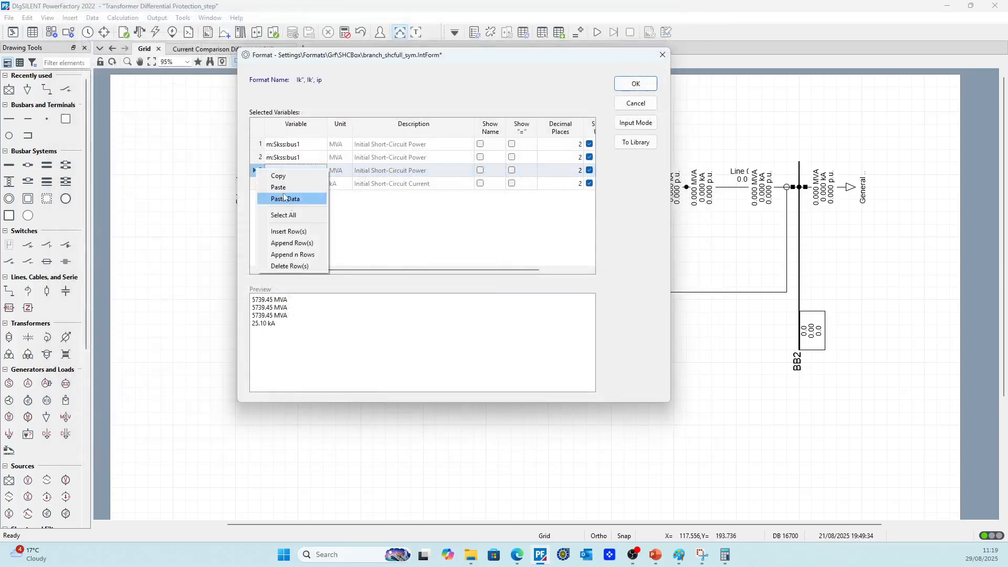
click(294, 268)
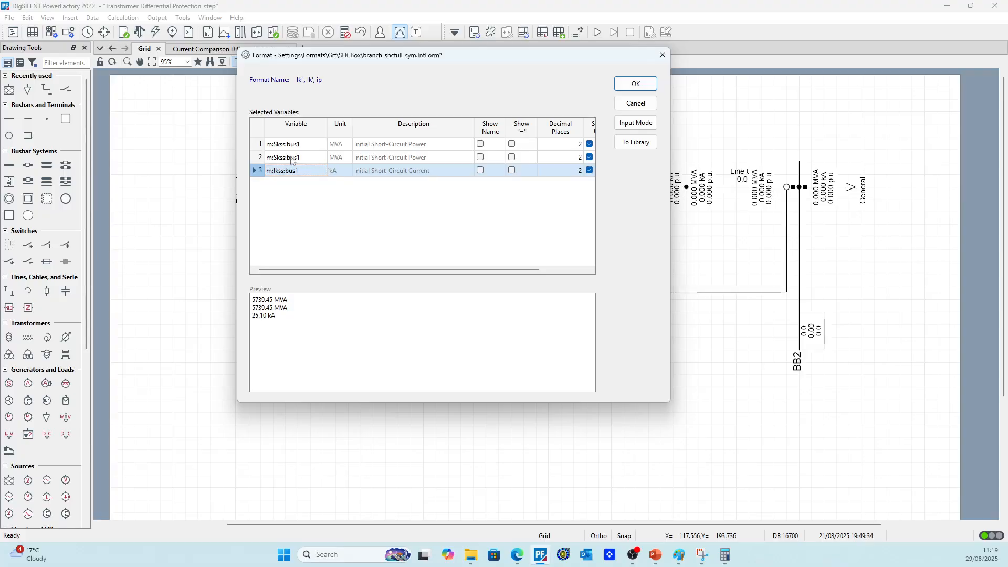
click(258, 157)
right_click(260, 157)
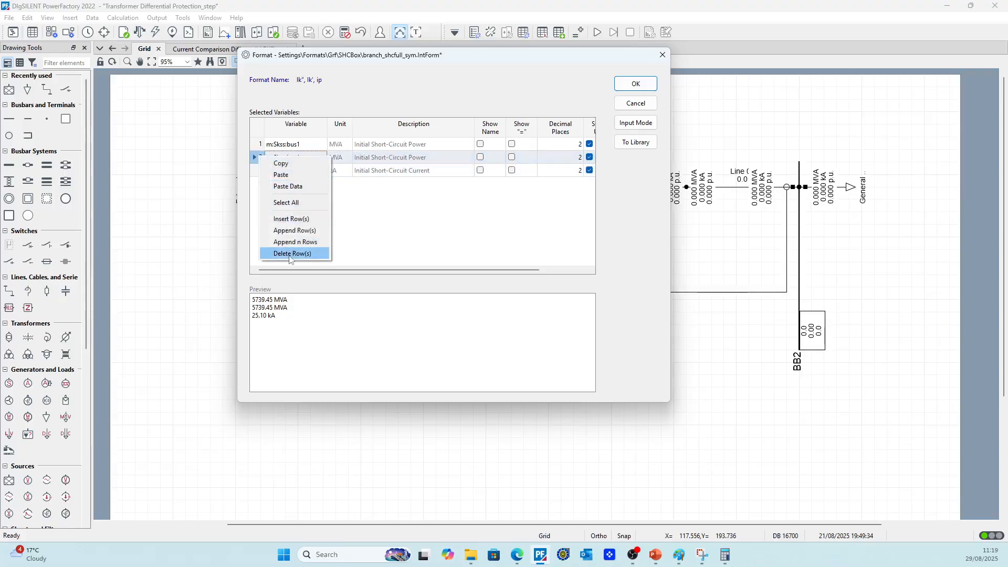
click(290, 254)
Add the per-unit initial short-circuit current magnitude m:ikss:bus1 as the third entry of the line's result format, without a duplicate m:Ikss:bus1 row
double_click(263, 170)
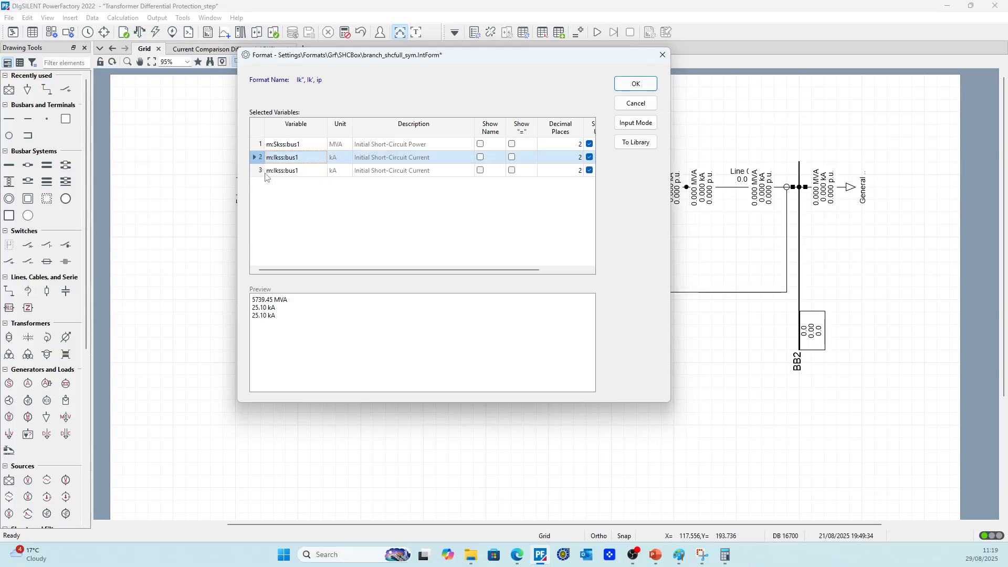
double_click(278, 171)
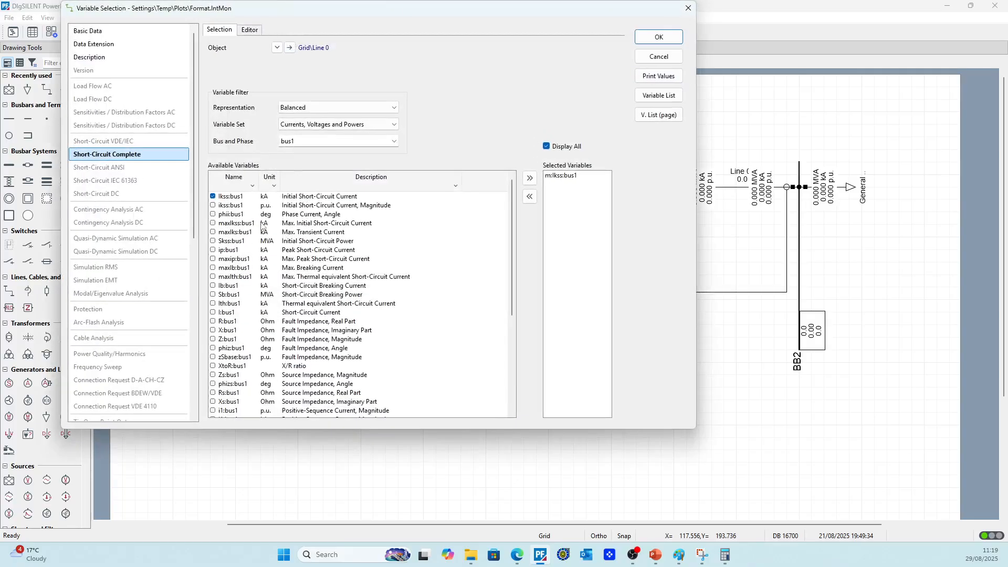
click(213, 205)
click(654, 37)
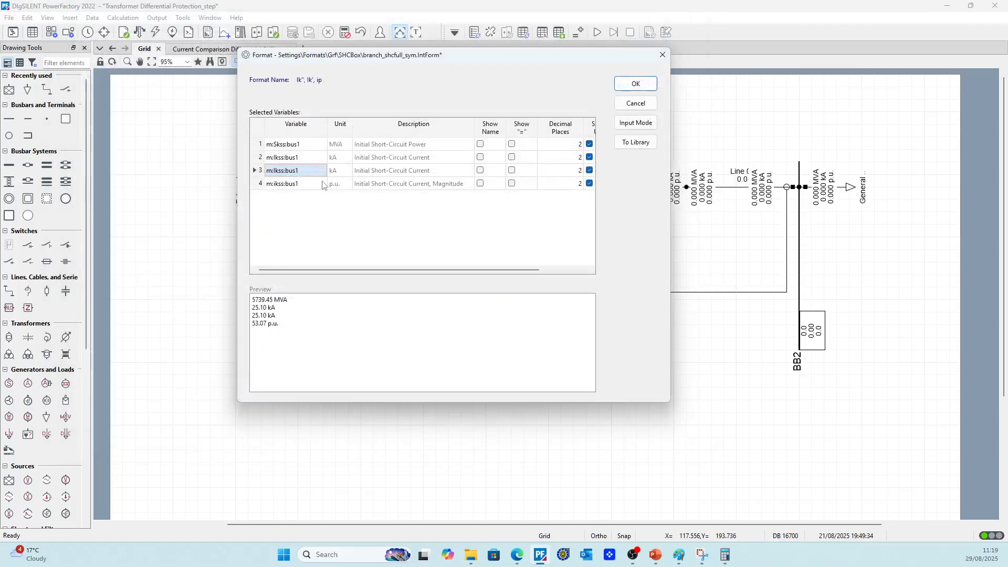
right_click(257, 171)
click(294, 268)
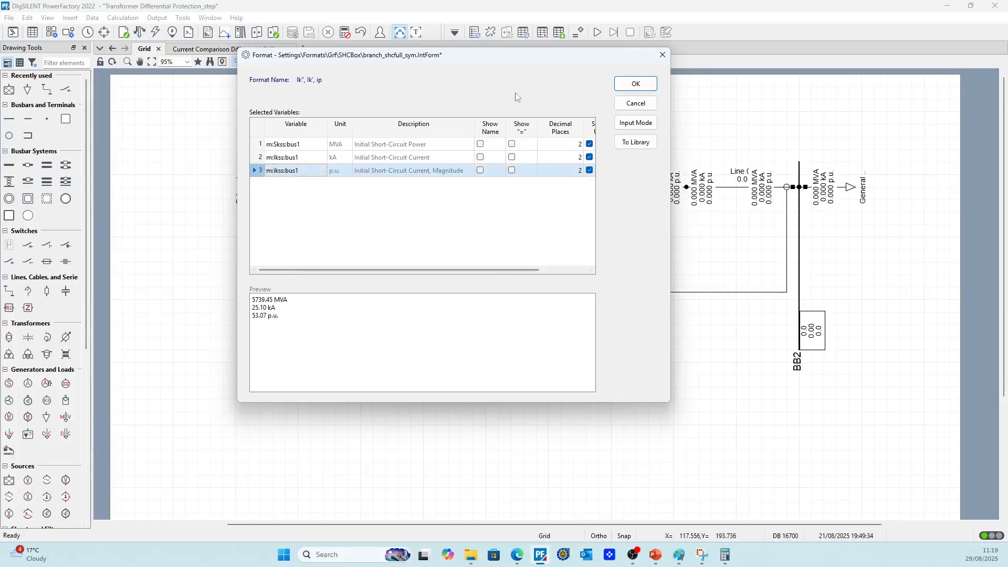
click(629, 85)
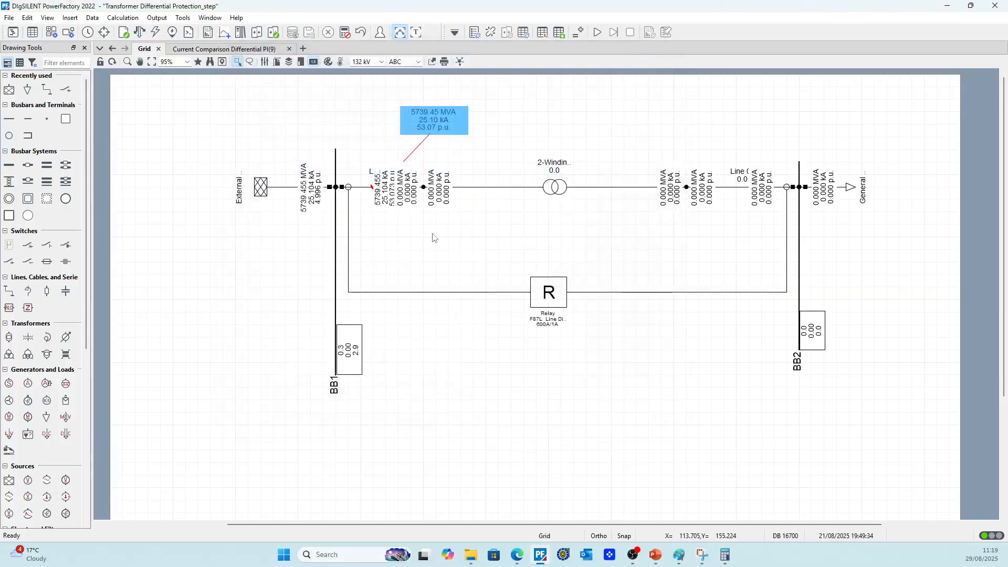
Delete the m:ikss:bus1 entry from the 132 kV line's short-circuit result format
click(427, 122)
double_click(431, 120)
click(682, 56)
right_click(409, 127)
click(473, 133)
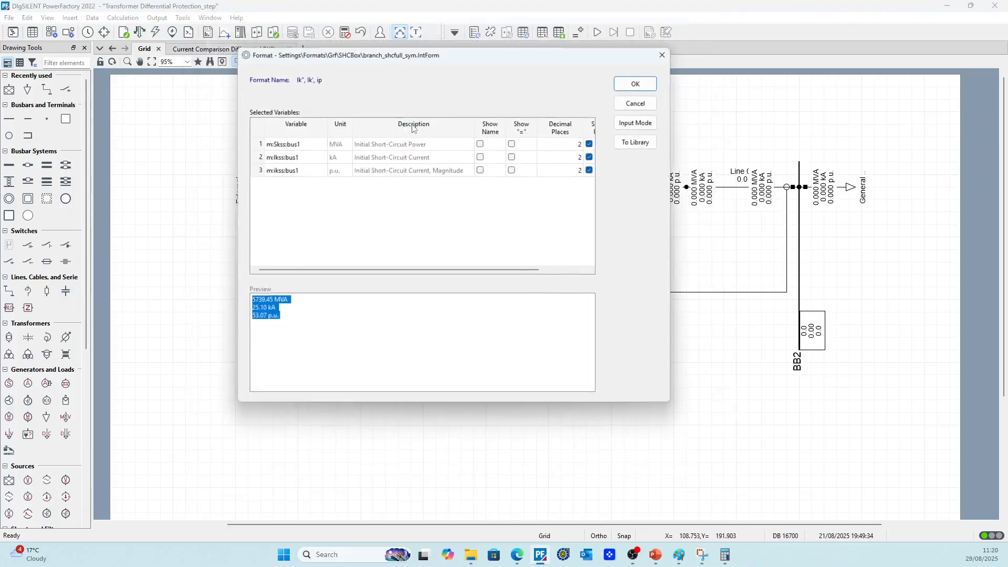
click(253, 170)
right_click(254, 172)
click(289, 270)
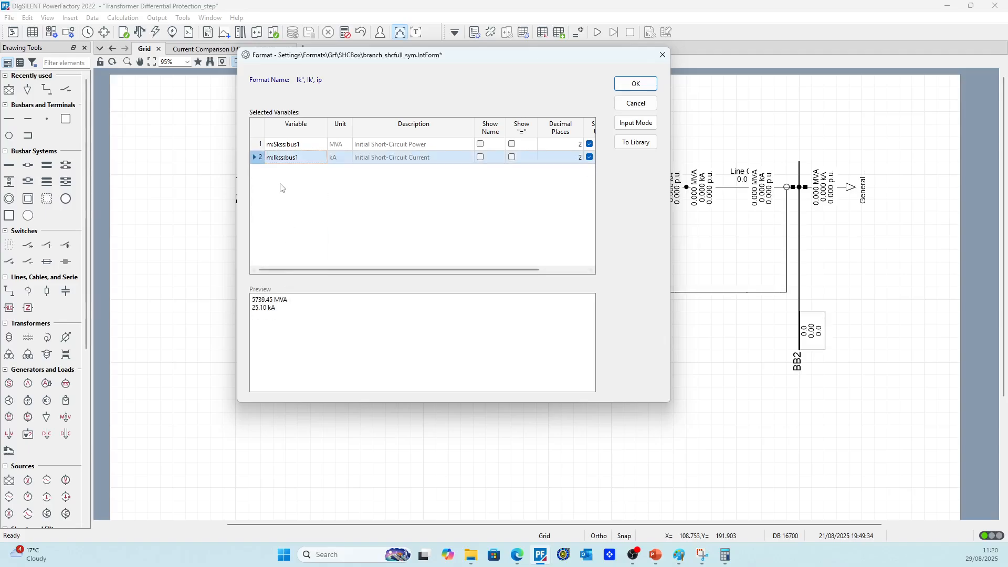
Try the fault impedance magnitude zSbase:bus1 as an additional result variable for the 132 kV line
double_click(289, 171)
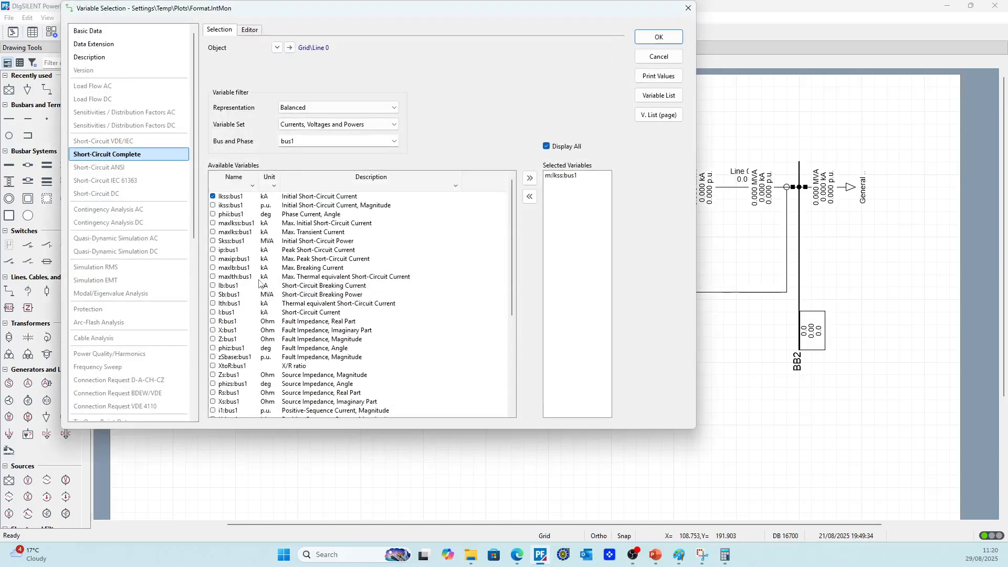
scroll(268, 320, down, 1)
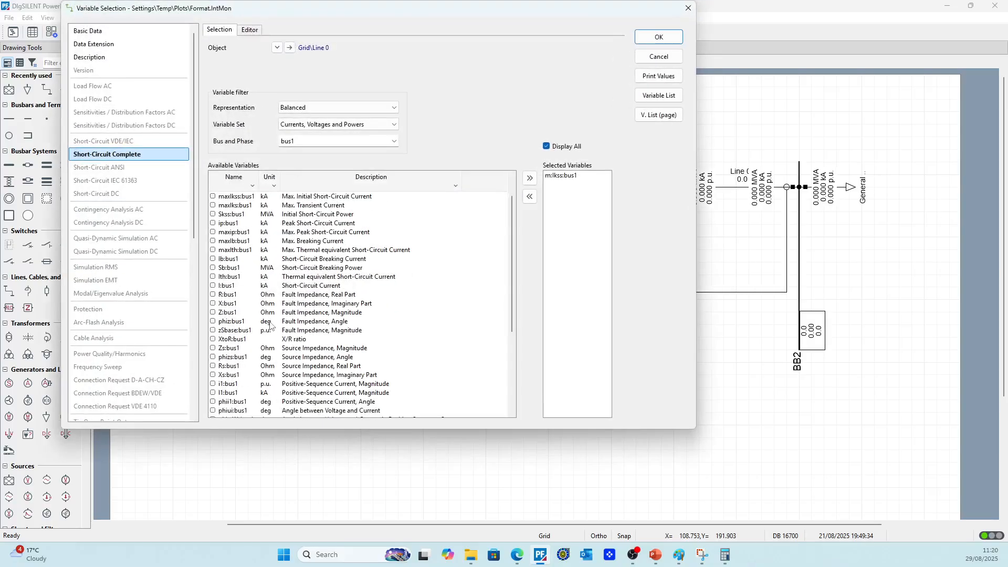
click(213, 331)
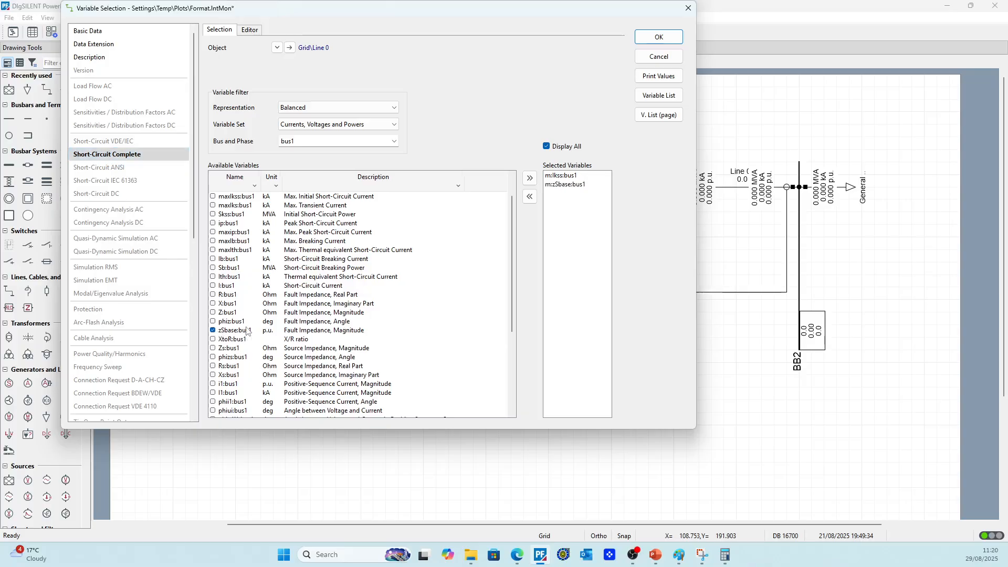
scroll(327, 337, down, 2)
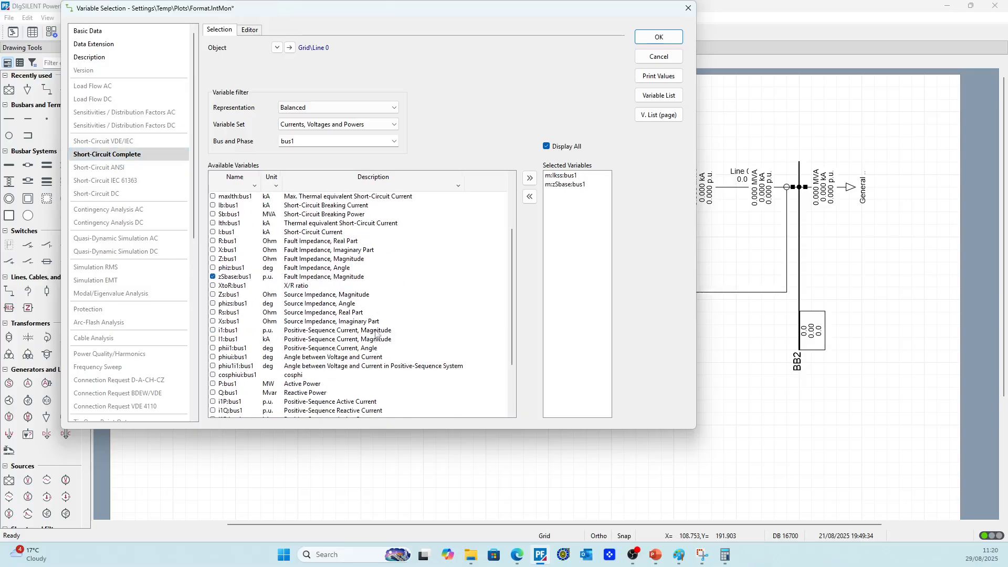
scroll(377, 333, down, 2)
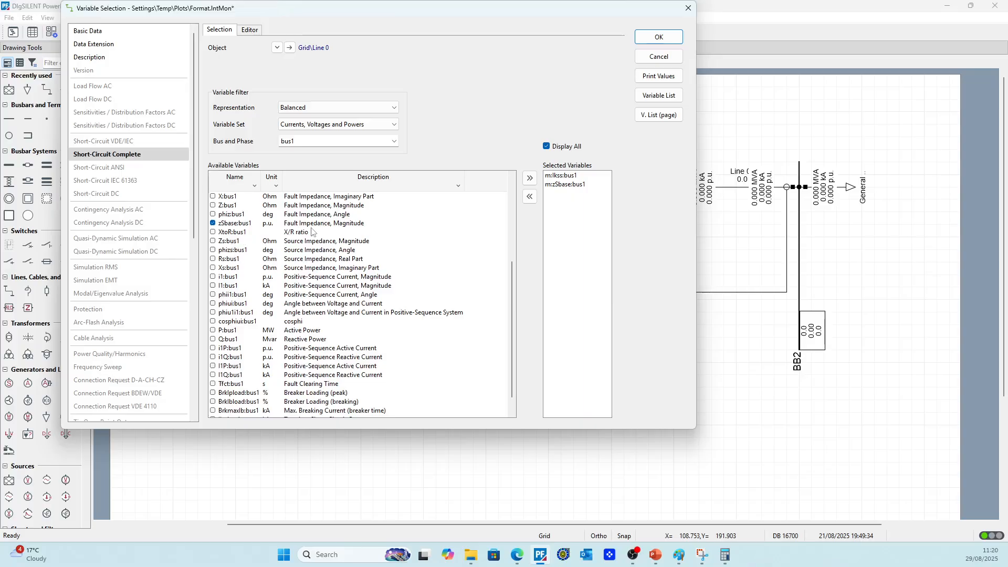
scroll(280, 244, up, 5)
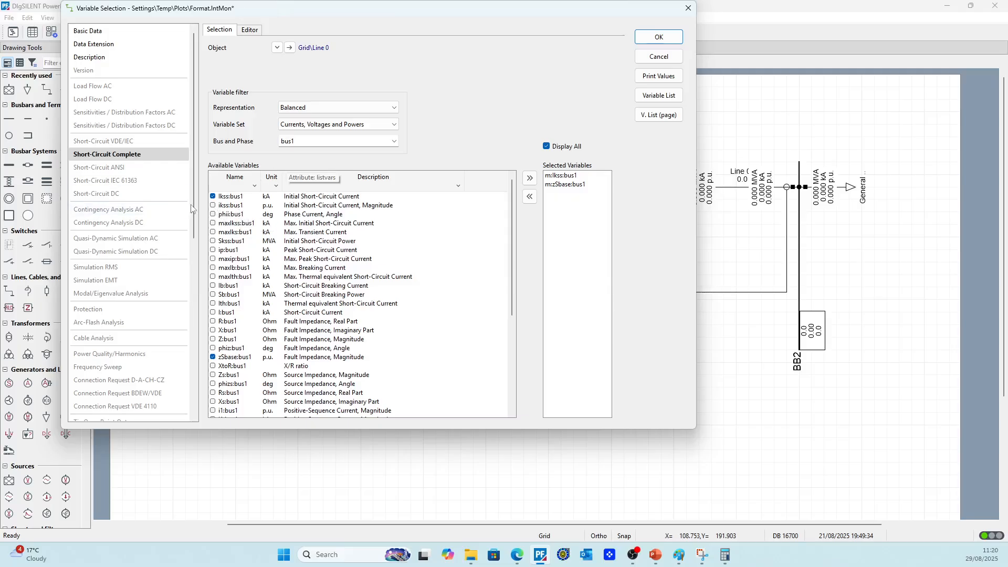
Choose m:ikss:bus1 instead of zSbase:bus1 for the line's result format and delete the duplicate m:Ikss:bus1 row
click(213, 205)
click(213, 357)
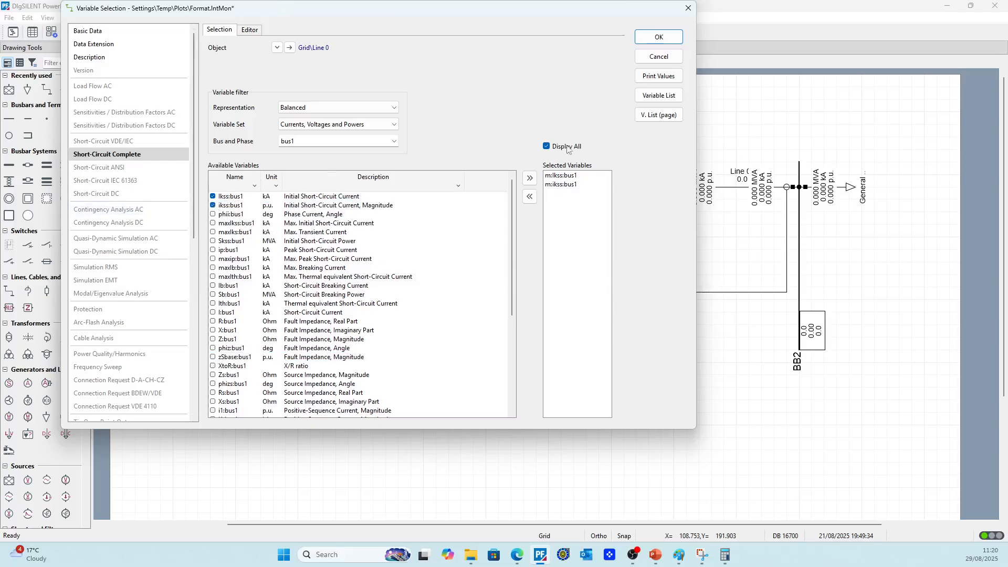
click(659, 37)
click(294, 183)
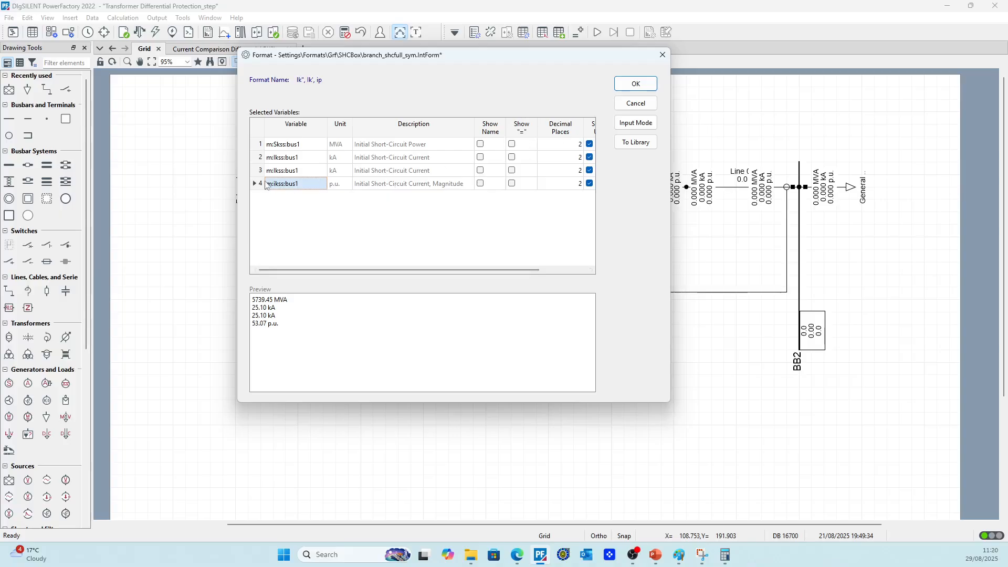
right_click(256, 176)
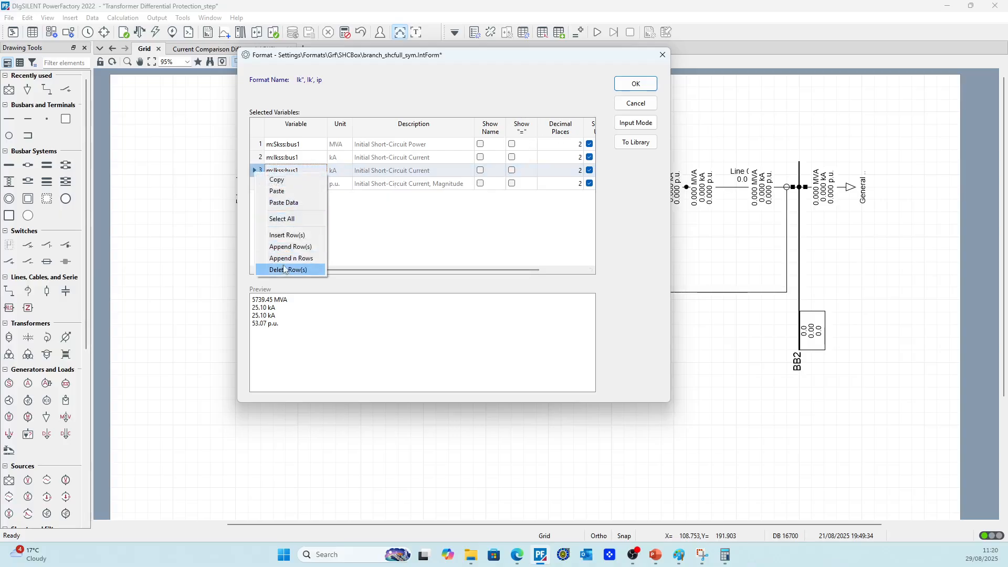
click(305, 269)
click(635, 84)
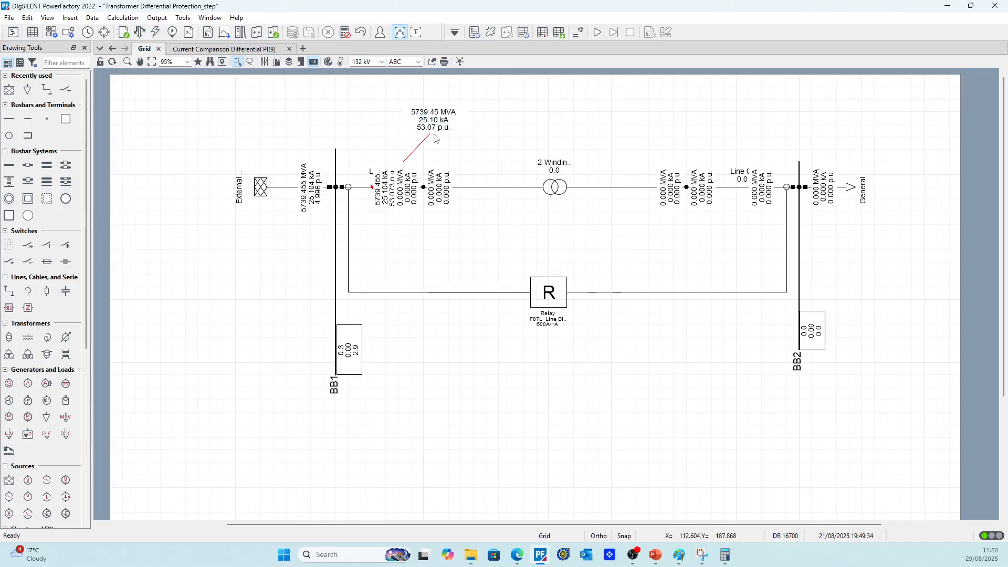
Examine the short-circuit results of the external grid and the faulted 132 kV line around BB1
scroll(577, 174, down, 1)
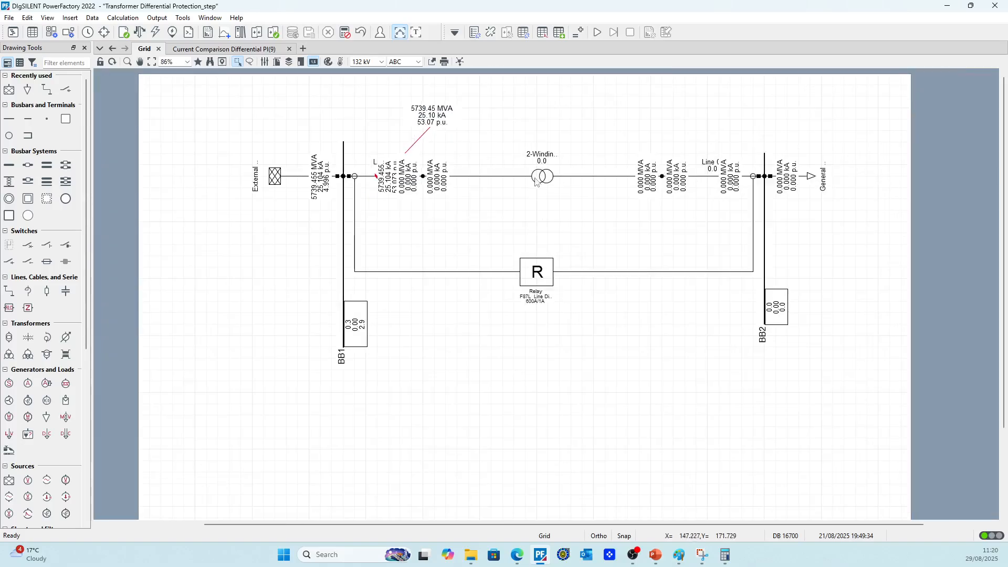
click(667, 179)
click(663, 178)
right_click(663, 177)
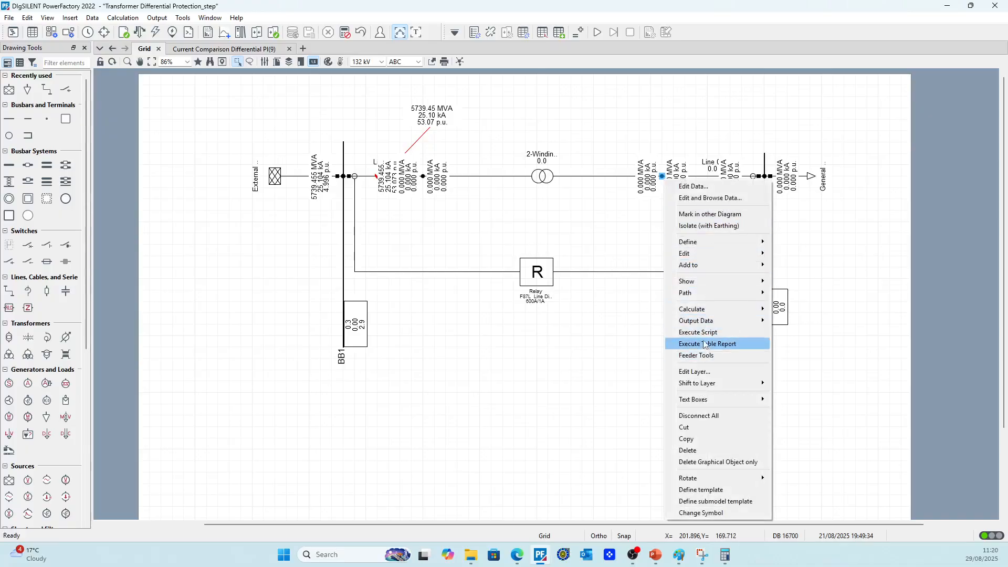
click(431, 117)
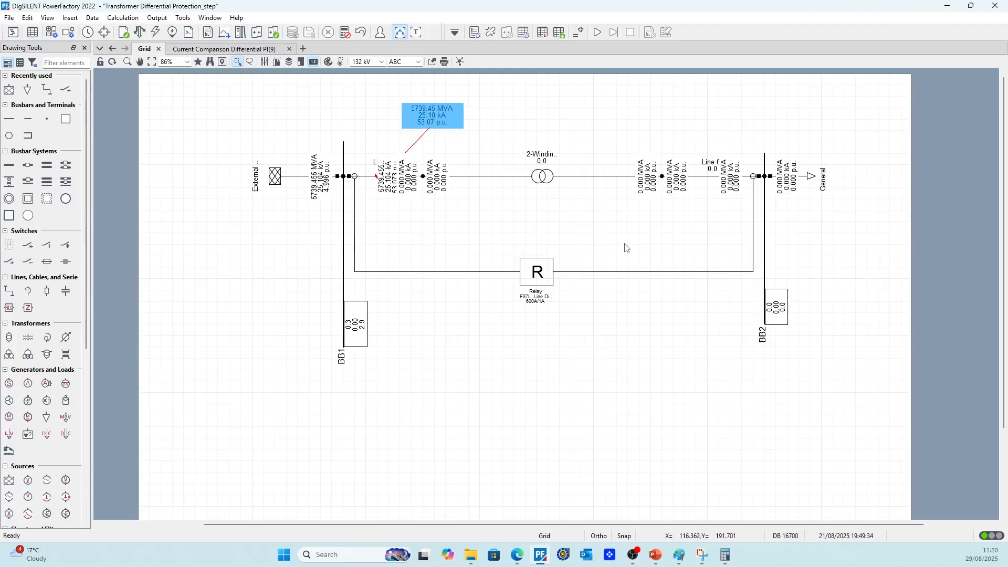
click(321, 204)
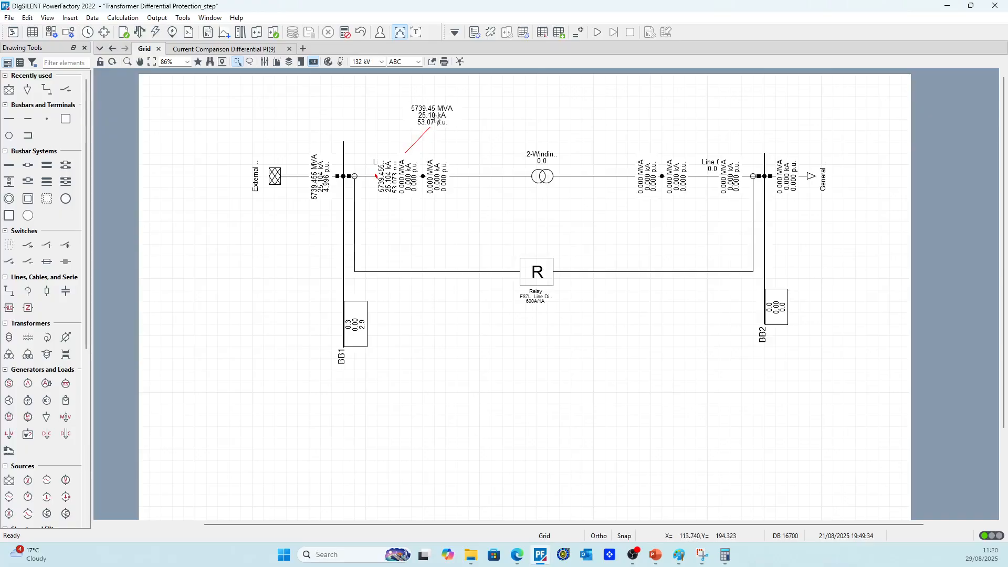
scroll(326, 192, up, 4)
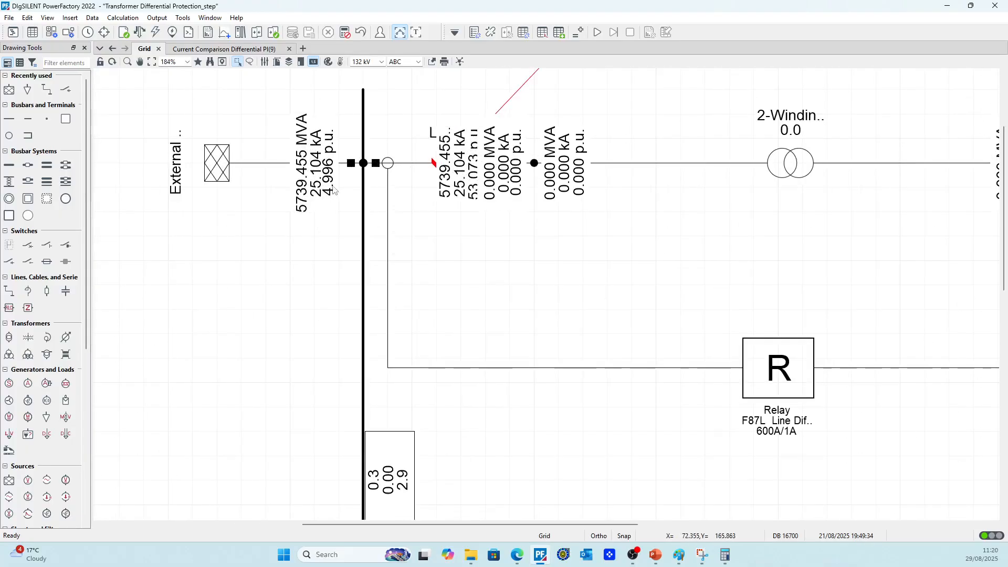
scroll(333, 190, down, 2)
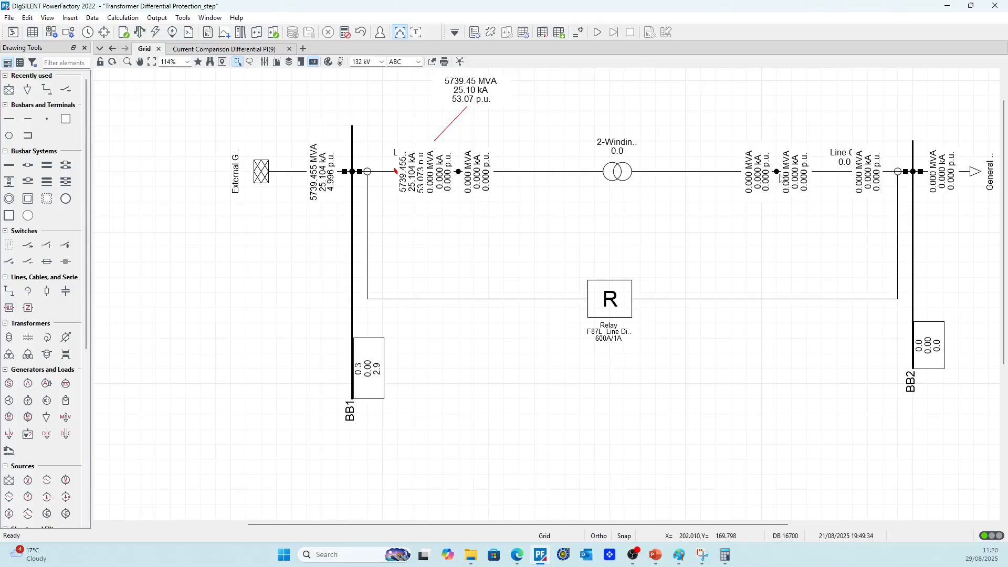
Calculate a short-circuit at the terminal between the transformer and the 33 kV line, and show the operating point in the current comparison differential plot
right_click(781, 177)
mouse_move(808, 305)
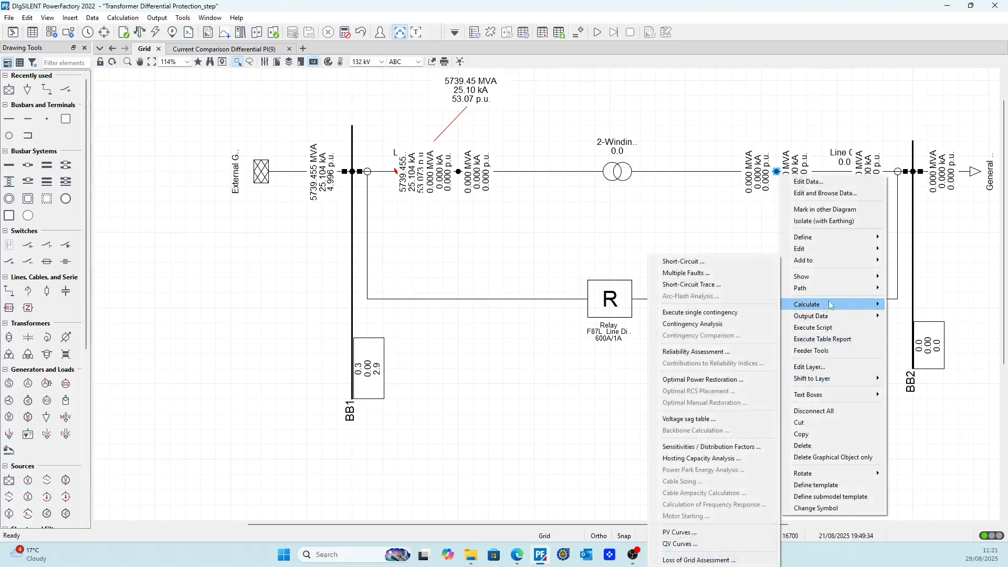
click(683, 262)
click(649, 70)
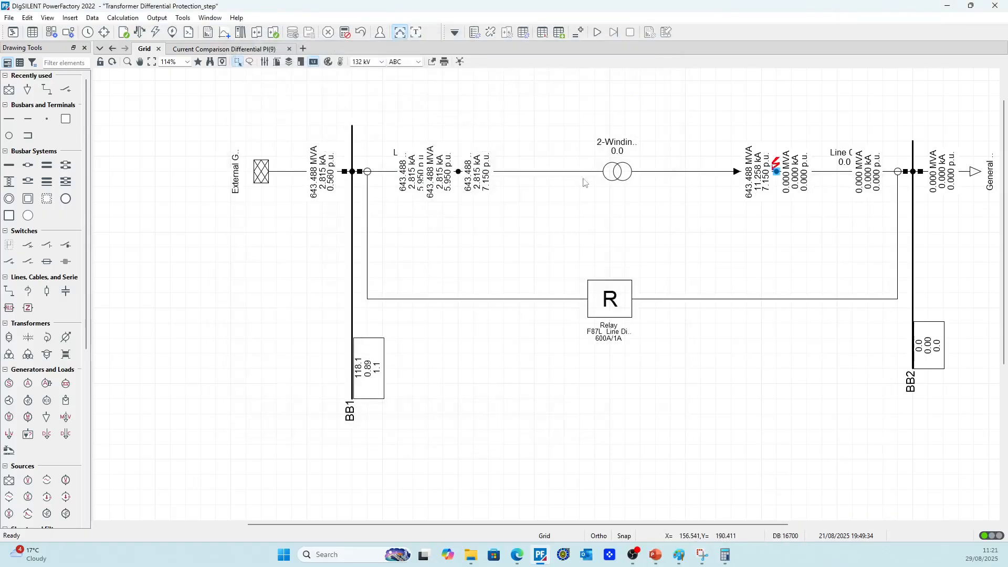
click(225, 48)
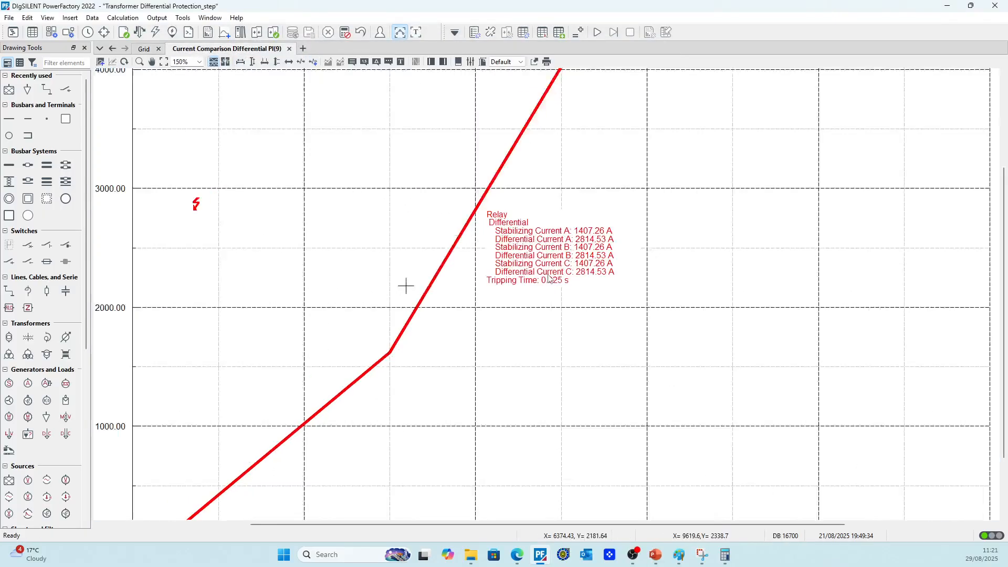
Calculate a maximum 3-phase short-circuit at busbar BB1 with the complete method and show the relay response in the current comparison differential plot
scroll(549, 276, down, 1)
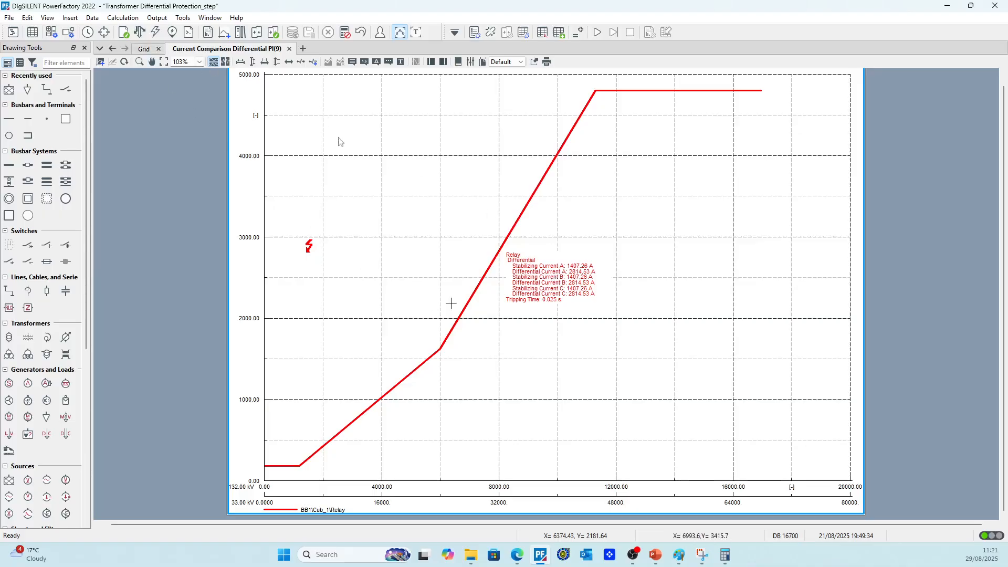
click(145, 49)
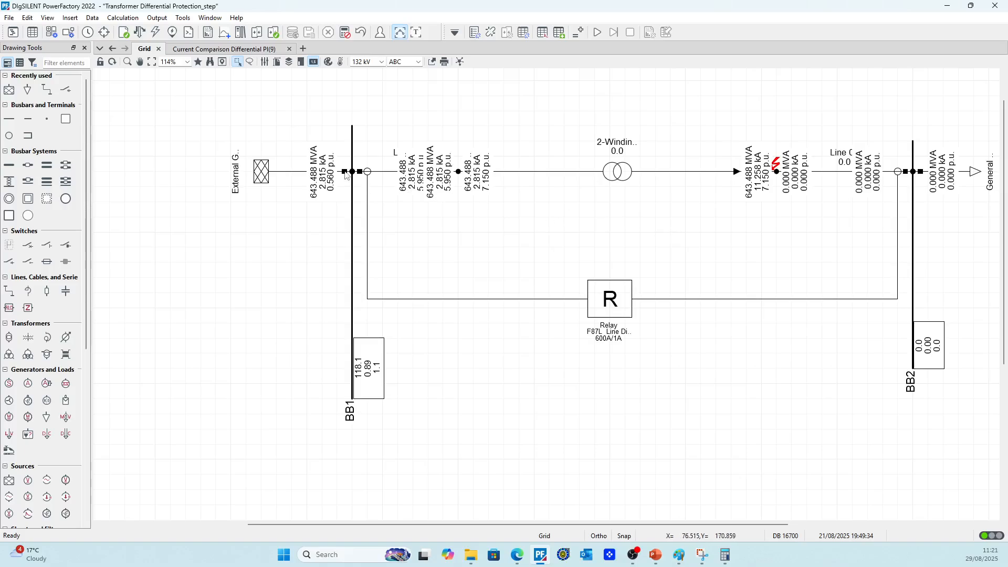
right_click(352, 202)
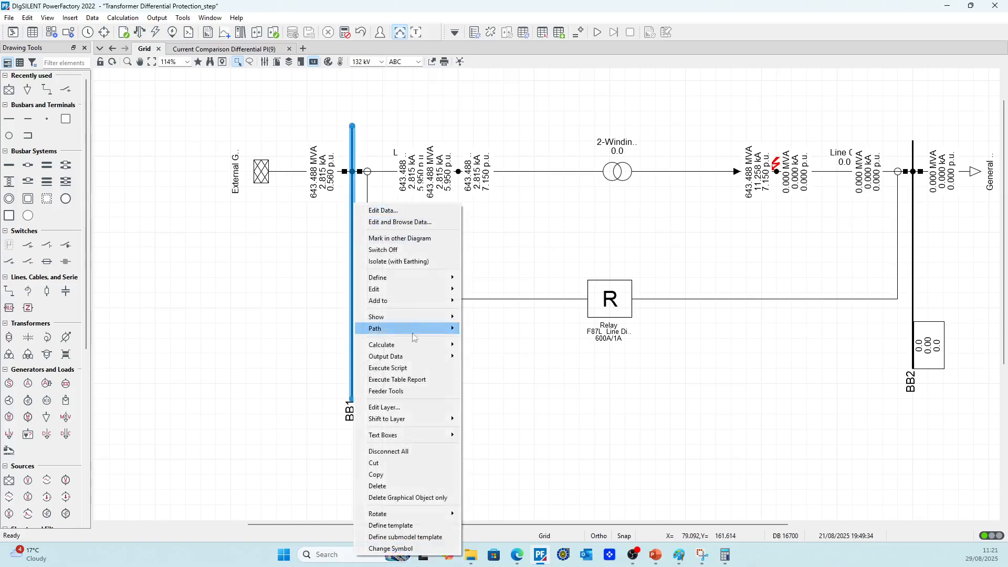
mouse_move(416, 349)
click(489, 261)
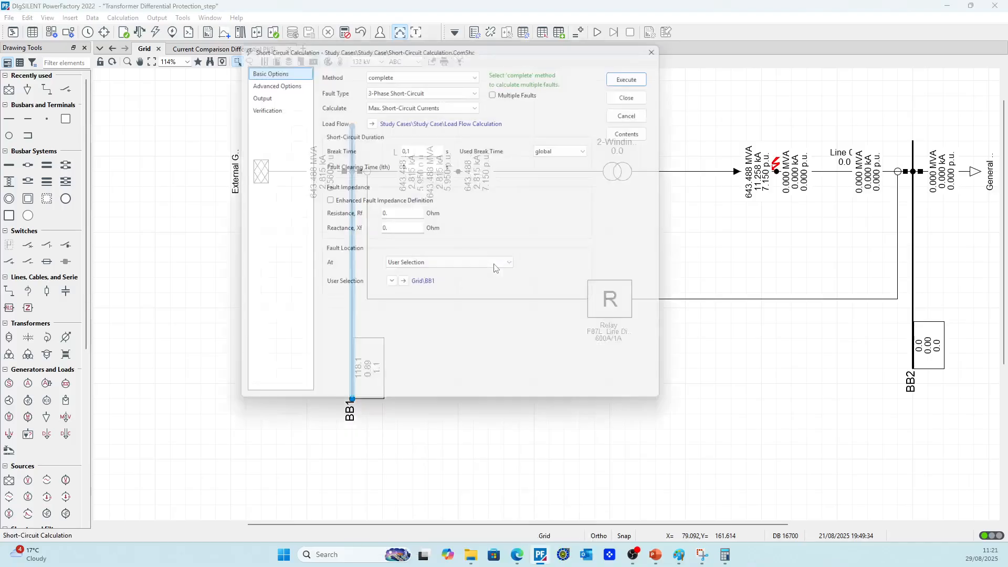
drag(476, 42, 425, 258)
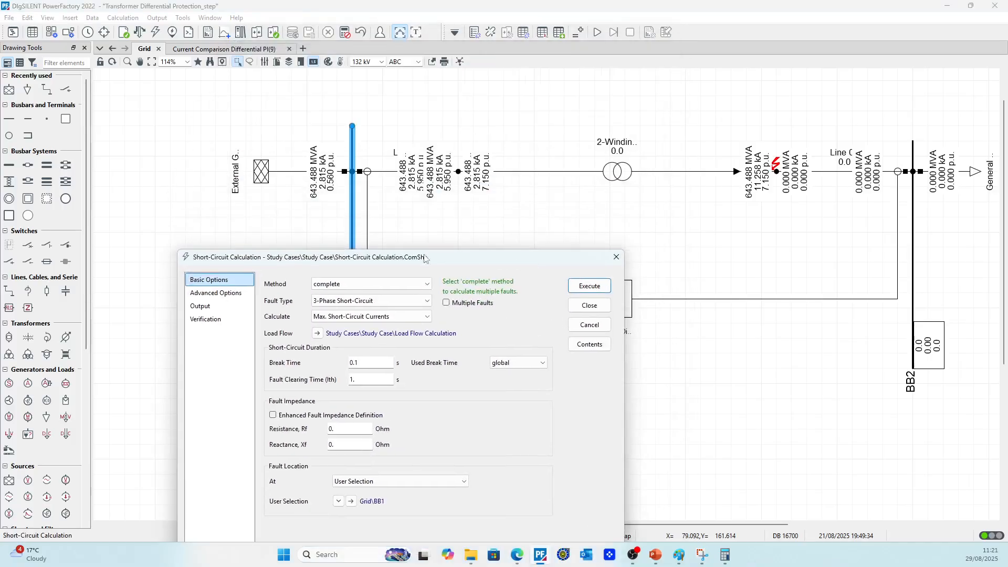
click(575, 287)
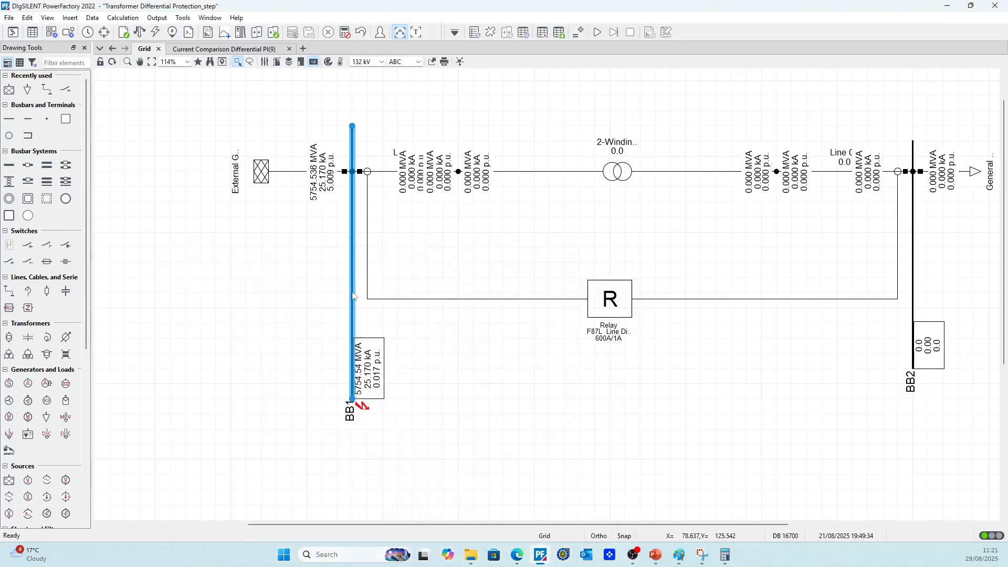
click(226, 48)
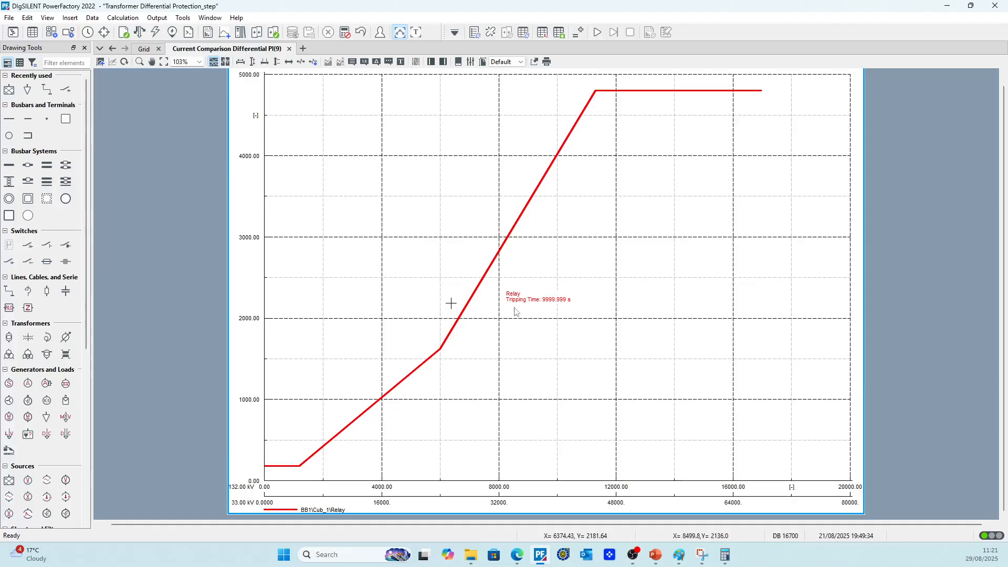
scroll(572, 304, up, 3)
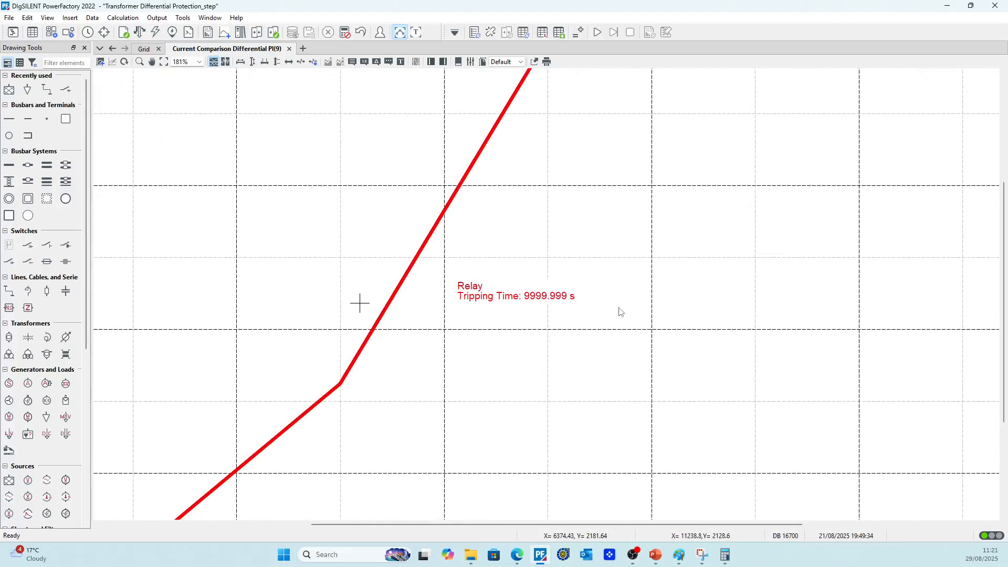
scroll(620, 312, down, 3)
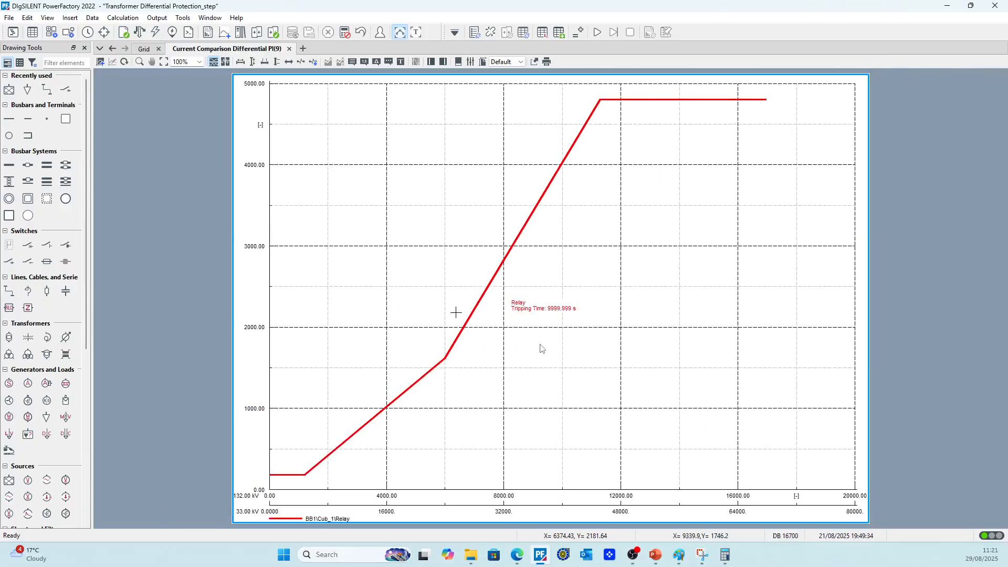
scroll(522, 314, up, 1)
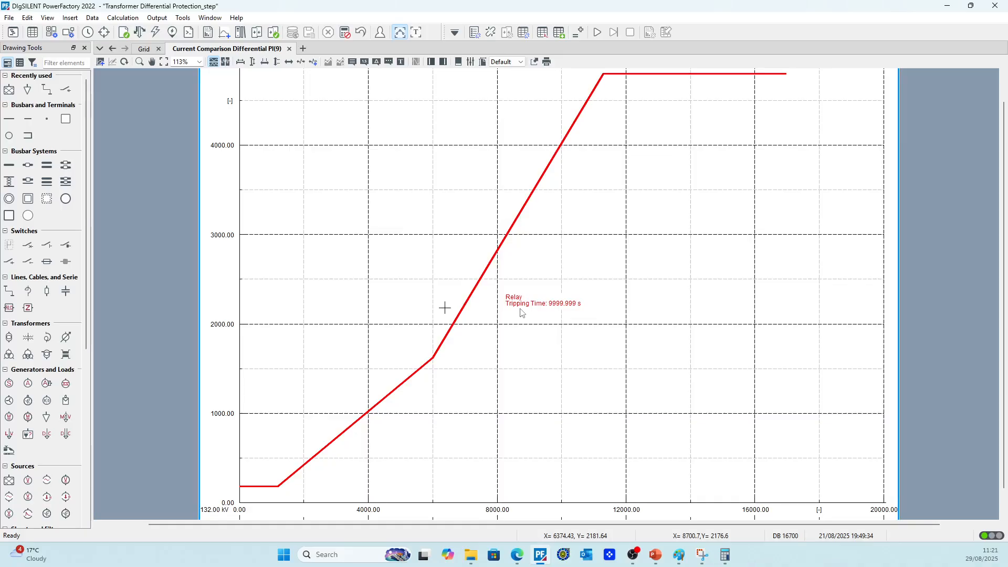
scroll(523, 314, down, 1)
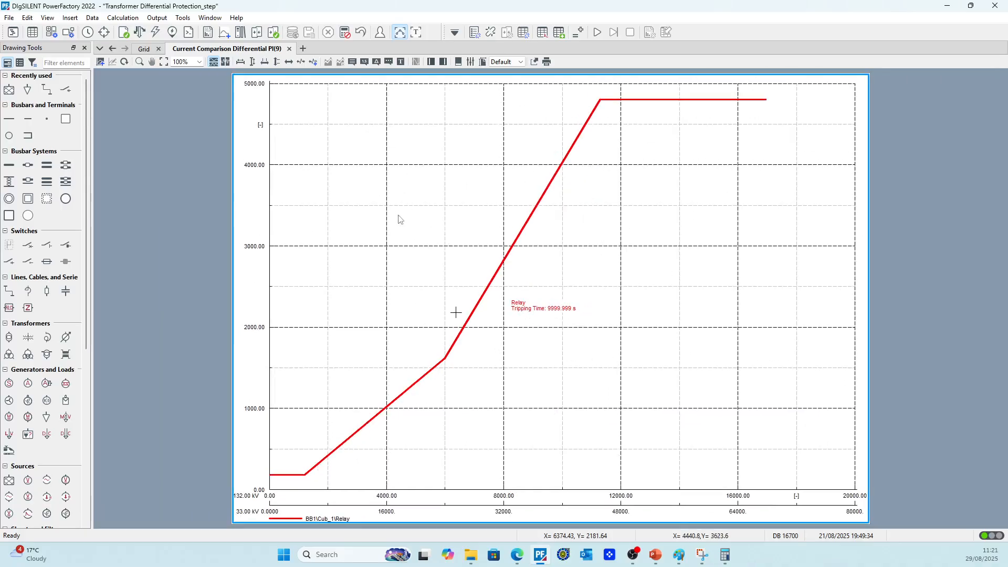
Shift the relay symbol slightly to the right in the grid diagram and adapt the width of its label to the text
click(143, 48)
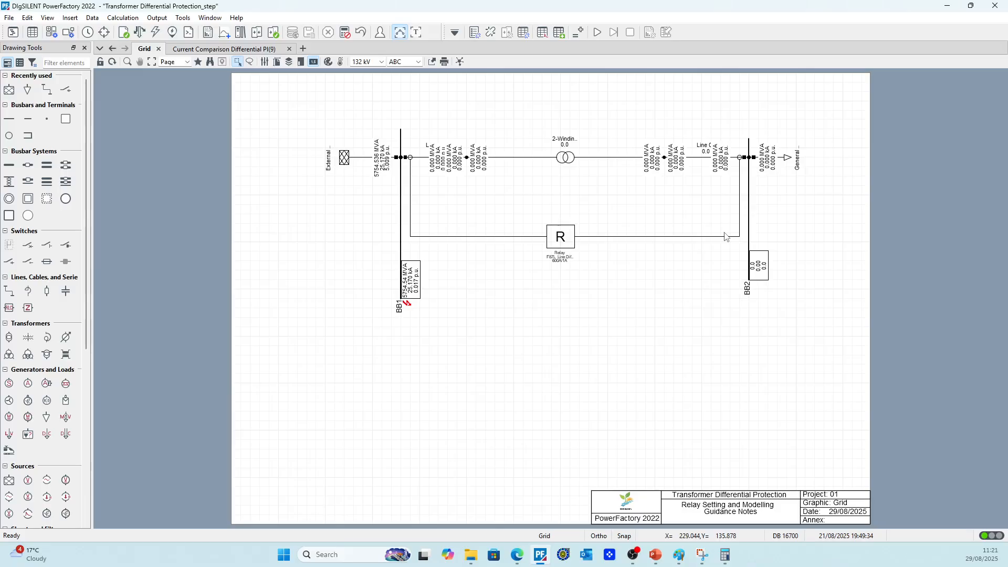
drag(565, 238, 584, 236)
click(596, 276)
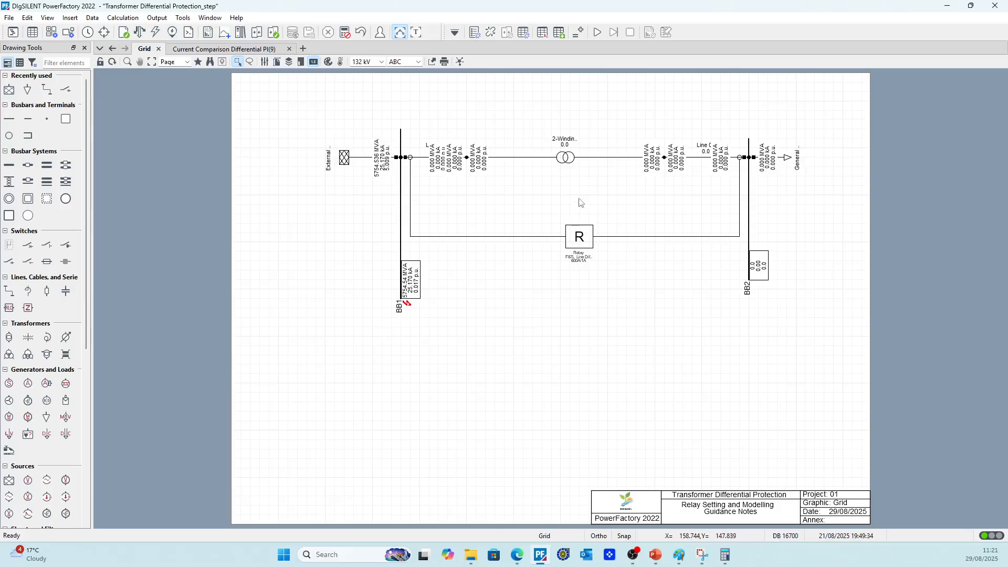
scroll(592, 197, up, 1)
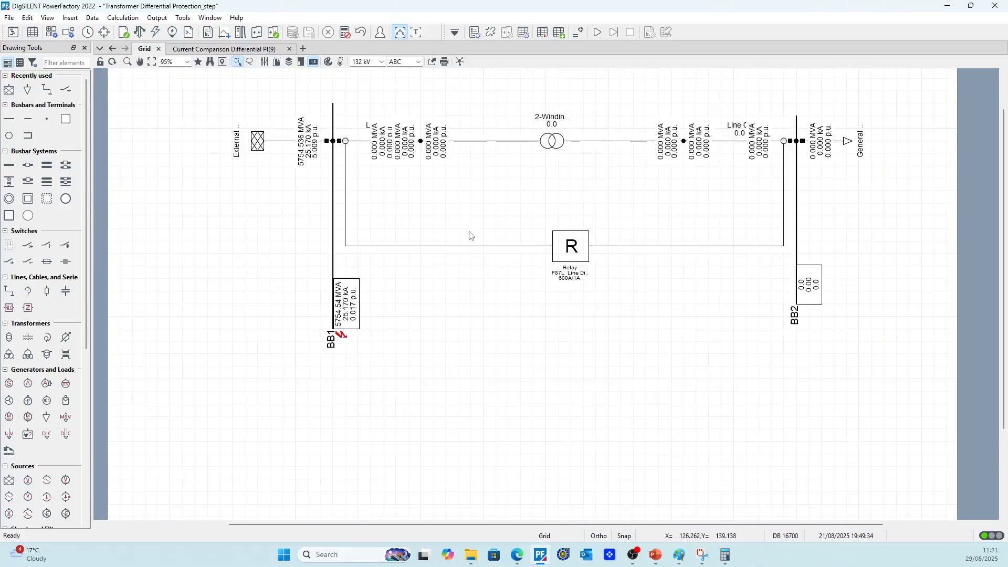
scroll(451, 230, down, 2)
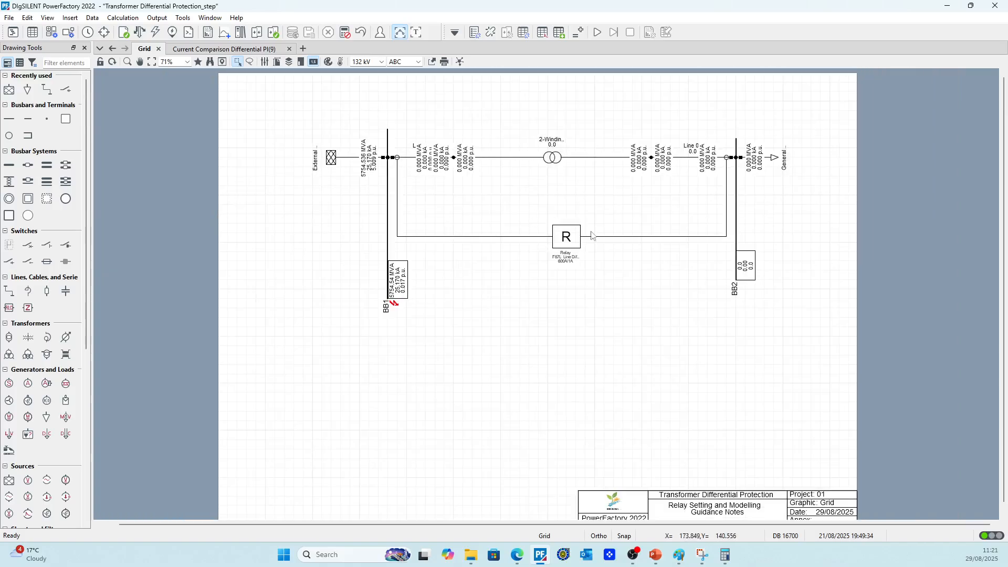
scroll(673, 224, up, 2)
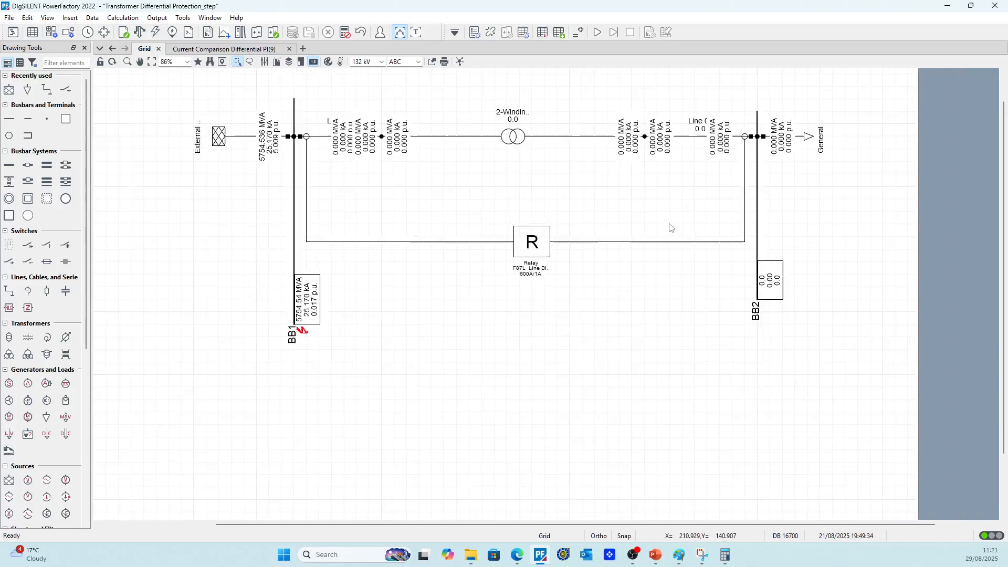
right_click(518, 276)
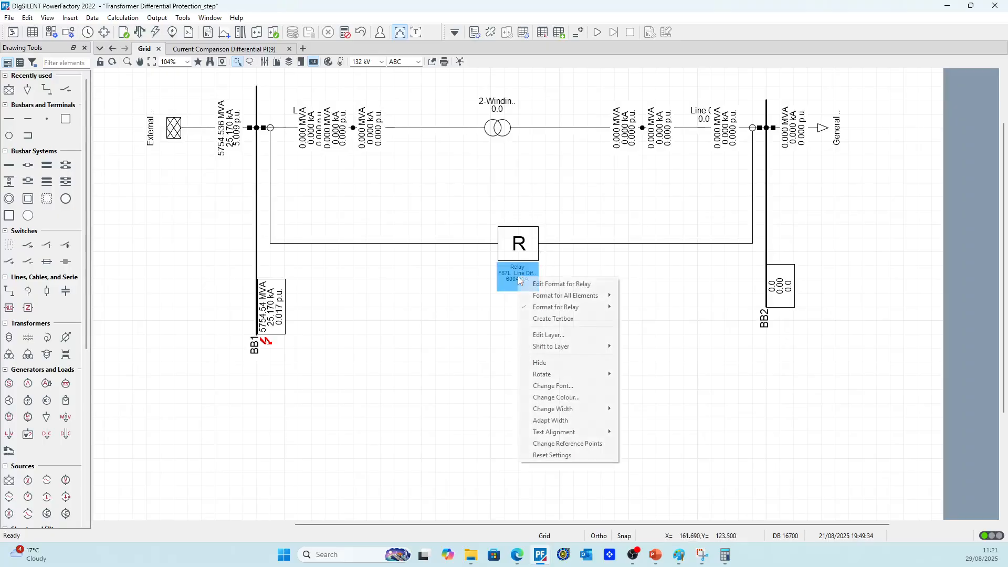
click(568, 420)
scroll(509, 226, up, 1)
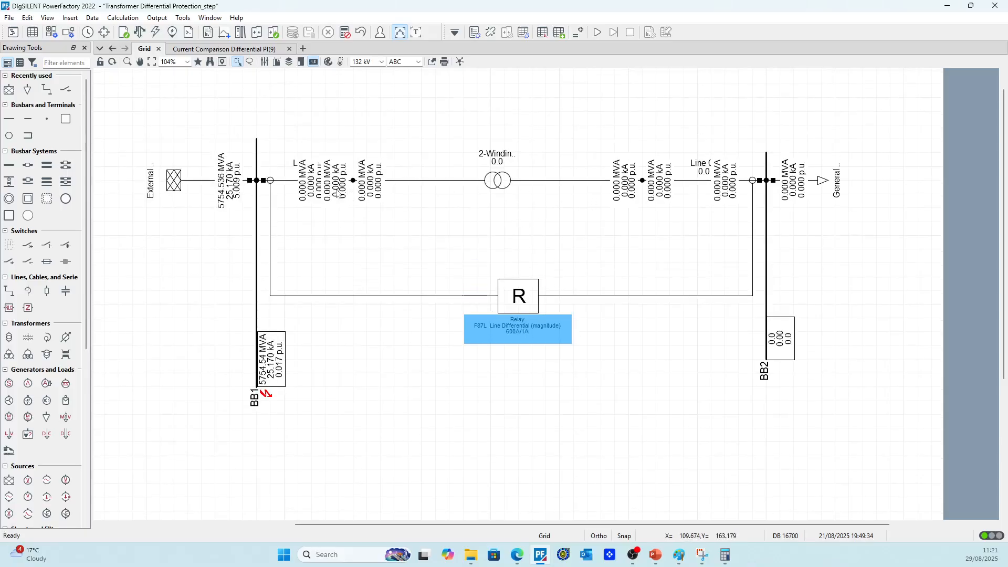
click(315, 168)
right_click(315, 168)
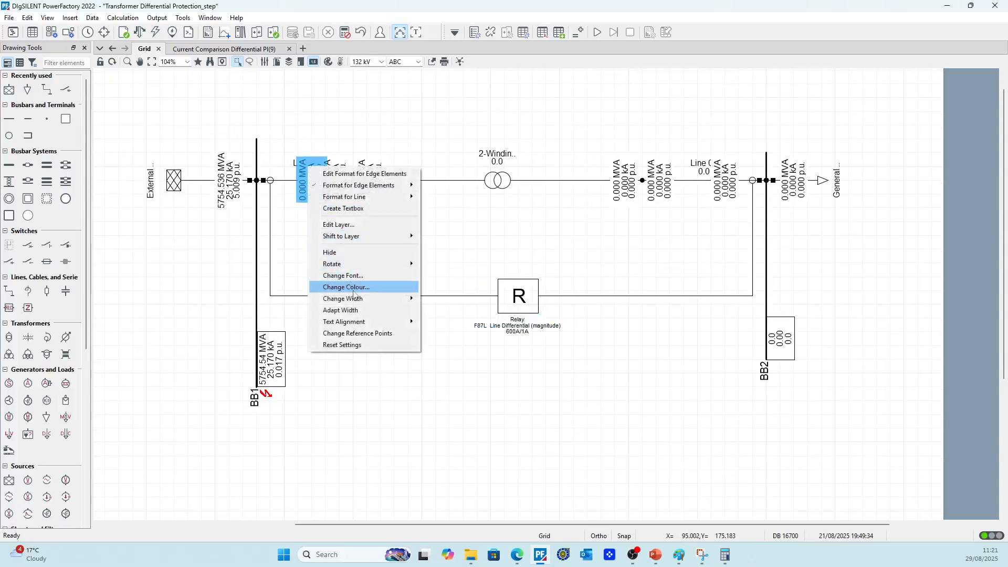
click(357, 143)
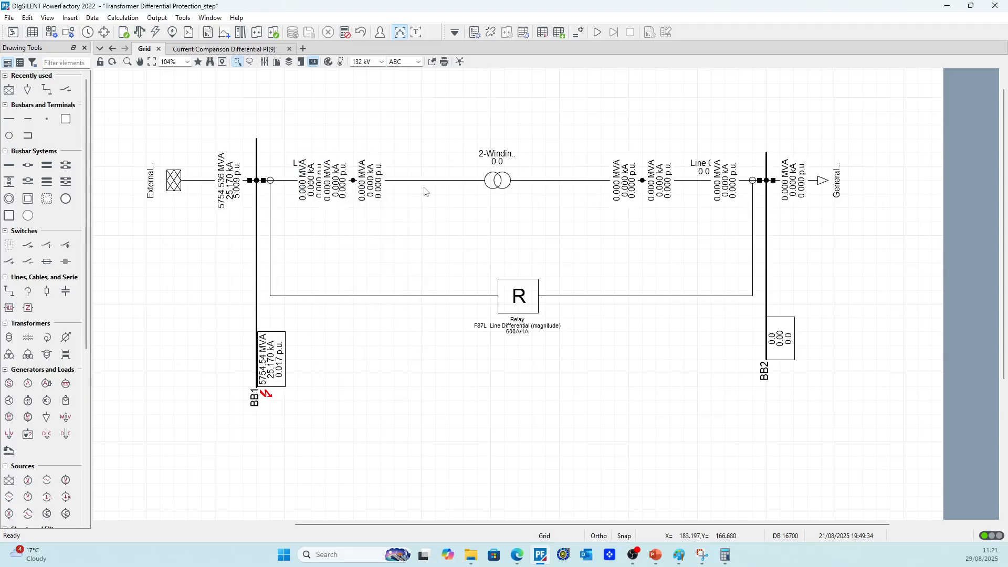
click(149, 186)
right_click(149, 186)
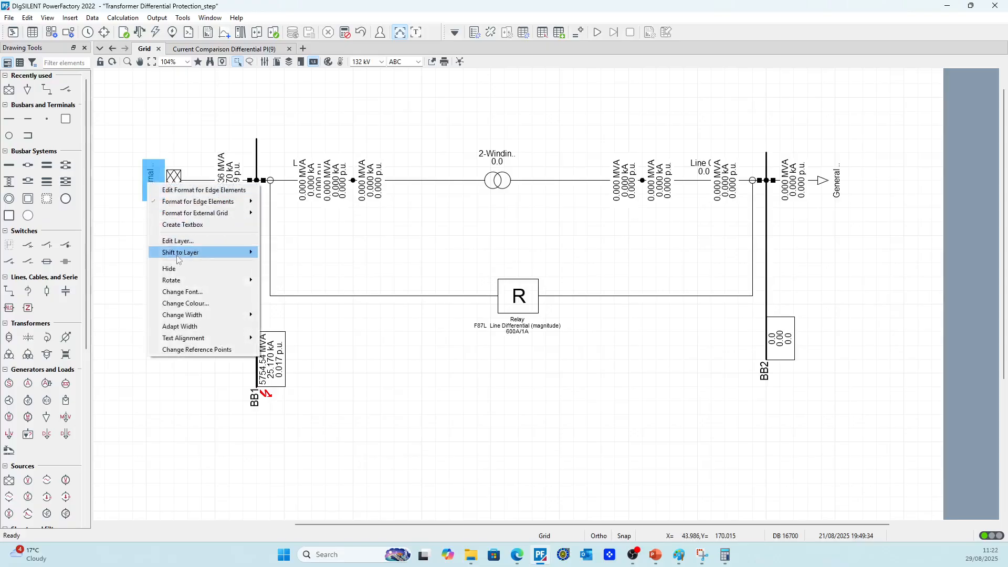
mouse_move(191, 283)
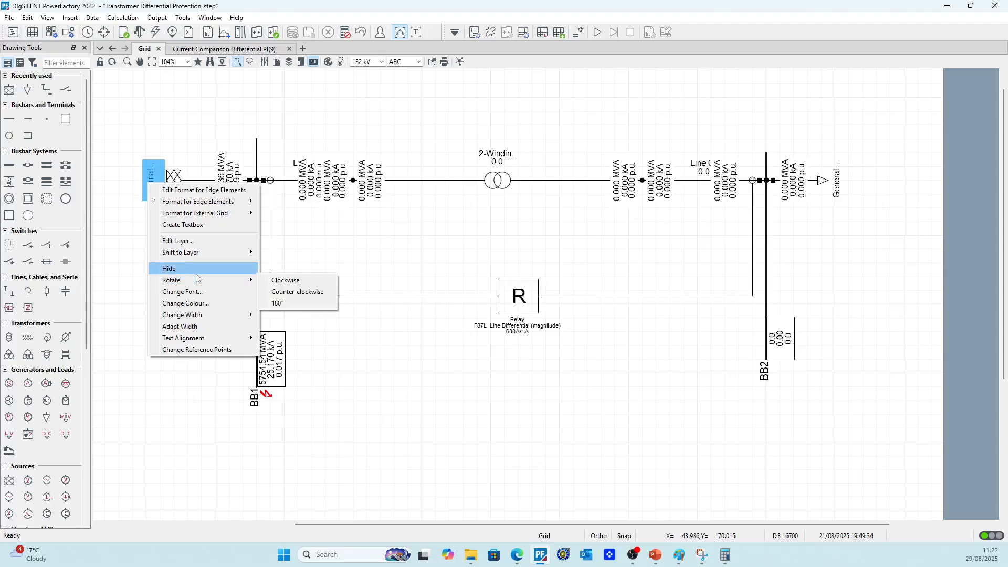
Set the external grid's maximum short-circuit current Ik'' to 1 kA for the complete method and run a load flow
click(173, 180)
double_click(174, 180)
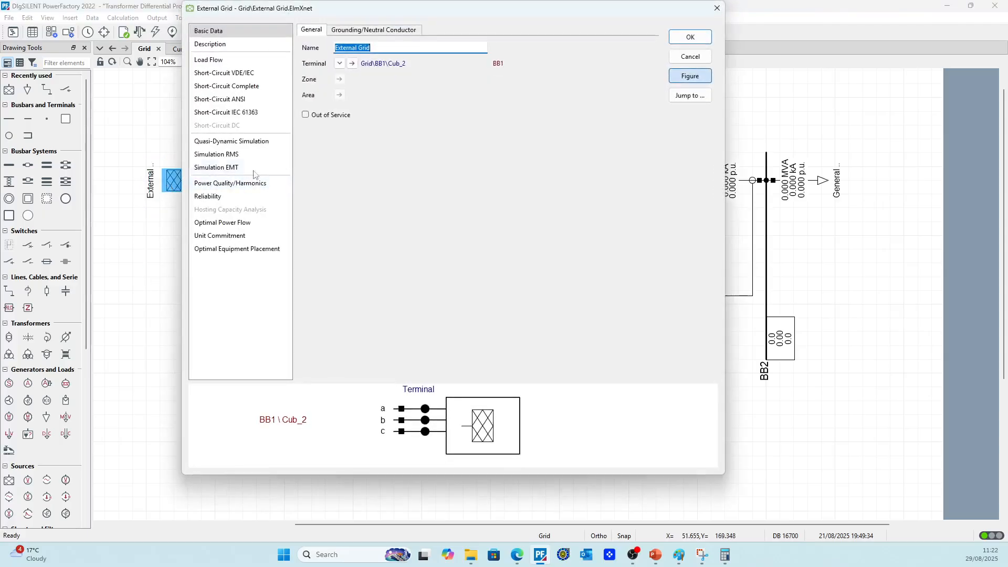
click(237, 86)
click(418, 63)
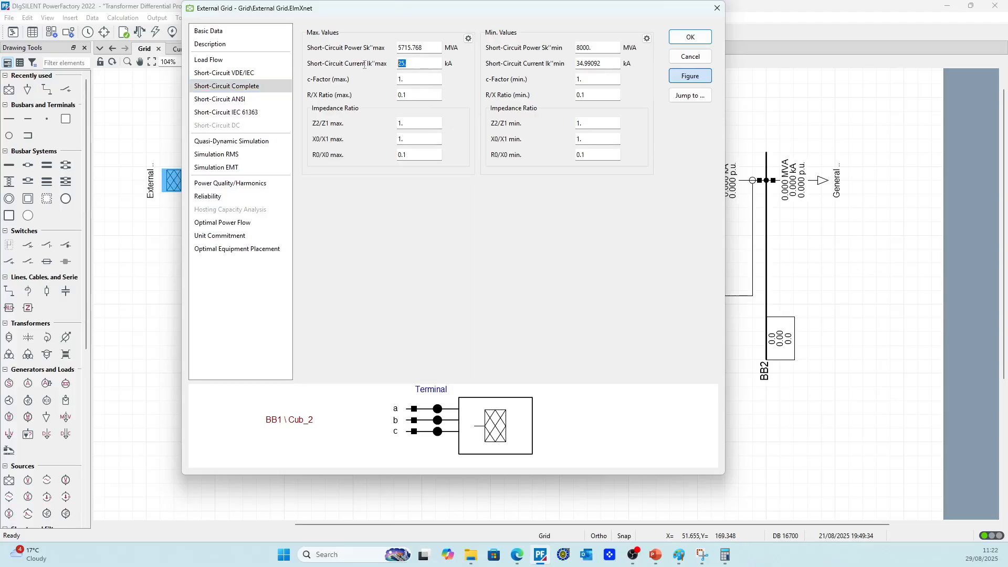
text(1)
click(679, 38)
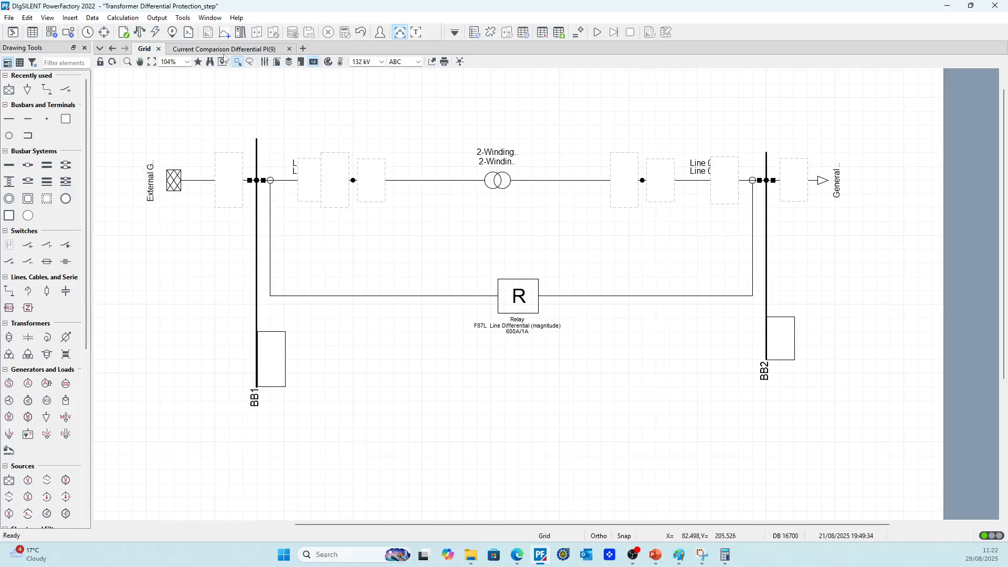
click(141, 32)
click(633, 75)
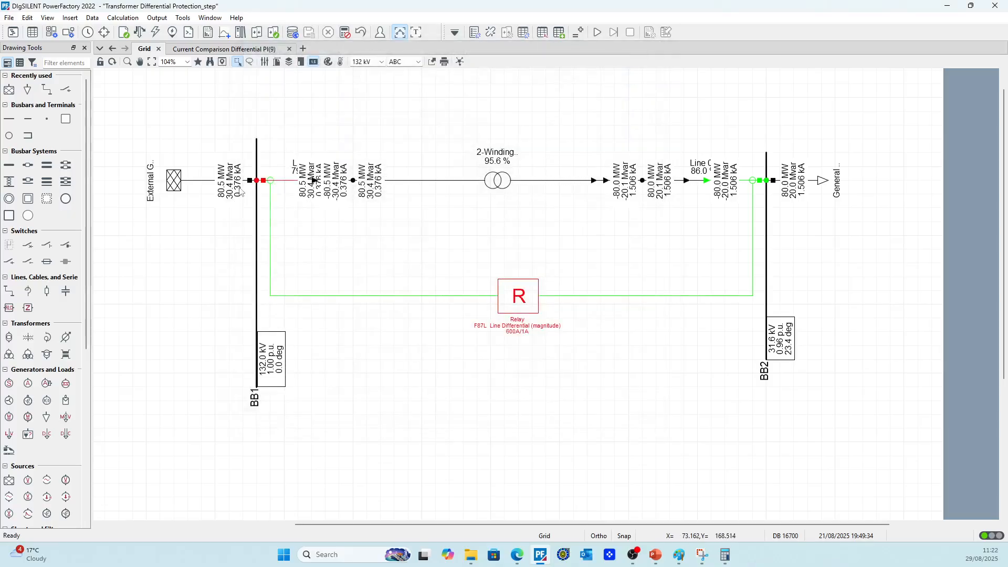
Set the external grid's maximum short-circuit current Ik'' to 0.3 kA for the complete method
double_click(173, 180)
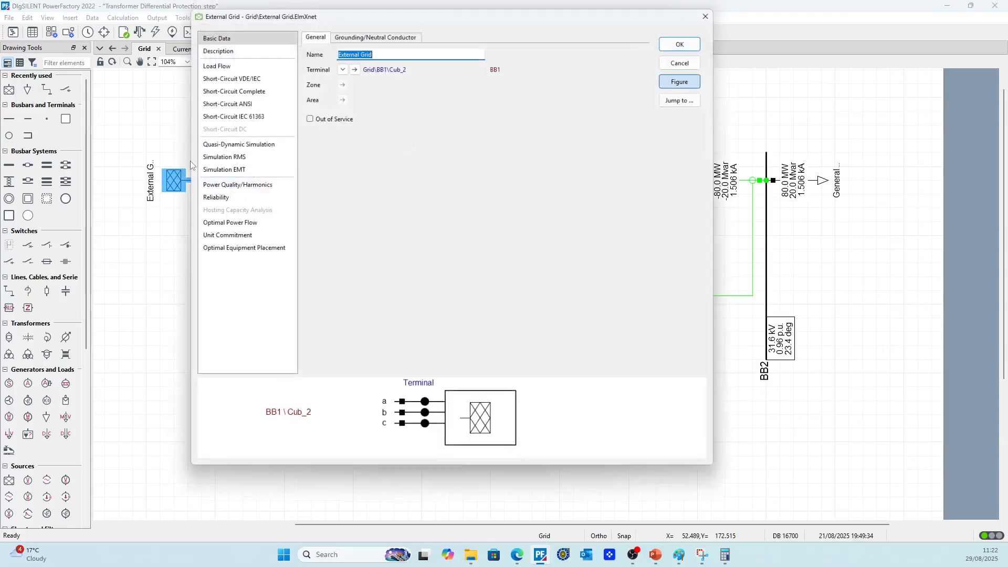
click(247, 86)
click(431, 63)
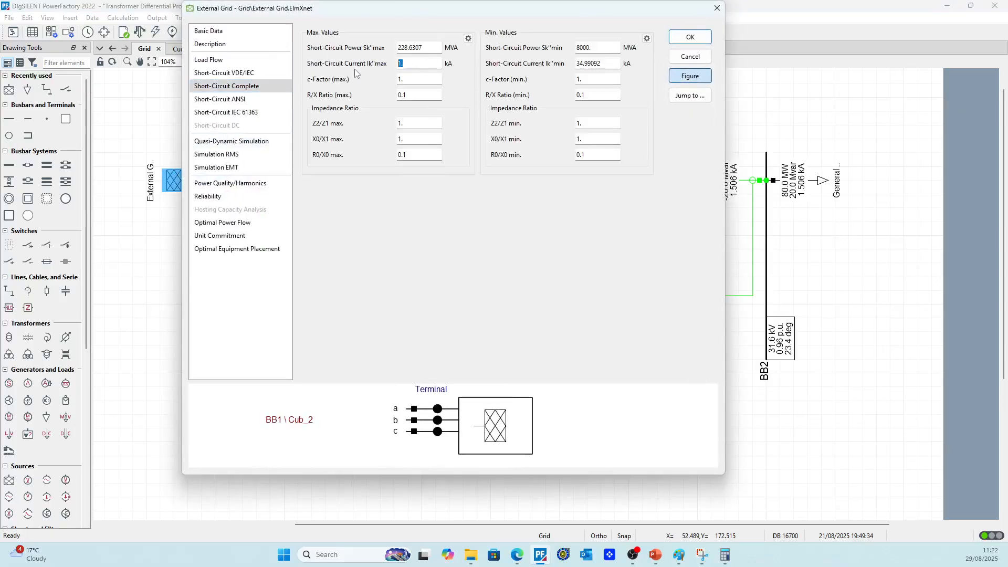
text(0.376)
click(678, 41)
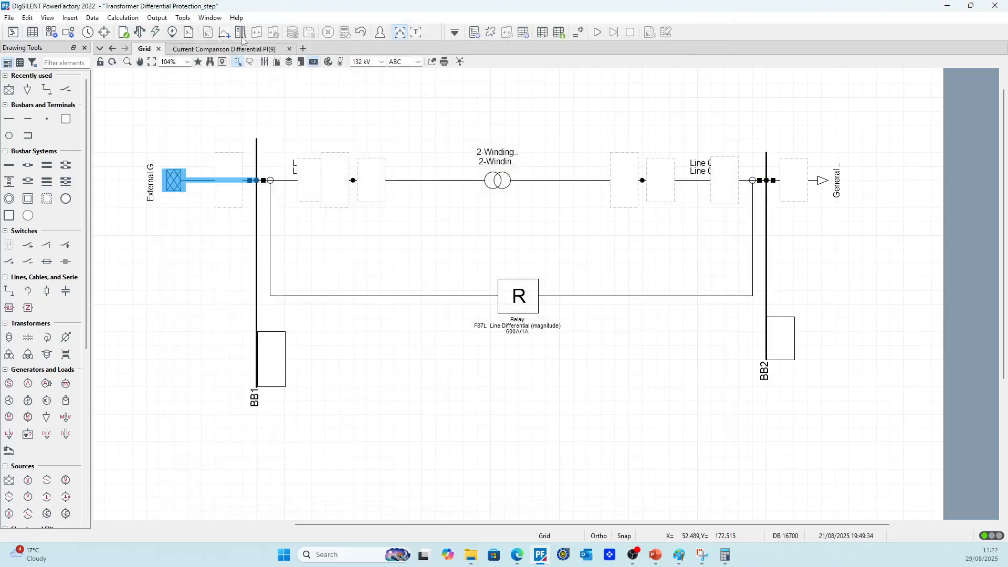
Run a load flow and show the relay's operating point in the current comparison differential plot
click(139, 32)
click(632, 76)
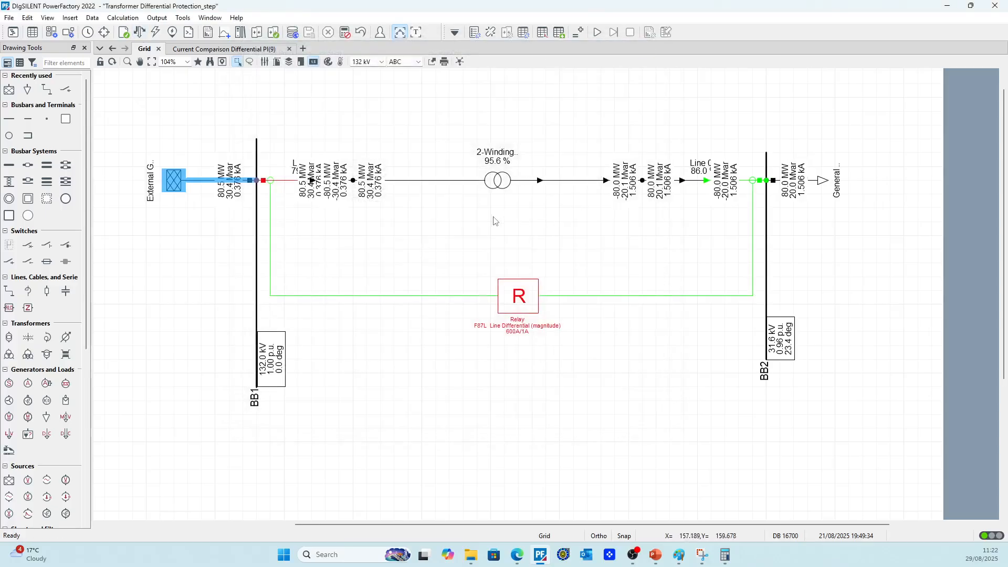
scroll(495, 219, down, 1)
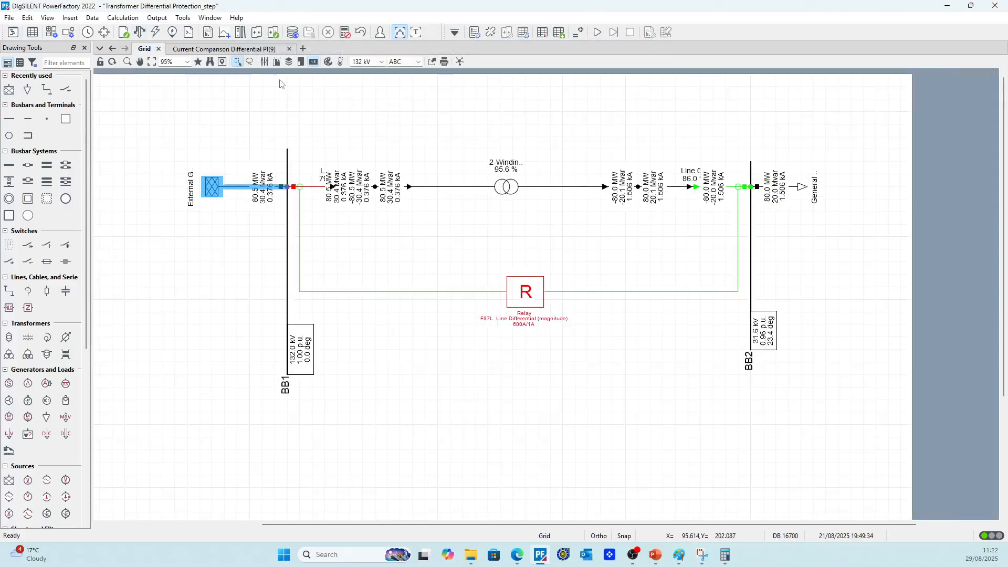
click(225, 48)
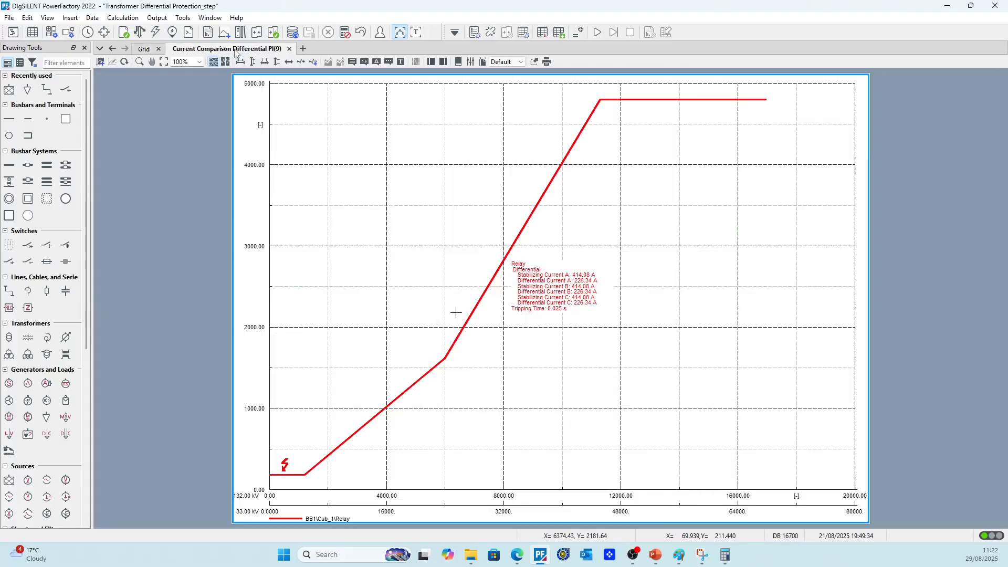
Calculate a short circuit at the terminal between the transformer's 33 kV side and the line, and show the relay's operating point in the differential plot
click(144, 48)
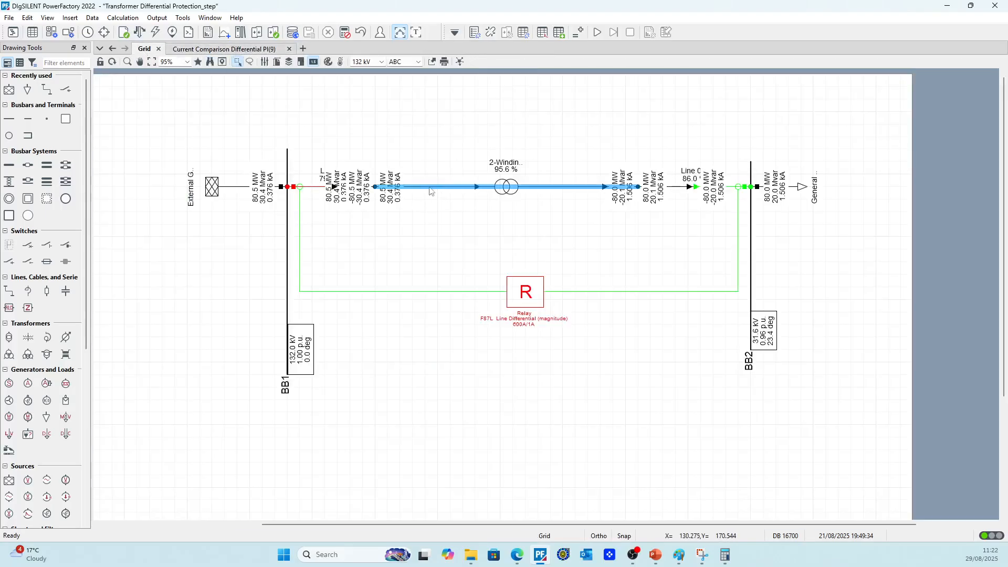
right_click(361, 187)
click(349, 234)
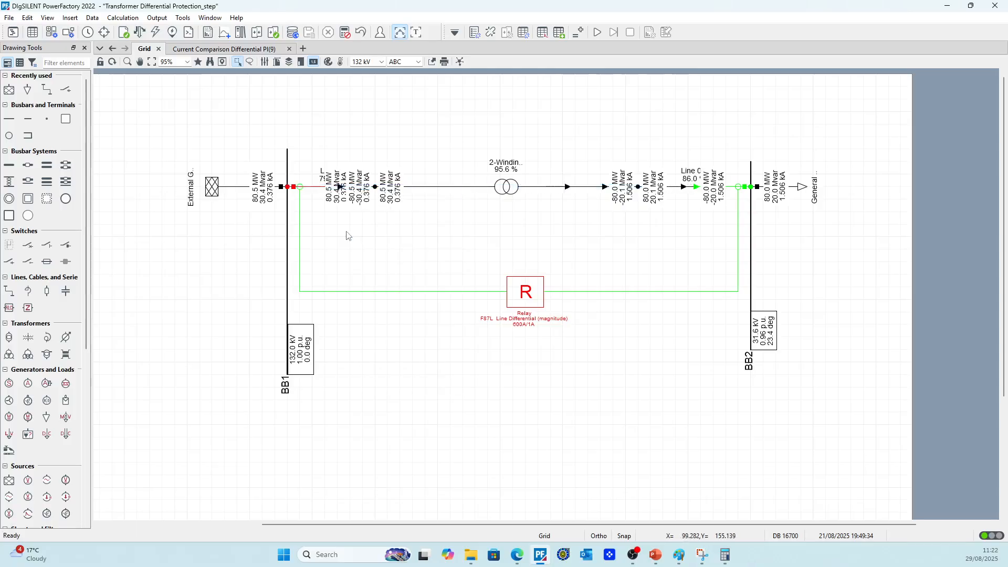
right_click(638, 187)
mouse_move(684, 324)
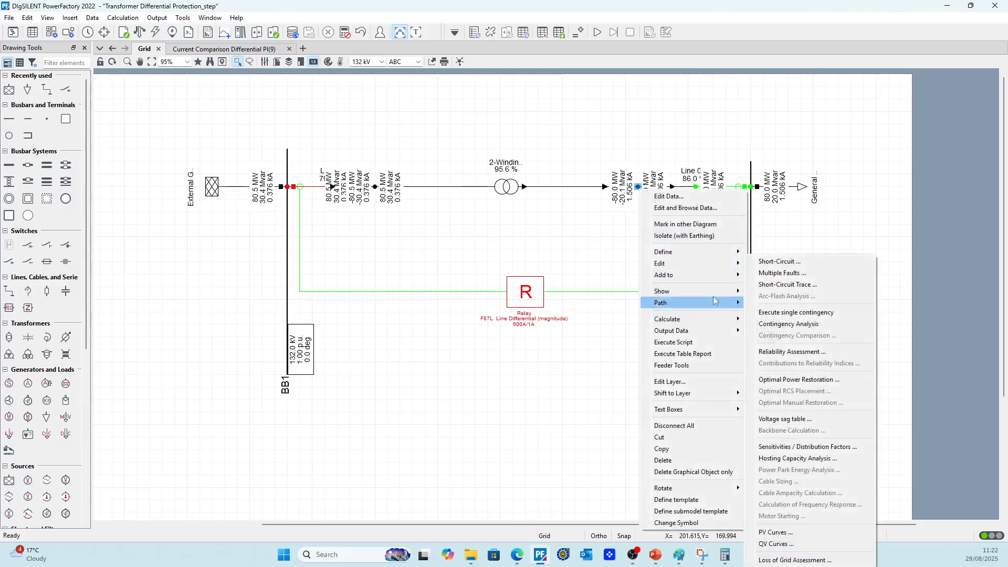
click(785, 197)
click(641, 71)
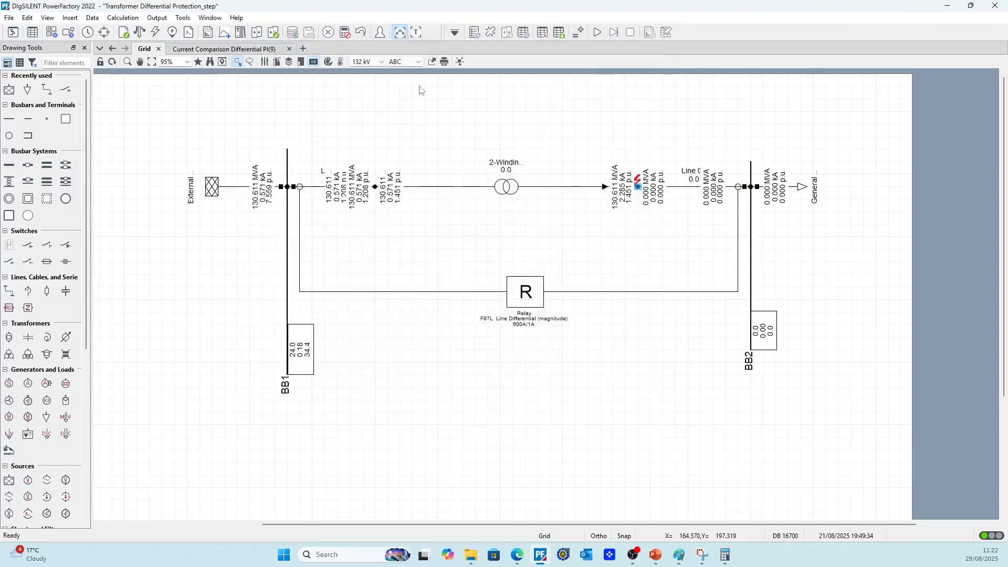
click(226, 49)
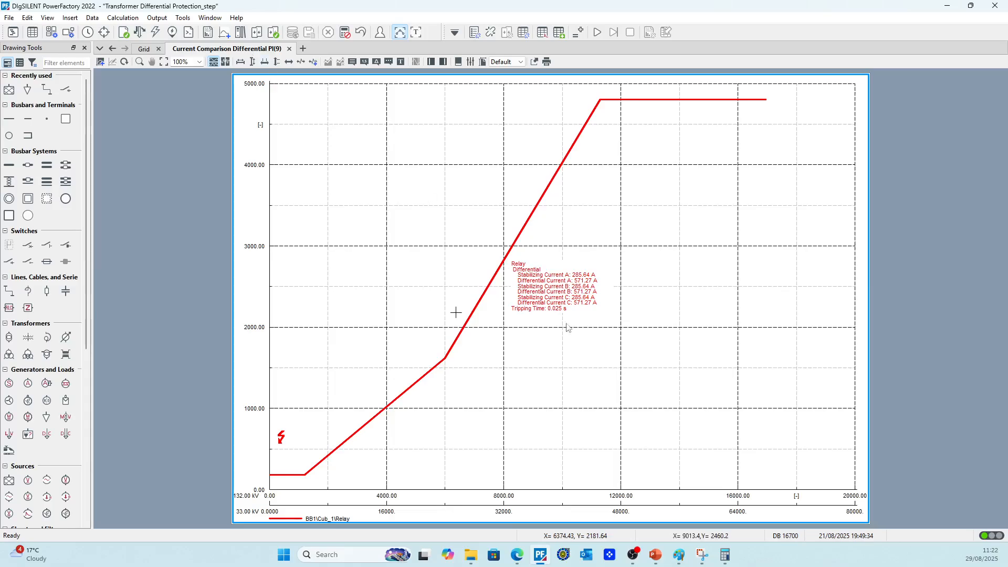
Move the whole network down toward the middle of the grid drawing sheet and shift the relay symbol slightly left, beneath the transformer
click(144, 49)
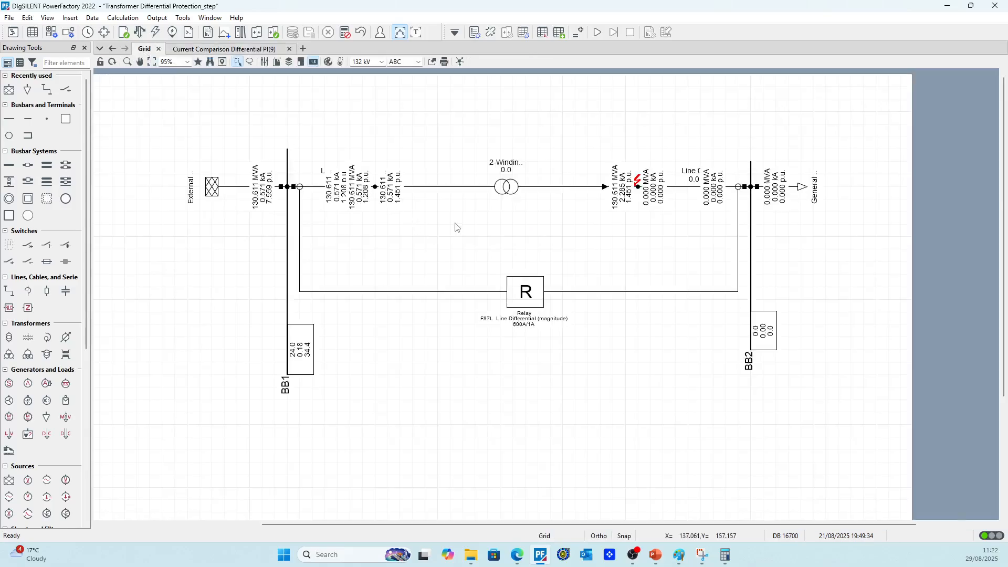
scroll(455, 227, down, 1)
scroll(449, 194, up, 1)
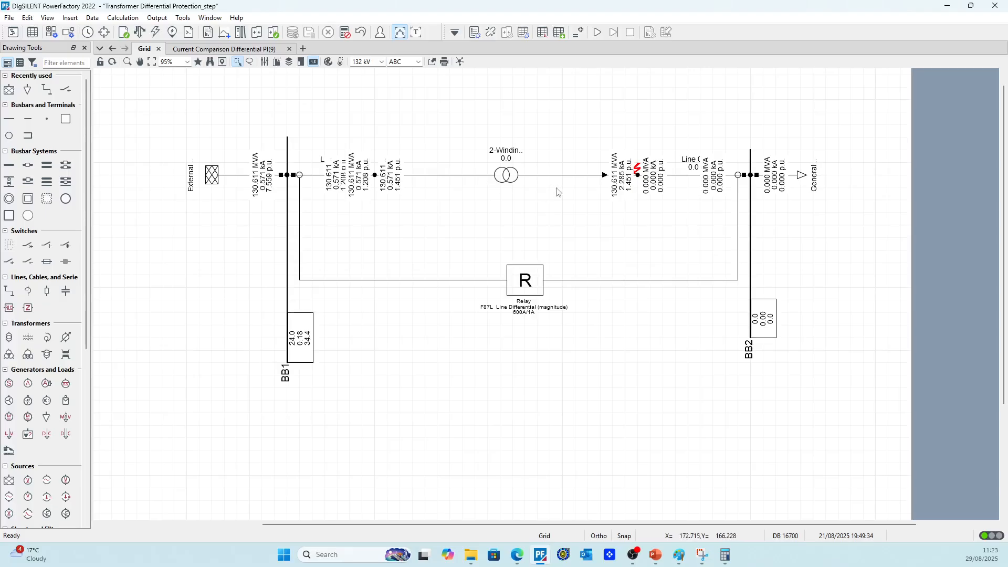
scroll(560, 199, down, 4)
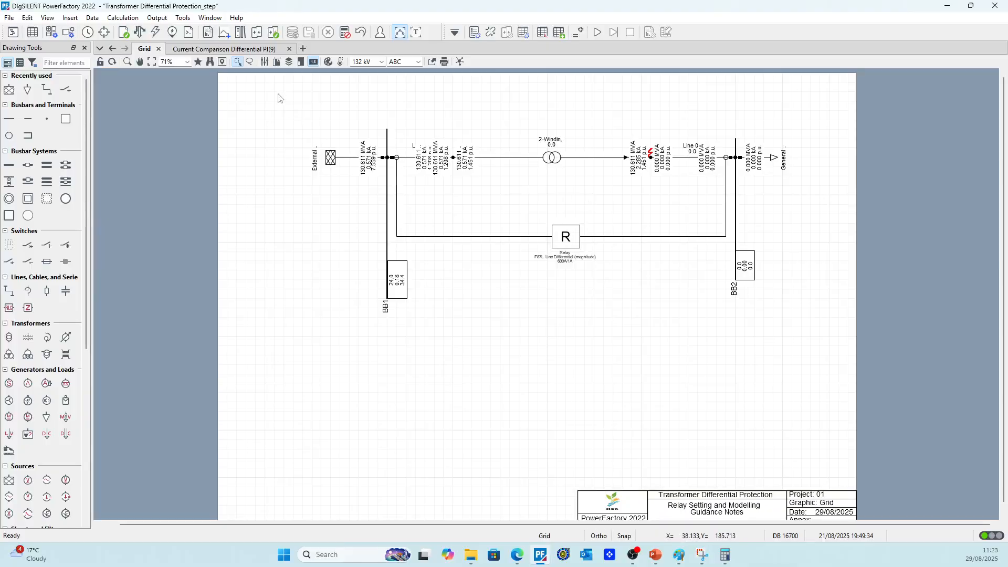
drag(279, 98, 858, 377)
drag(552, 157, 523, 252)
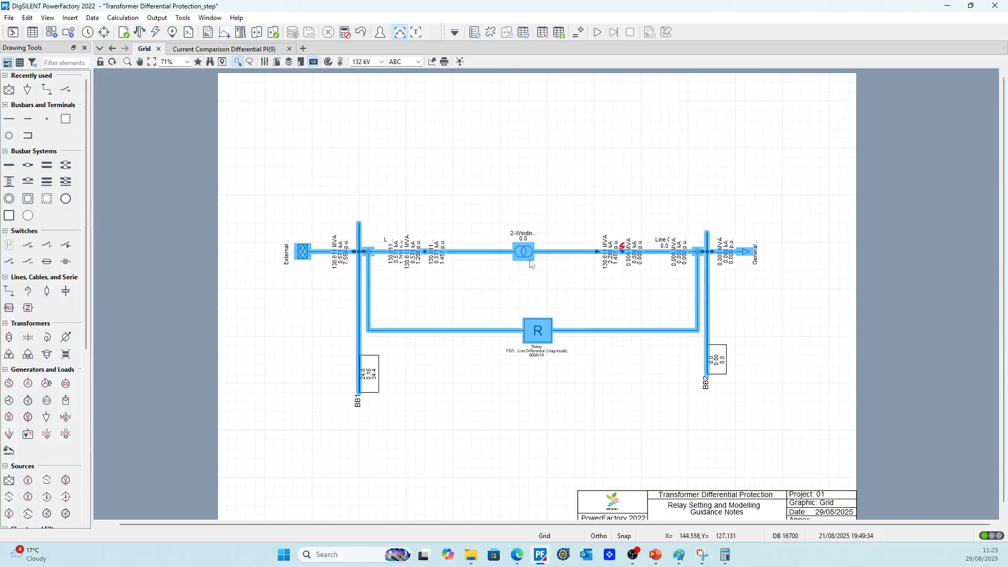
click(538, 402)
drag(541, 334, 522, 334)
click(516, 382)
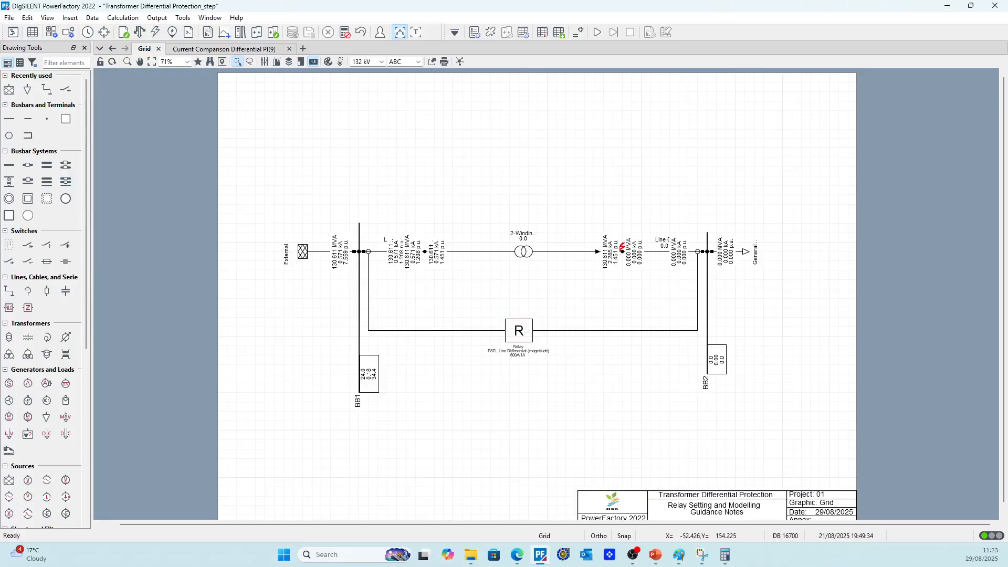